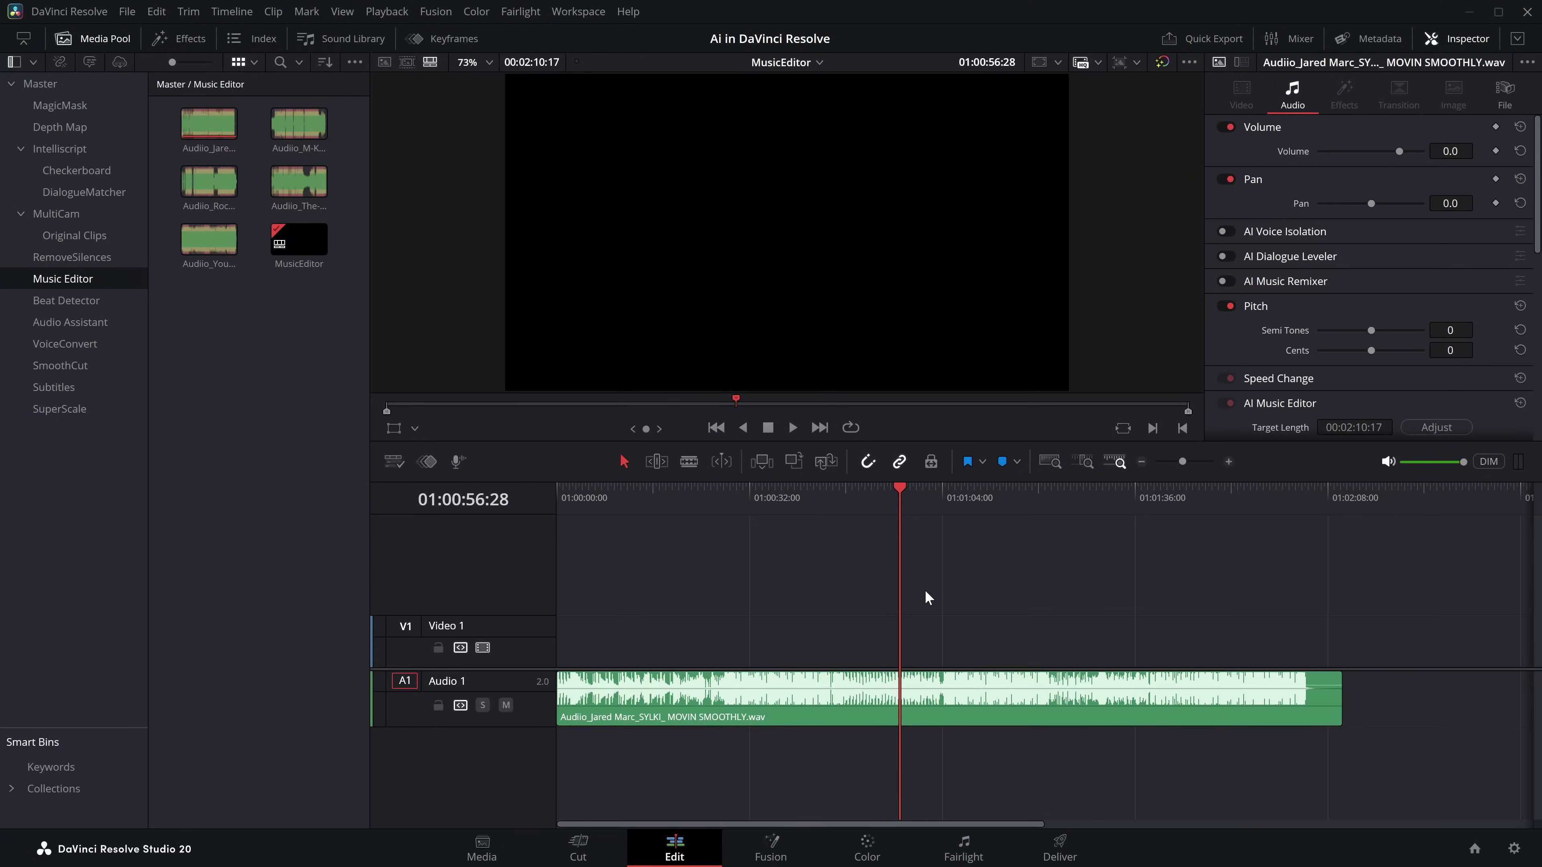
Step: Select the music clip on Audio 1 and set its AI Music Editor target length to 00:04:10:17
{"action": "left_click_drag", "start_coordinate": [849, 724], "coordinate": [734, 708]}
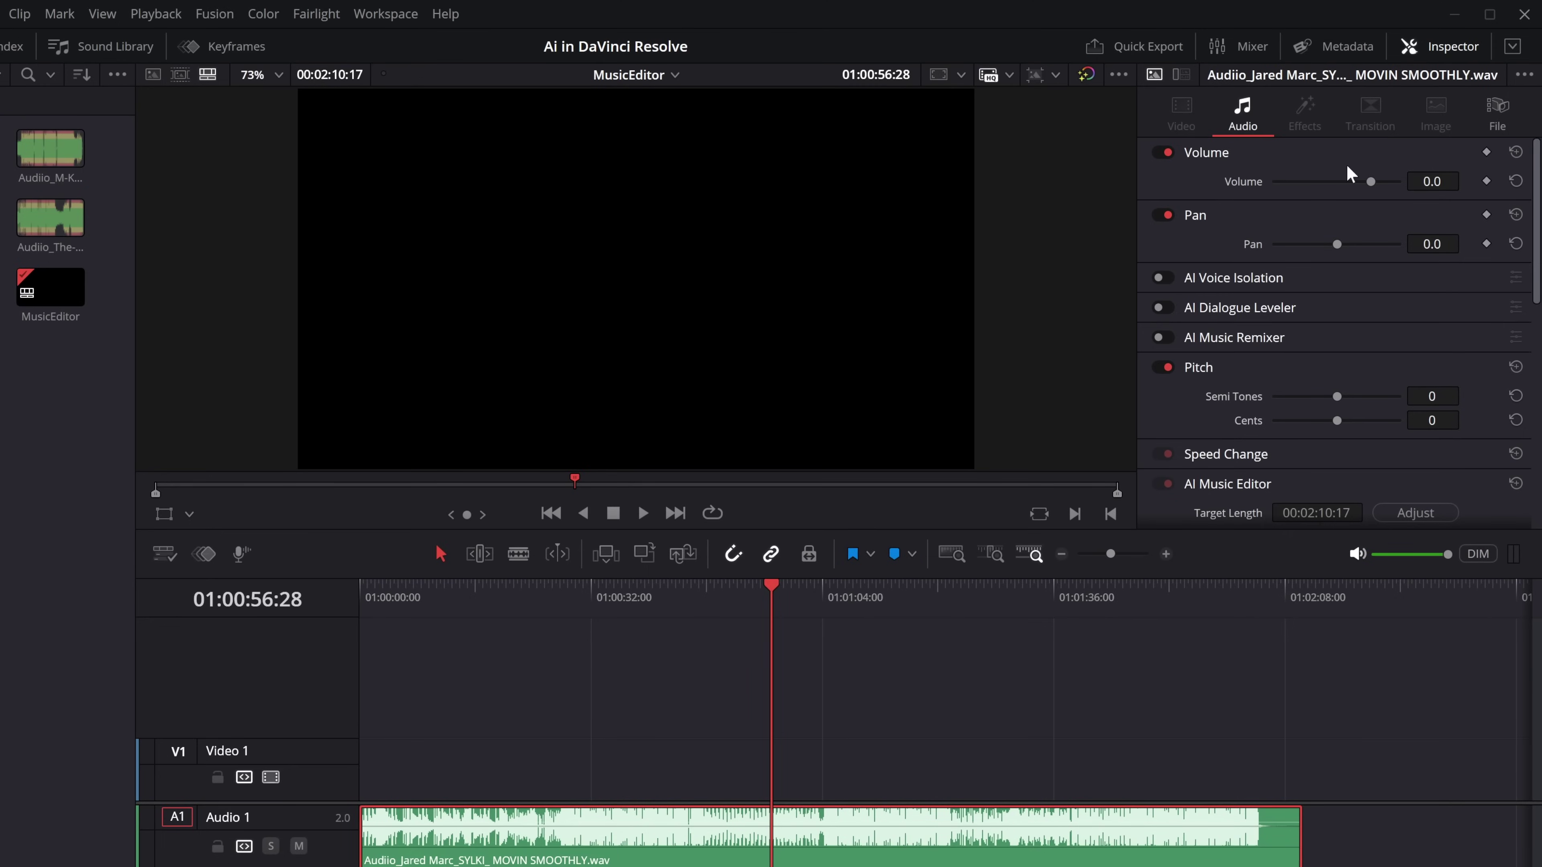
{"action": "scroll", "coordinate": [1262, 233], "scroll_direction": "down", "scroll_amount": 3}
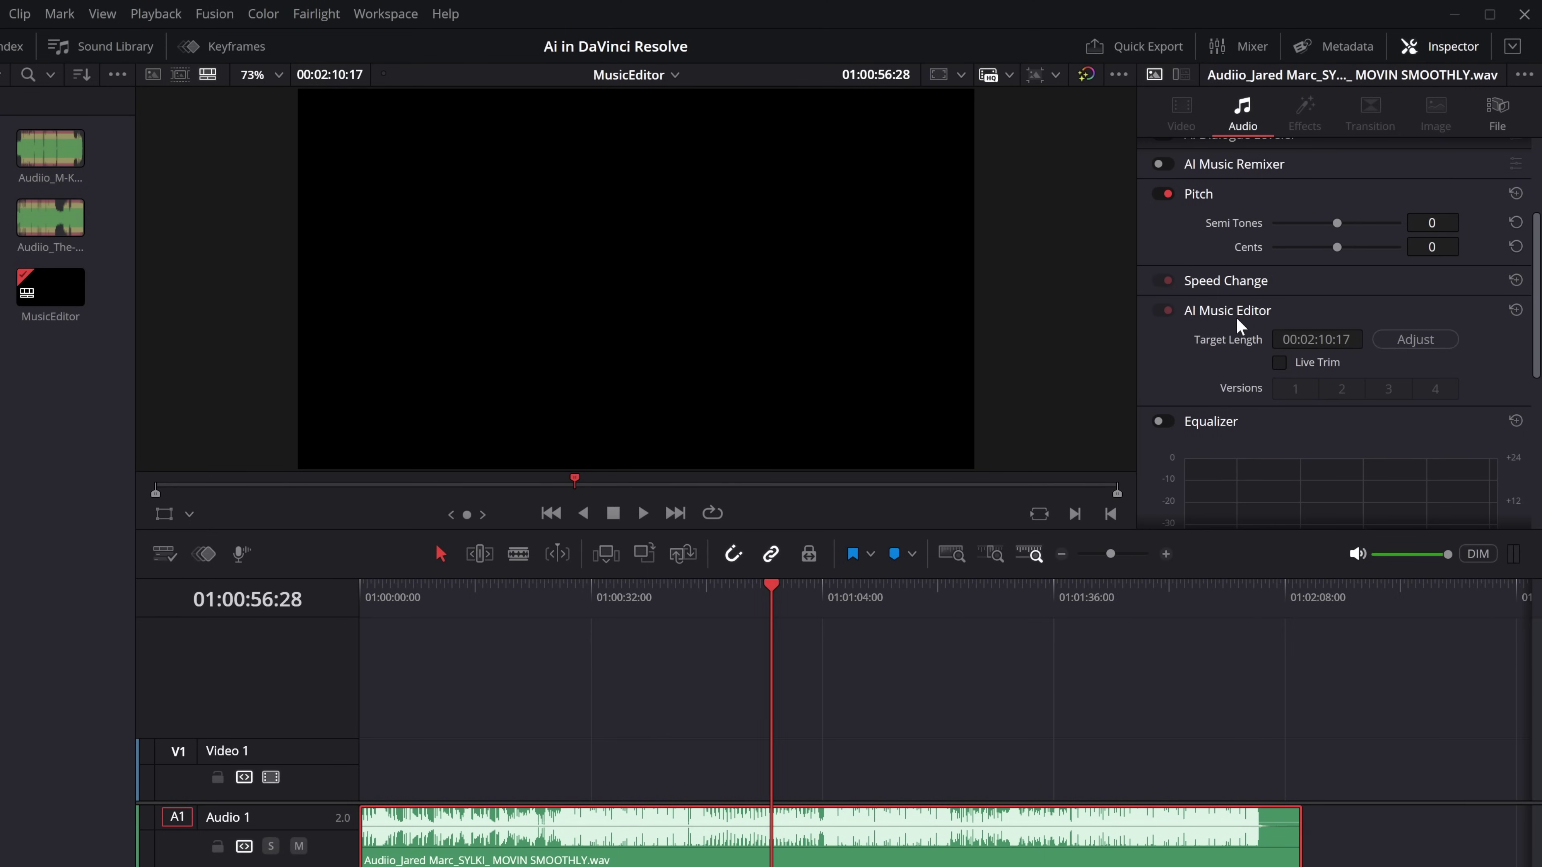
{"action": "left_click", "coordinate": [1311, 339]}
{"action": "left_click", "coordinate": [1311, 339]}
{"action": "key", "text": "BackSpace"}
{"action": "type", "text": "4"}
{"action": "left_click", "coordinate": [1296, 313]}
{"action": "left_click", "coordinate": [1290, 315]}
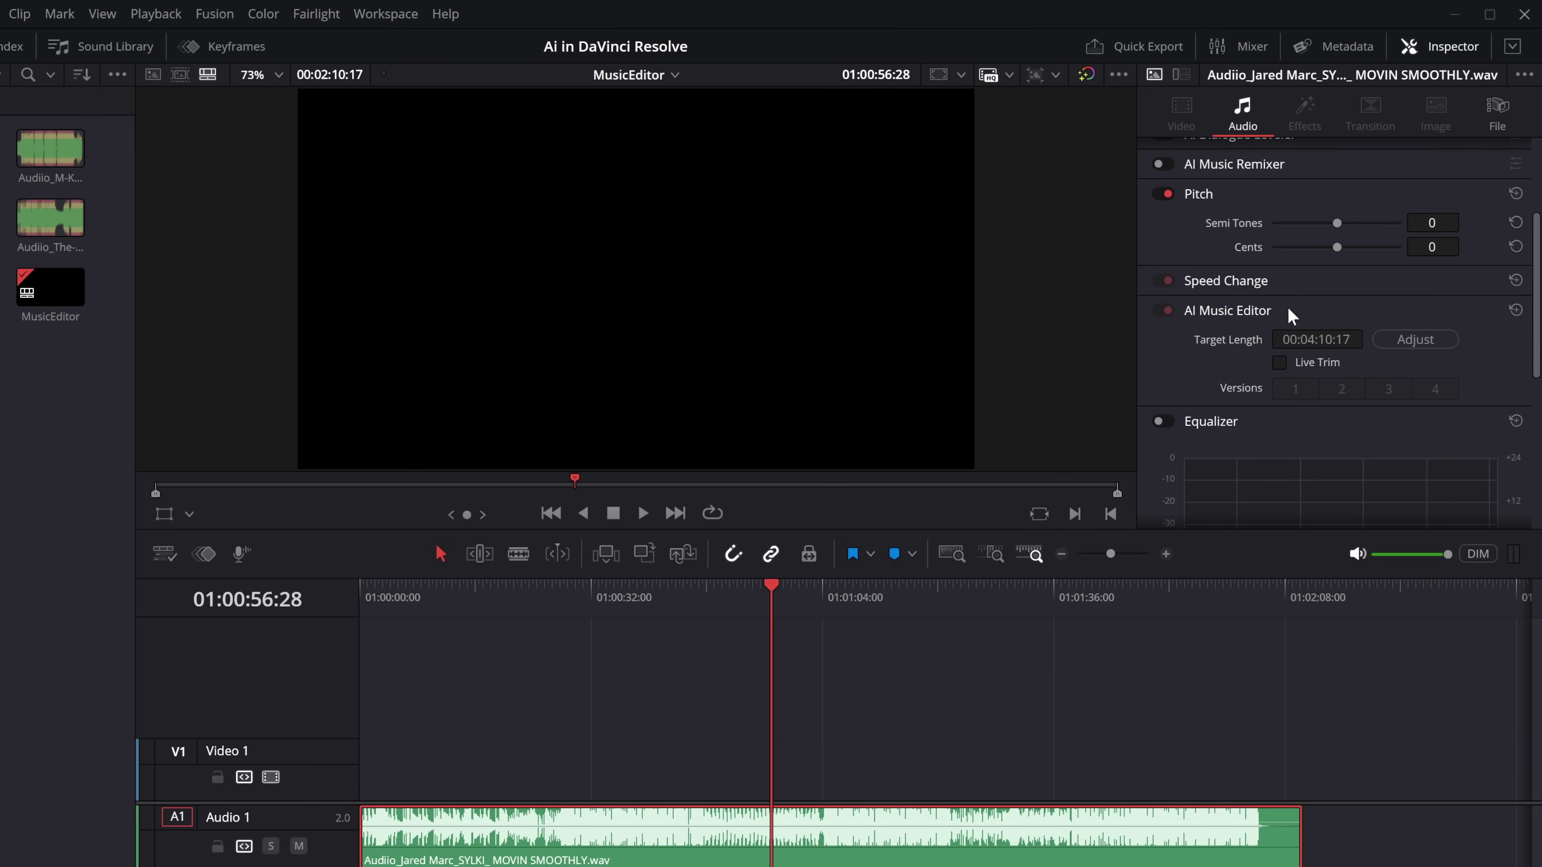
Step: Enable Live Trim in the AI Music Editor and shorten the music clip to about 00:01:01:08 from its end
{"action": "left_click", "coordinate": [1279, 363]}
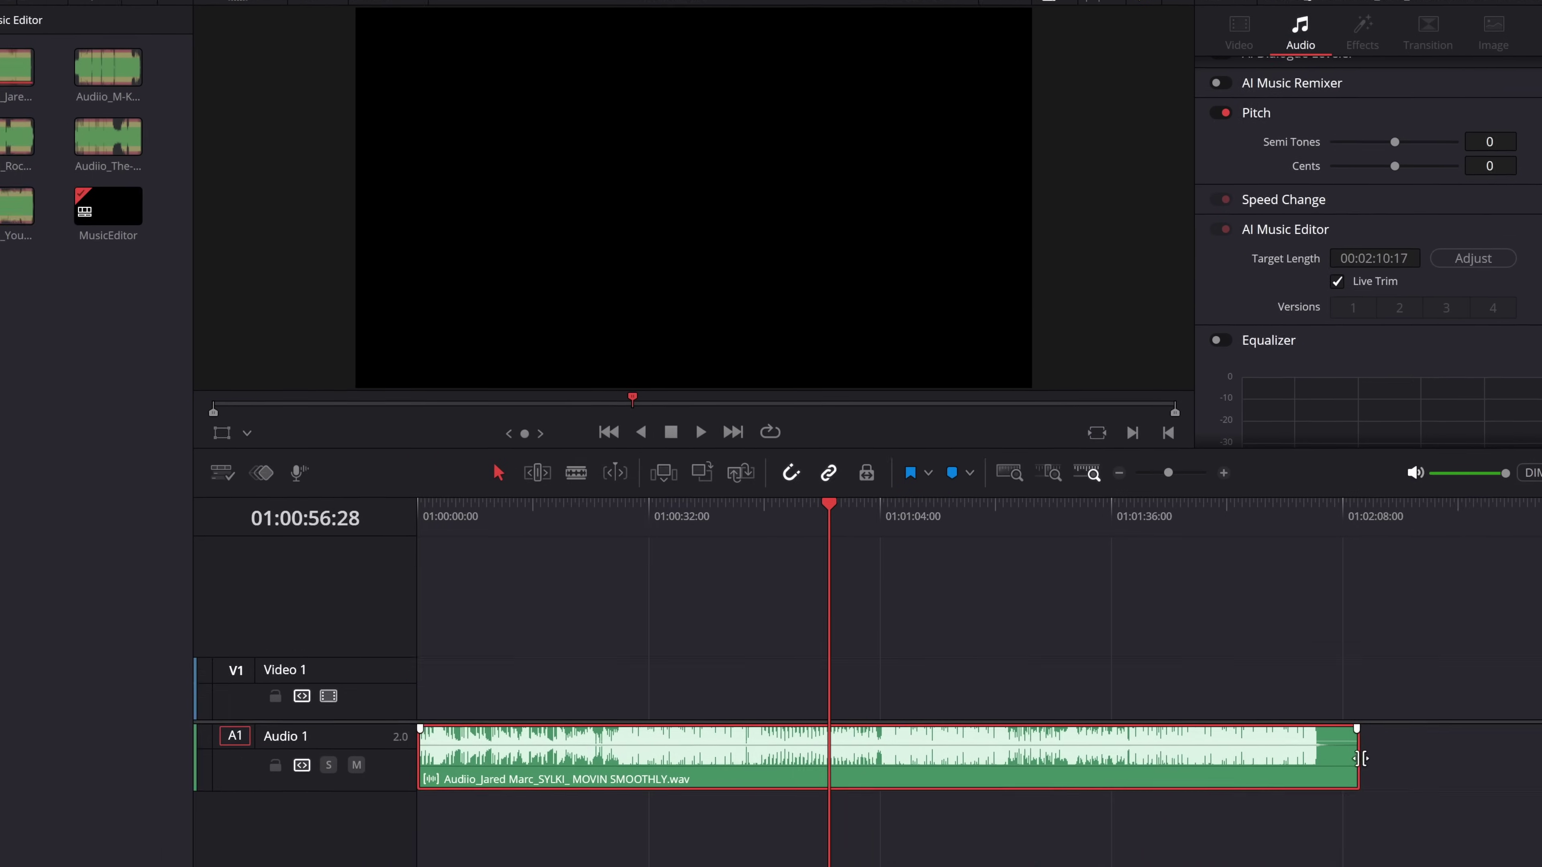
{"action": "left_click_drag", "start_coordinate": [1359, 759], "coordinate": [837, 757]}
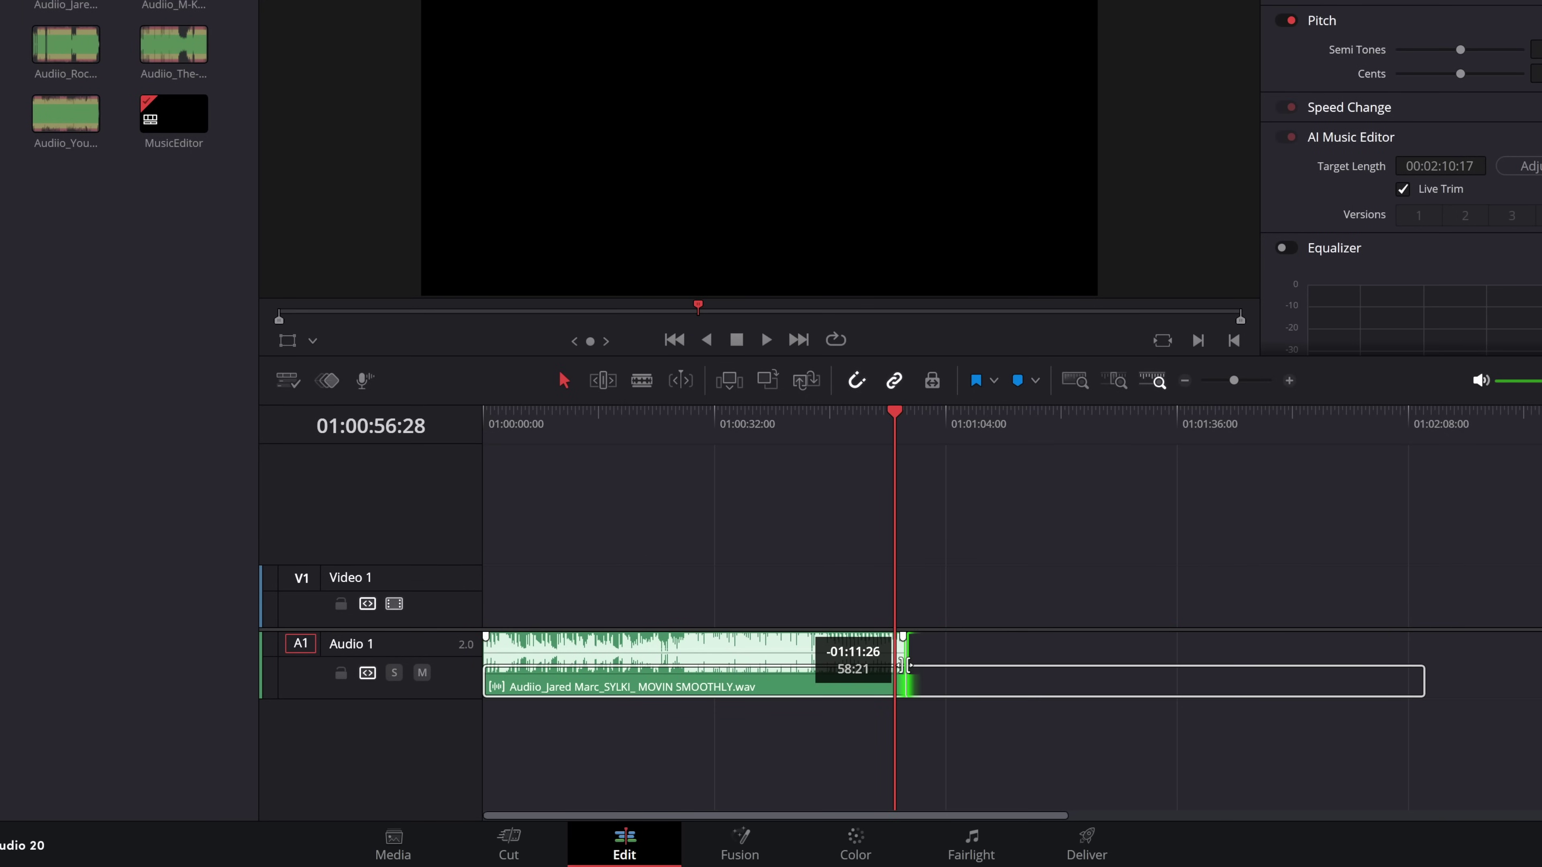
{"action": "left_click_drag", "start_coordinate": [904, 665], "coordinate": [902, 665]}
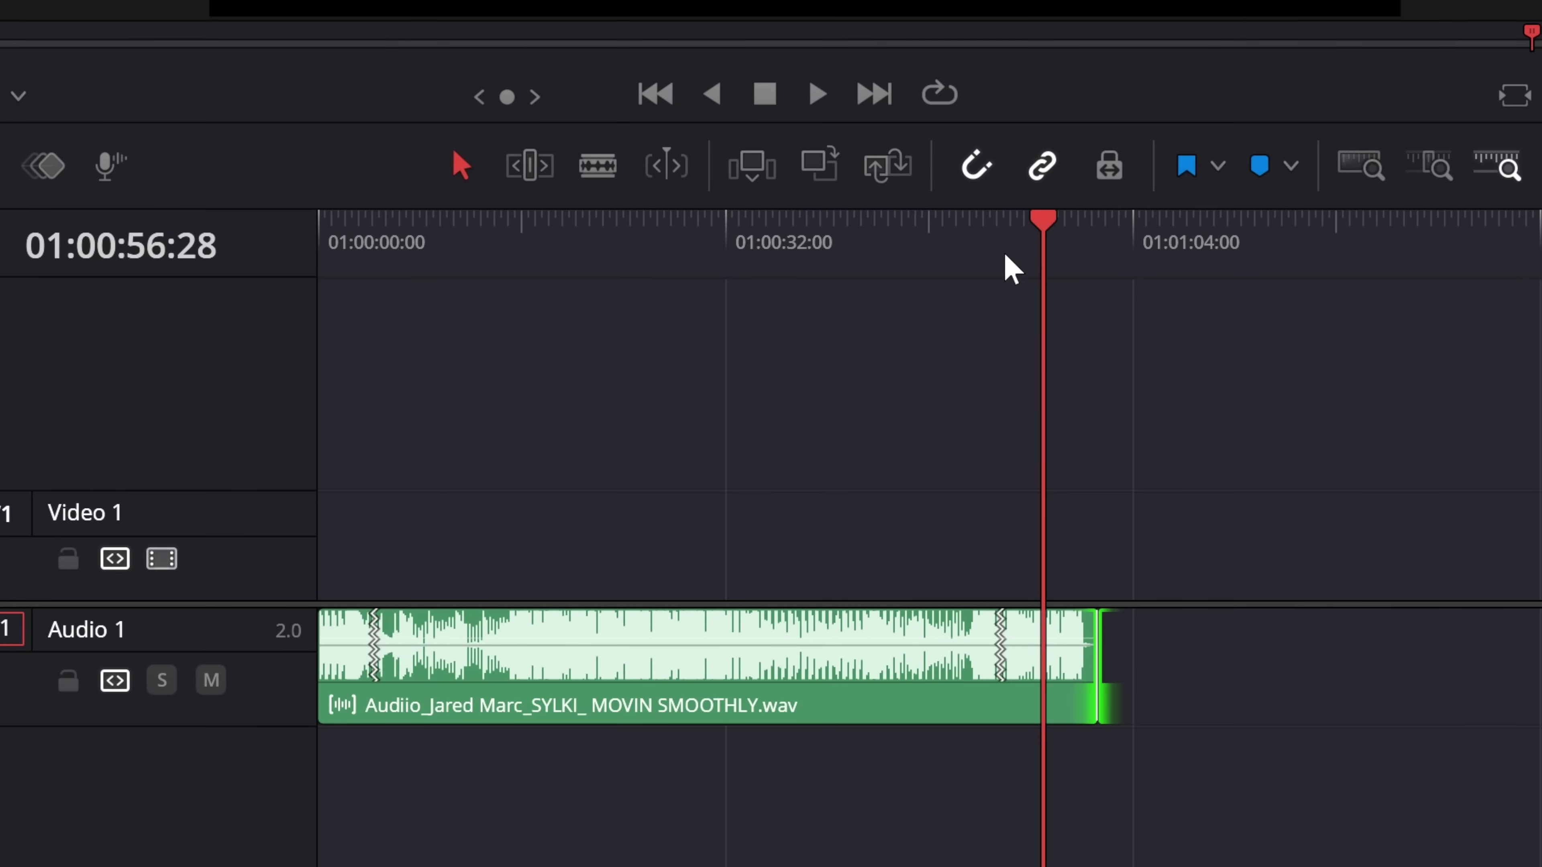
Step: Play the shortened music across the last edit point, starting at about 01:00:52
{"action": "left_click", "coordinate": [984, 243]}
{"action": "key", "text": "space"}
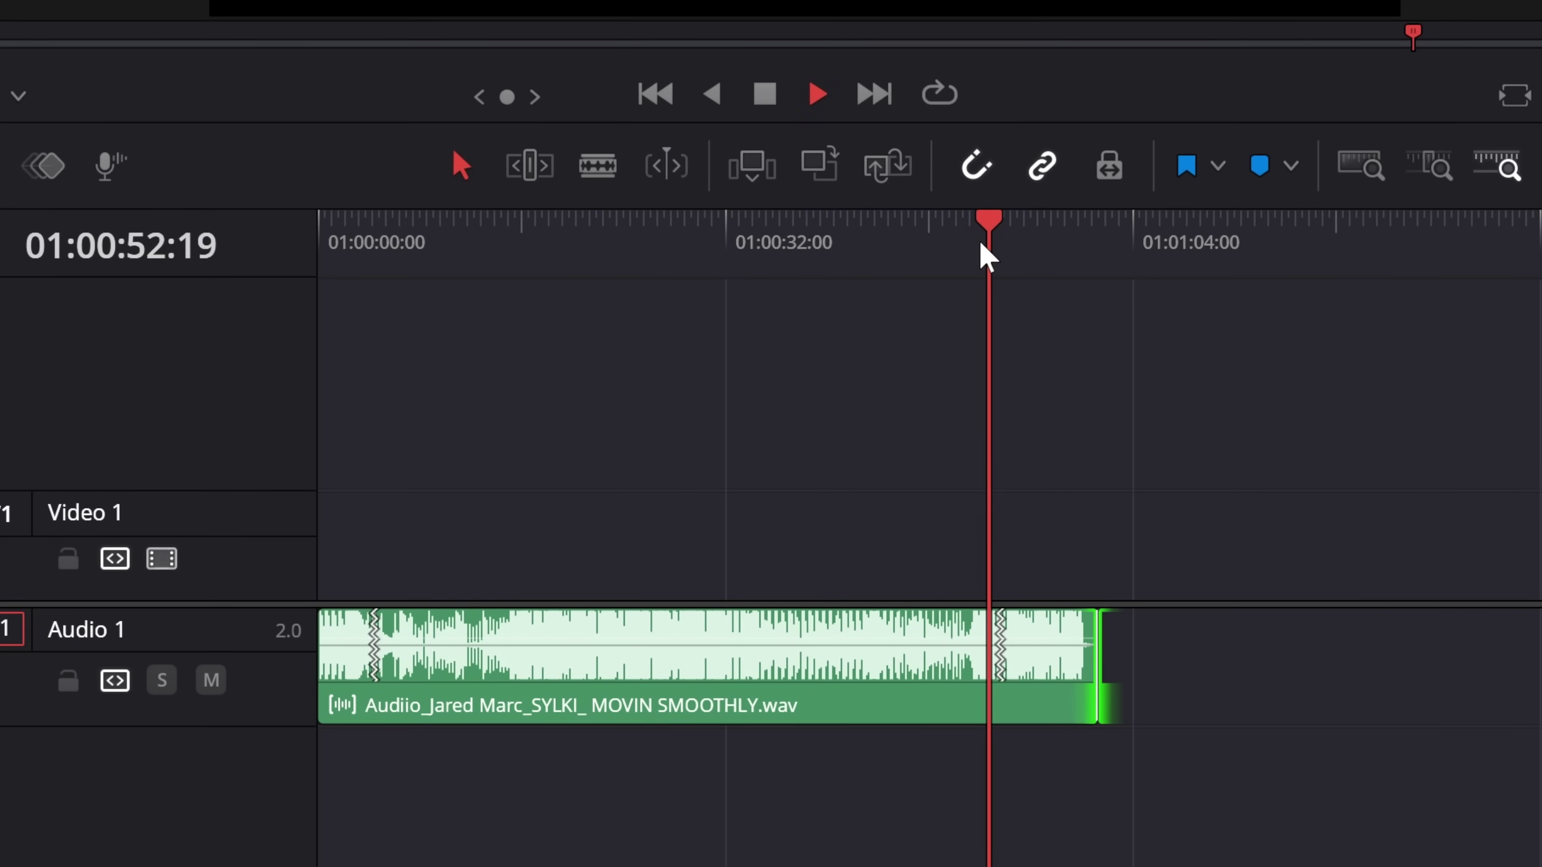
{"action": "key", "text": "space"}
Step: Extend the end of the music clip to about 00:02:35:13 with Live Trim
{"action": "left_click_drag", "start_coordinate": [1095, 649], "coordinate": [1541, 607]}
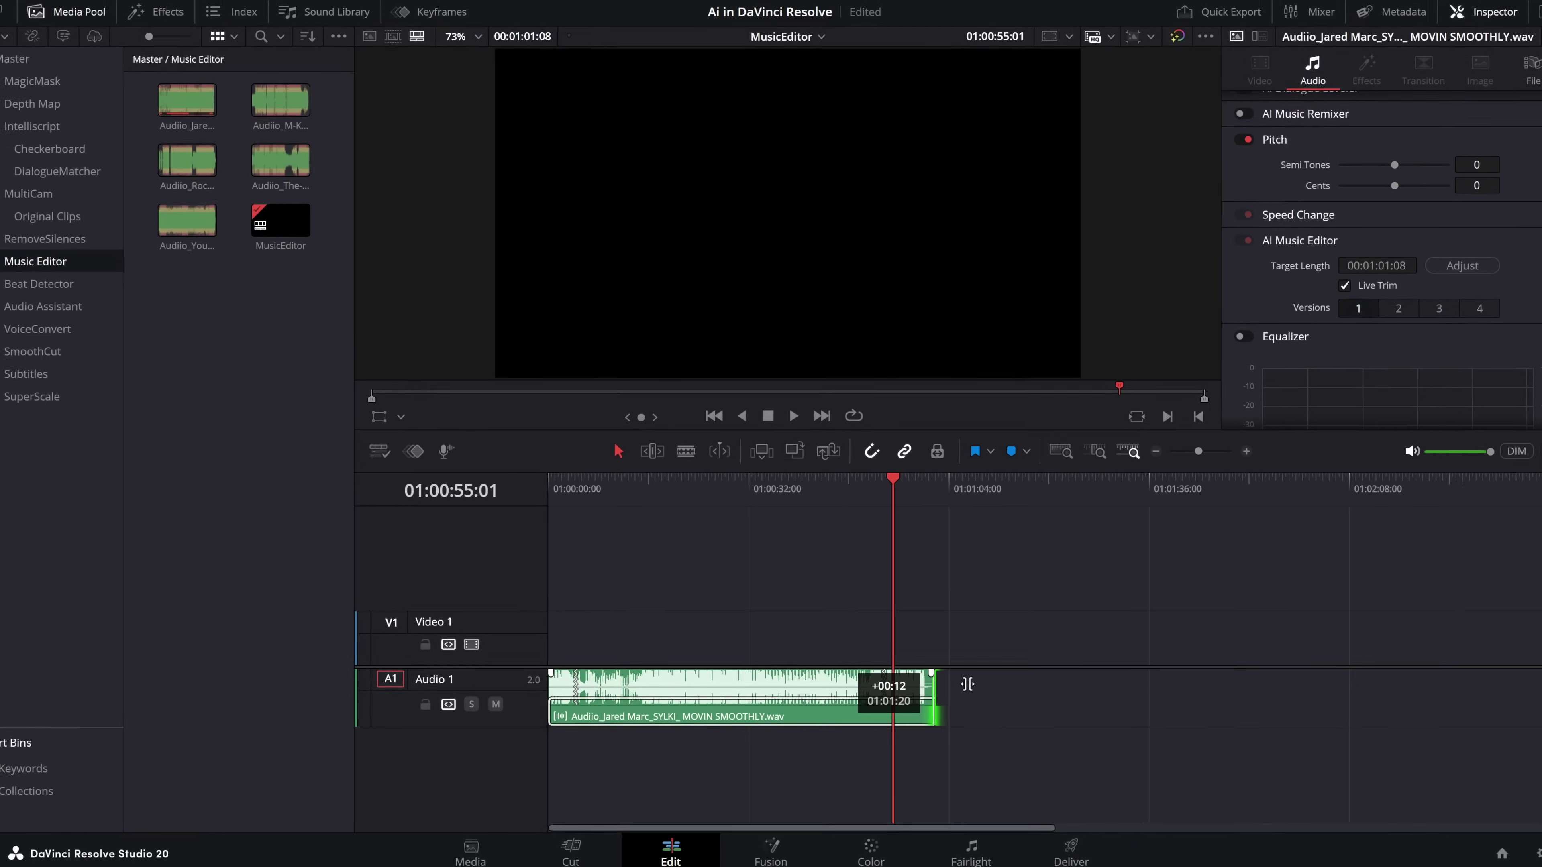
{"action": "left_click_drag", "start_coordinate": [1451, 670], "coordinate": [1491, 670]}
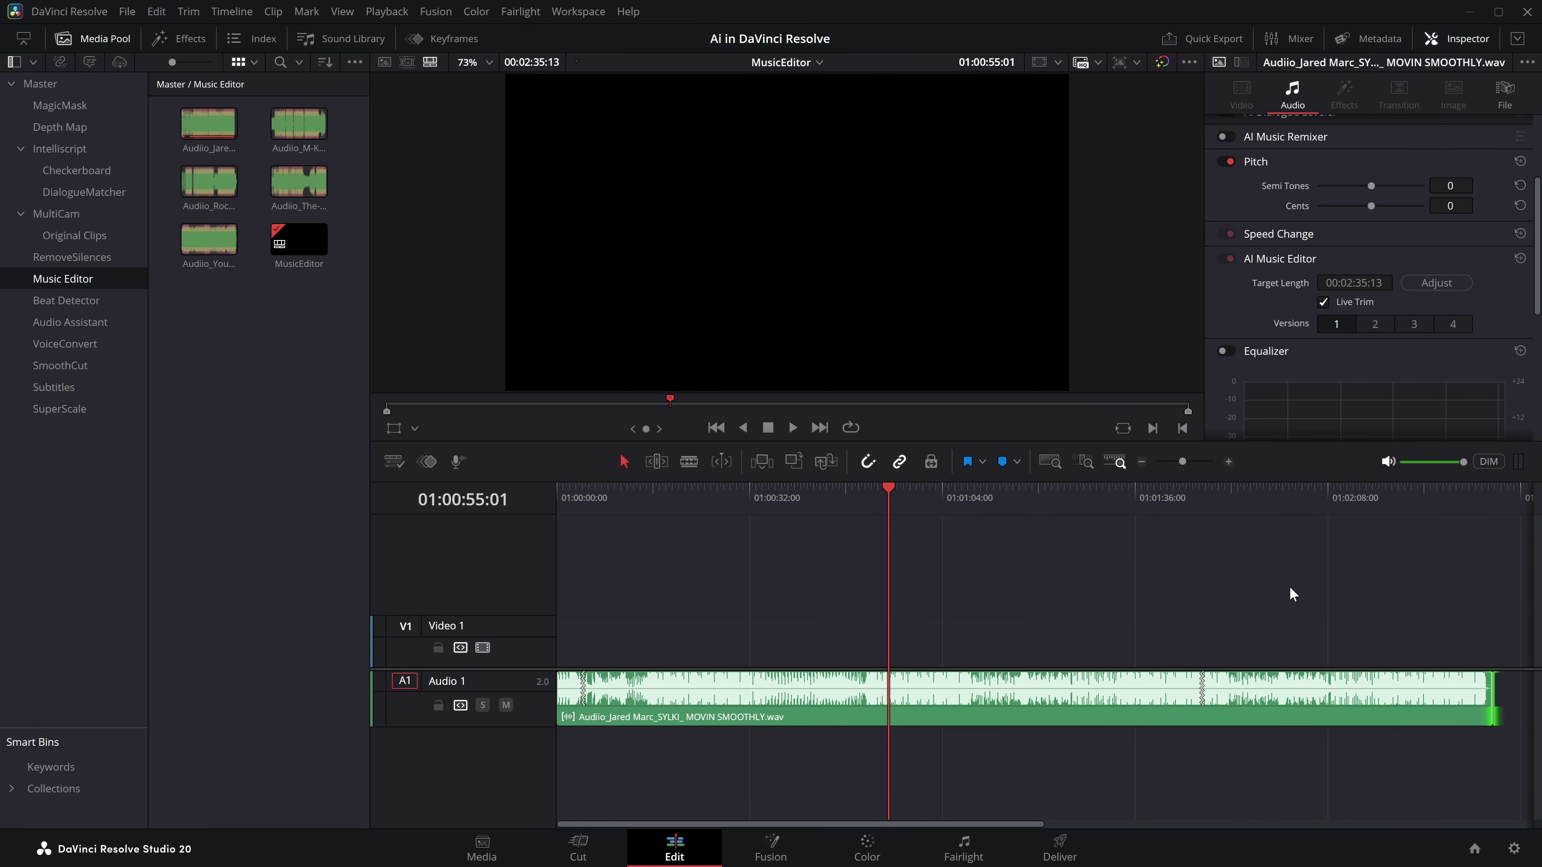
Step: Select the extended music clip and cycle its AI Music Editor versions through 2 and 3 to version 4
{"action": "mouse_move", "coordinate": [1034, 674]}
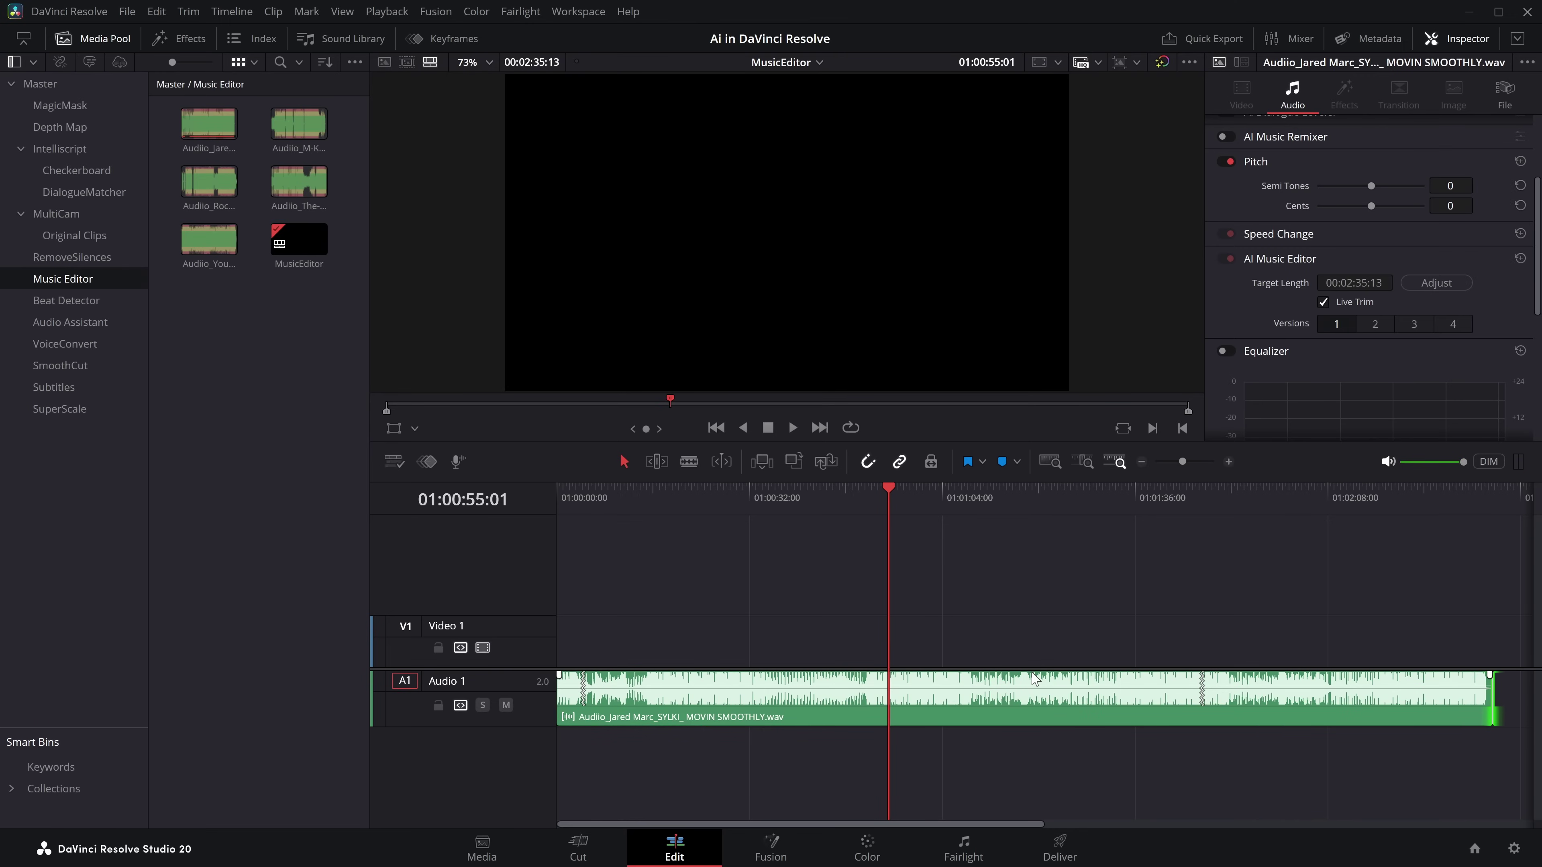
{"action": "left_click", "coordinate": [1030, 706]}
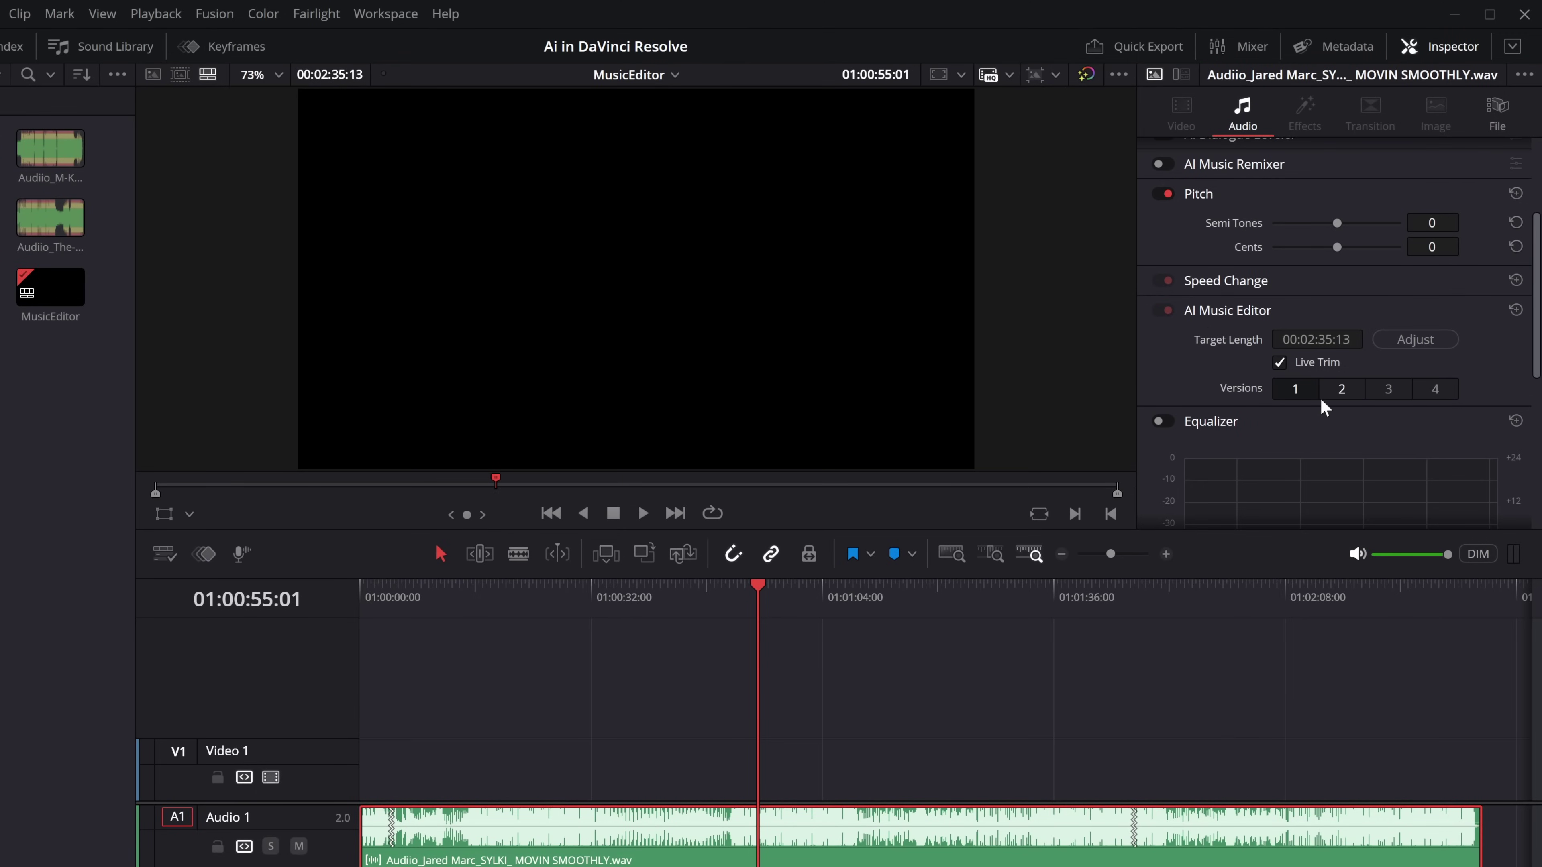
{"action": "left_click", "coordinate": [1346, 392]}
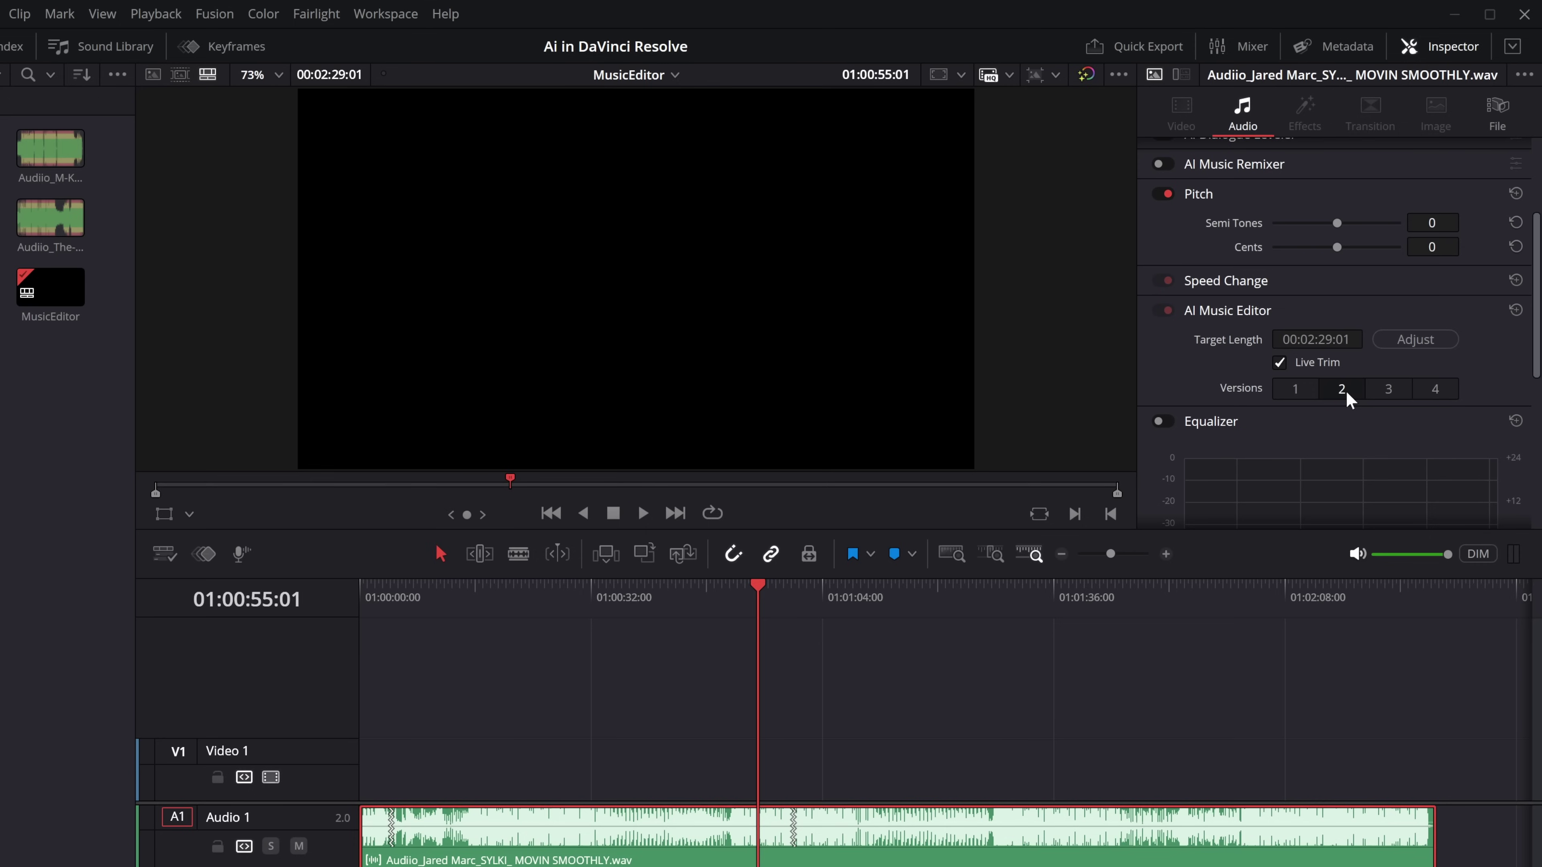
{"action": "left_click", "coordinate": [1390, 392]}
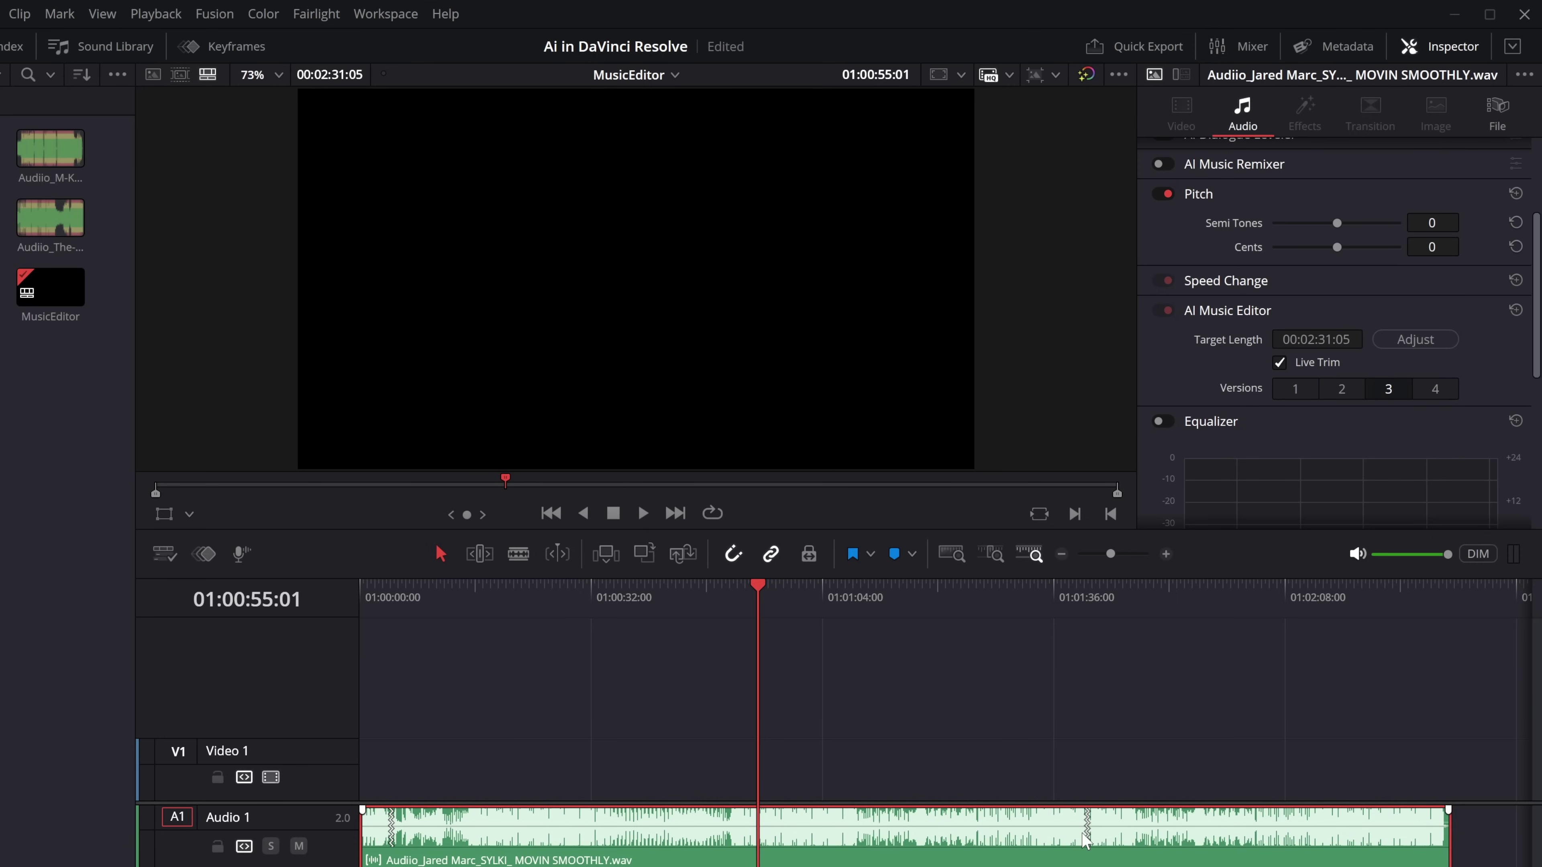
{"action": "left_click", "coordinate": [1435, 392]}
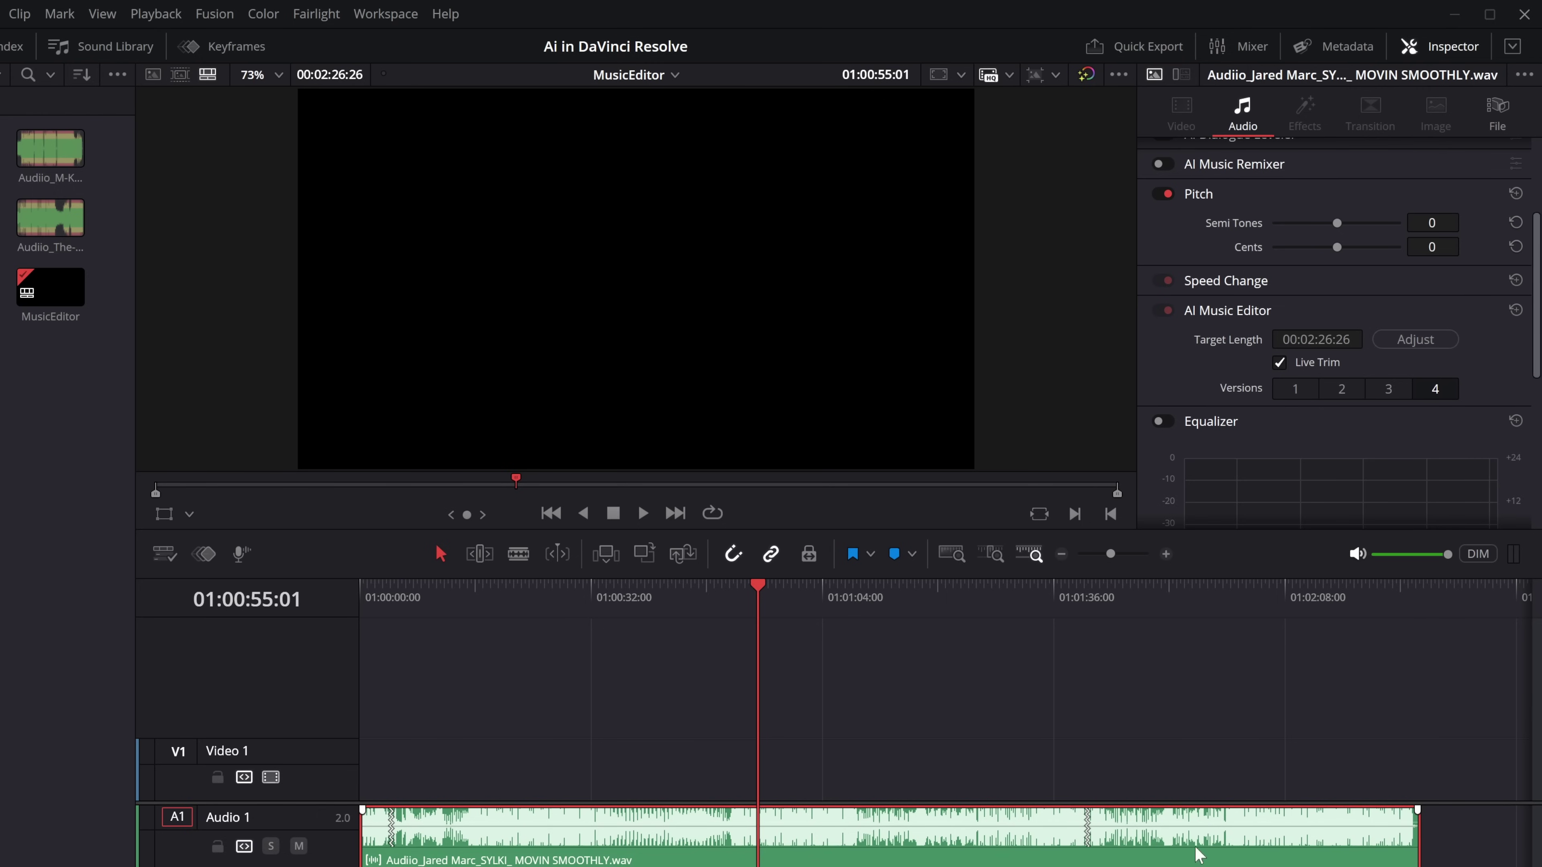
Step: Turn off Live Trim, shorten the music clip to about 00:01:09:20 and extend it again to about 00:02:15:16
{"action": "left_click", "coordinate": [1281, 363]}
{"action": "left_click_drag", "start_coordinate": [1421, 863], "coordinate": [863, 857]}
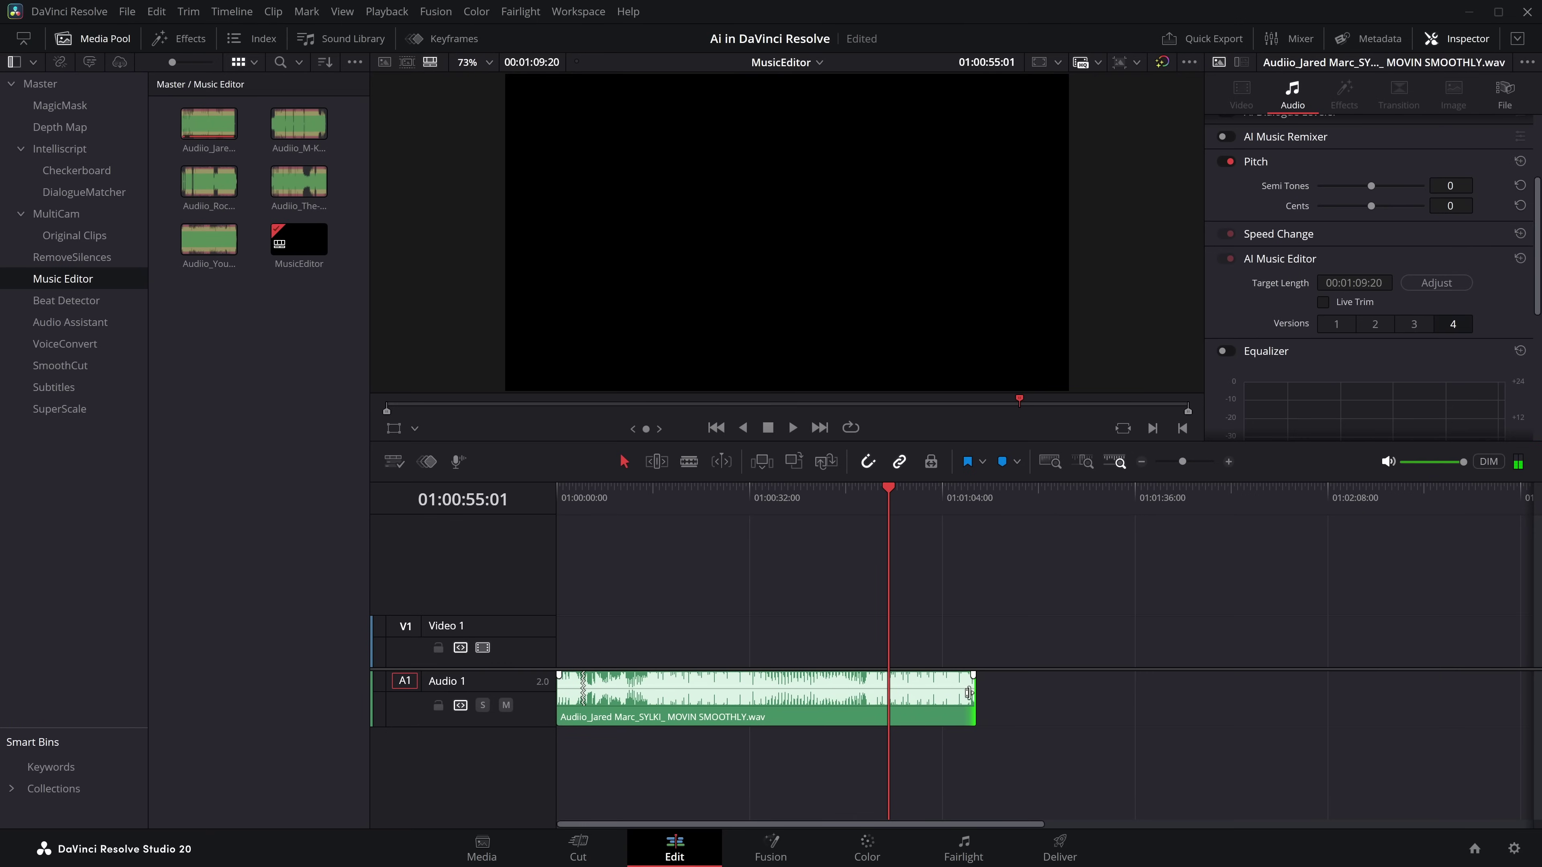
{"action": "left_click_drag", "start_coordinate": [969, 693], "coordinate": [1371, 696]}
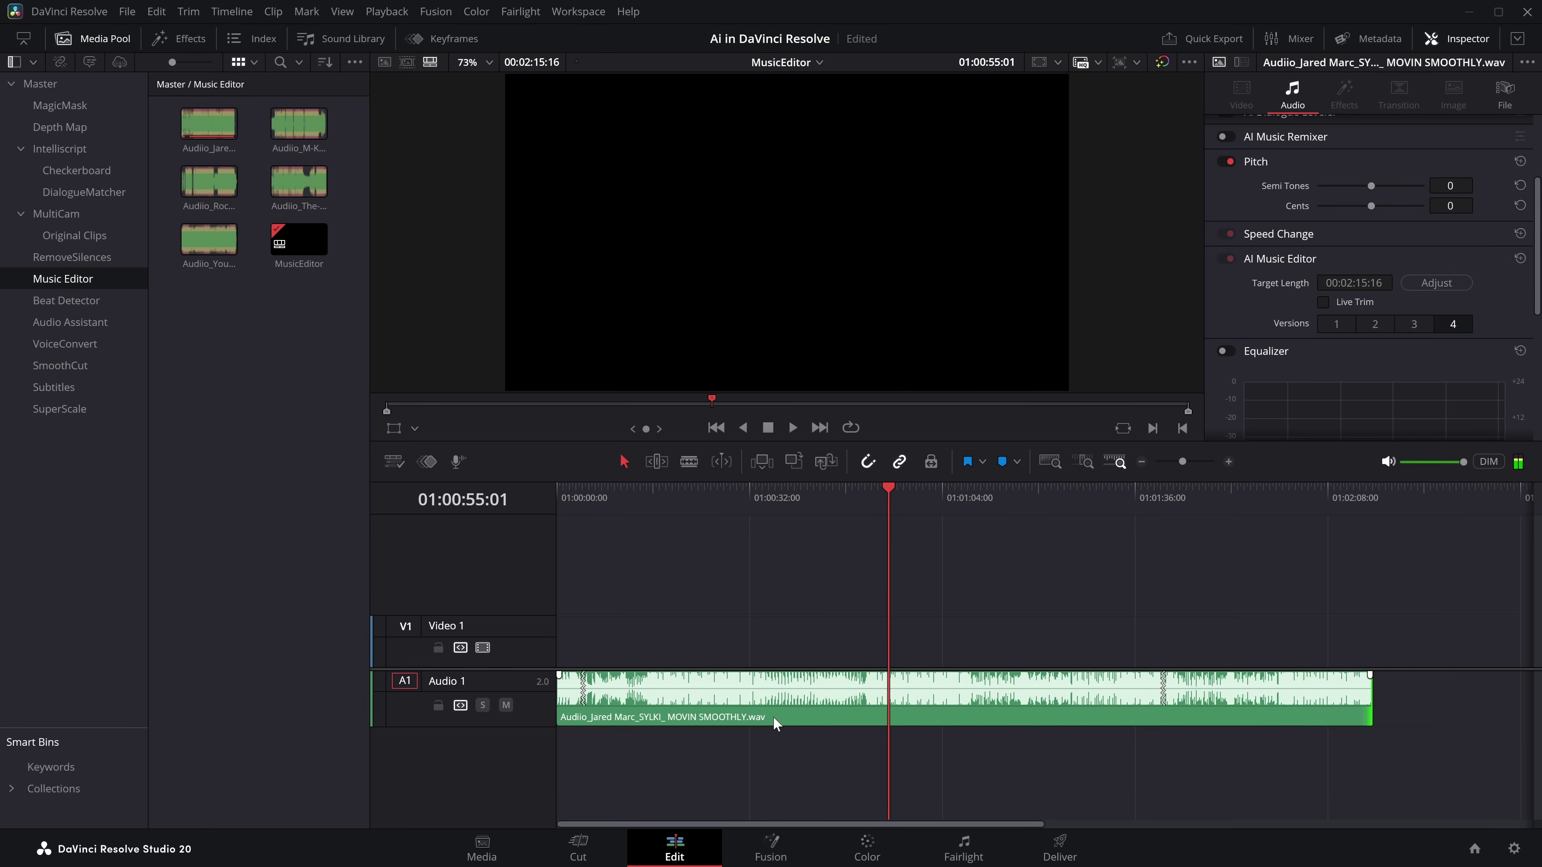
Step: Decompose the edited music clip in place using clips only
{"action": "right_click", "coordinate": [836, 711]}
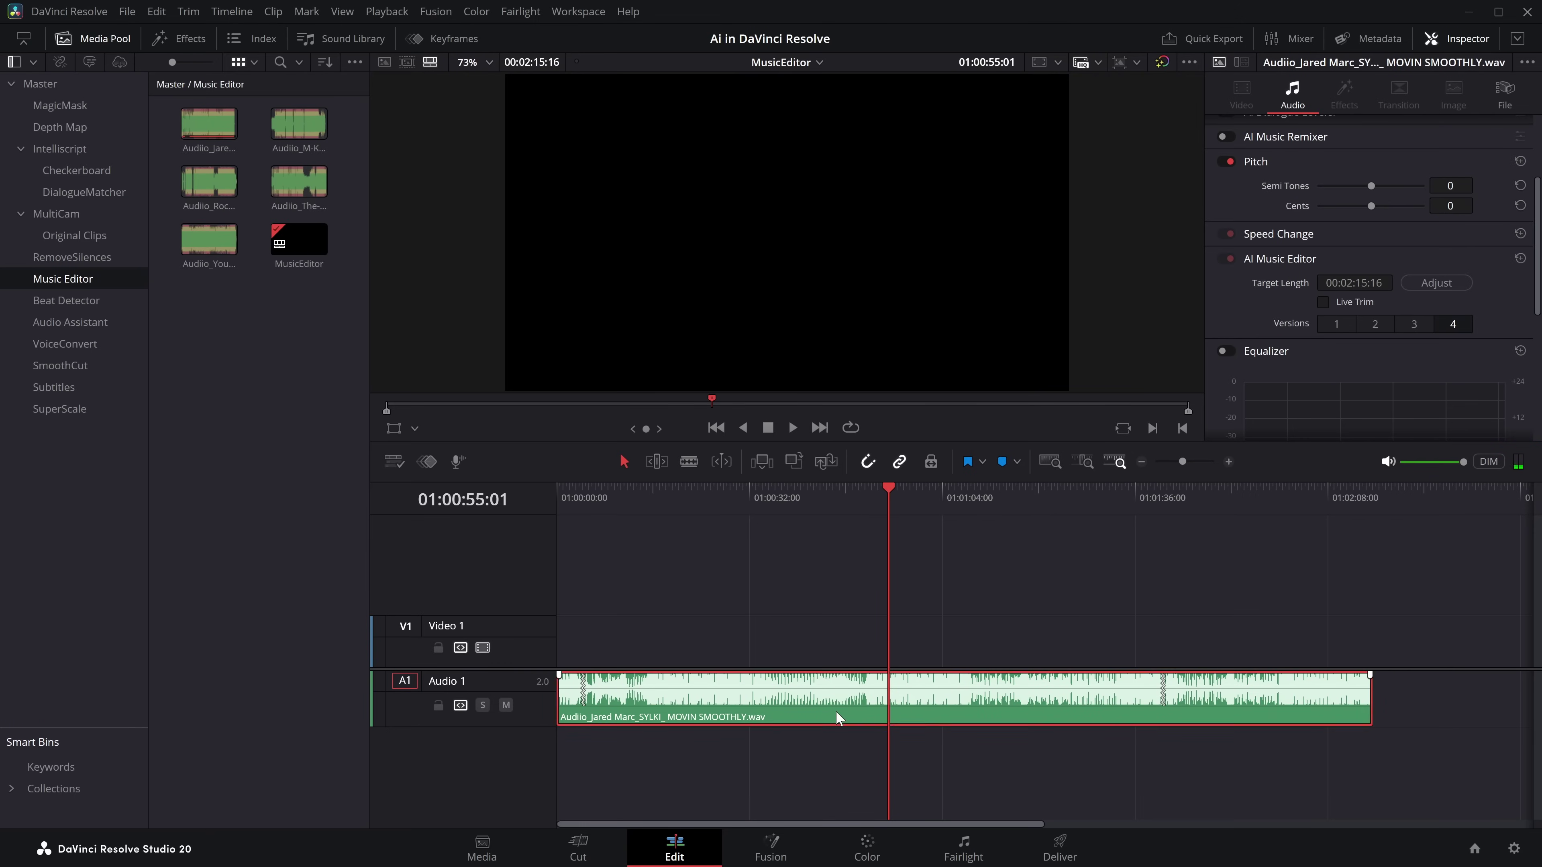
{"action": "mouse_move", "coordinate": [941, 315]}
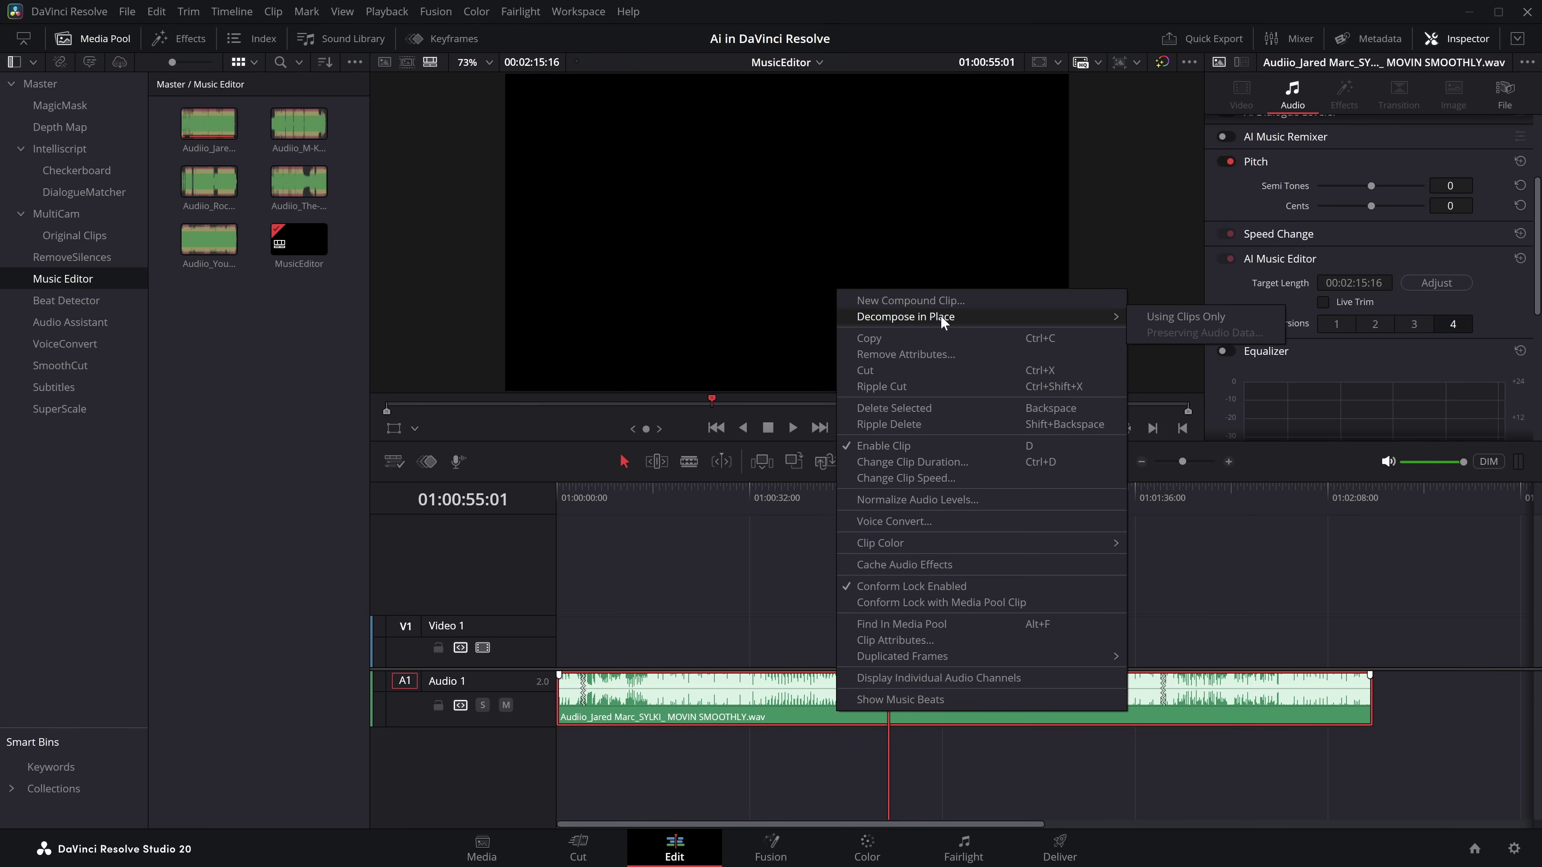
{"action": "left_click", "coordinate": [1197, 317]}
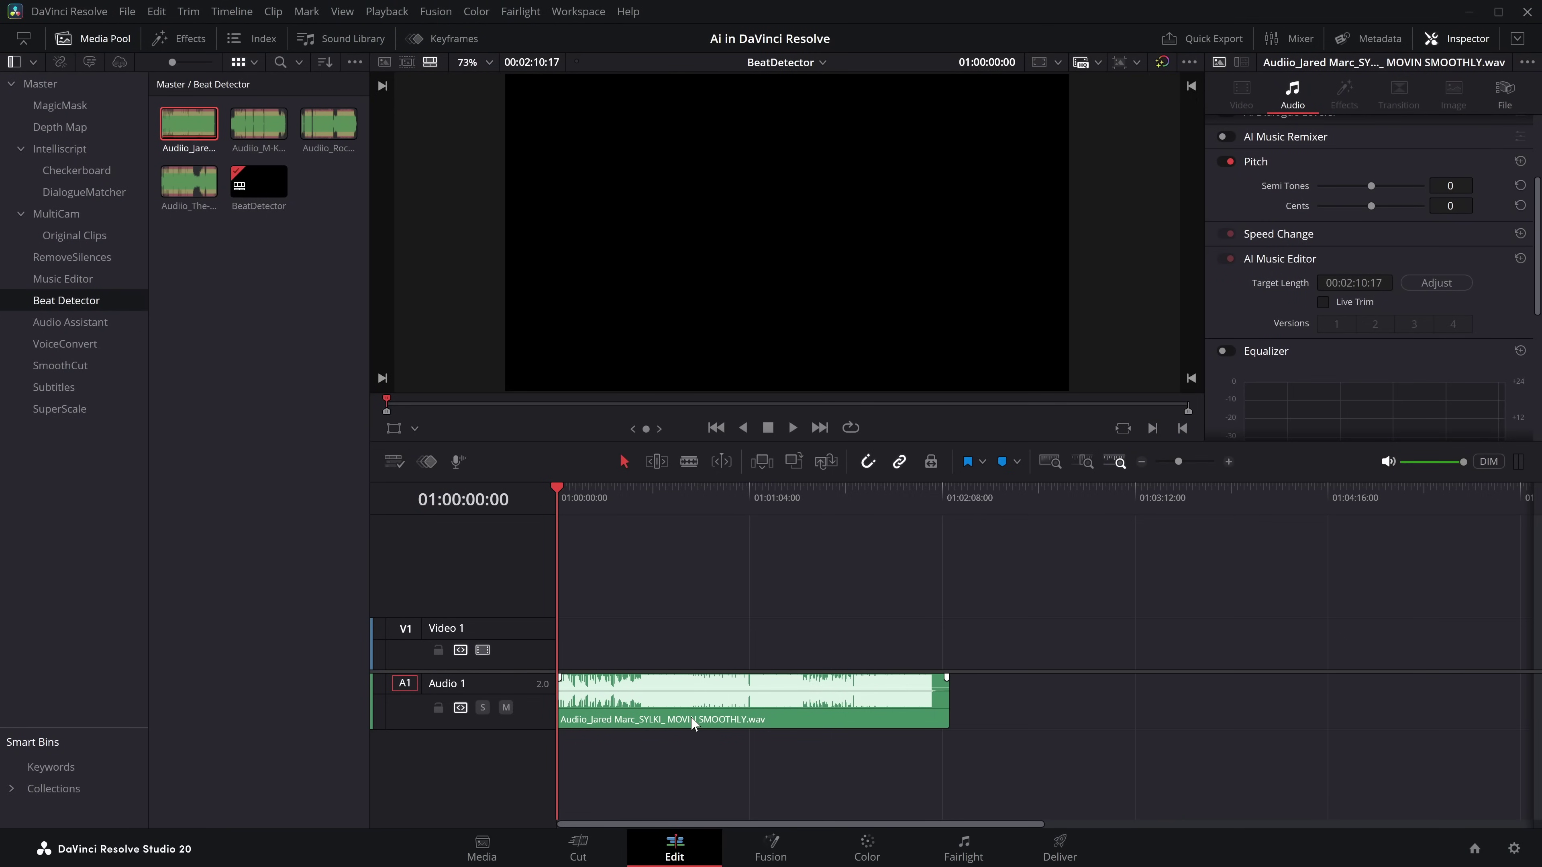
Step: Show the music beats on the audio clip in the BeatDetector timeline
{"action": "right_click", "coordinate": [716, 705]}
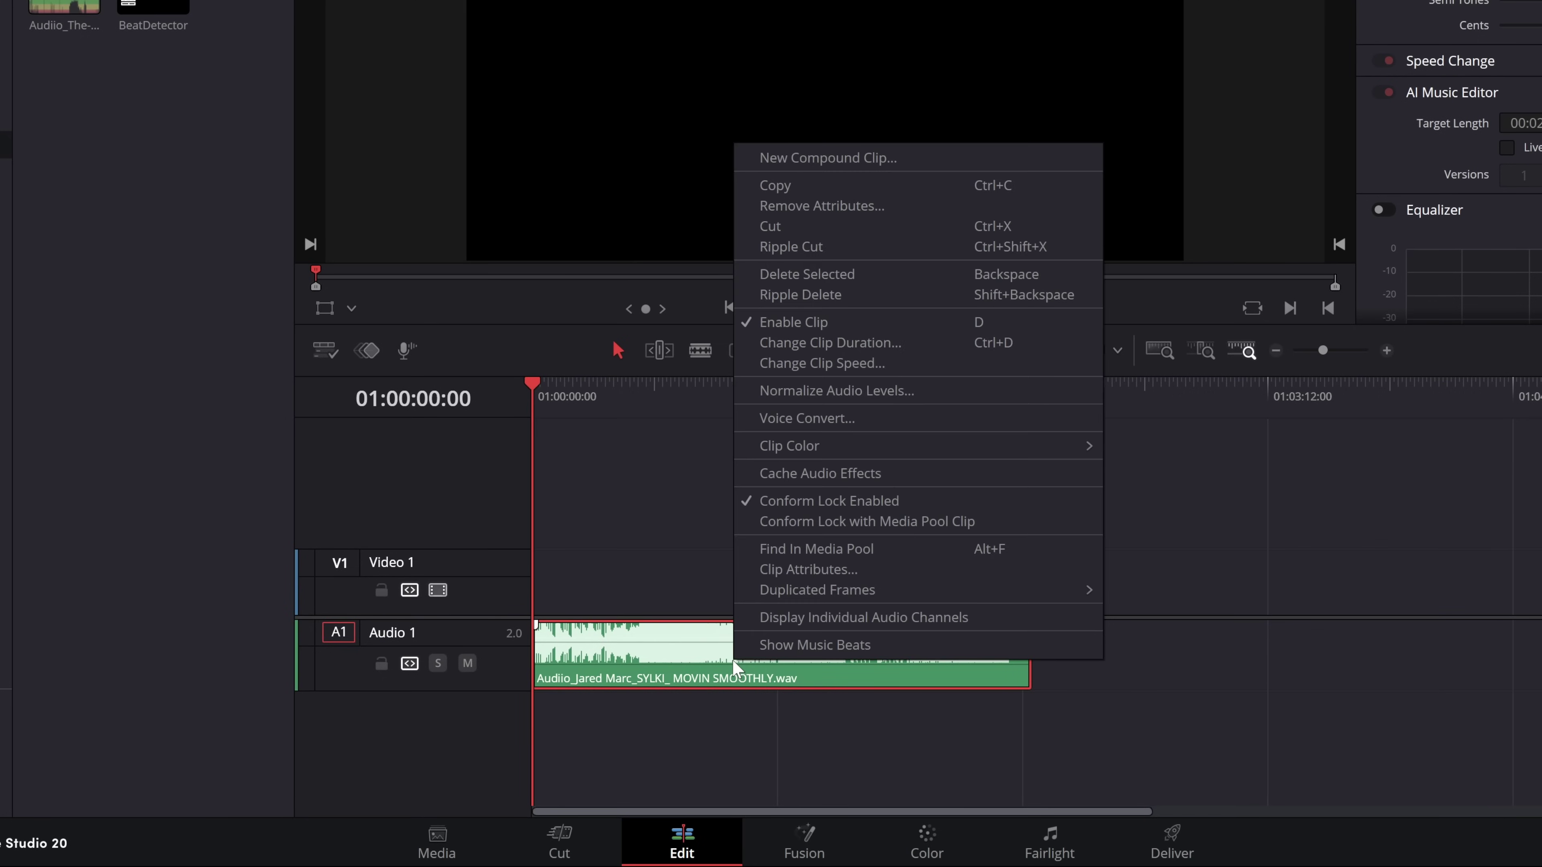
{"action": "left_click", "coordinate": [805, 645]}
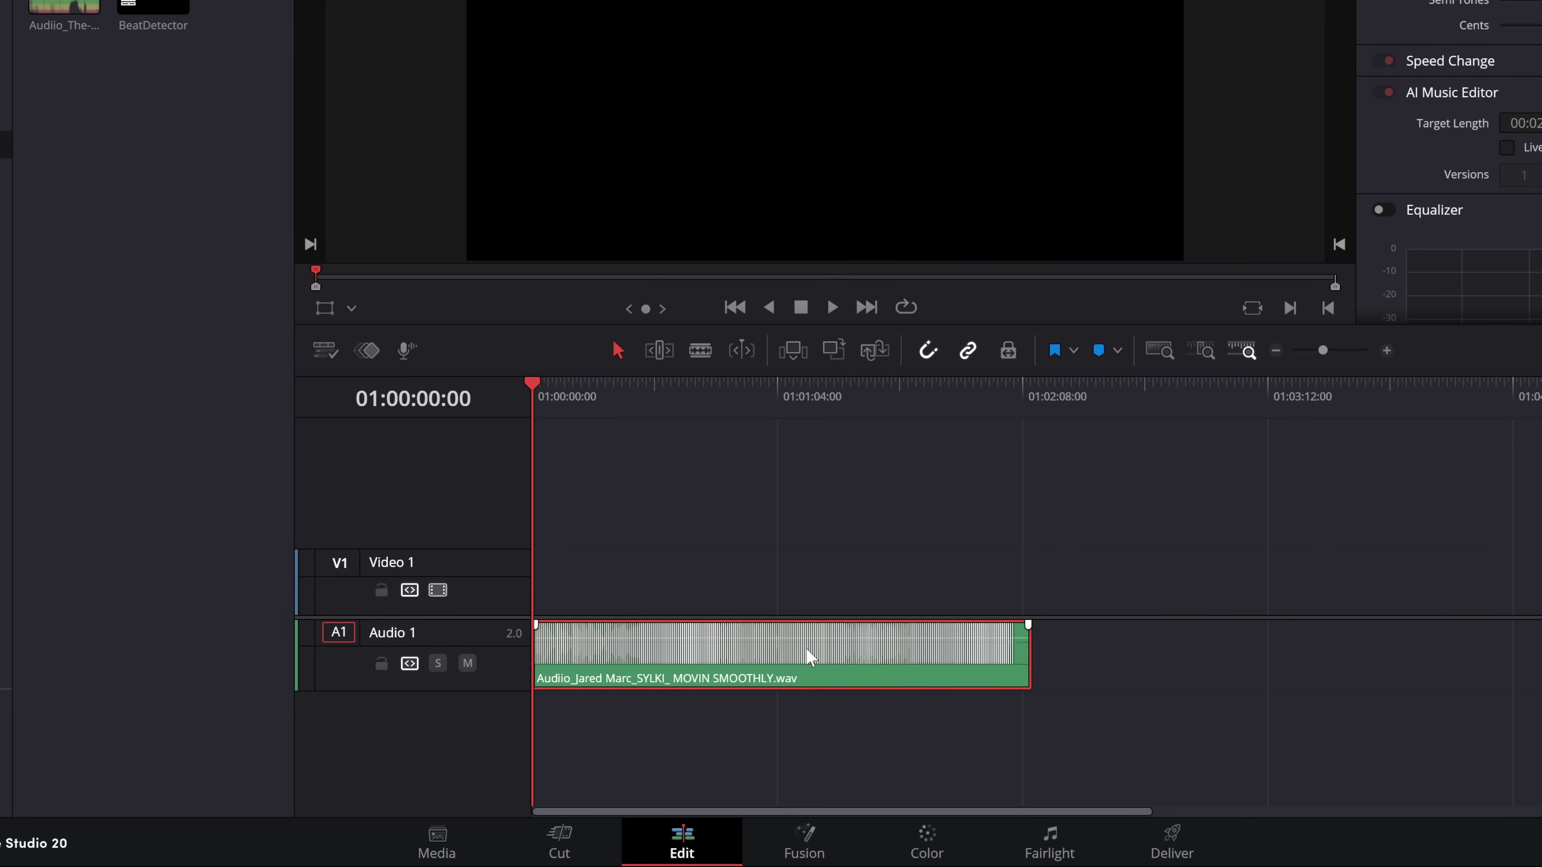
{"action": "left_click", "coordinate": [1387, 351]}
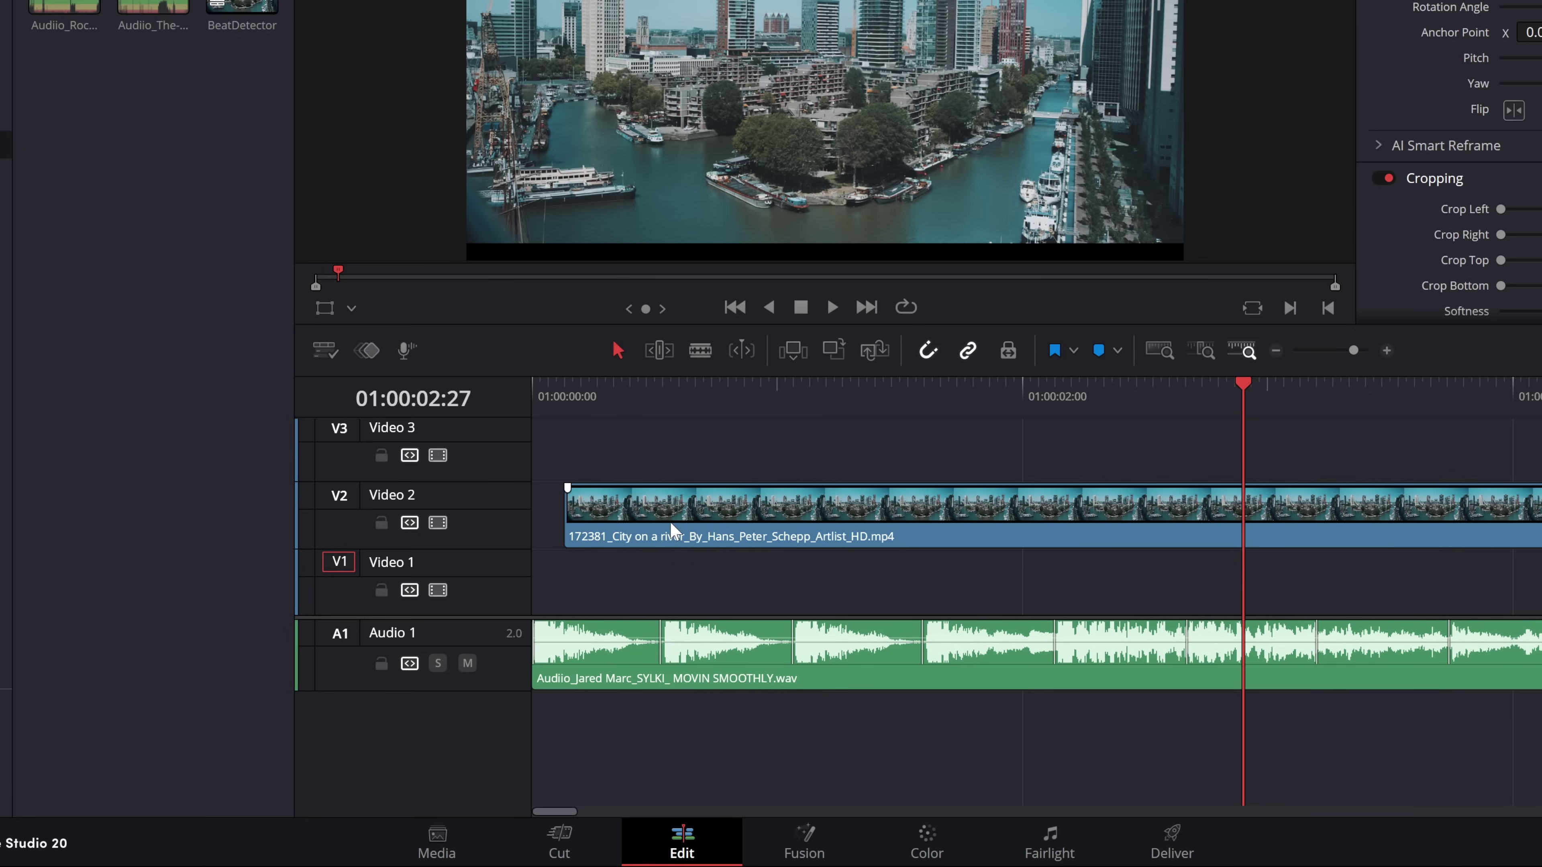
Step: Move the city video clip from Video 2 to Video 1 and reposition it along the music beats, toggling snapping
{"action": "left_click_drag", "start_coordinate": [672, 530], "coordinate": [918, 609]}
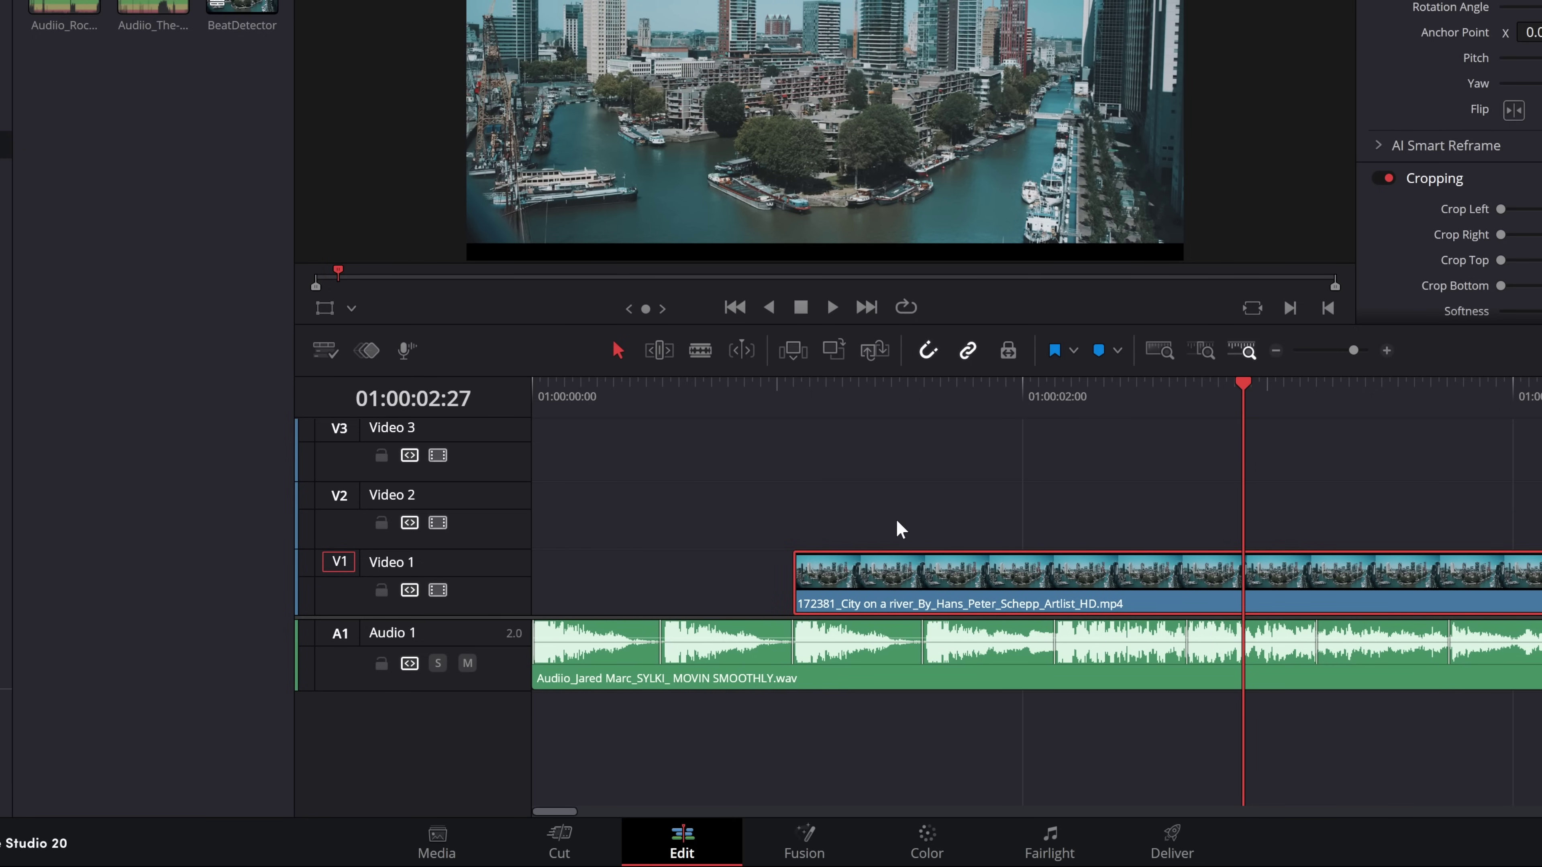
{"action": "left_click", "coordinate": [928, 352]}
{"action": "left_click_drag", "start_coordinate": [857, 586], "coordinate": [939, 601]}
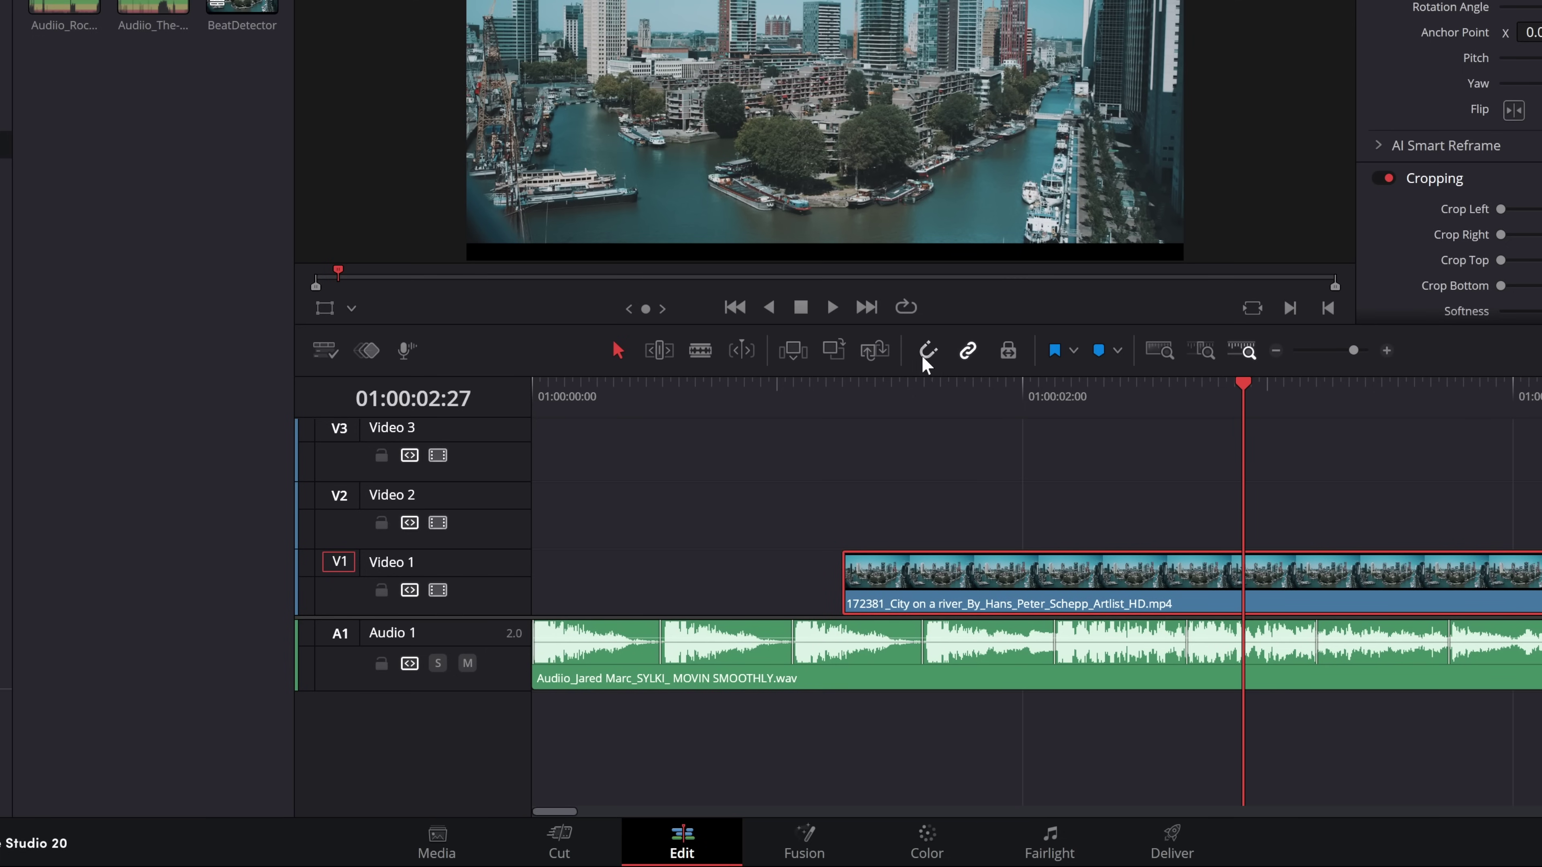
{"action": "left_click_drag", "start_coordinate": [965, 608], "coordinate": [912, 608]}
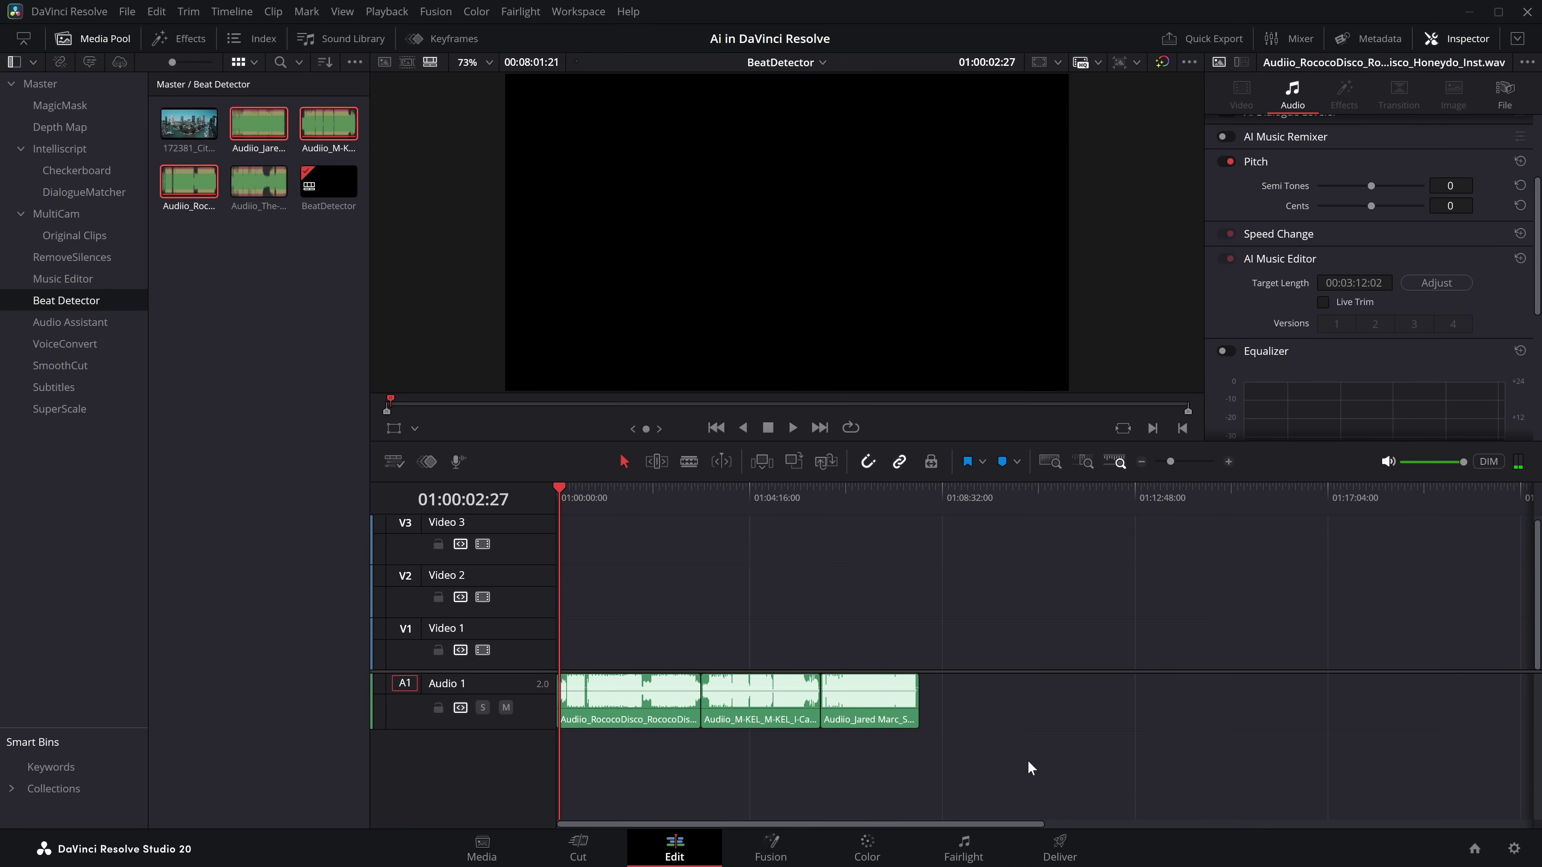
Step: Select all three music clips on Audio 1 and show their music beats together
{"action": "left_click_drag", "start_coordinate": [1035, 754], "coordinate": [635, 705]}
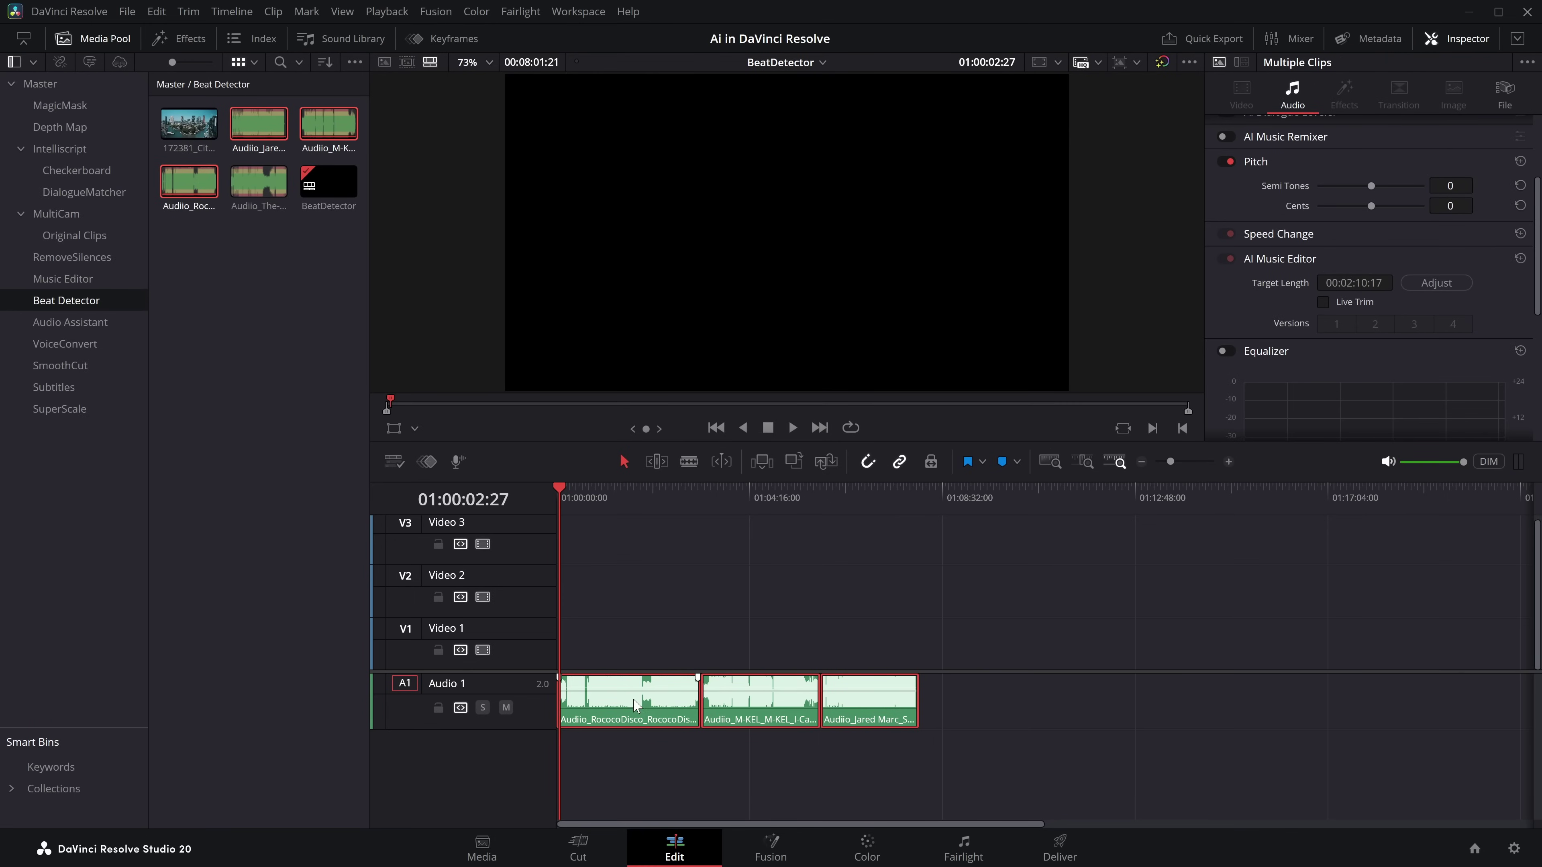
{"action": "right_click", "coordinate": [651, 716]}
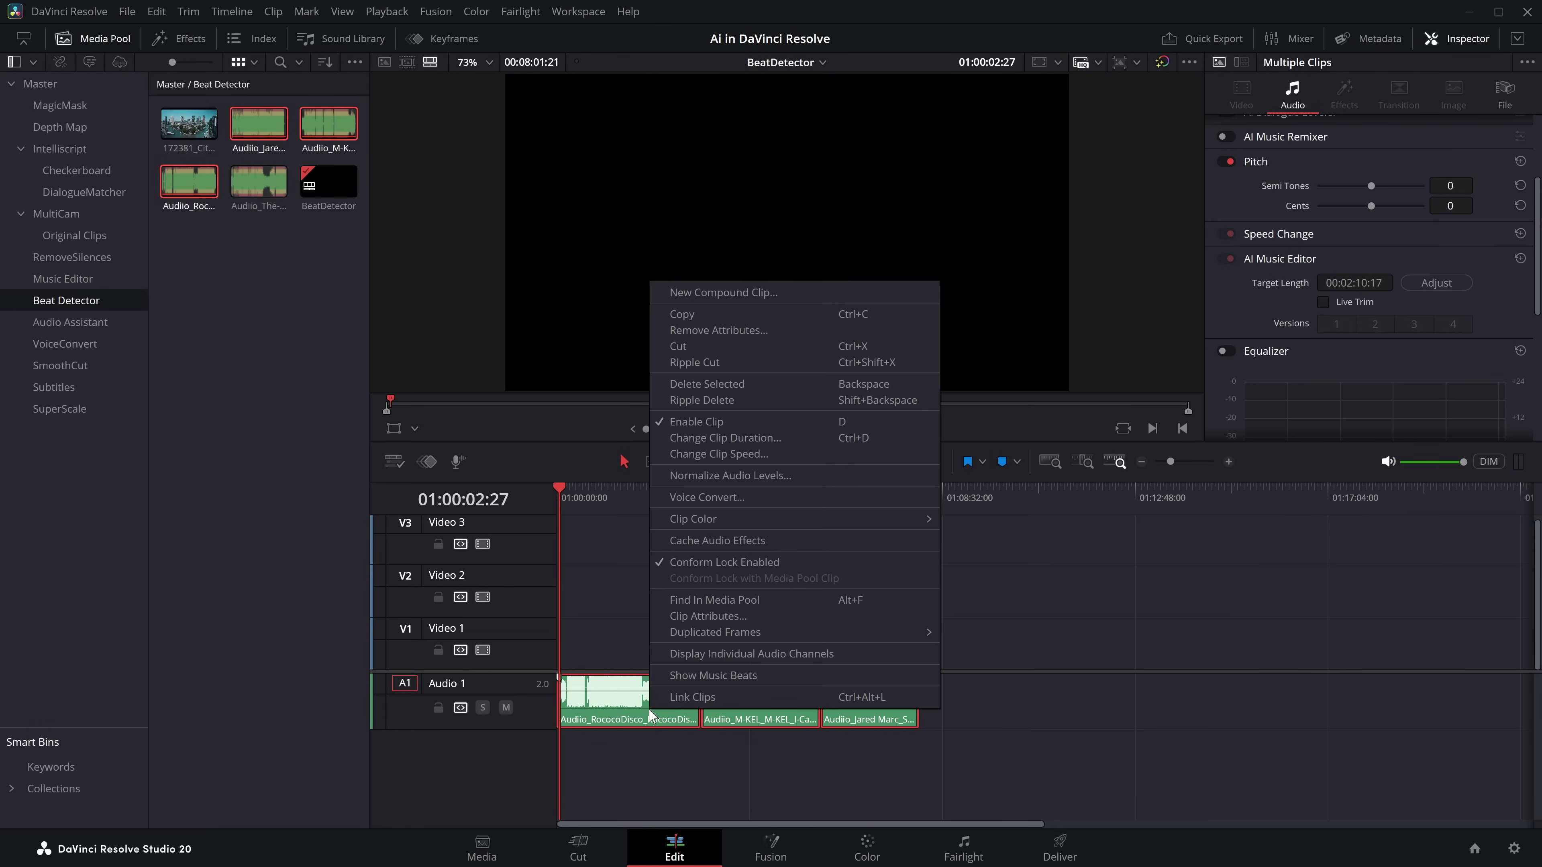
{"action": "left_click", "coordinate": [710, 679]}
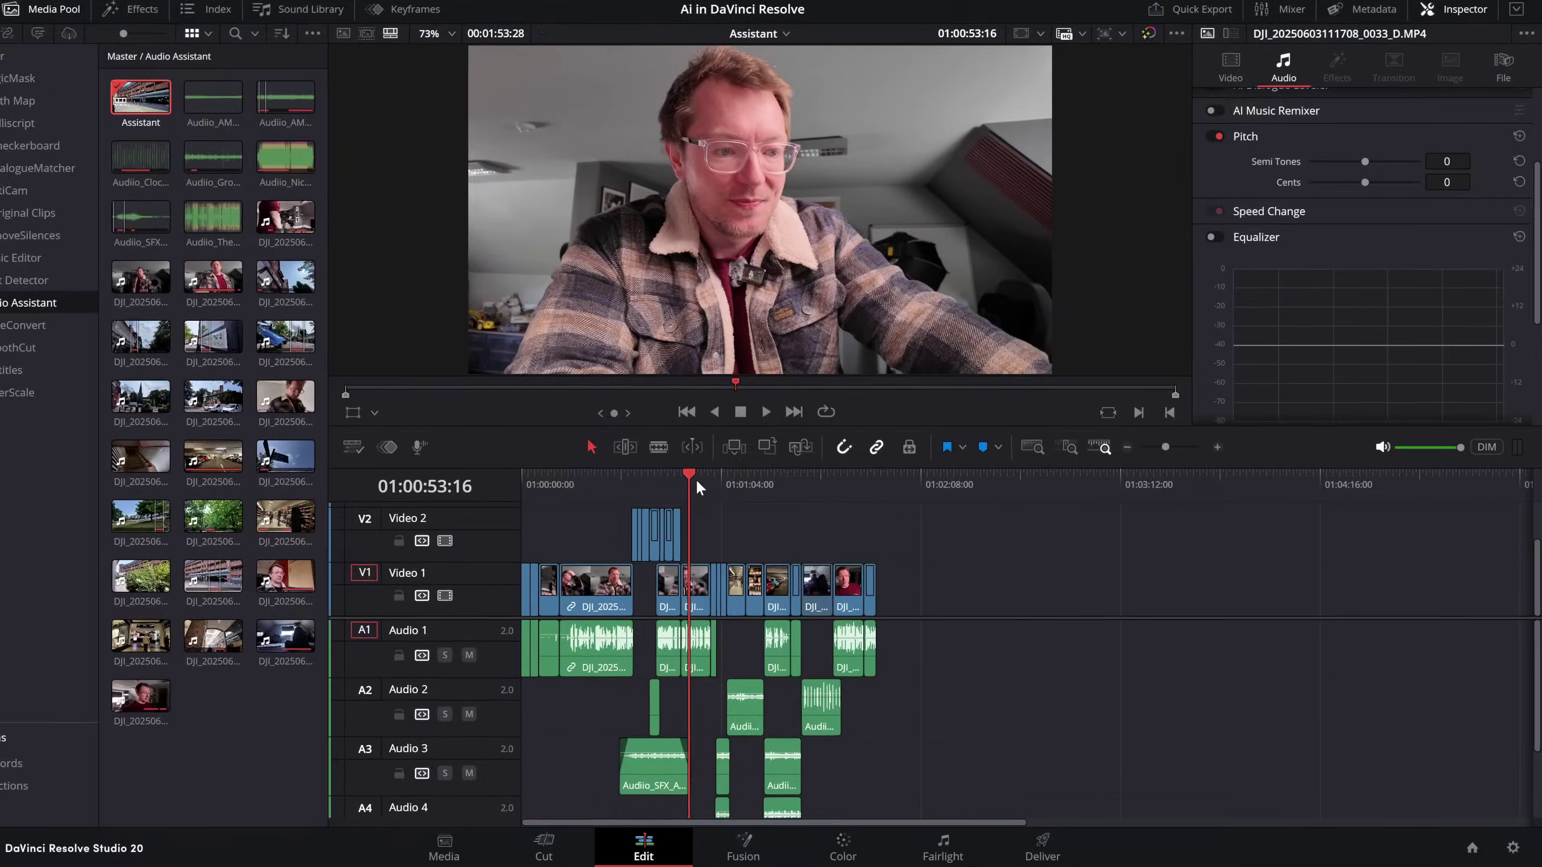
Step: Examine the Assistant timeline from its start, playing a moment from about 01:00:36:01 and checking the audio tracks down to Audio 5
{"action": "key", "text": "Home"}
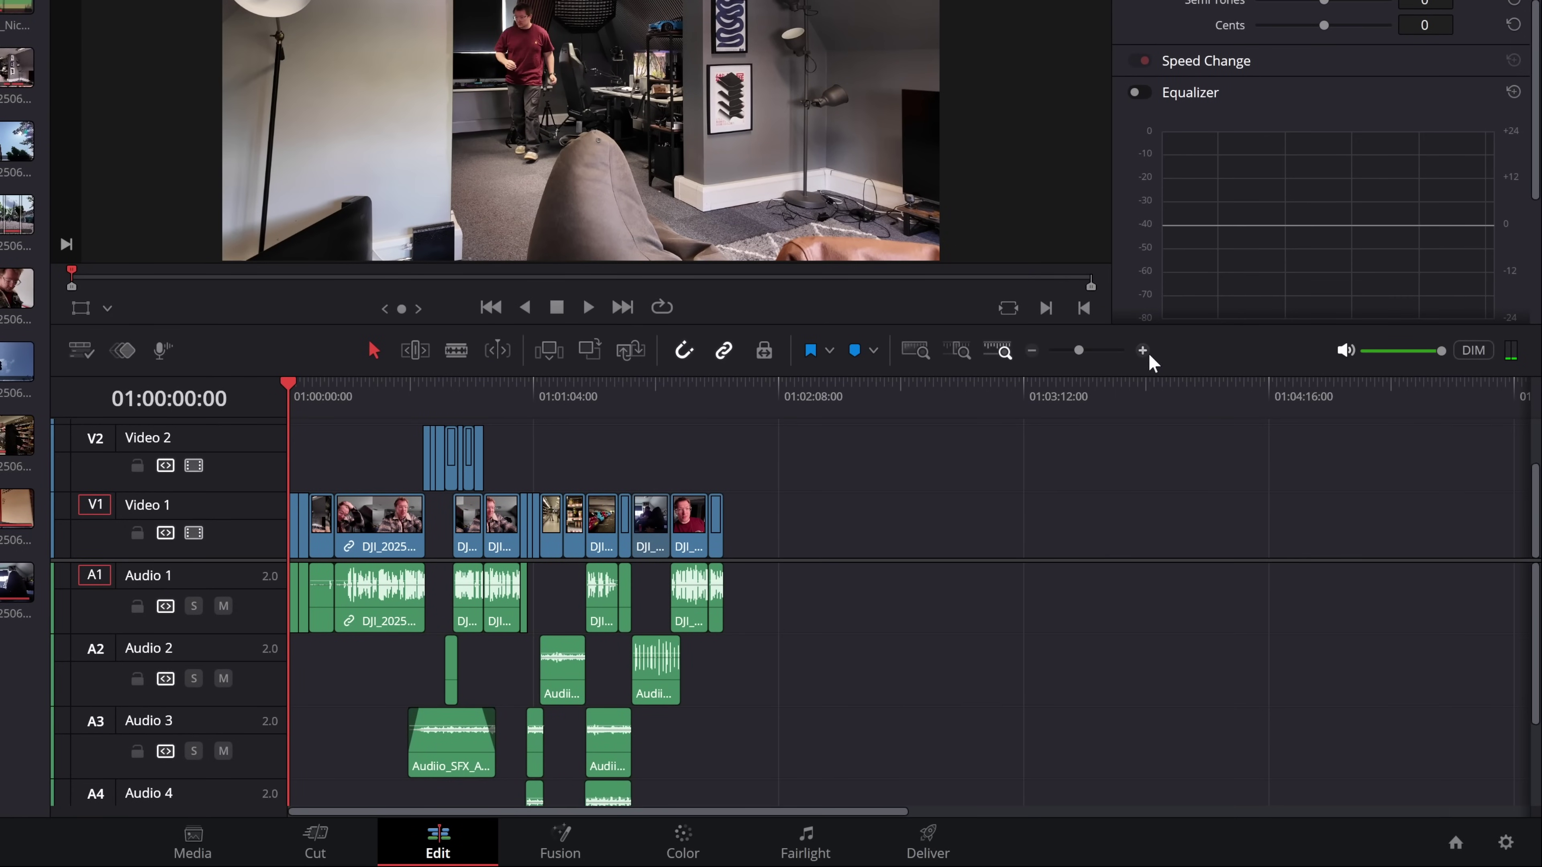
{"action": "left_click", "coordinate": [1142, 350]}
{"action": "left_click", "coordinate": [1142, 351]}
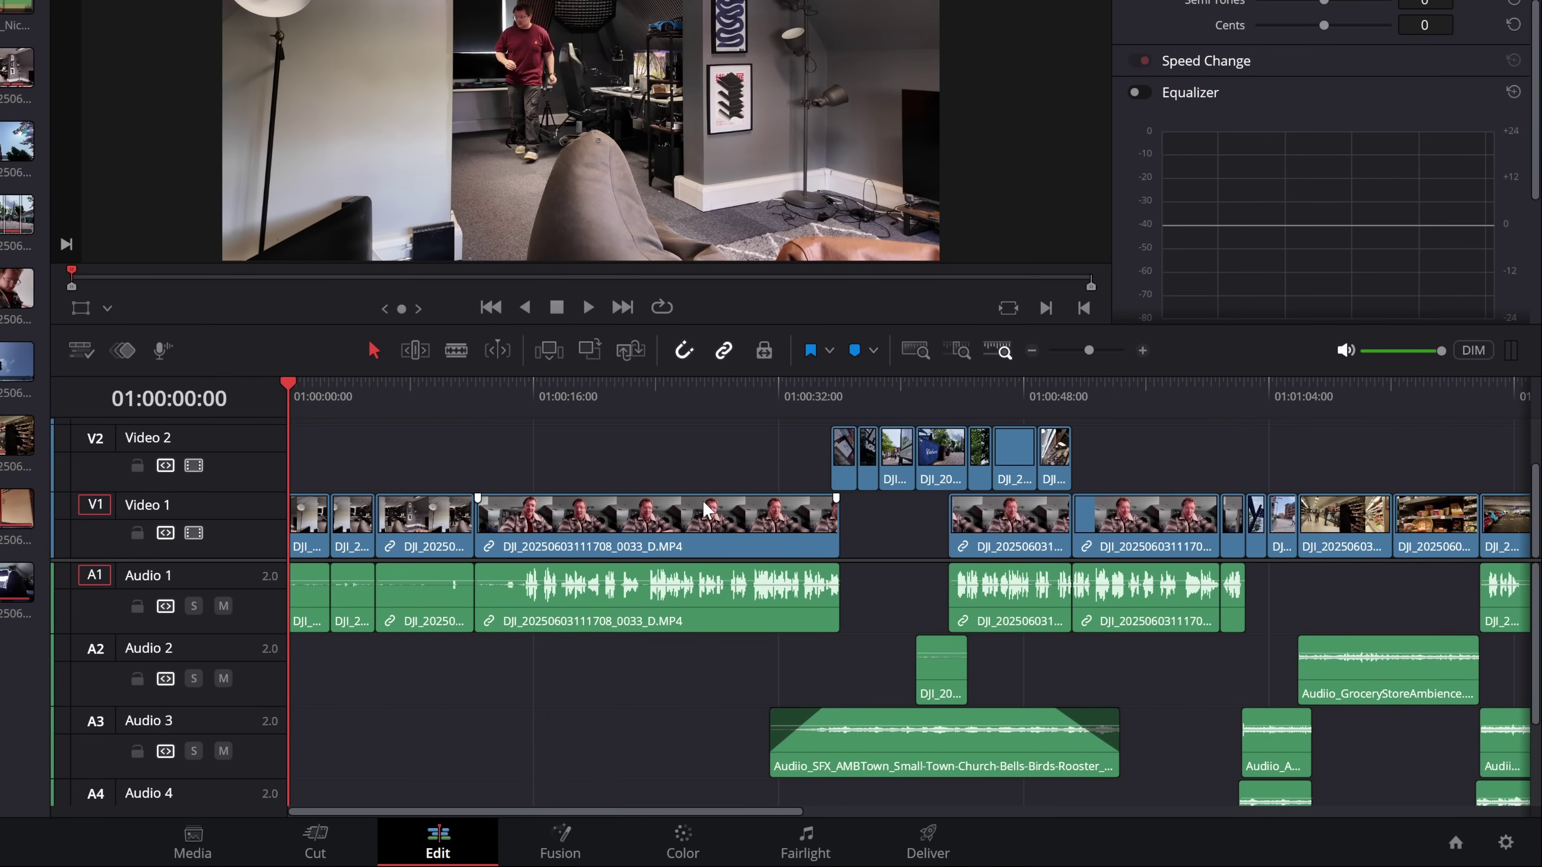
{"action": "left_click_drag", "start_coordinate": [304, 406], "coordinate": [495, 404]}
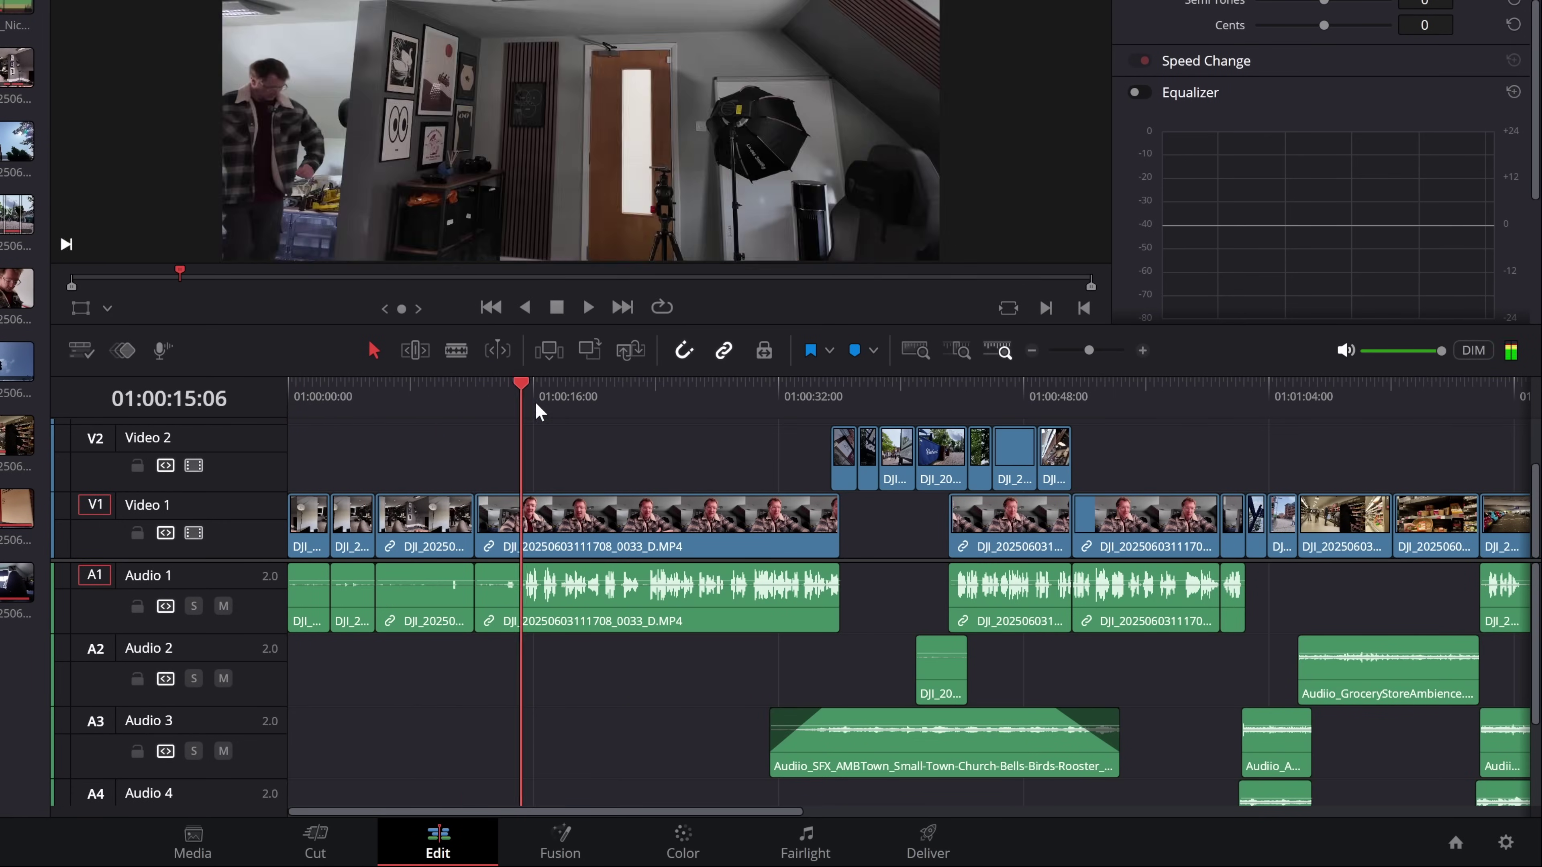
{"action": "left_click", "coordinate": [541, 411]}
{"action": "left_click", "coordinate": [841, 392]}
{"action": "key", "text": "space"}
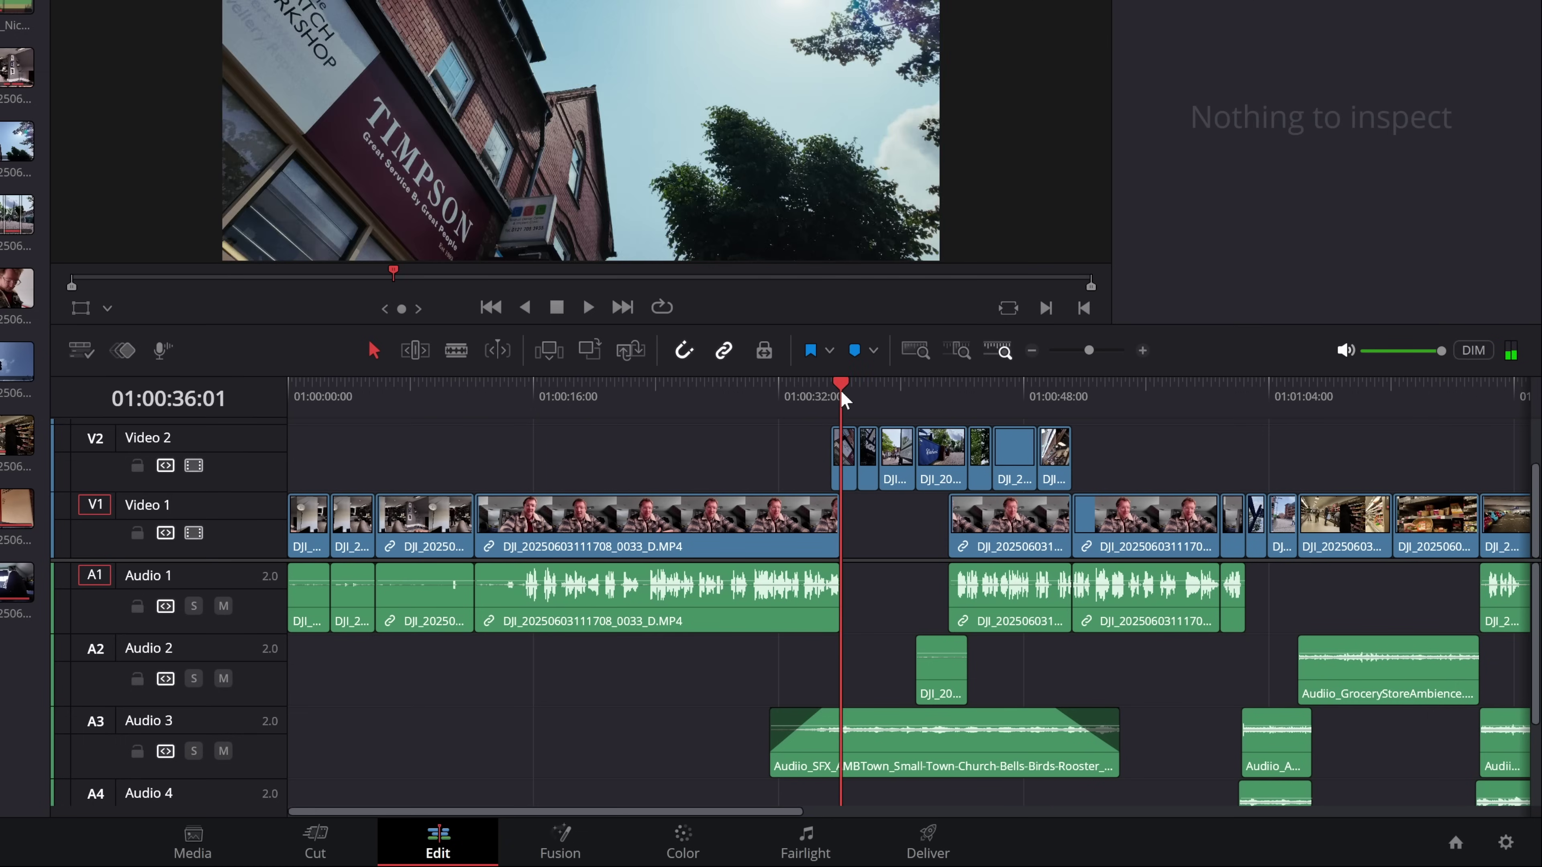
{"action": "key", "text": "space"}
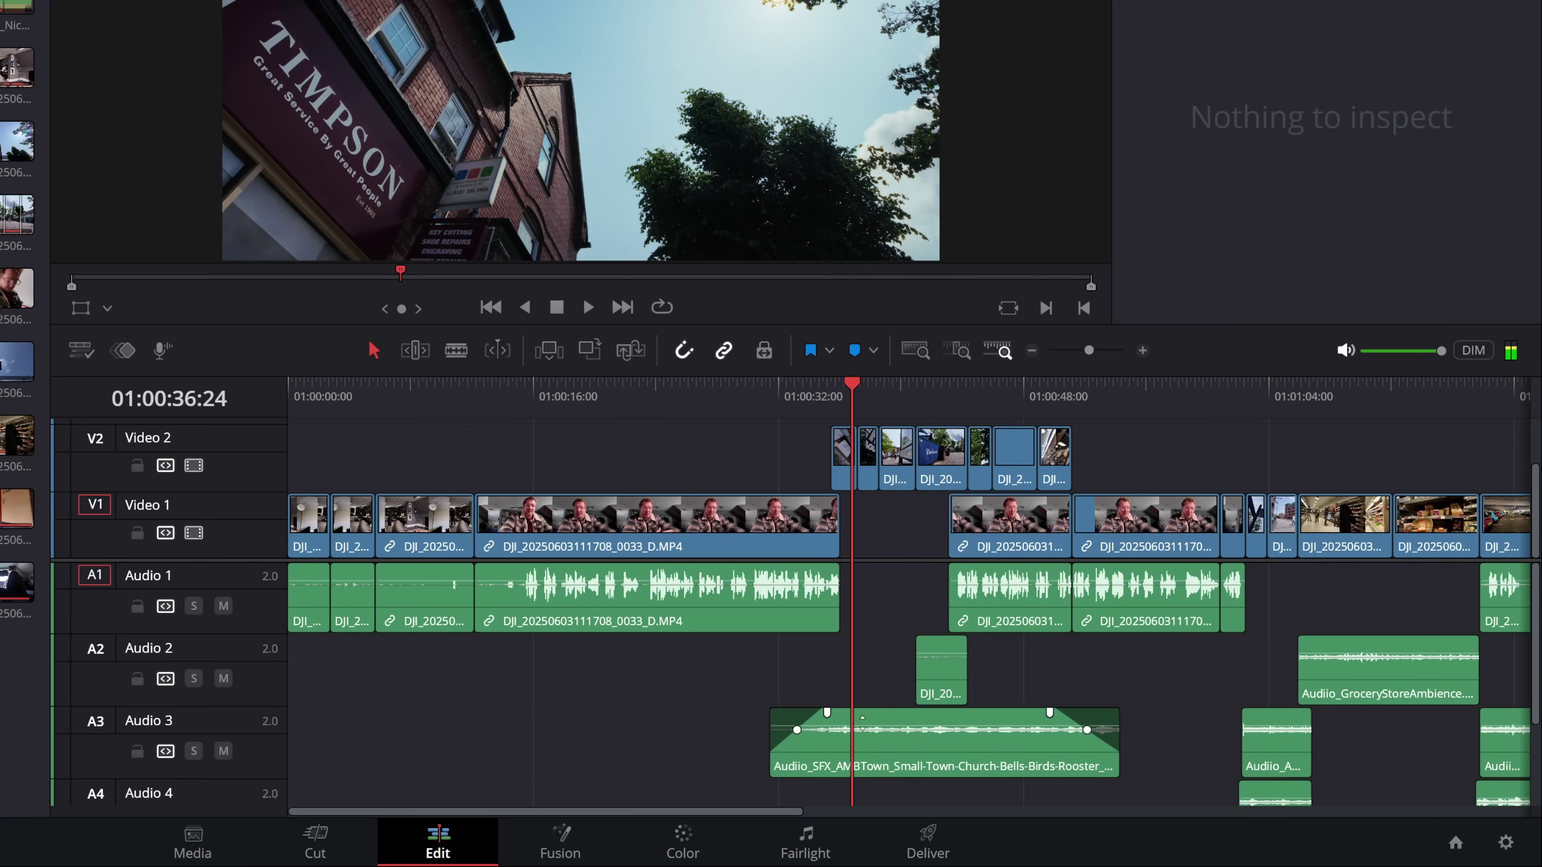
{"action": "scroll", "coordinate": [699, 620], "scroll_direction": "down", "scroll_amount": 3}
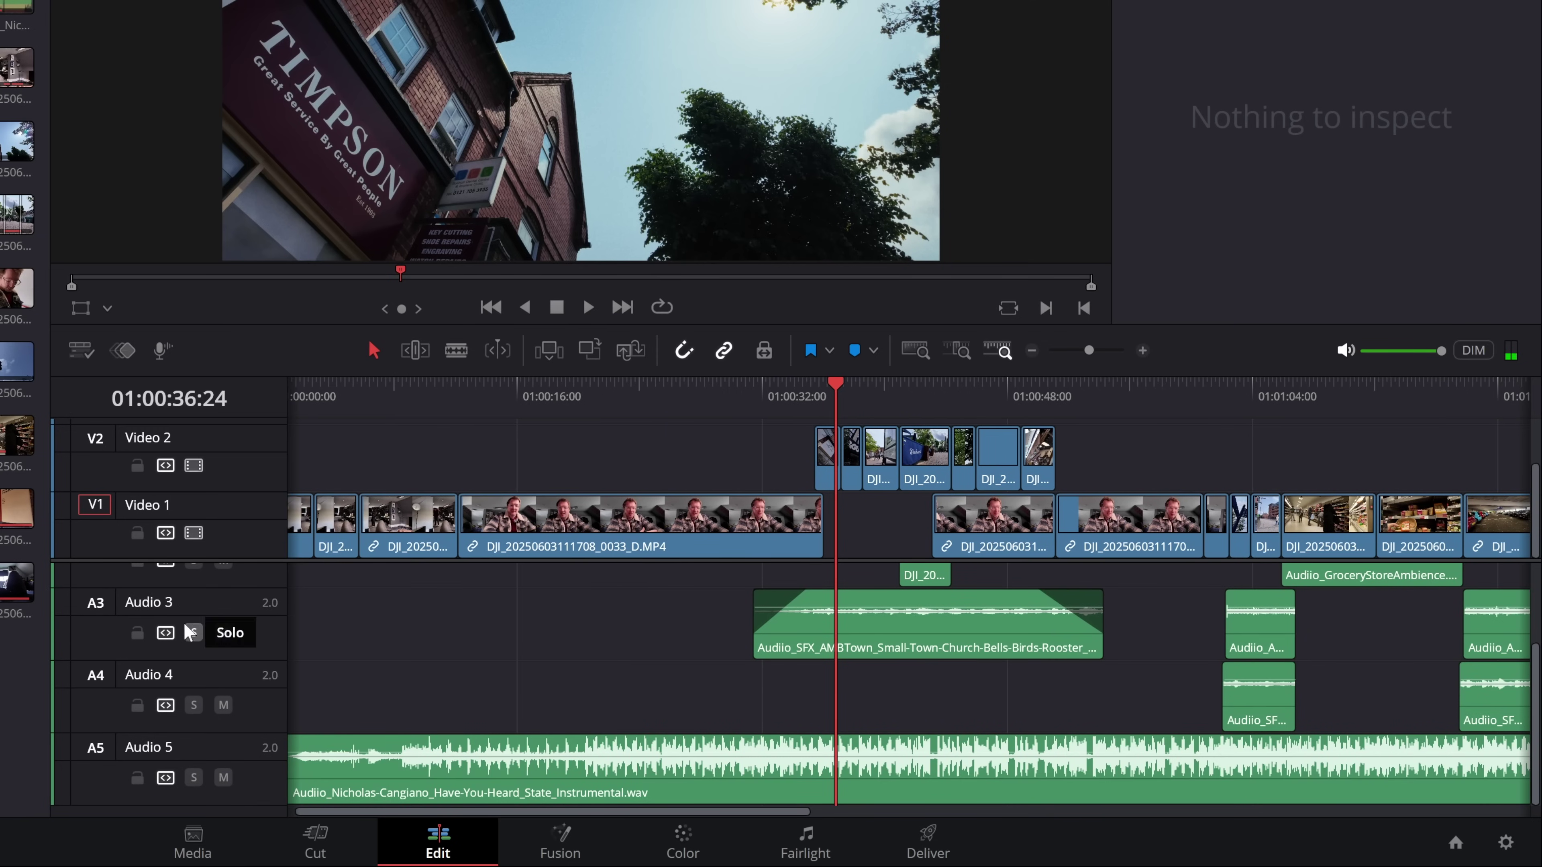
{"action": "scroll", "coordinate": [172, 705], "scroll_direction": "up", "scroll_amount": 3}
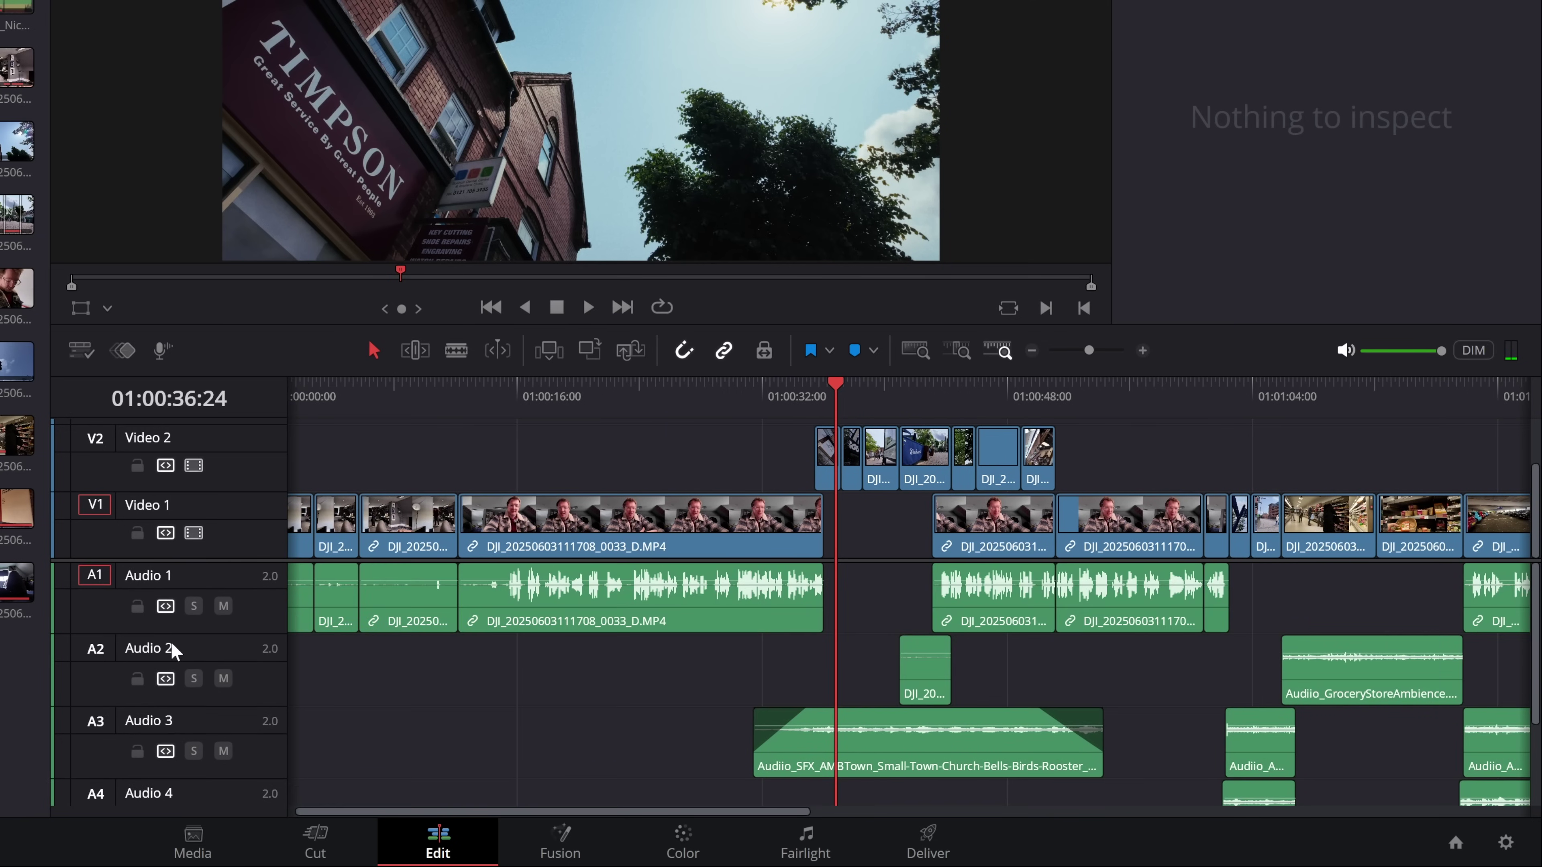
Step: Duplicate the Assistant timeline in the Audio Assistant bin after reviewing its ambience and sound-effect clips
{"action": "scroll", "coordinate": [726, 689], "scroll_direction": "down", "scroll_amount": 3}
{"action": "scroll", "coordinate": [726, 688], "scroll_direction": "right", "scroll_amount": 5}
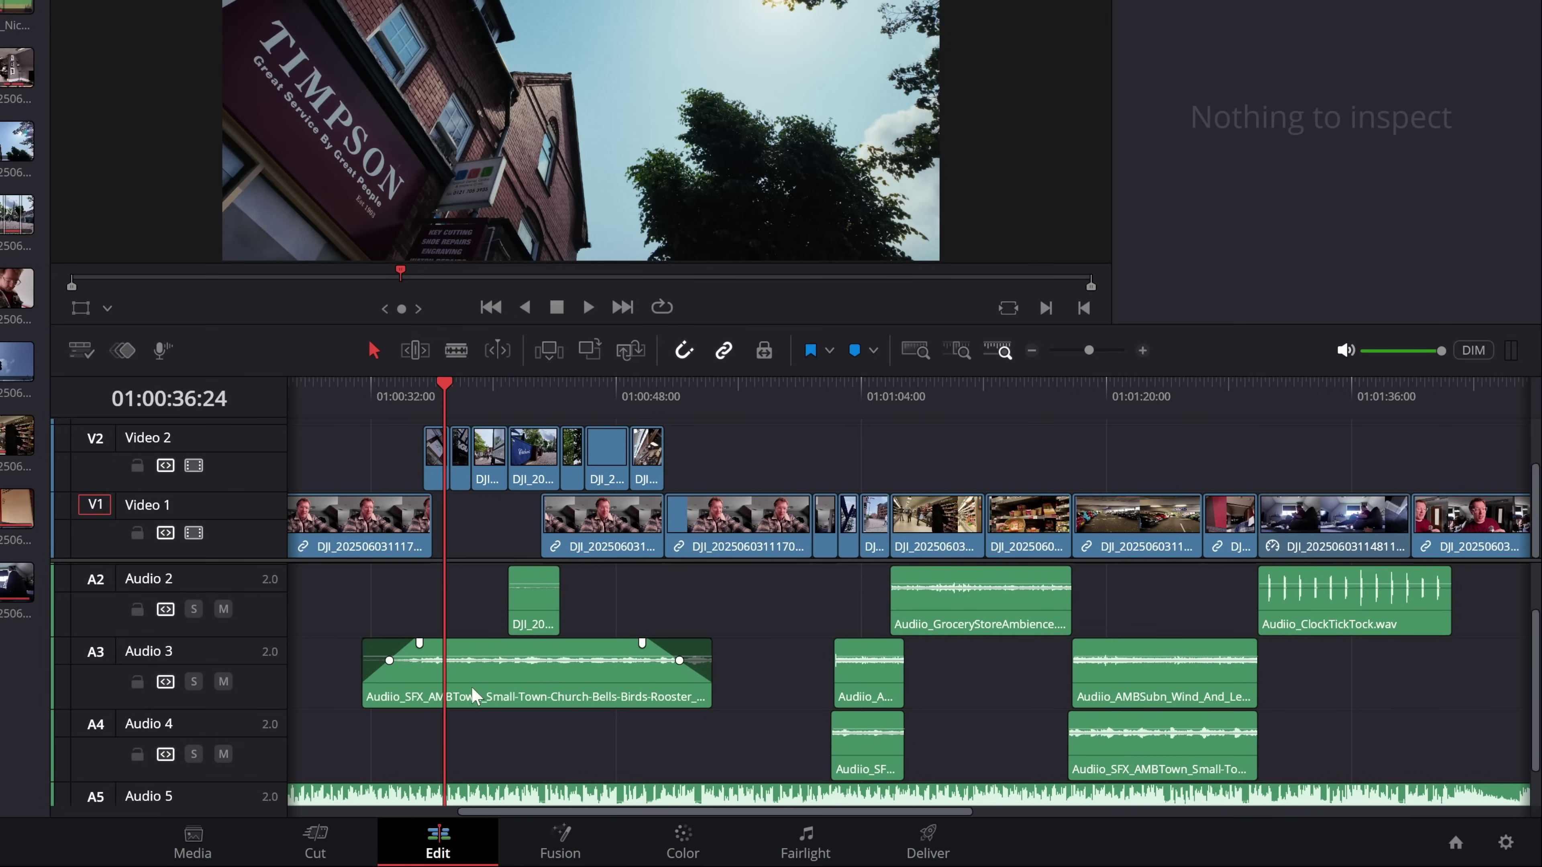
{"action": "scroll", "coordinate": [901, 647], "scroll_direction": "right", "scroll_amount": 5}
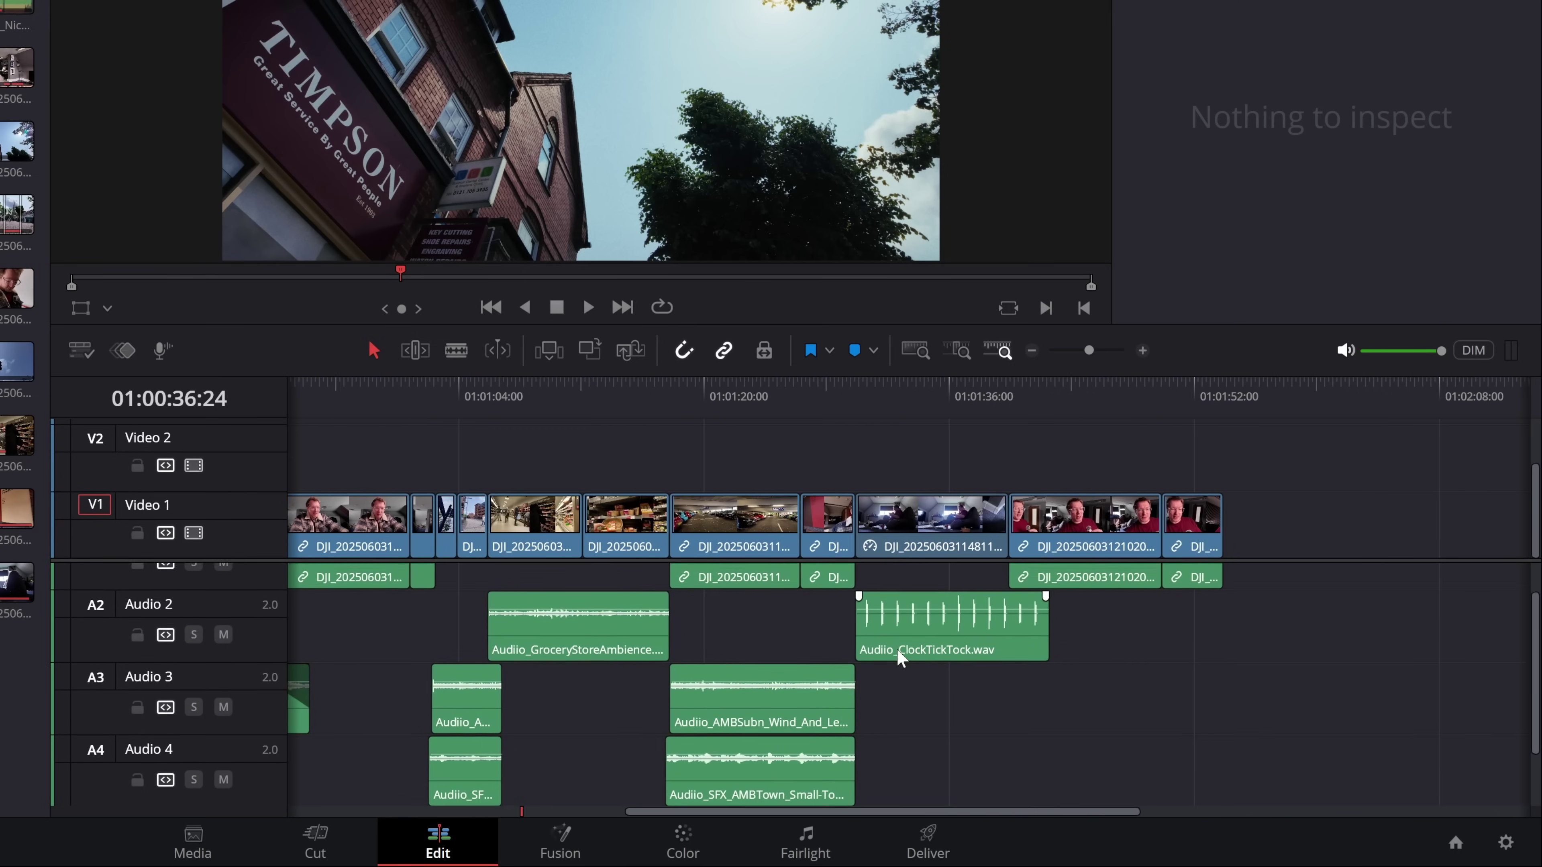
{"action": "scroll", "coordinate": [678, 619], "scroll_direction": "up", "scroll_amount": 3}
{"action": "scroll", "coordinate": [678, 620], "scroll_direction": "left", "scroll_amount": 7}
{"action": "scroll", "coordinate": [954, 653], "scroll_direction": "left", "scroll_amount": 1}
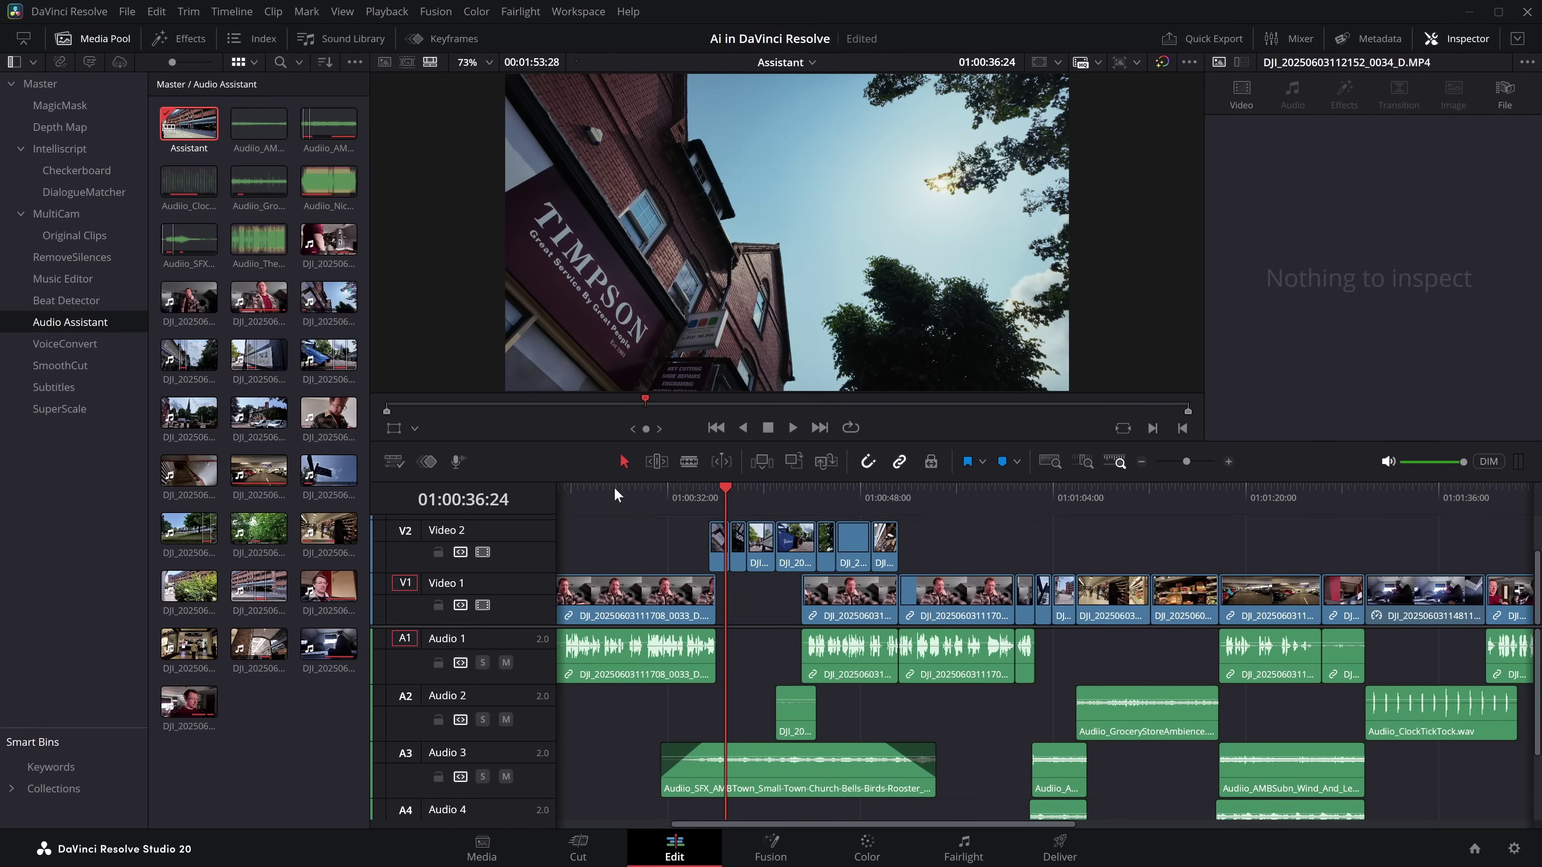
{"action": "right_click", "coordinate": [187, 125]}
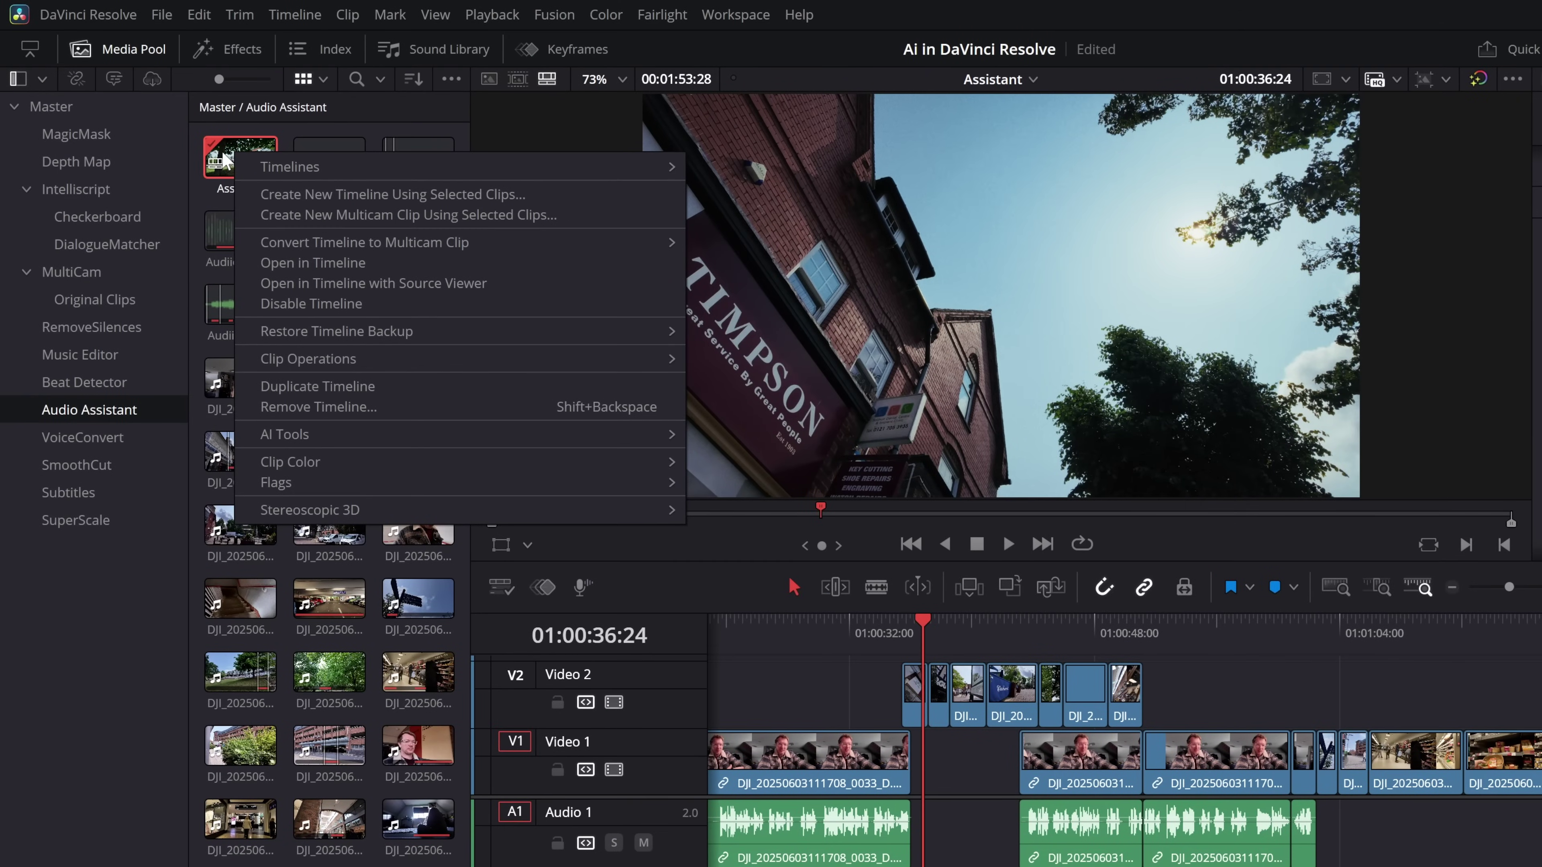
{"action": "left_click", "coordinate": [311, 386]}
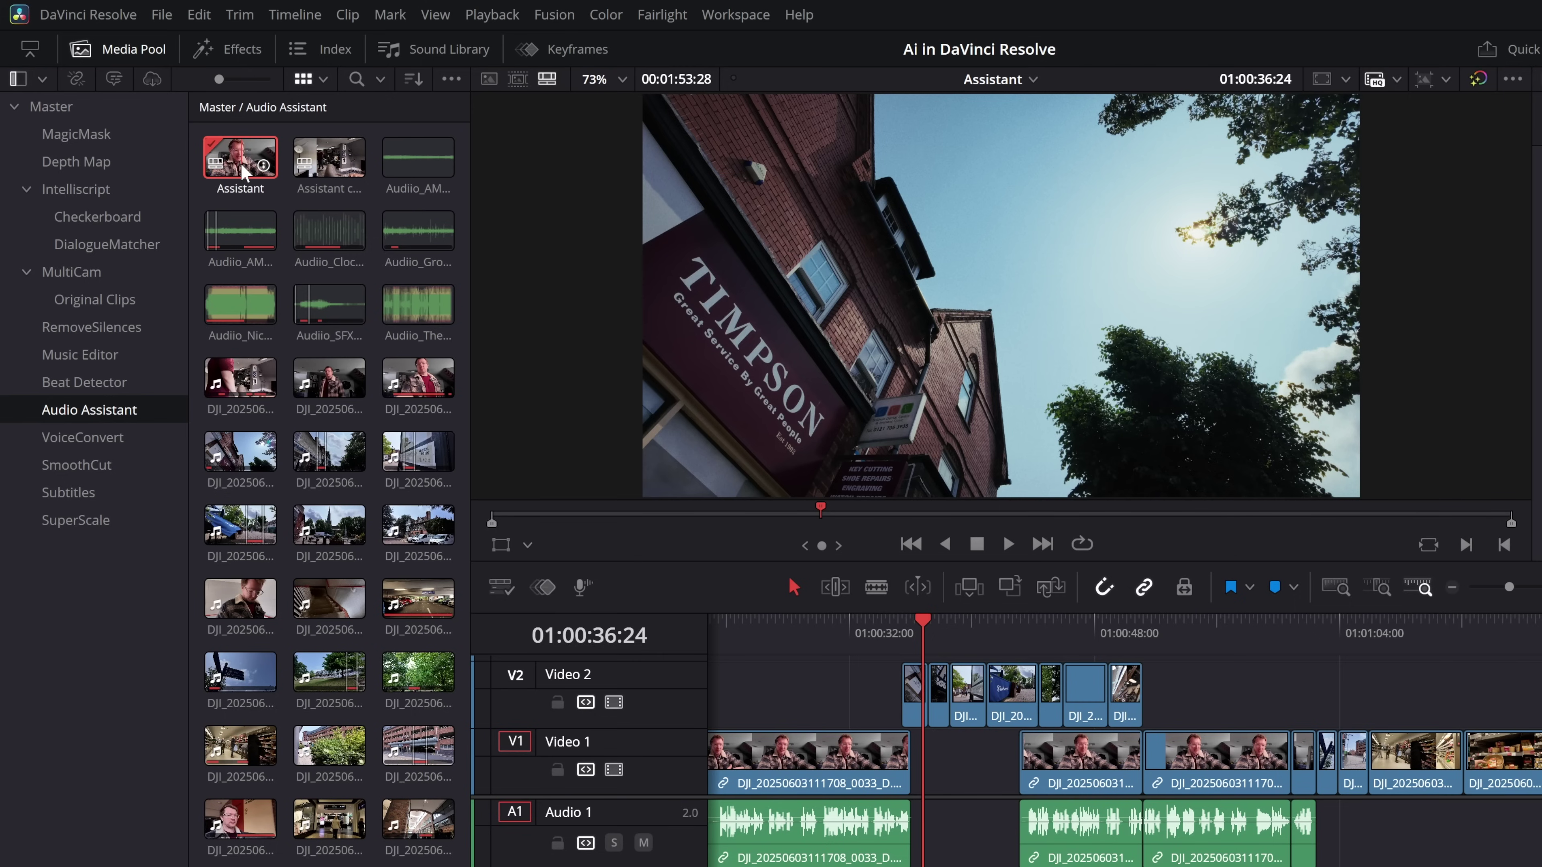
Step: Run the AI Audio Assistant auto mix on the Assistant timeline with the YouTube delivery standard
{"action": "left_click", "coordinate": [292, 15]}
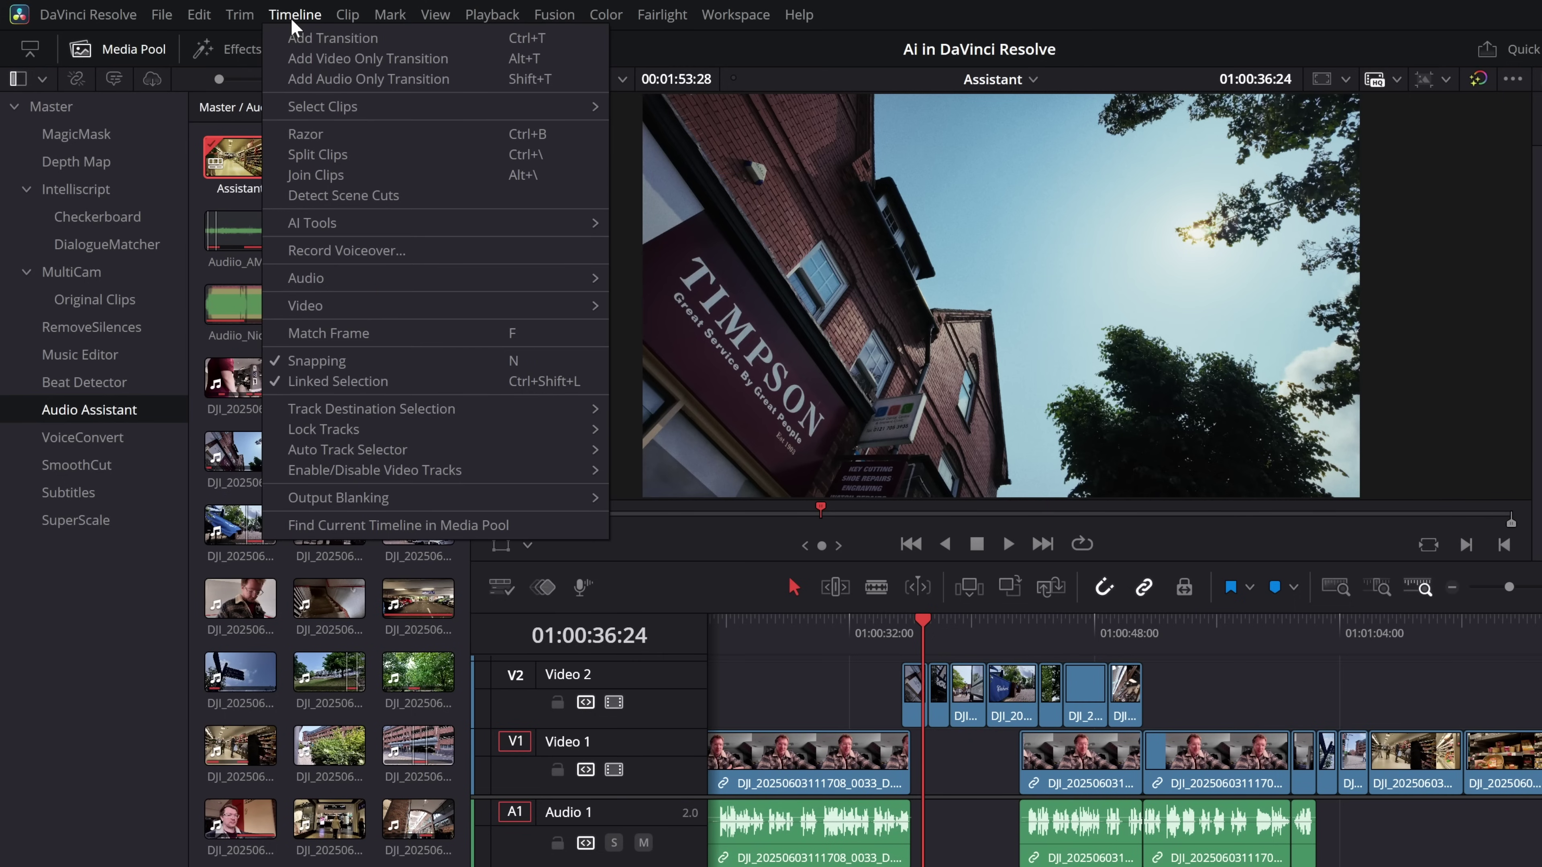
{"action": "mouse_move", "coordinate": [337, 225]}
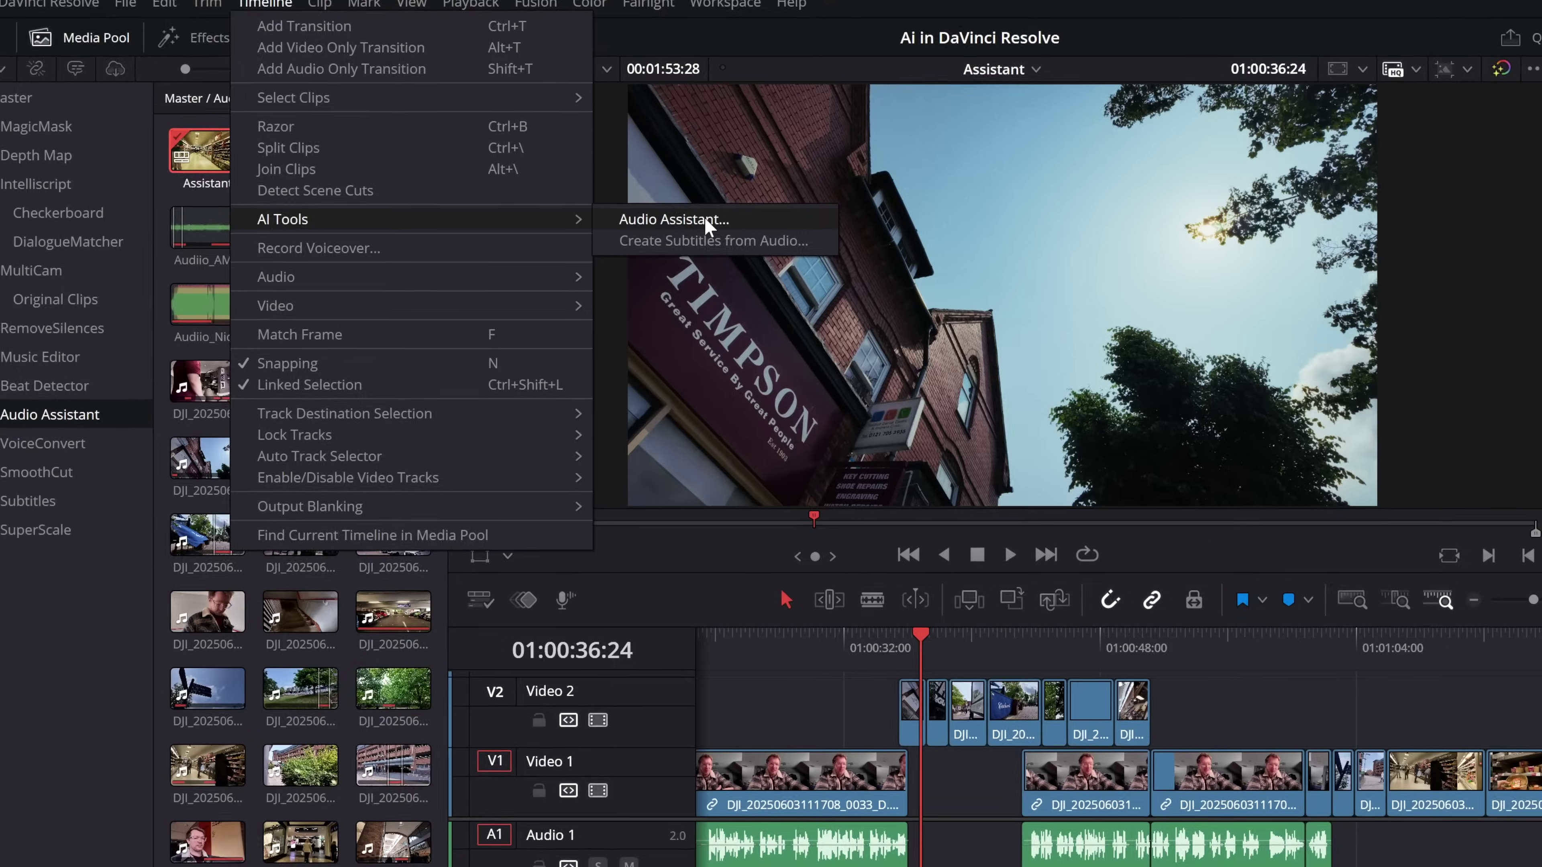
{"action": "left_click", "coordinate": [711, 223]}
{"action": "left_click", "coordinate": [791, 340]}
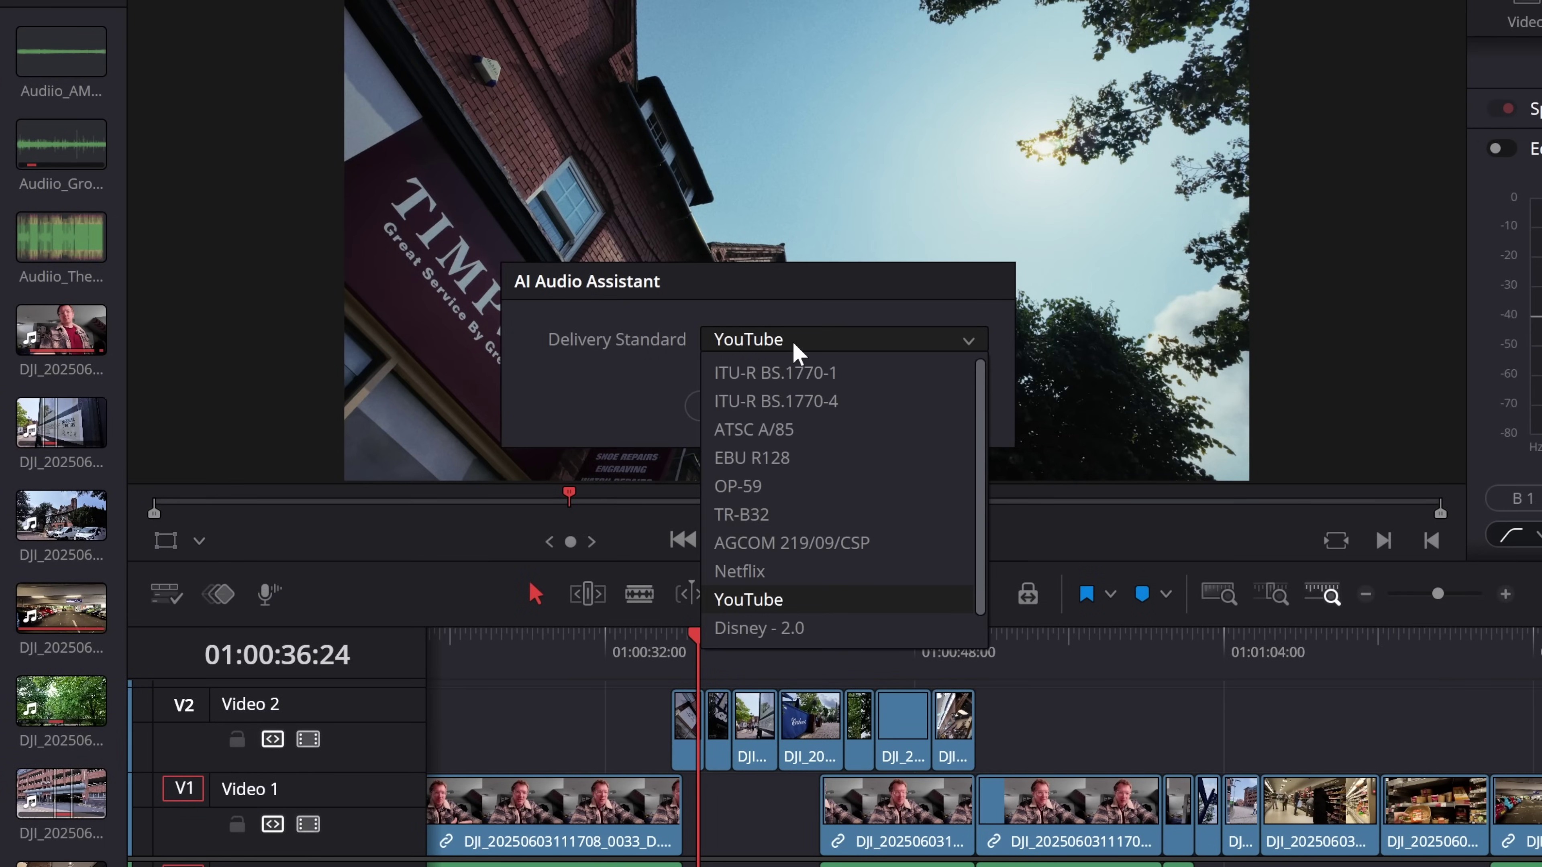
{"action": "left_click", "coordinate": [792, 340]}
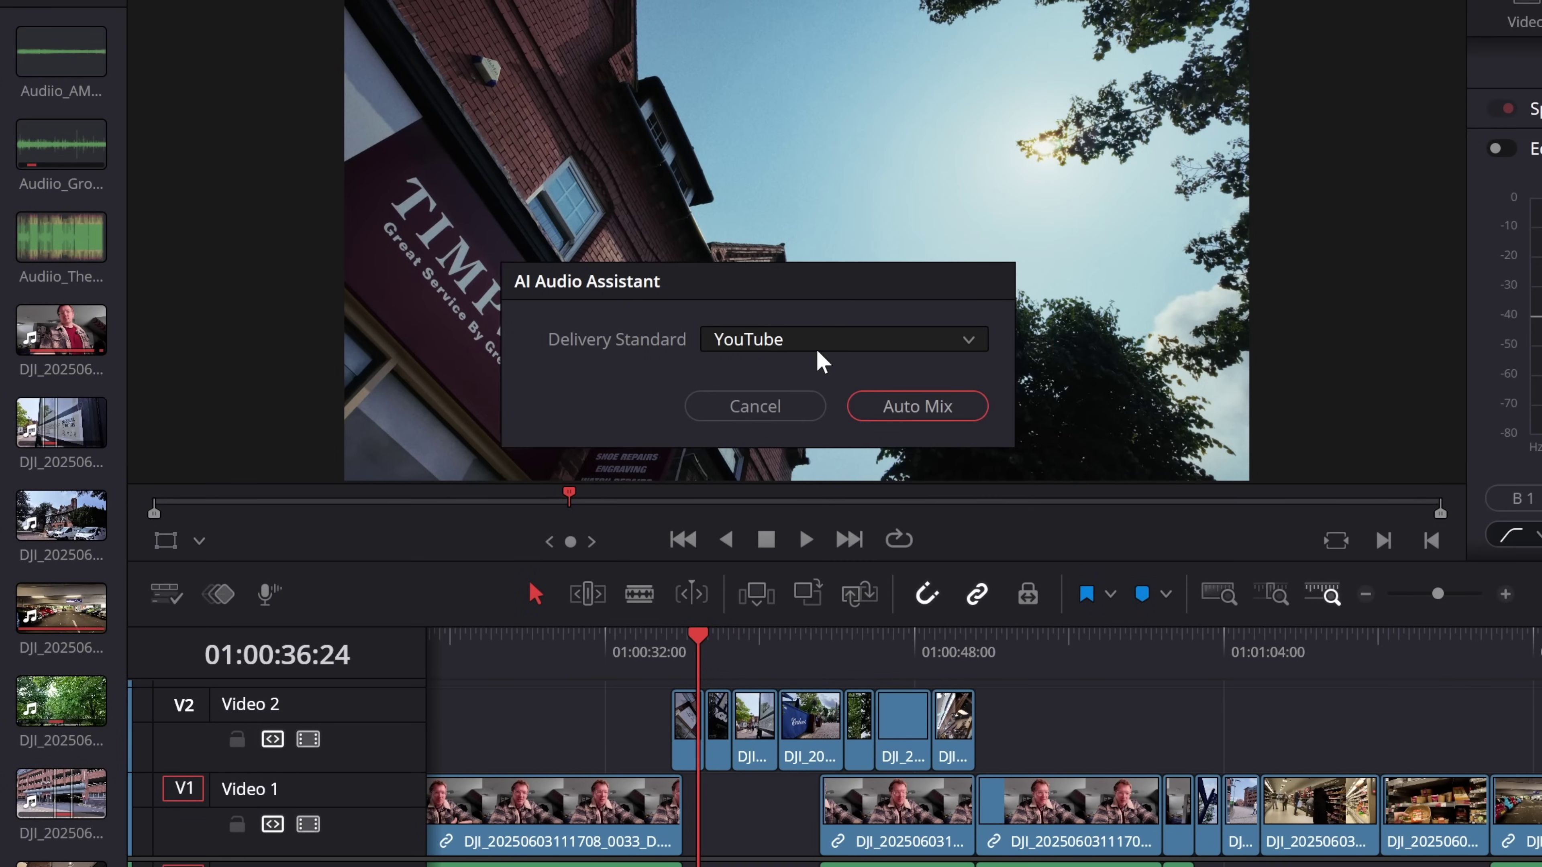
{"action": "left_click", "coordinate": [943, 416]}
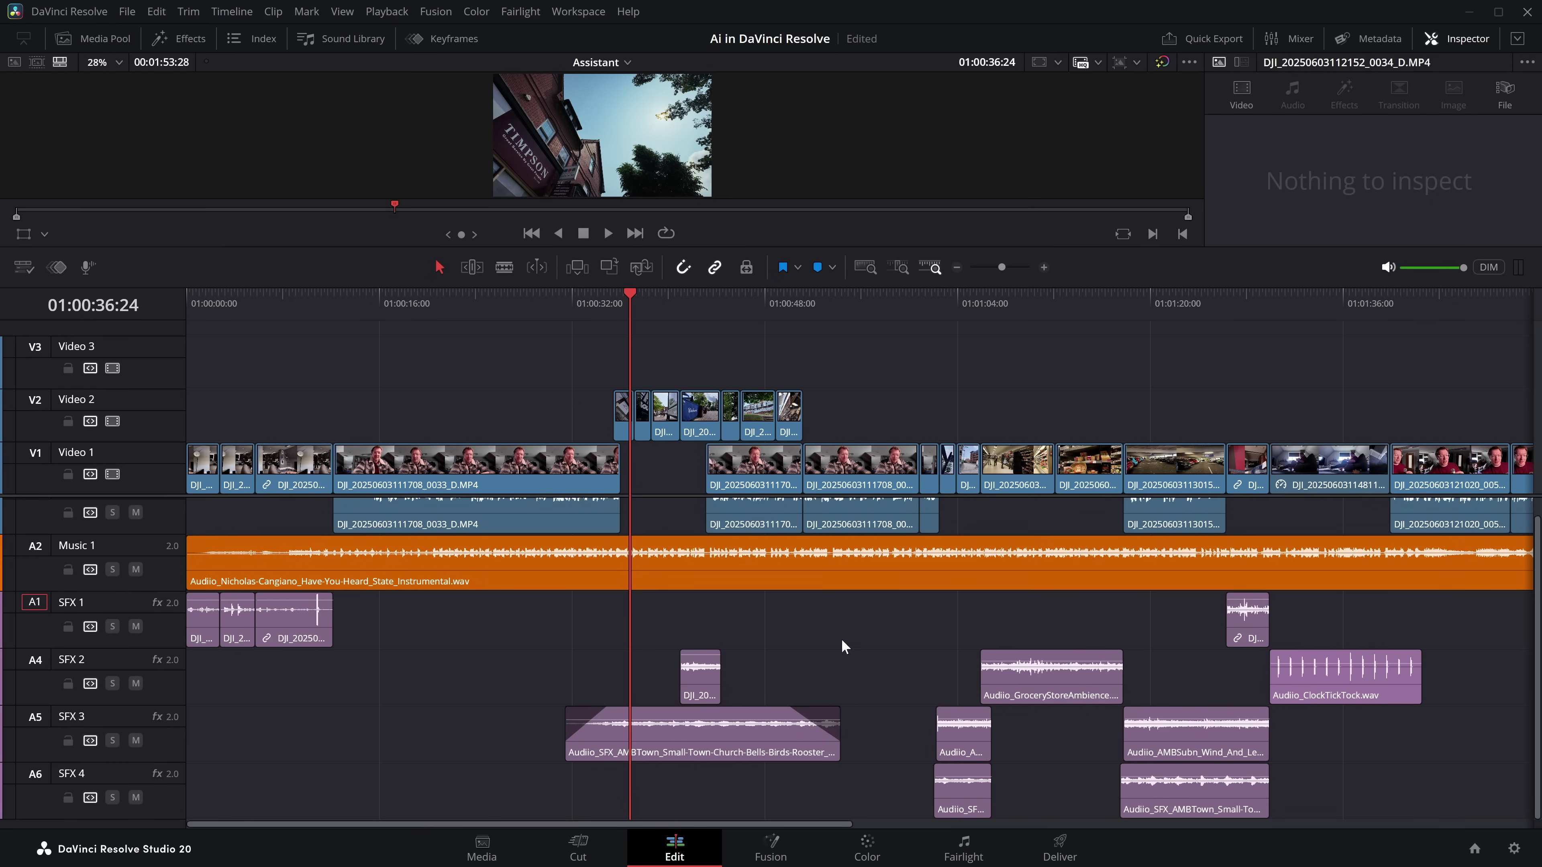
Step: Inspect the Music 1 and Dialogue 1 track audio settings, including the effects applied to Dialogue 1
{"action": "scroll", "coordinate": [841, 639], "scroll_direction": "up", "scroll_amount": 1}
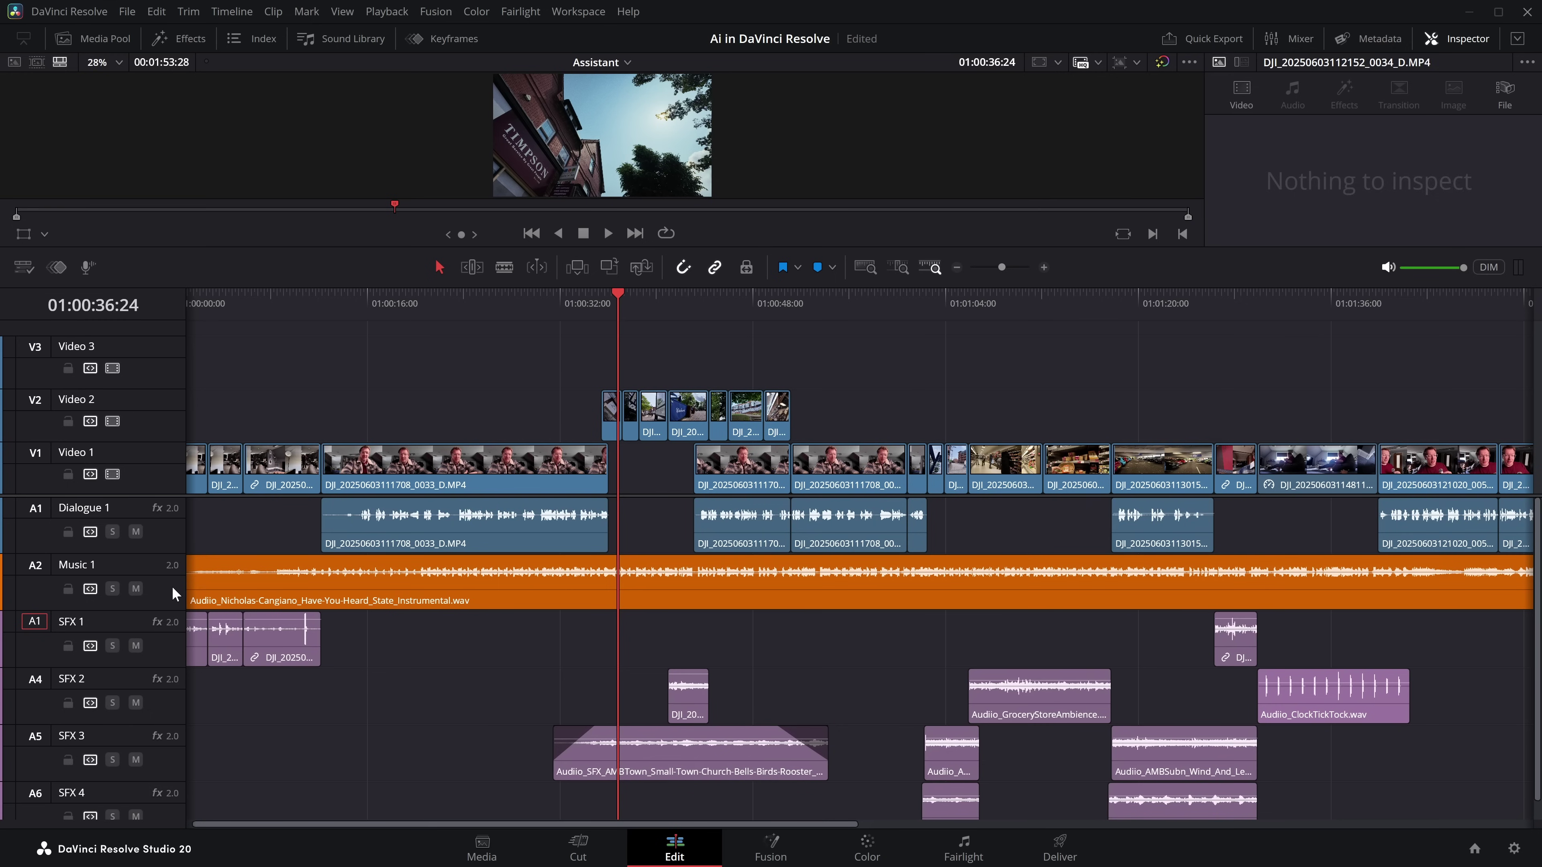
{"action": "left_click", "coordinate": [158, 594]}
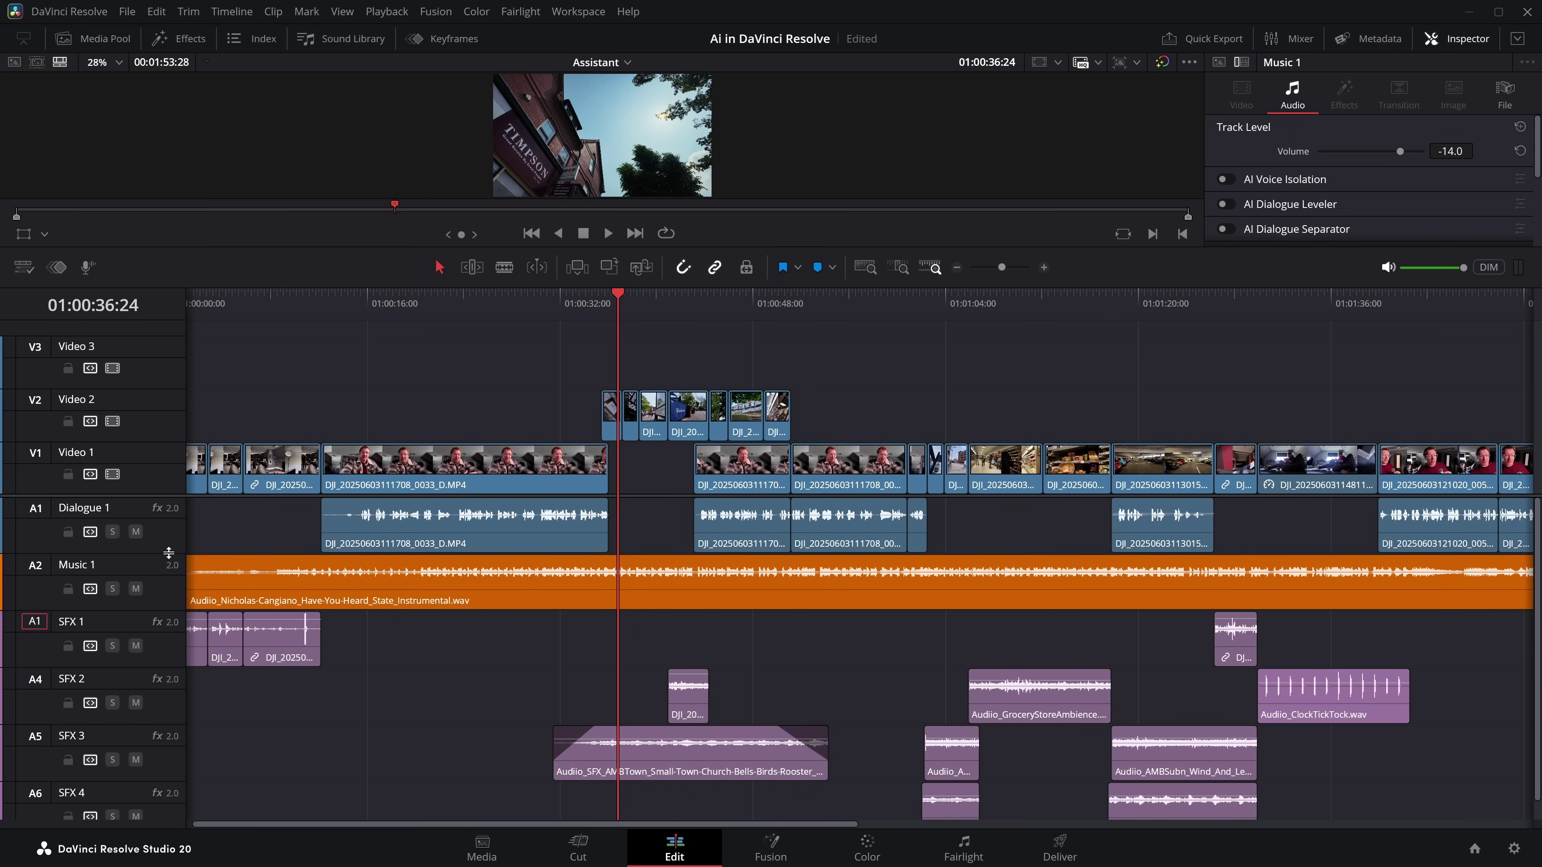
{"action": "left_click", "coordinate": [162, 542]}
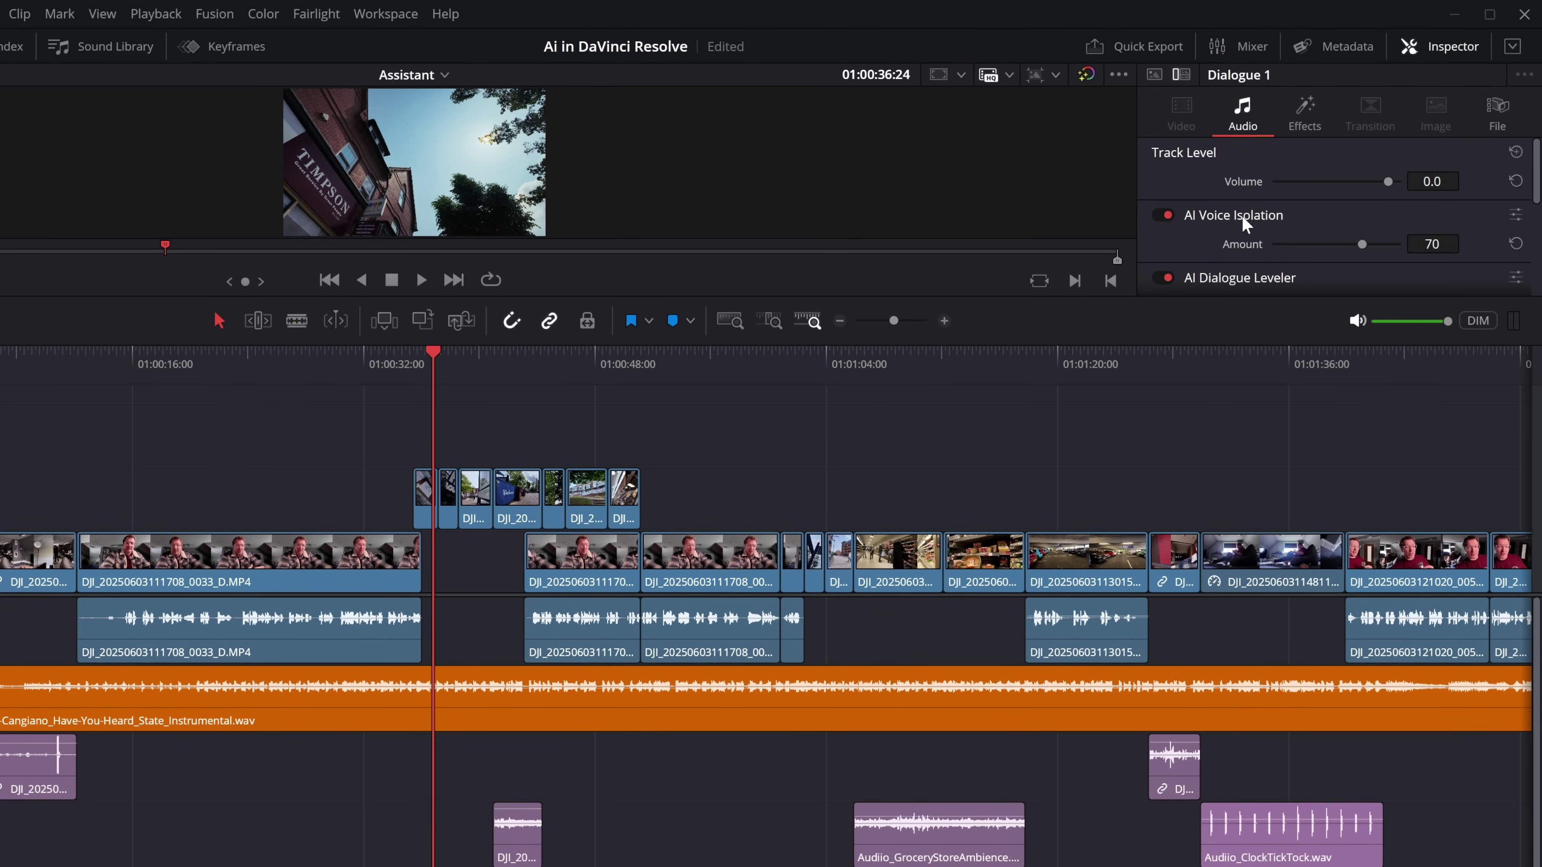
{"action": "scroll", "coordinate": [1241, 218], "scroll_direction": "down", "scroll_amount": 5}
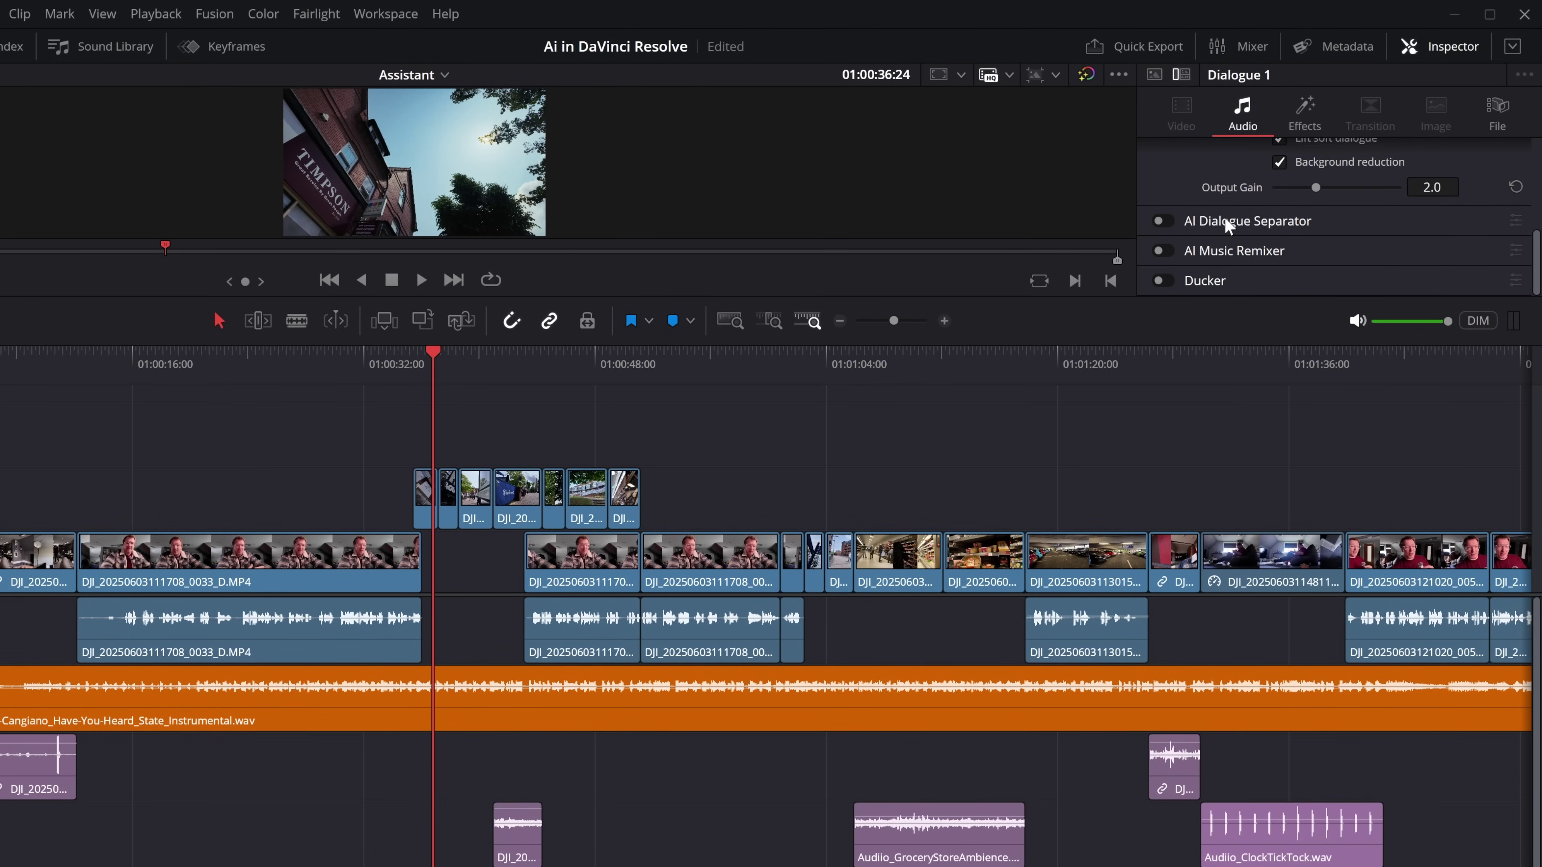
{"action": "left_click", "coordinate": [1311, 125]}
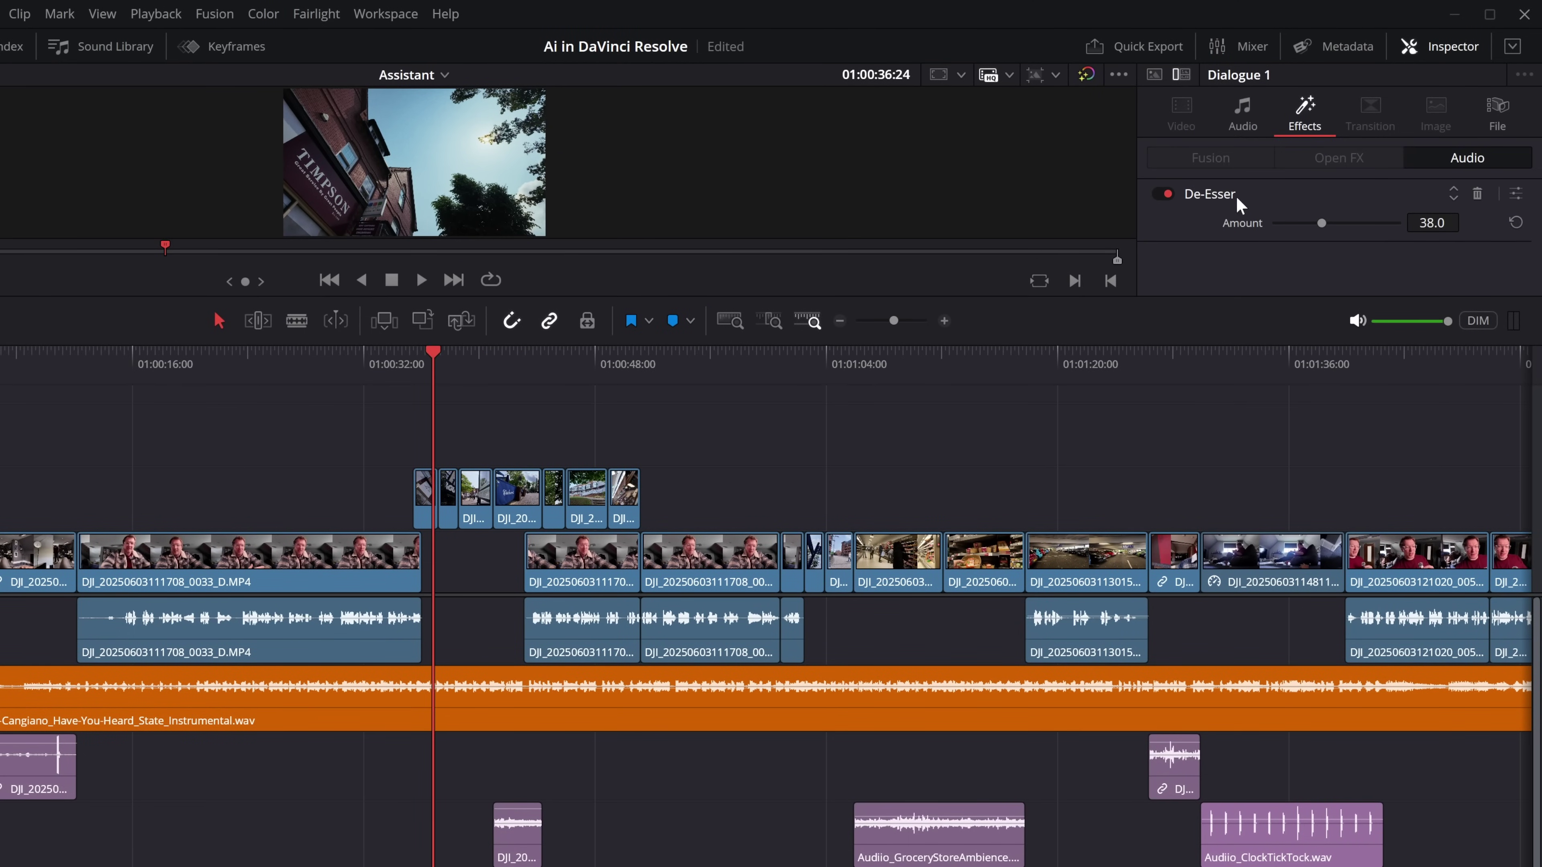
Step: Show the audio mixer and examine the Dialogue 1 equalizer, closing the equalizer window when done
{"action": "left_click", "coordinate": [1233, 55]}
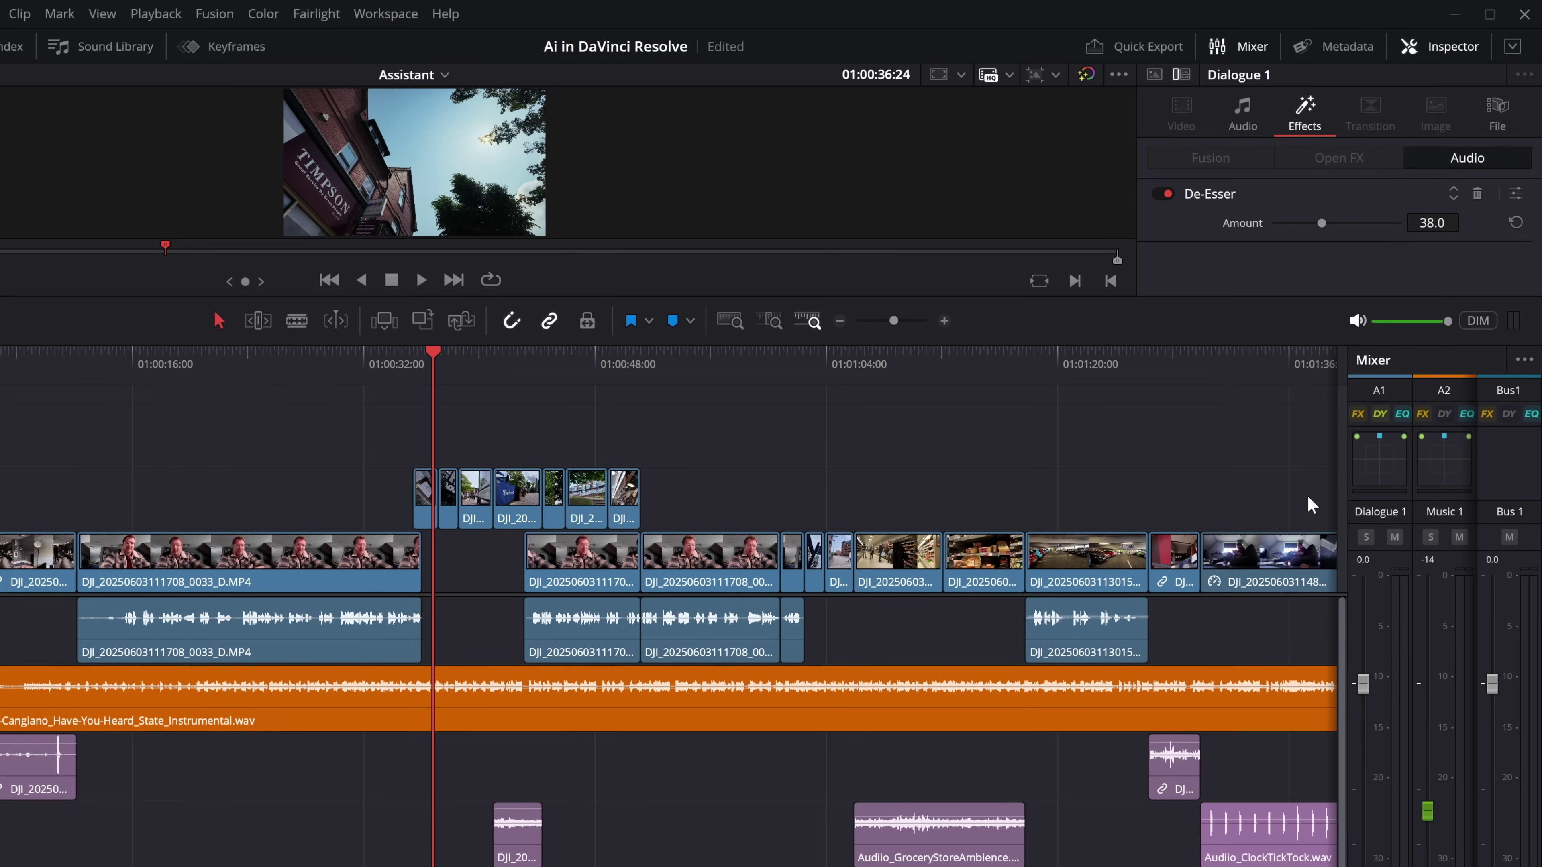
{"action": "left_click", "coordinate": [1402, 415]}
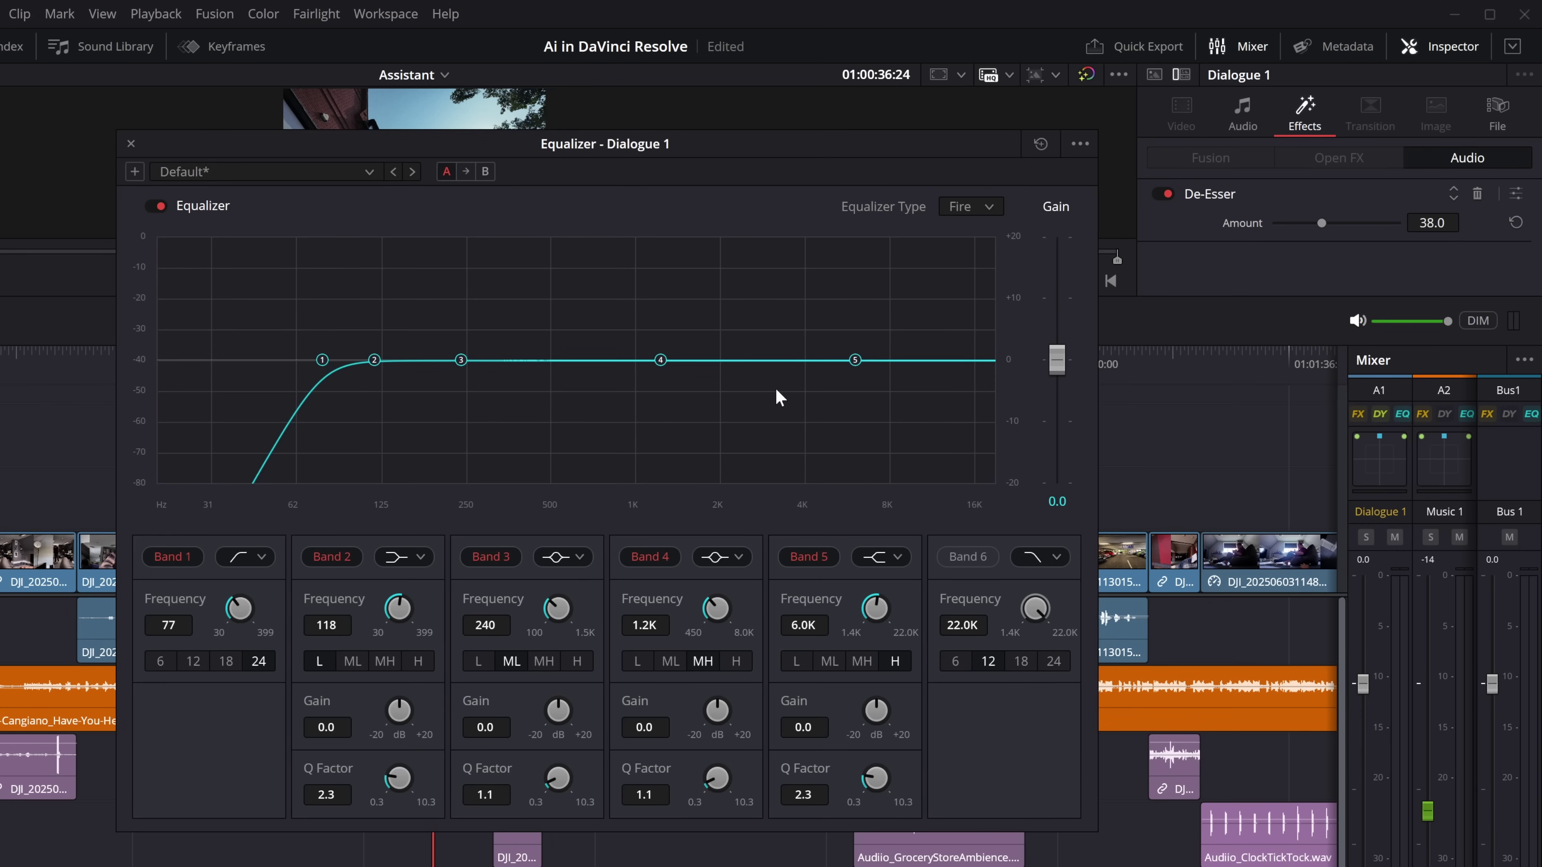
{"action": "left_click", "coordinate": [131, 144]}
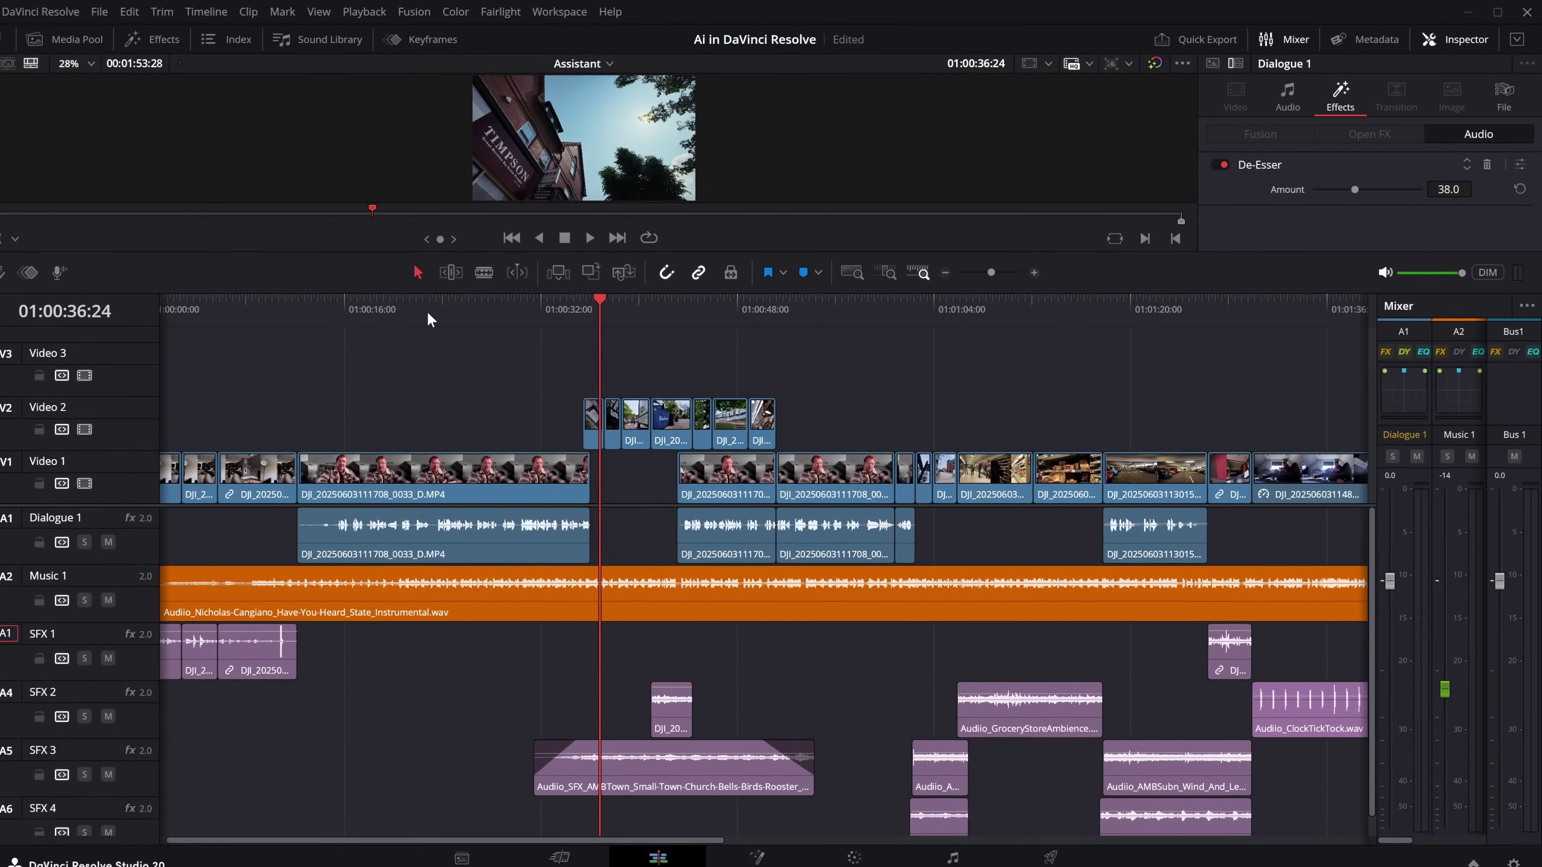
Step: Play the mixed Assistant timeline from its start, and replay its ending from about 01:01:51:03
{"action": "key", "text": "Home"}
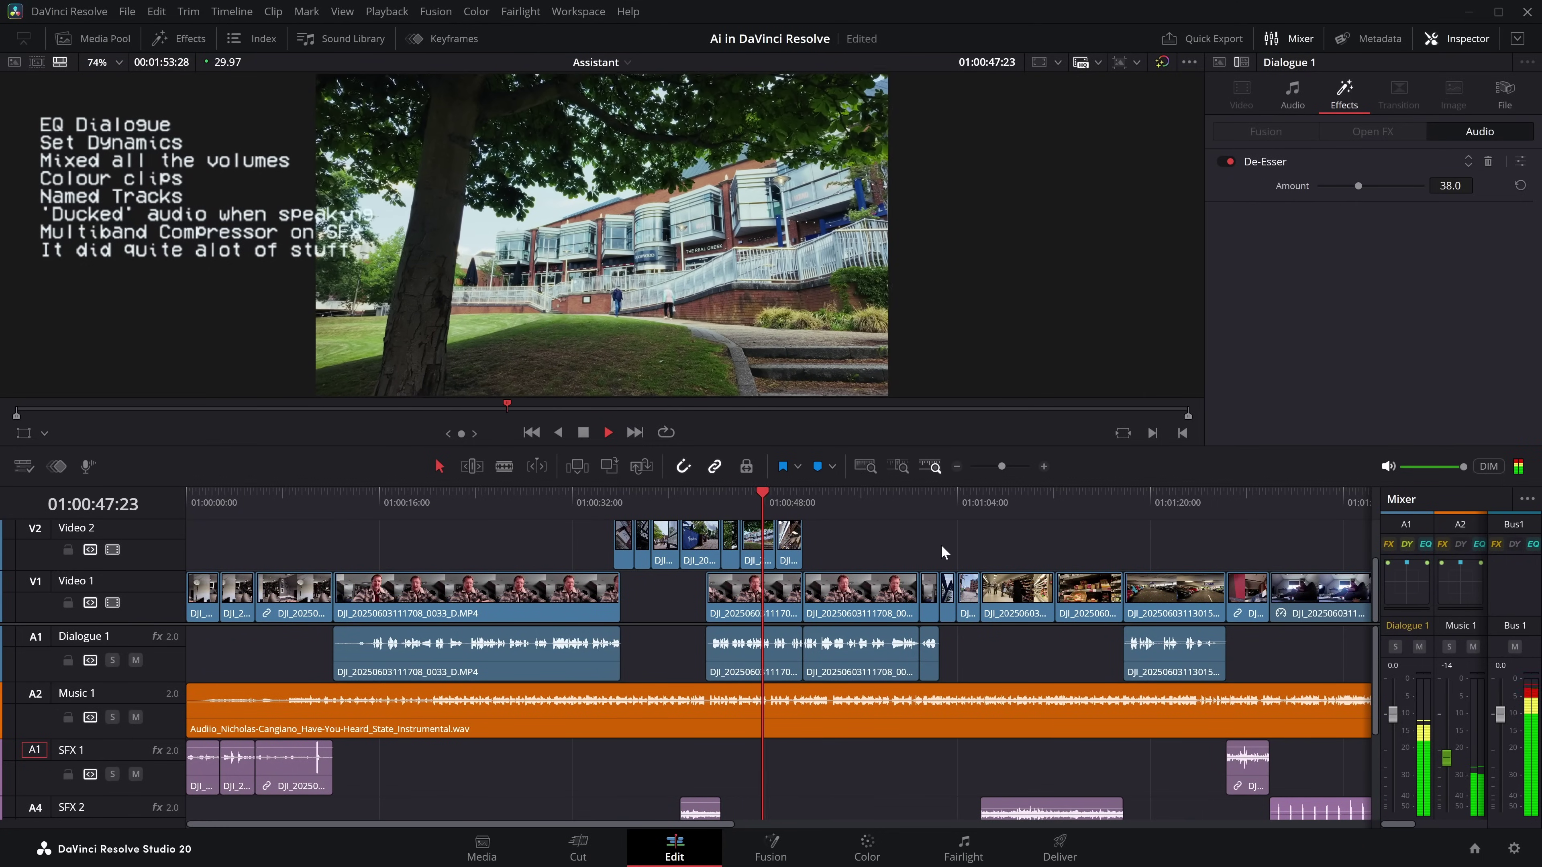
{"action": "key", "text": "space"}
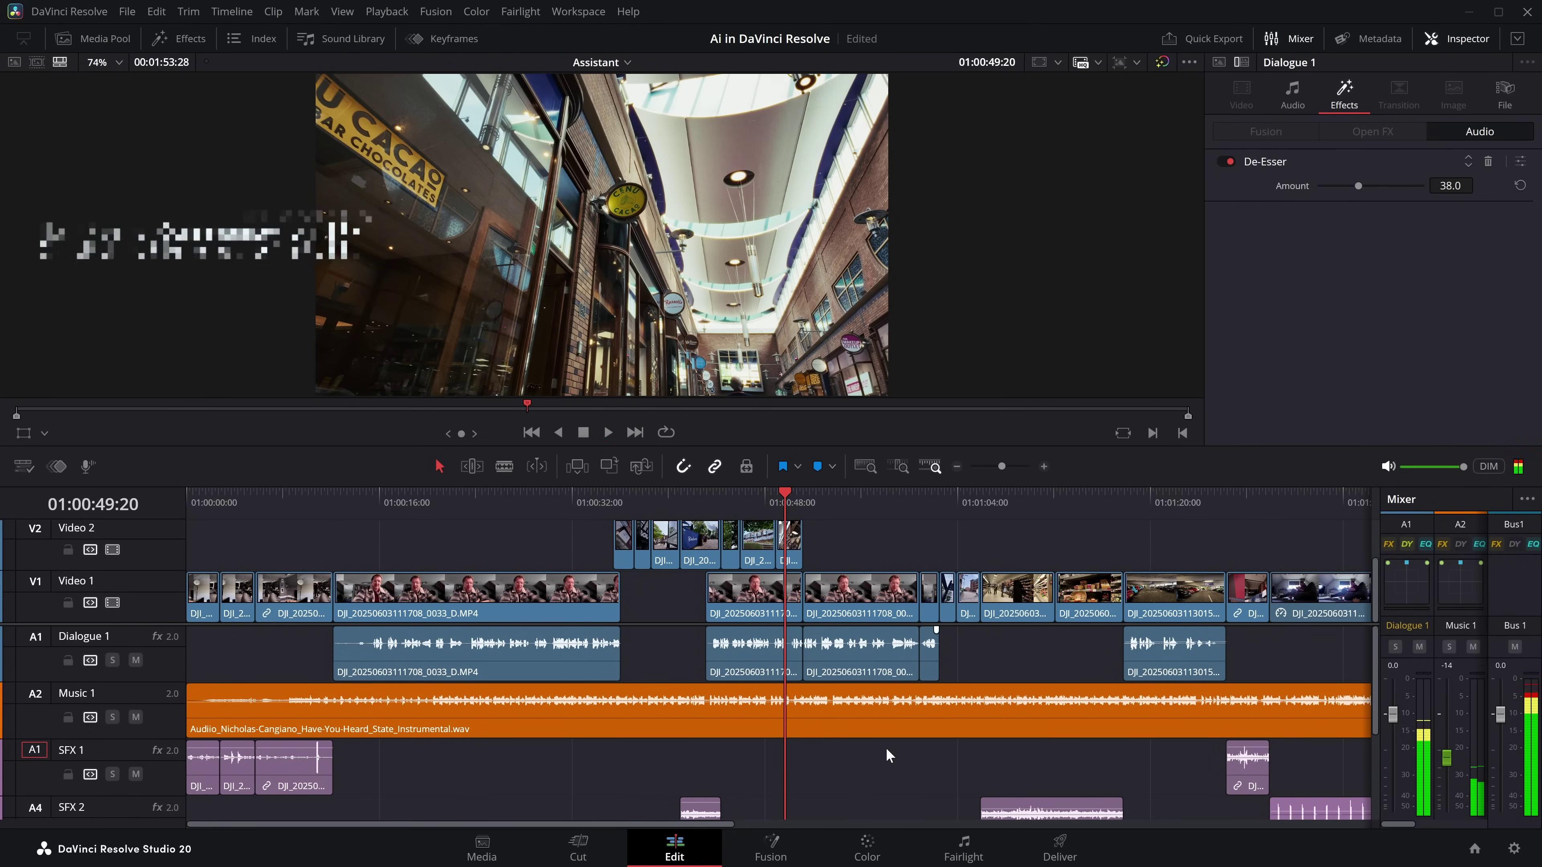
{"action": "scroll", "coordinate": [836, 684], "scroll_direction": "down", "scroll_amount": 3}
{"action": "scroll", "coordinate": [637, 737], "scroll_direction": "up", "scroll_amount": 3}
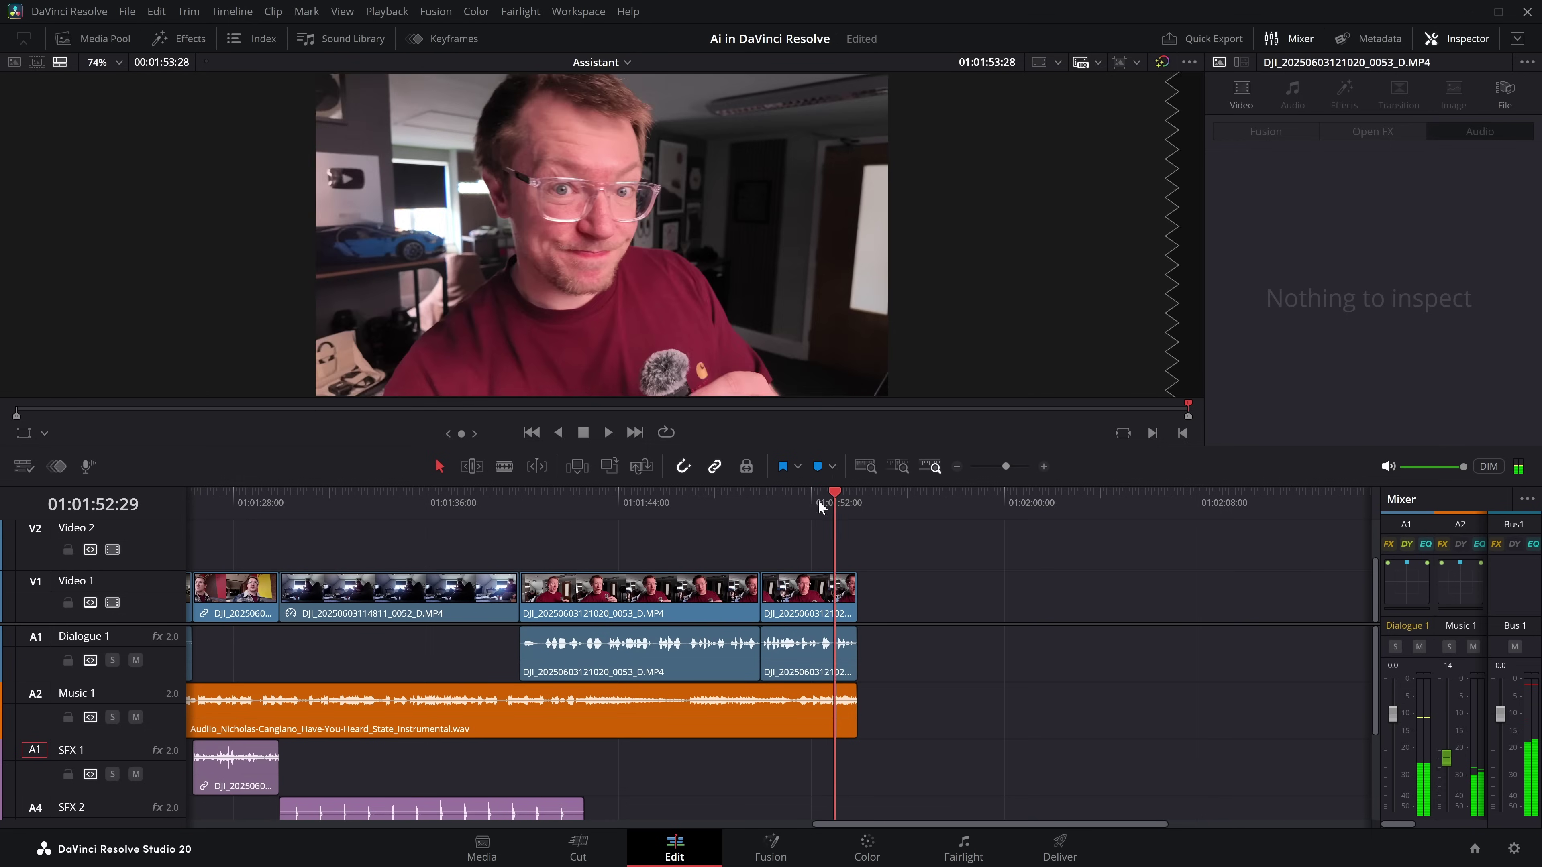
{"action": "left_click", "coordinate": [796, 498]}
{"action": "left_click_drag", "start_coordinate": [798, 497], "coordinate": [789, 496]}
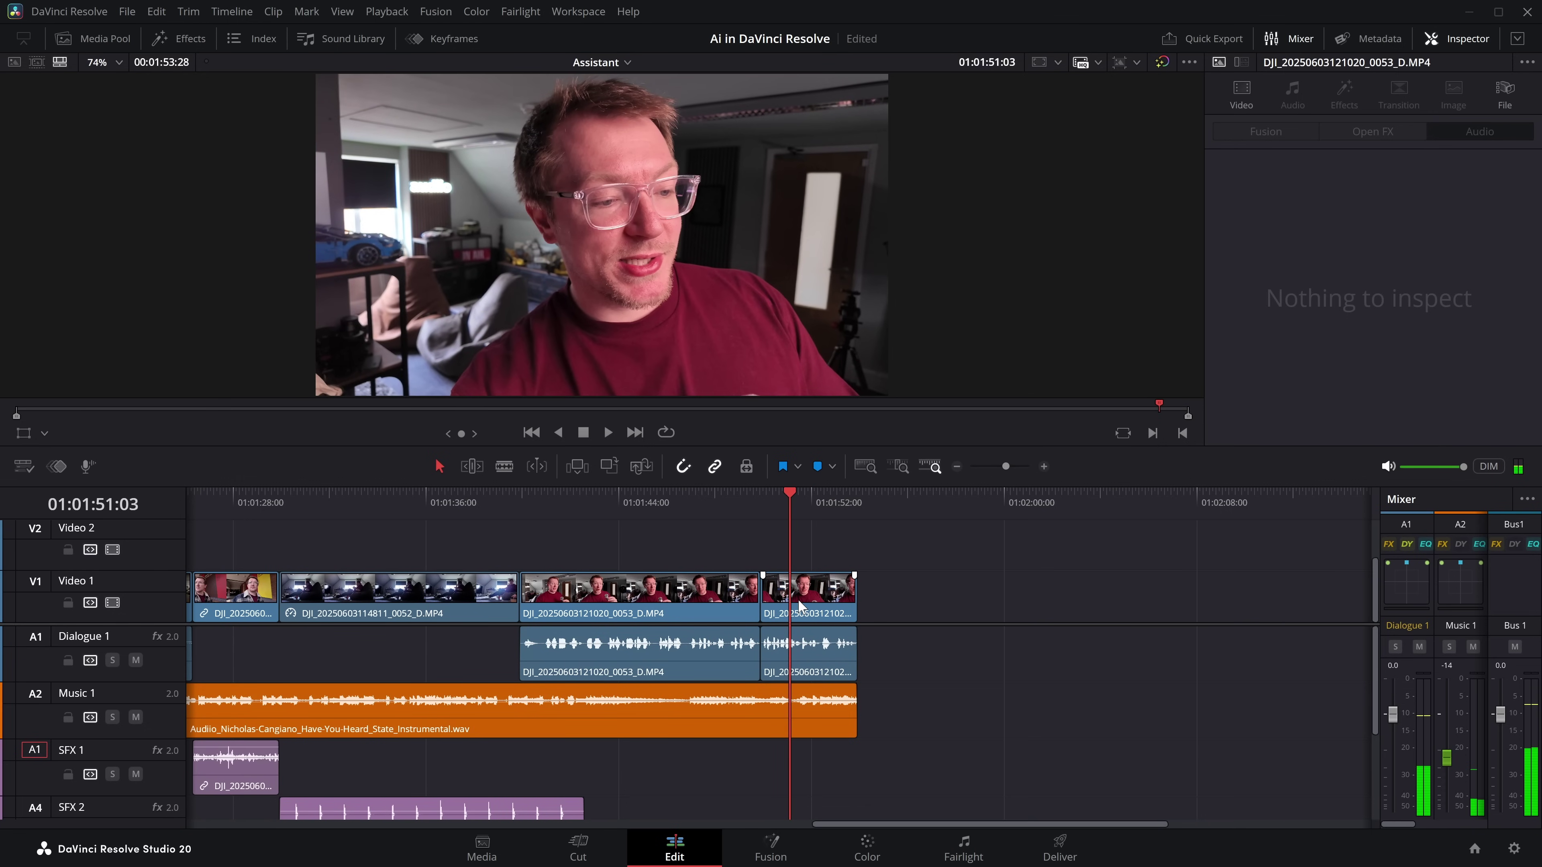
{"action": "key", "text": "space"}
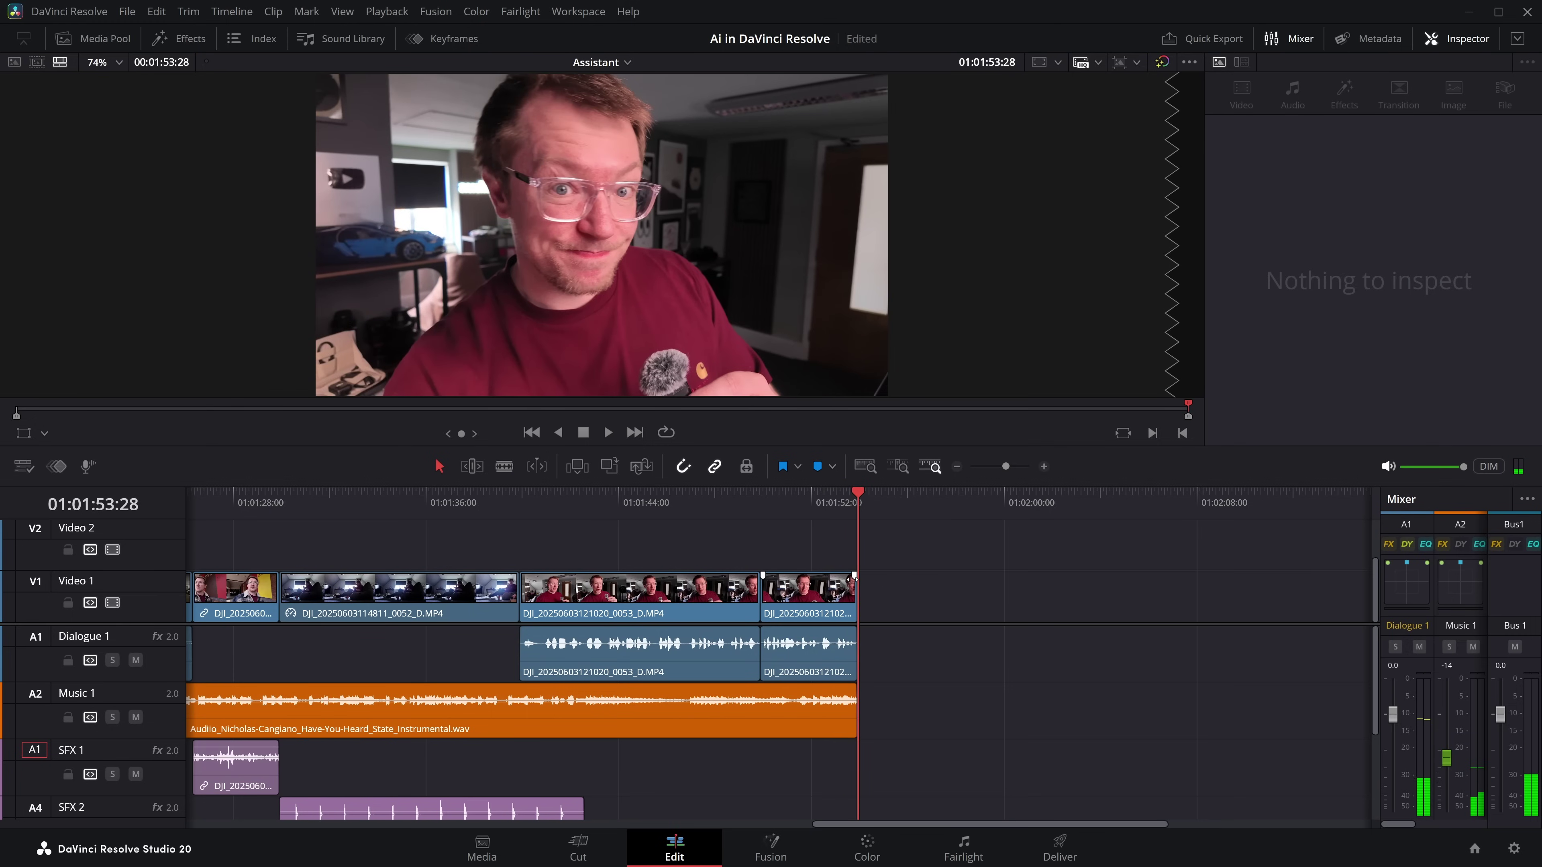
Step: On the Fairlight page, display the Audio Assistant A-A Level automation on Bus 1 and examine the fade at the timeline's end
{"action": "left_click", "coordinate": [970, 857]}
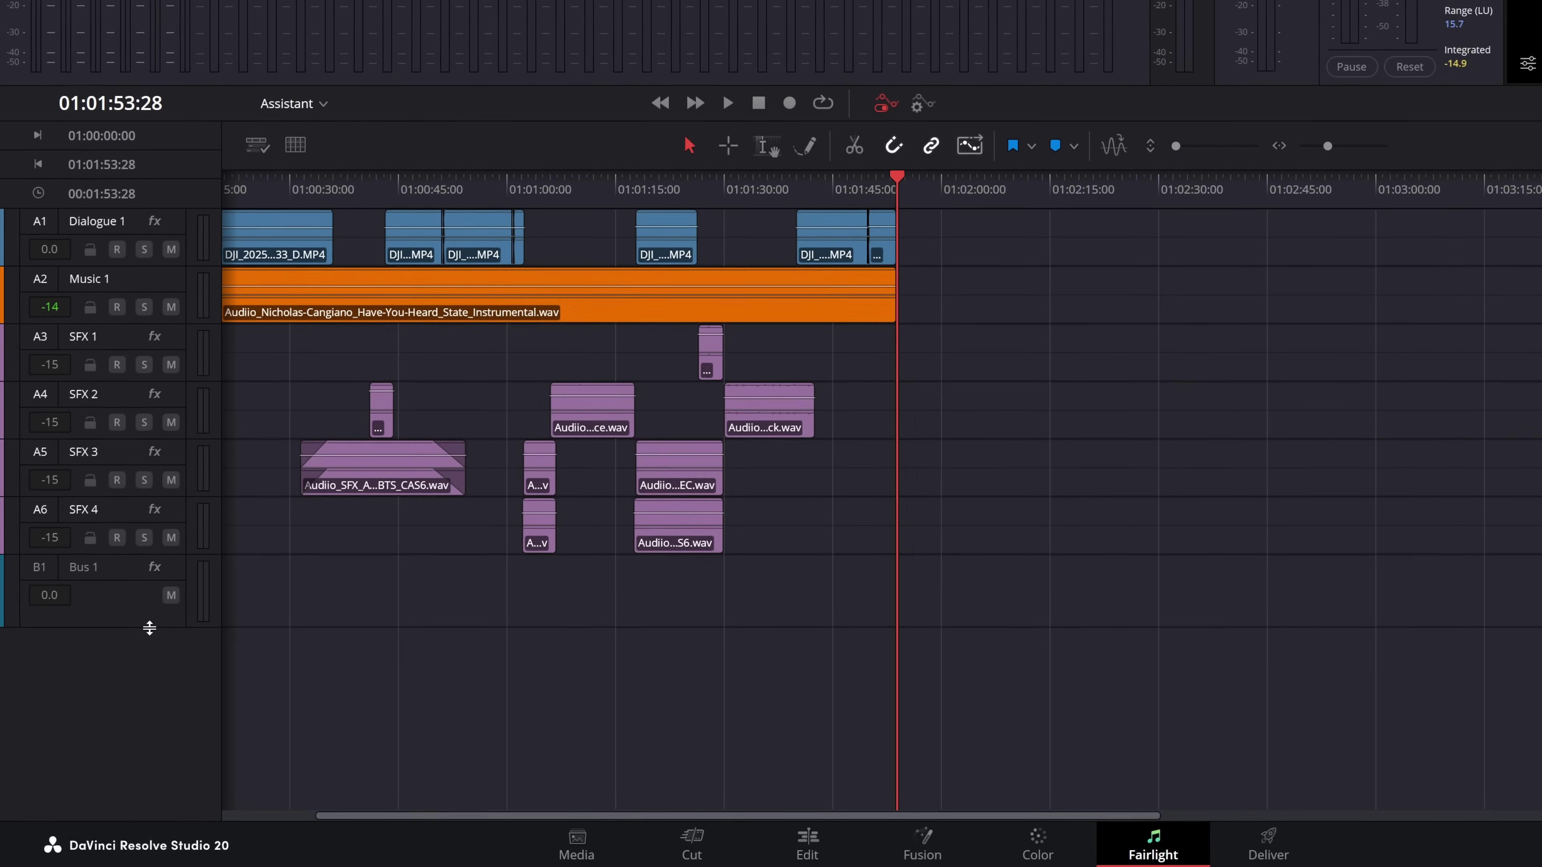
{"action": "left_click_drag", "start_coordinate": [145, 626], "coordinate": [103, 755]}
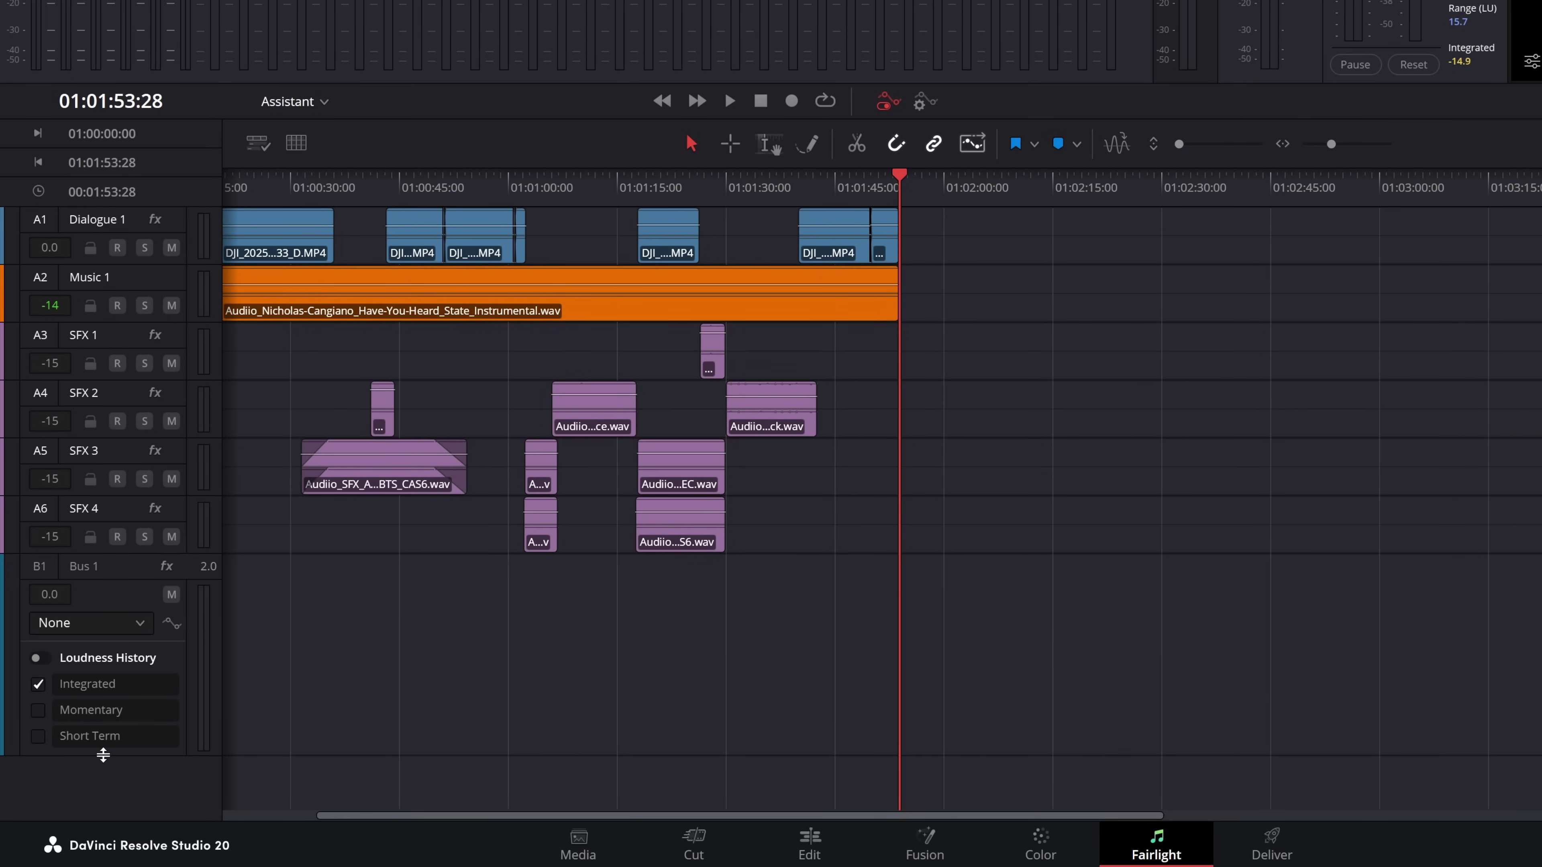
{"action": "left_click", "coordinate": [86, 632]}
{"action": "mouse_move", "coordinate": [162, 700]}
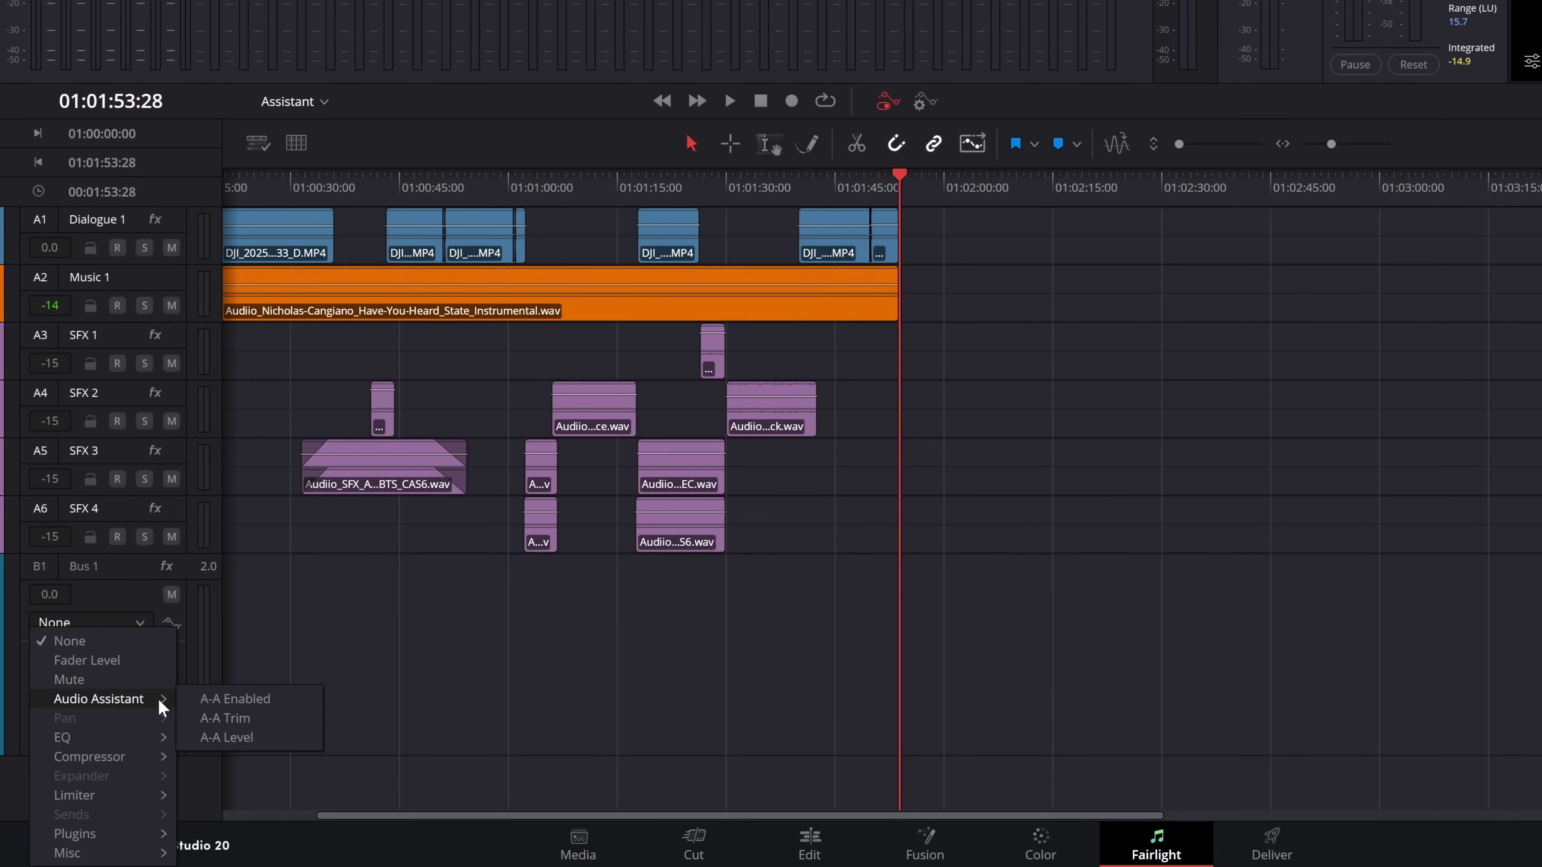
{"action": "left_click", "coordinate": [242, 739]}
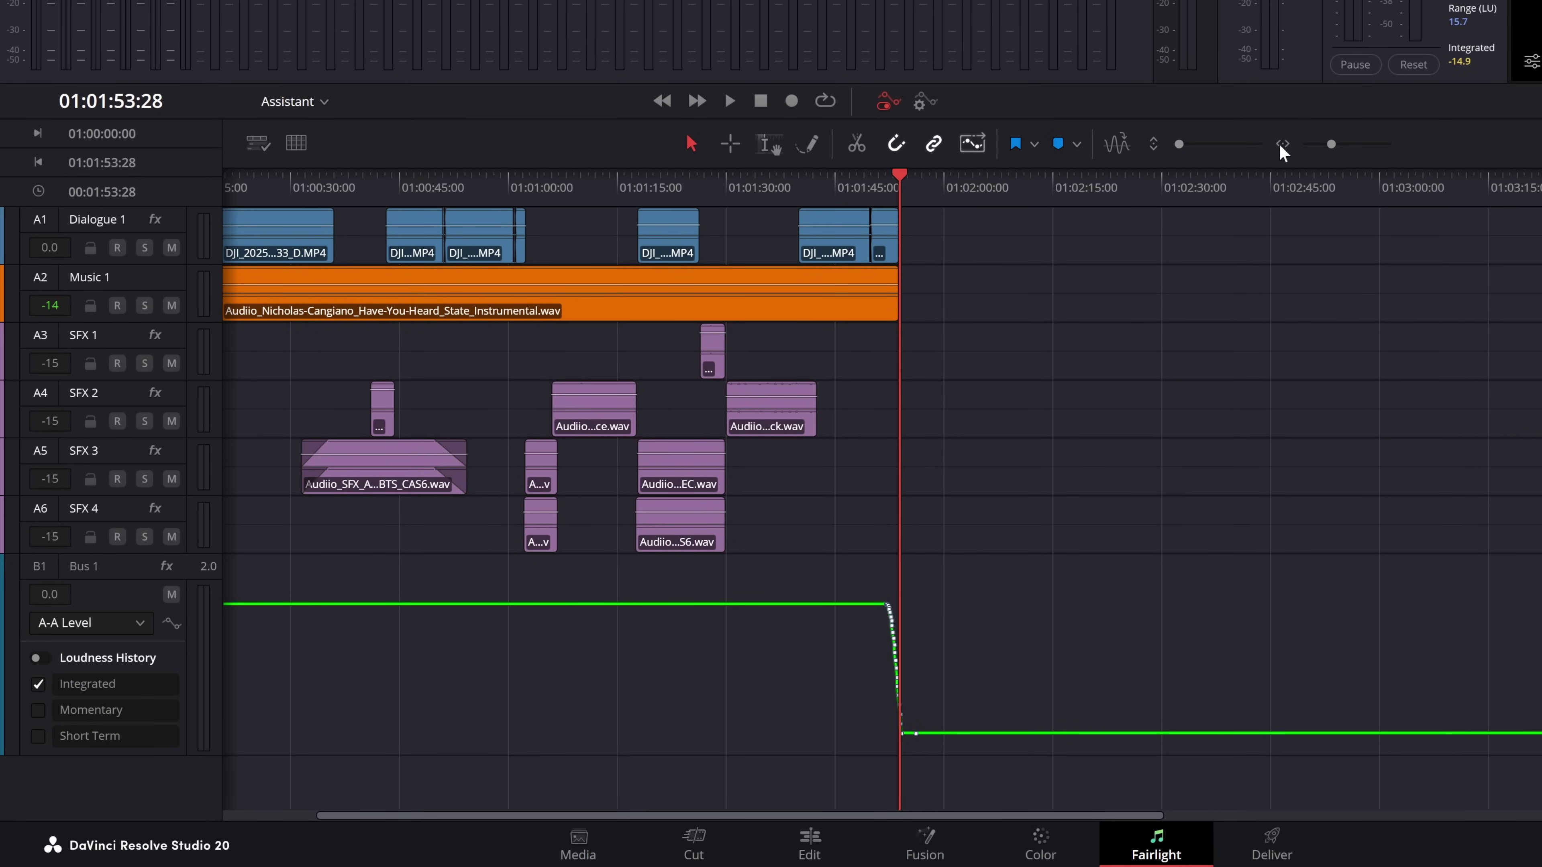
{"action": "left_click", "coordinate": [1180, 145]}
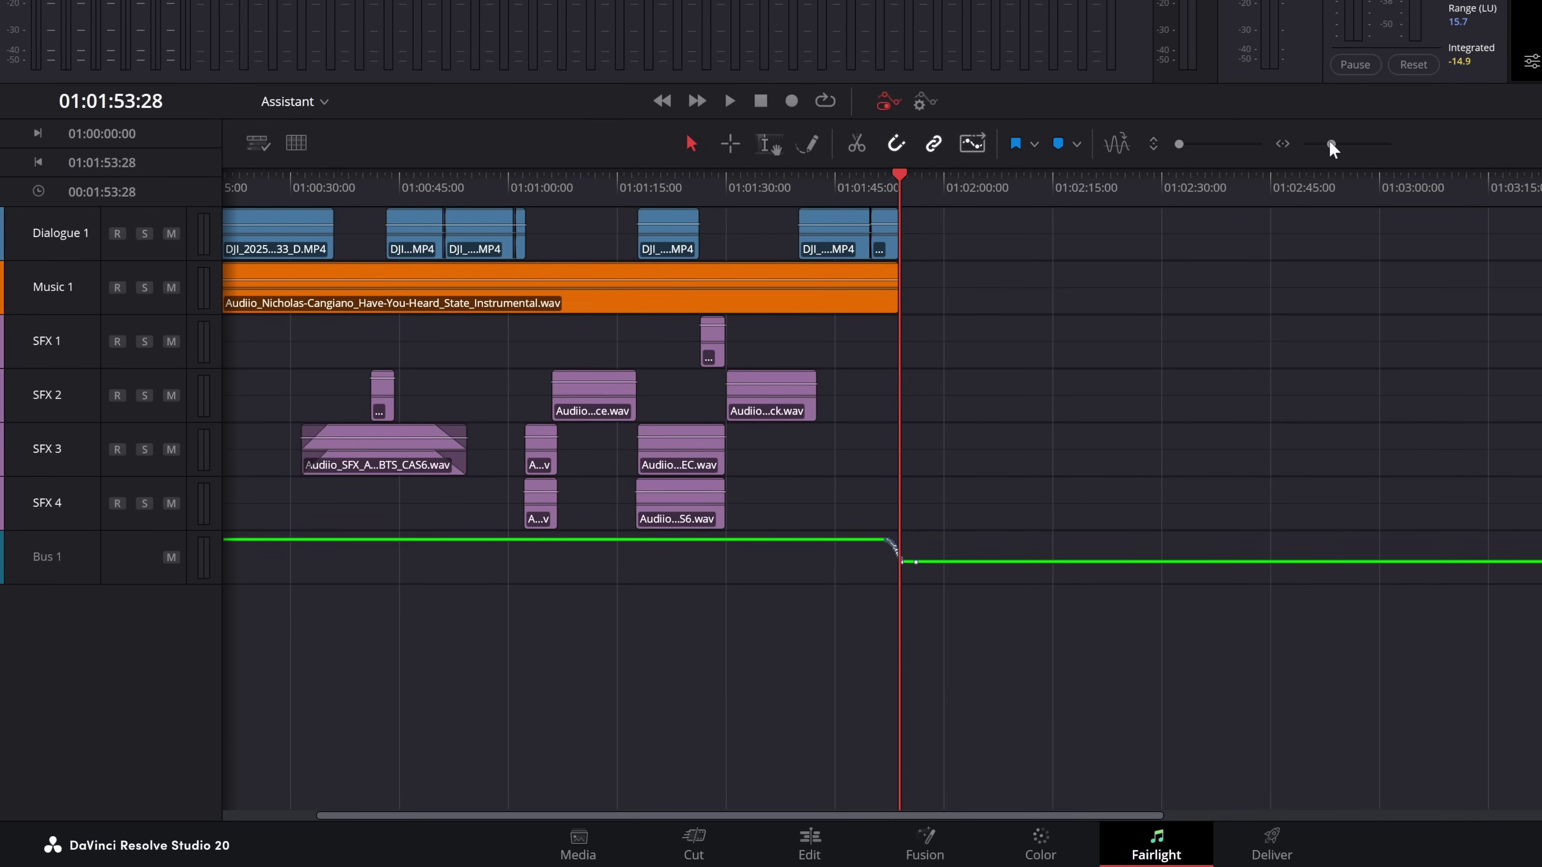
{"action": "left_click_drag", "start_coordinate": [1329, 143], "coordinate": [1342, 143]}
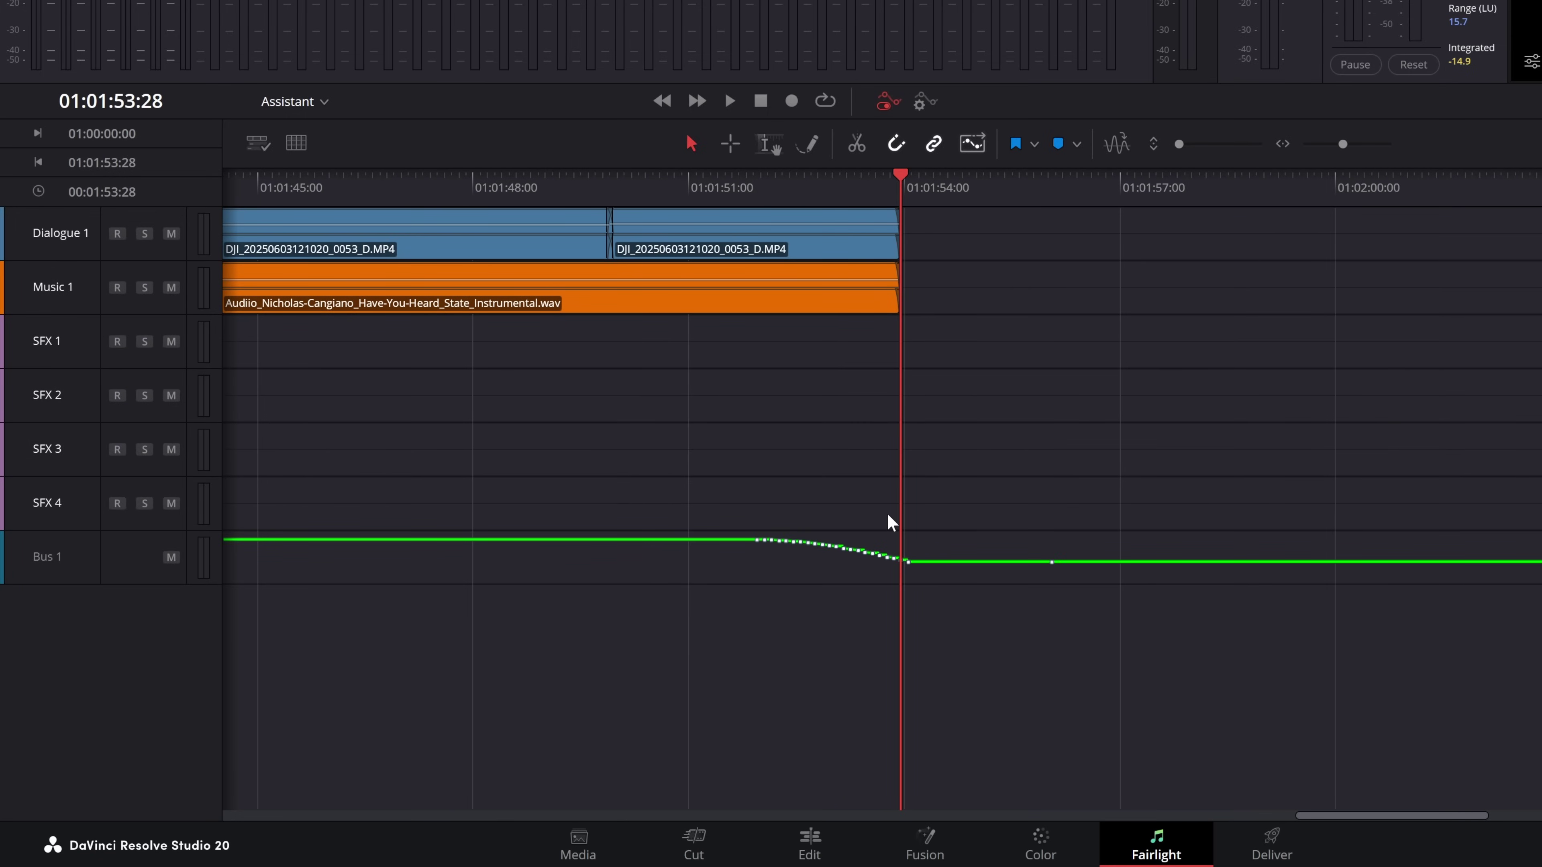
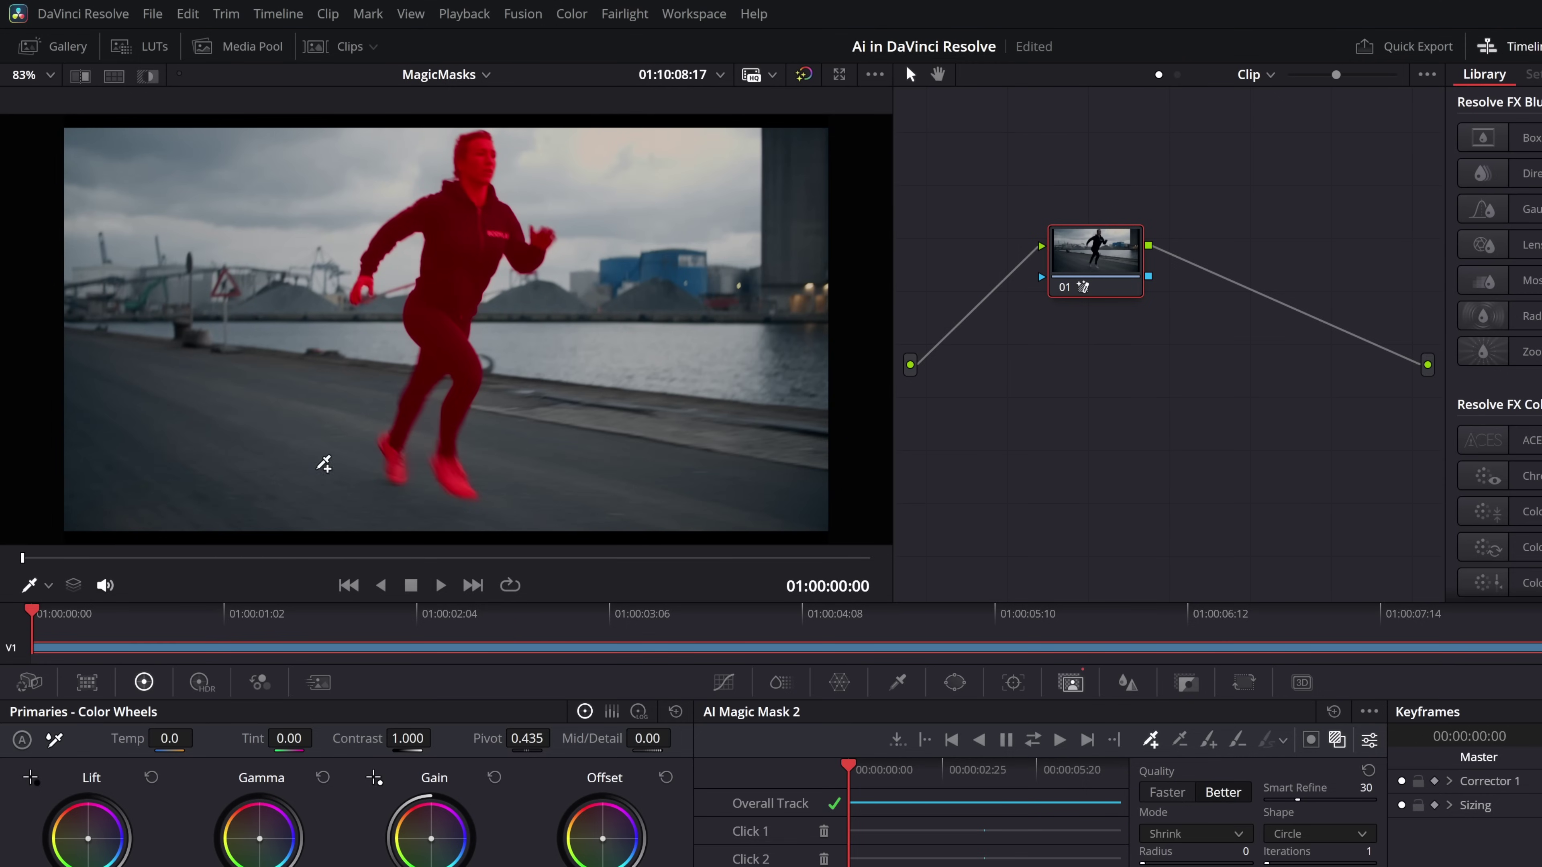
Step: Preview the runner's Magic Mask without its overlay and tint the runner green with Offset values 4.81, 32.81 and -1.67
{"action": "key", "text": "space"}
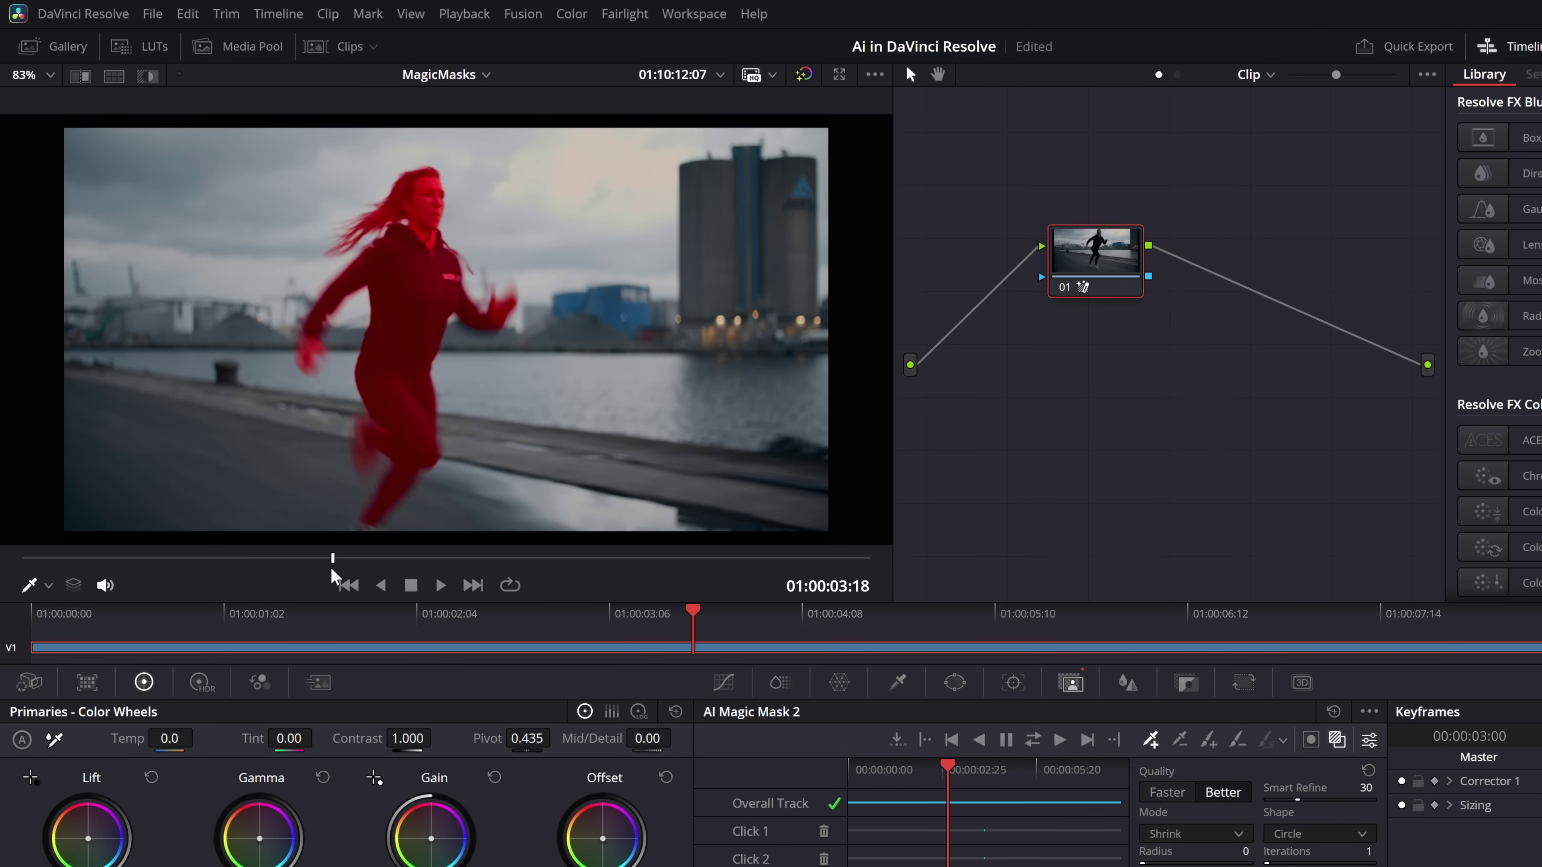
{"action": "key", "text": "space"}
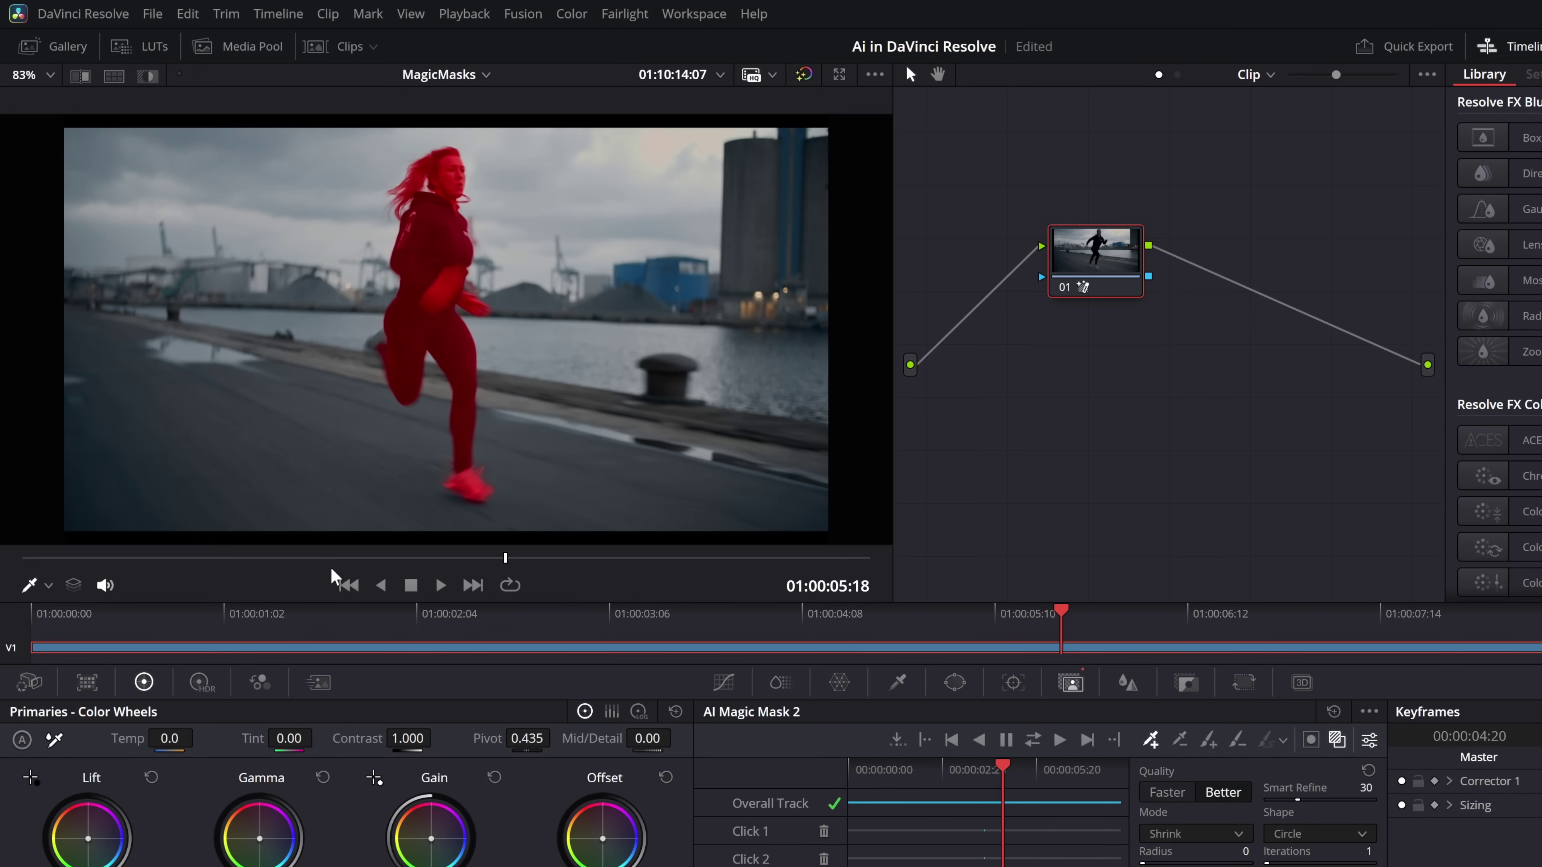
{"action": "left_click", "coordinate": [1340, 740]}
{"action": "mouse_move", "coordinate": [501, 699]}
{"action": "left_mouse_down"}
{"action": "mouse_move", "coordinate": [493, 681]}
{"action": "mouse_move", "coordinate": [521, 696]}
{"action": "mouse_move", "coordinate": [486, 685]}
{"action": "mouse_move", "coordinate": [523, 704]}
{"action": "mouse_move", "coordinate": [490, 711]}
{"action": "mouse_move", "coordinate": [485, 685]}
{"action": "mouse_move", "coordinate": [491, 709]}
{"action": "left_mouse_up"}
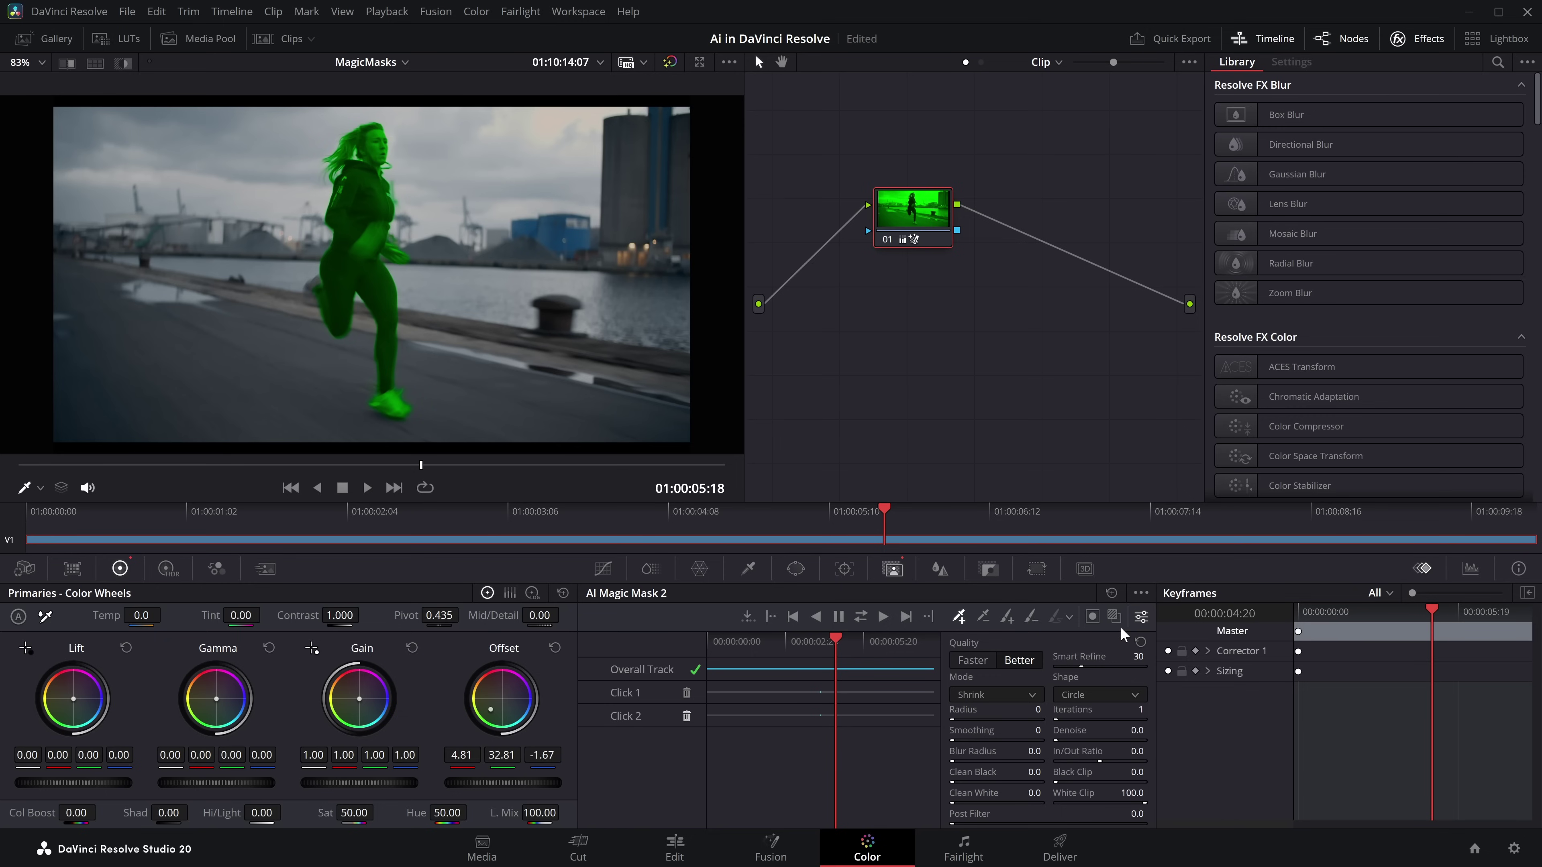
Step: Toggle the Magic Mask inversion on and off, and apply Mosaic Blur to node 01 for playback
{"action": "left_click", "coordinate": [1096, 617]}
{"action": "left_click", "coordinate": [1097, 617]}
{"action": "left_click_drag", "start_coordinate": [1309, 239], "coordinate": [920, 211]}
{"action": "key", "text": "space"}
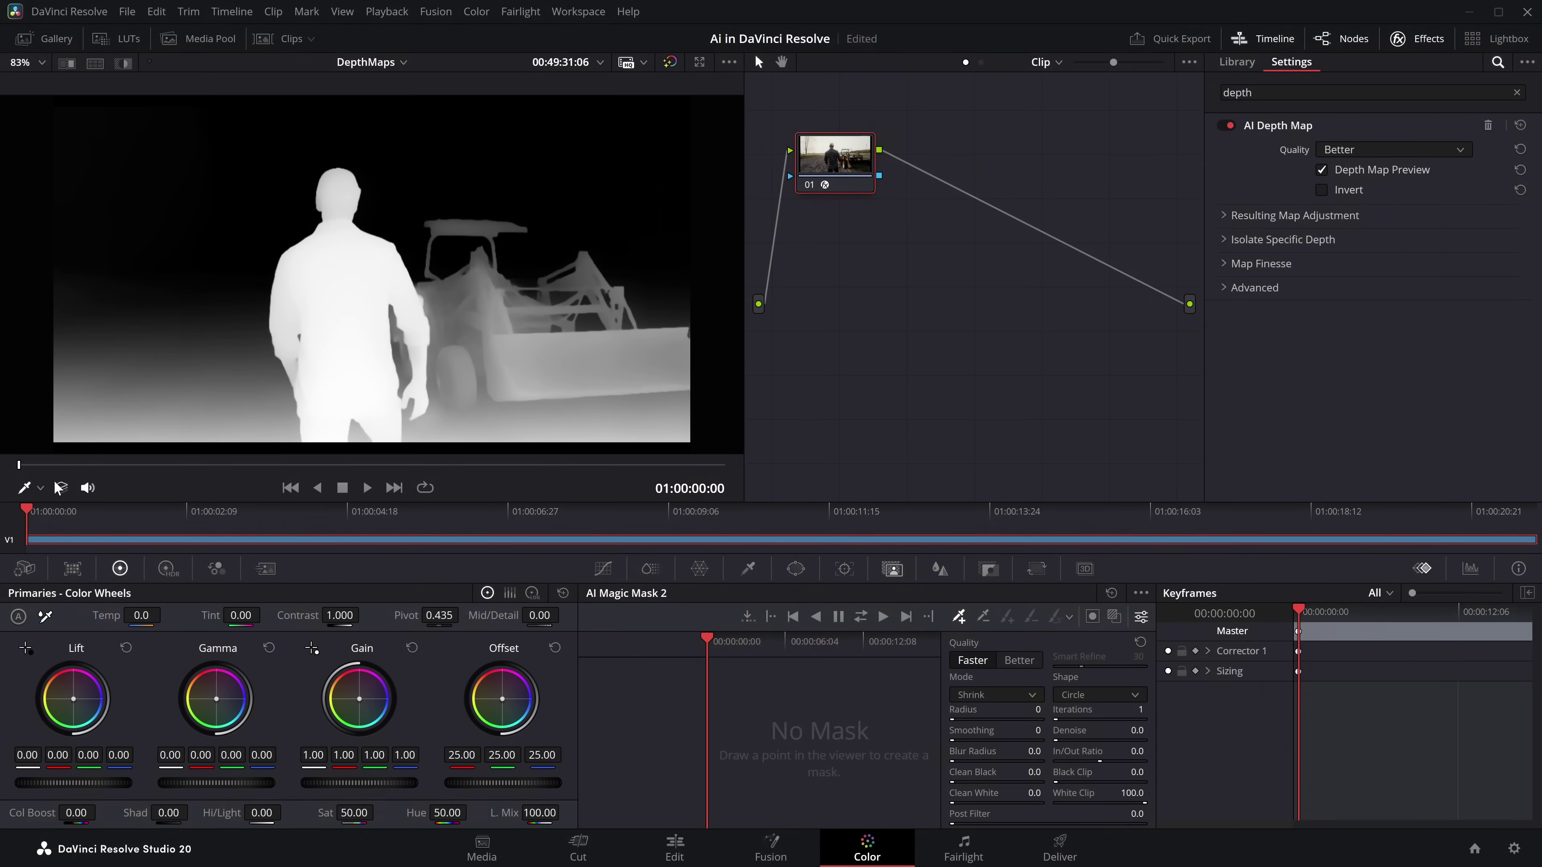
Step: Scrub through the DepthMaps clip to about 01:00:05:29 to examine its AI Depth Map preview
{"action": "left_click", "coordinate": [67, 466]}
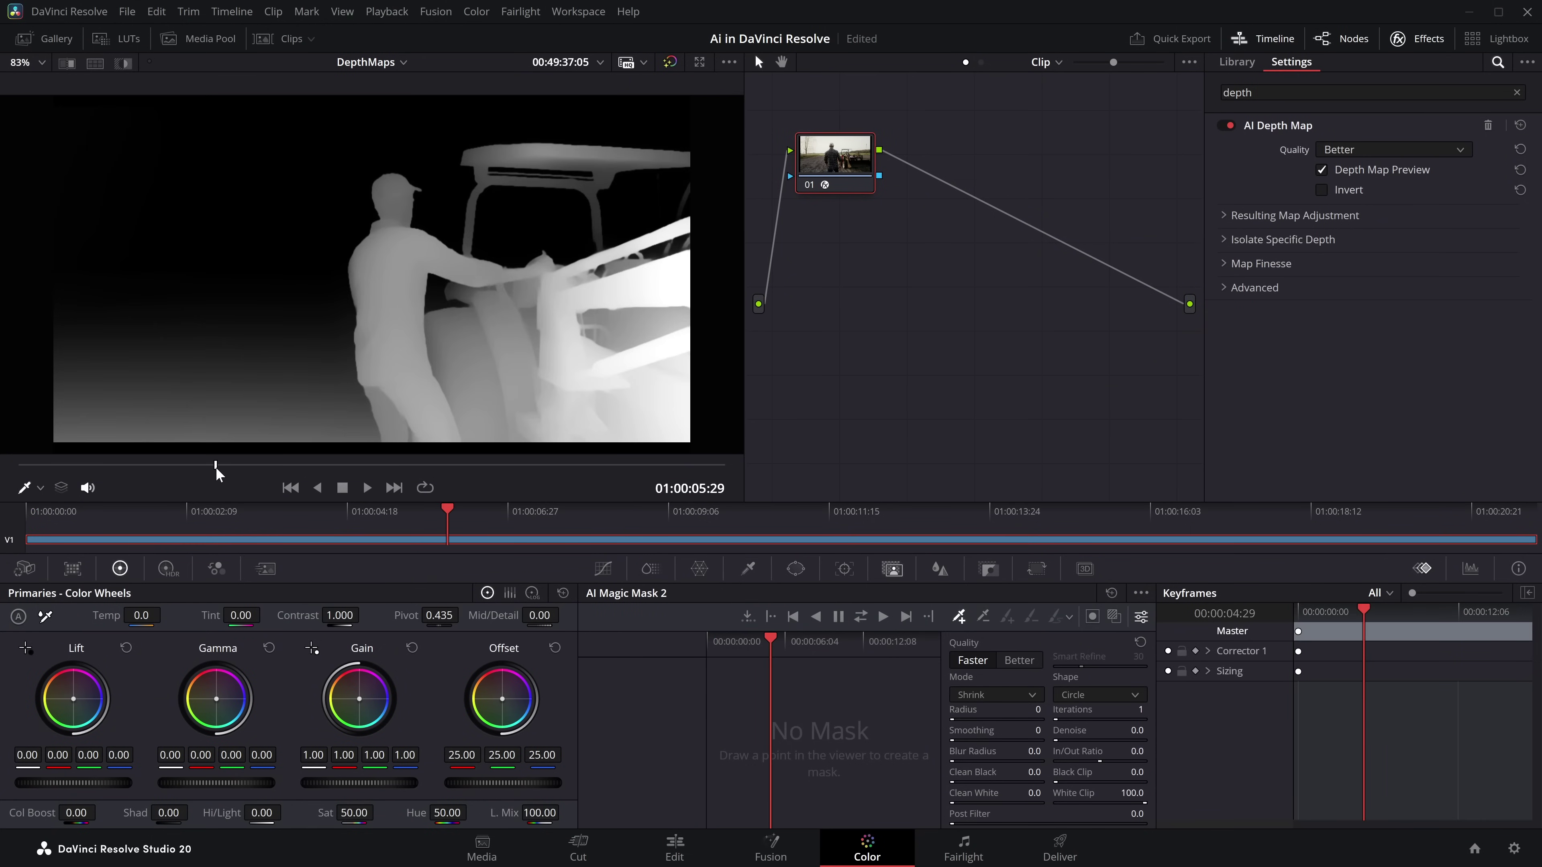
Step: Play the DepthMaps clip from its start to about 01:00:02:06 to examine the moving AI Depth Map preview
{"action": "left_click_drag", "start_coordinate": [50, 472], "coordinate": [10, 472]}
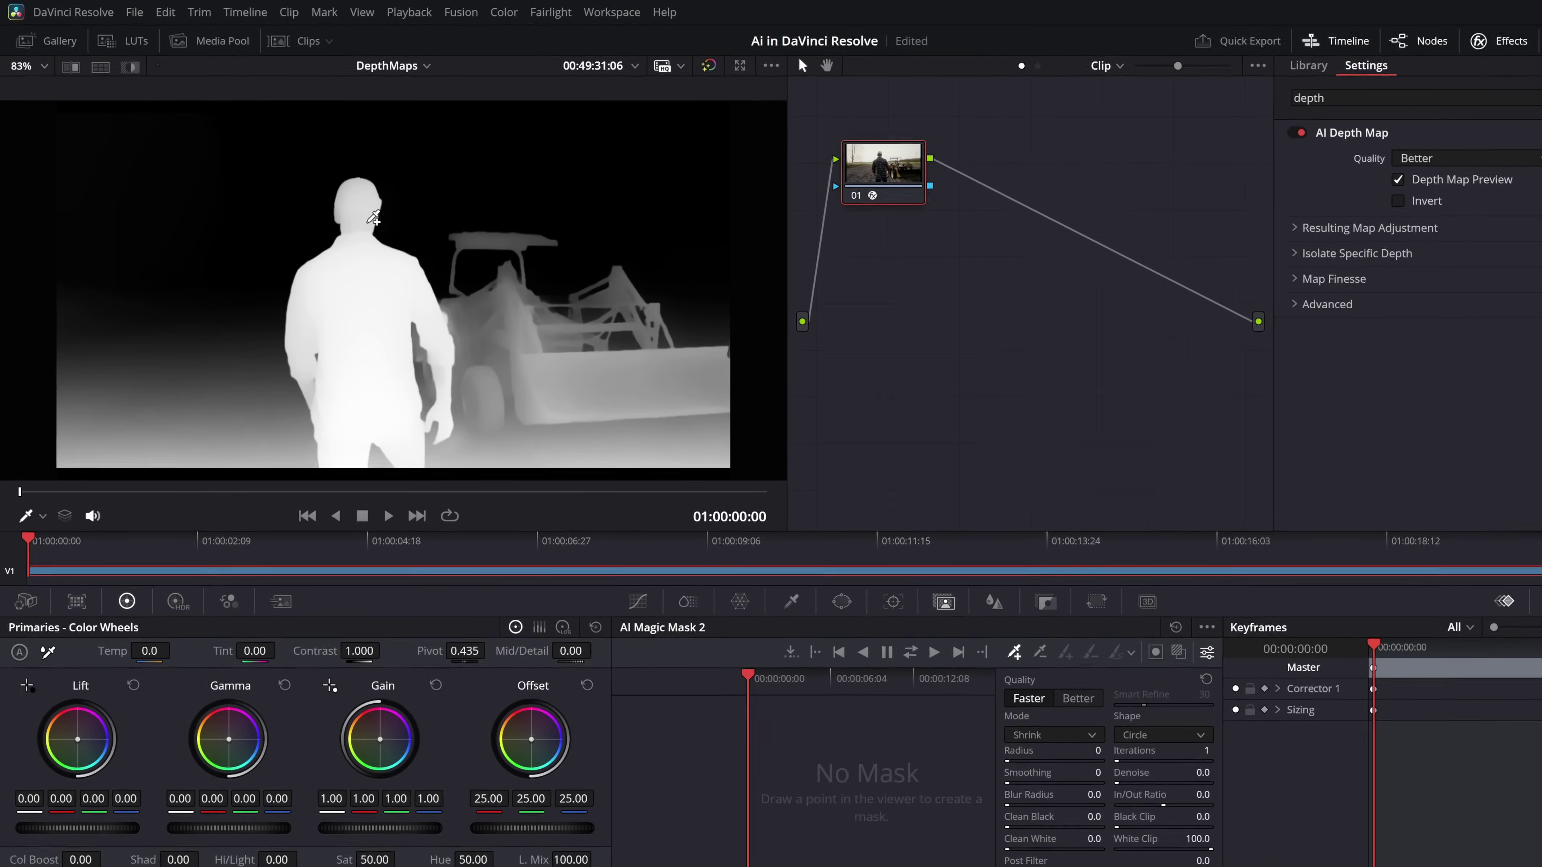
{"action": "key", "text": "space"}
{"action": "key", "text": "space"}
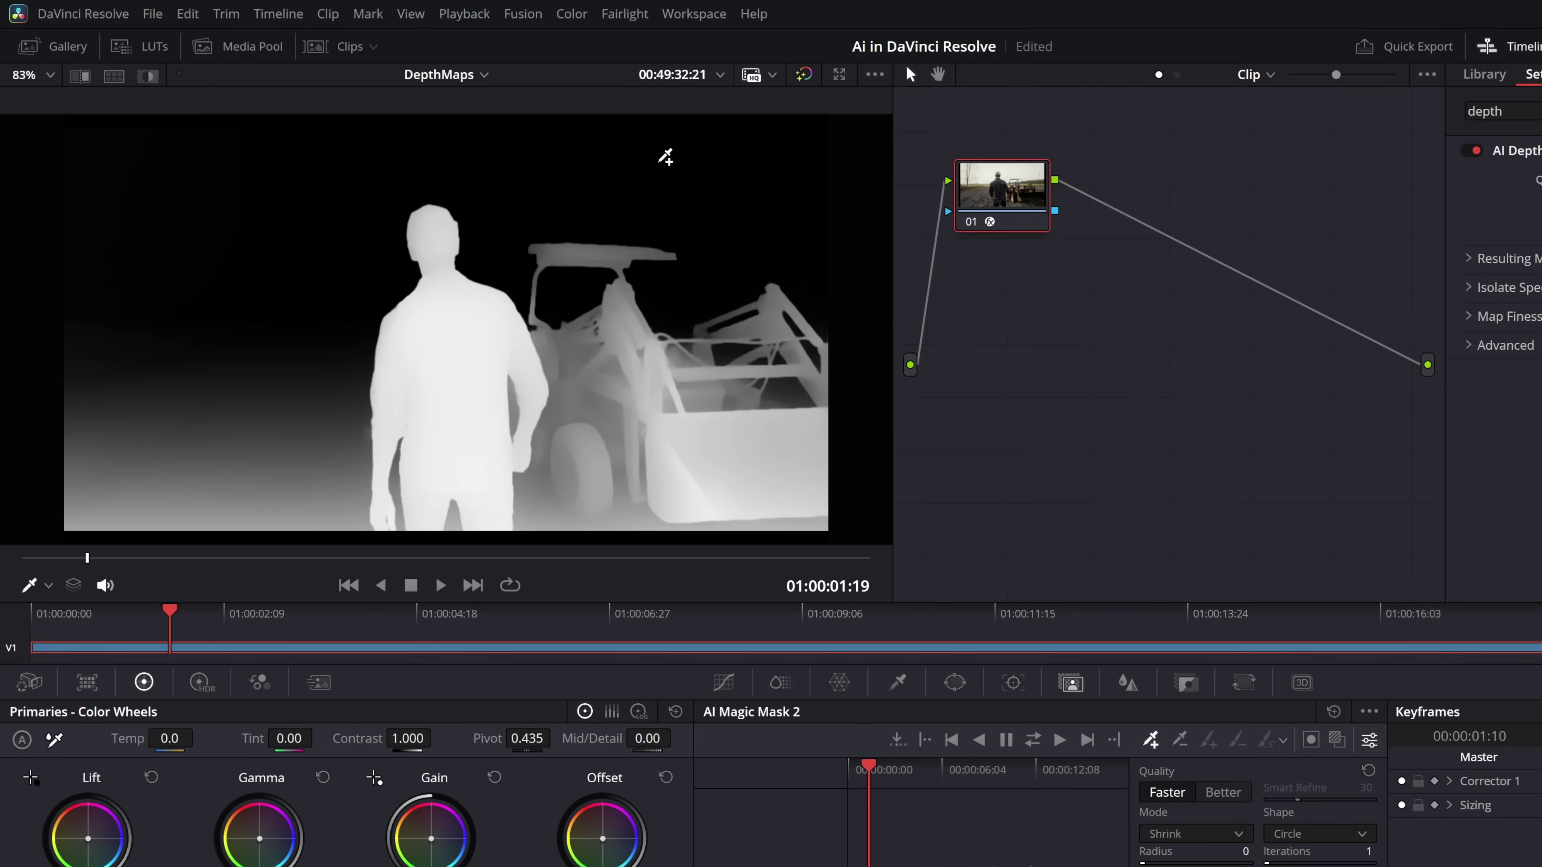
{"action": "left_click", "coordinate": [17, 561]}
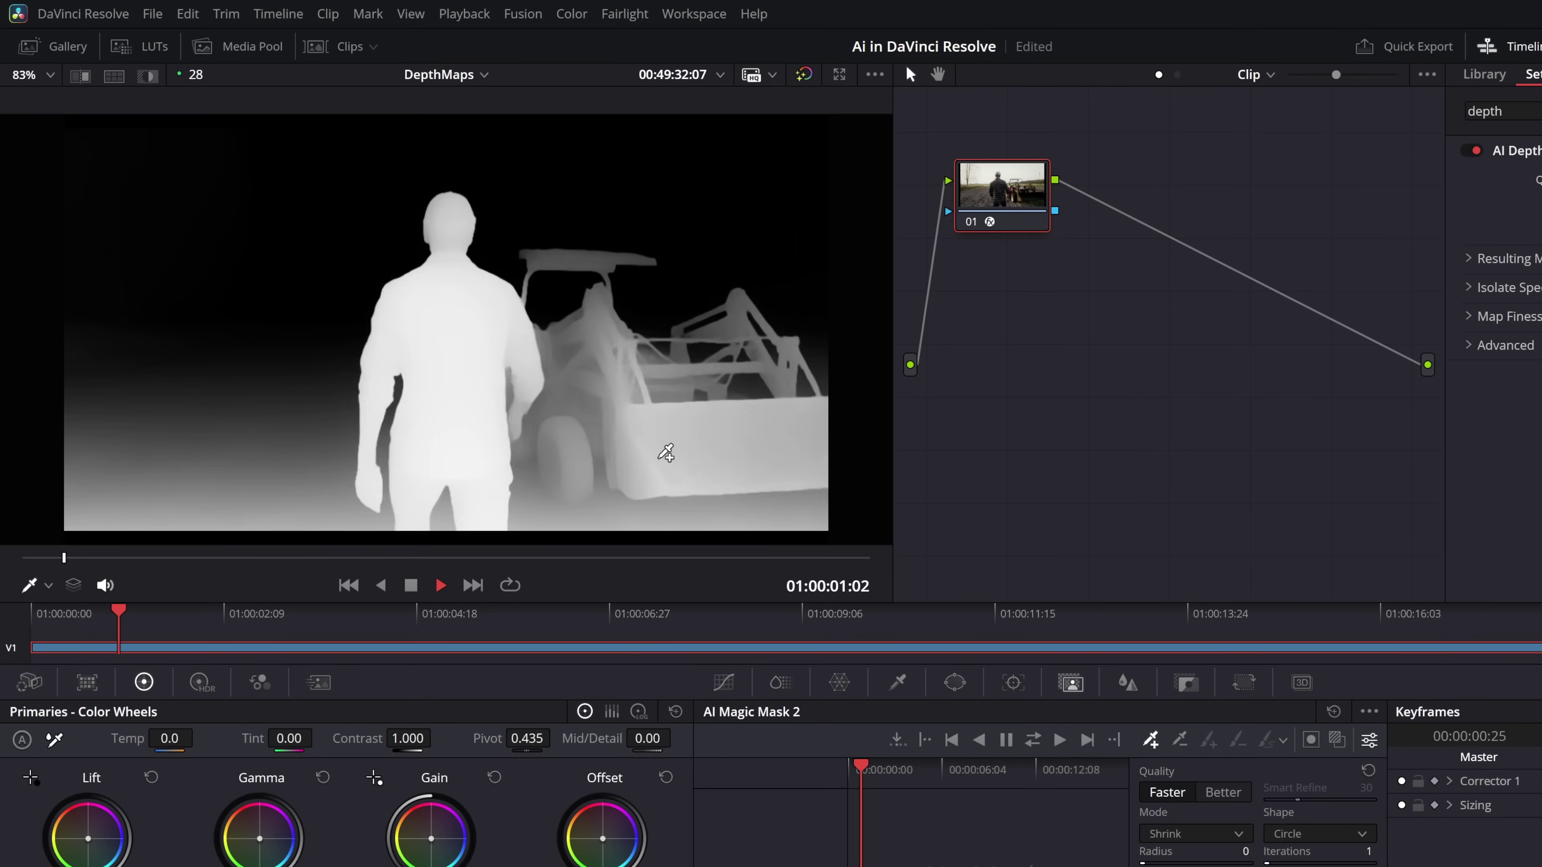
{"action": "key", "text": "space"}
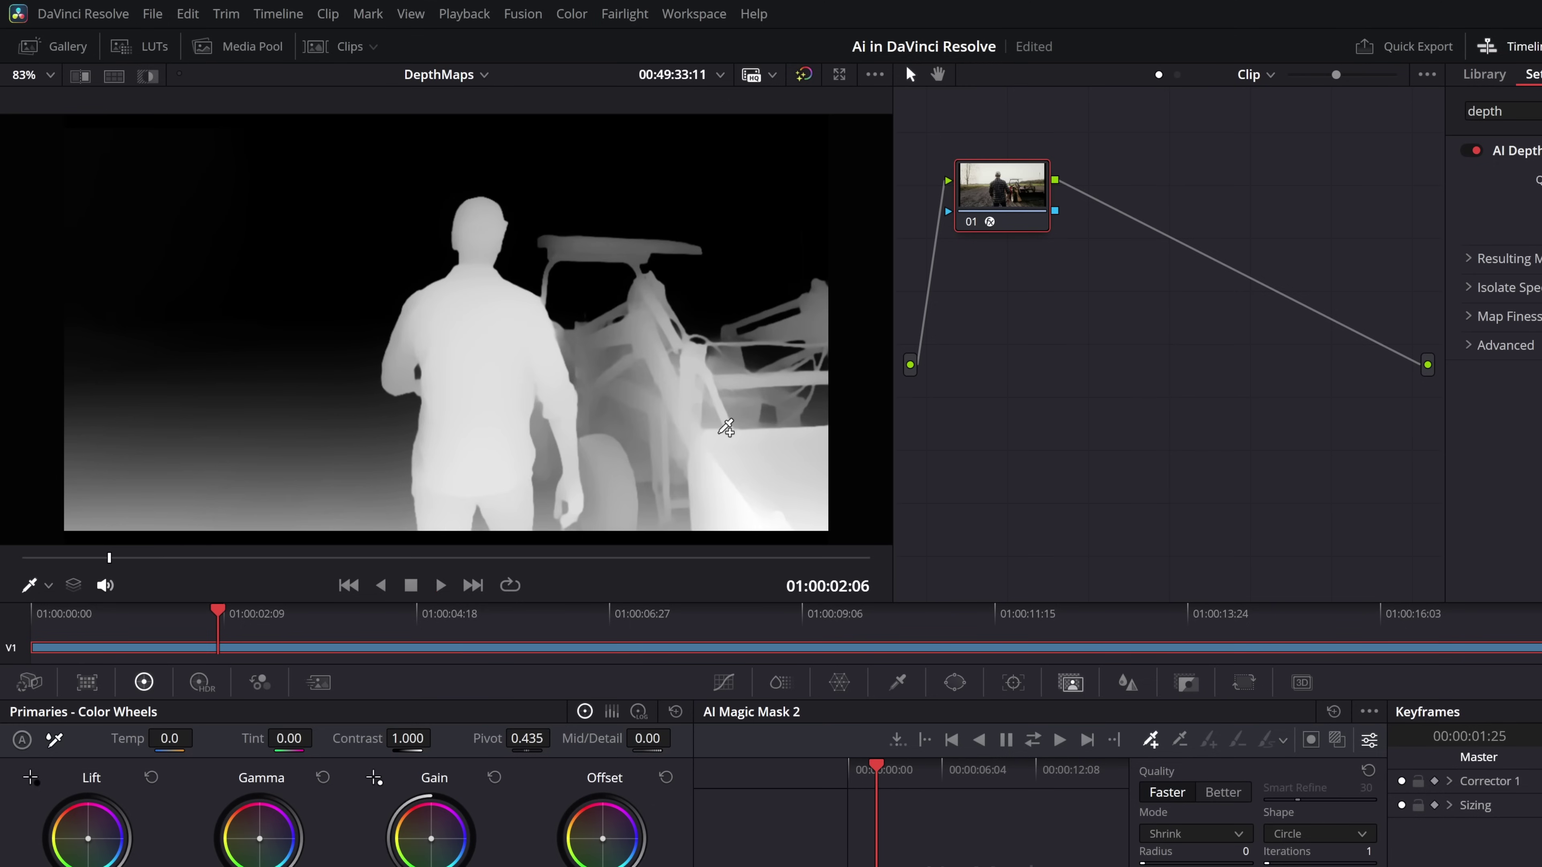
Step: Move node 01 slightly lower and toggle it off and on to compare the depth map with the original footage
{"action": "left_click_drag", "start_coordinate": [1023, 196], "coordinate": [1024, 269]}
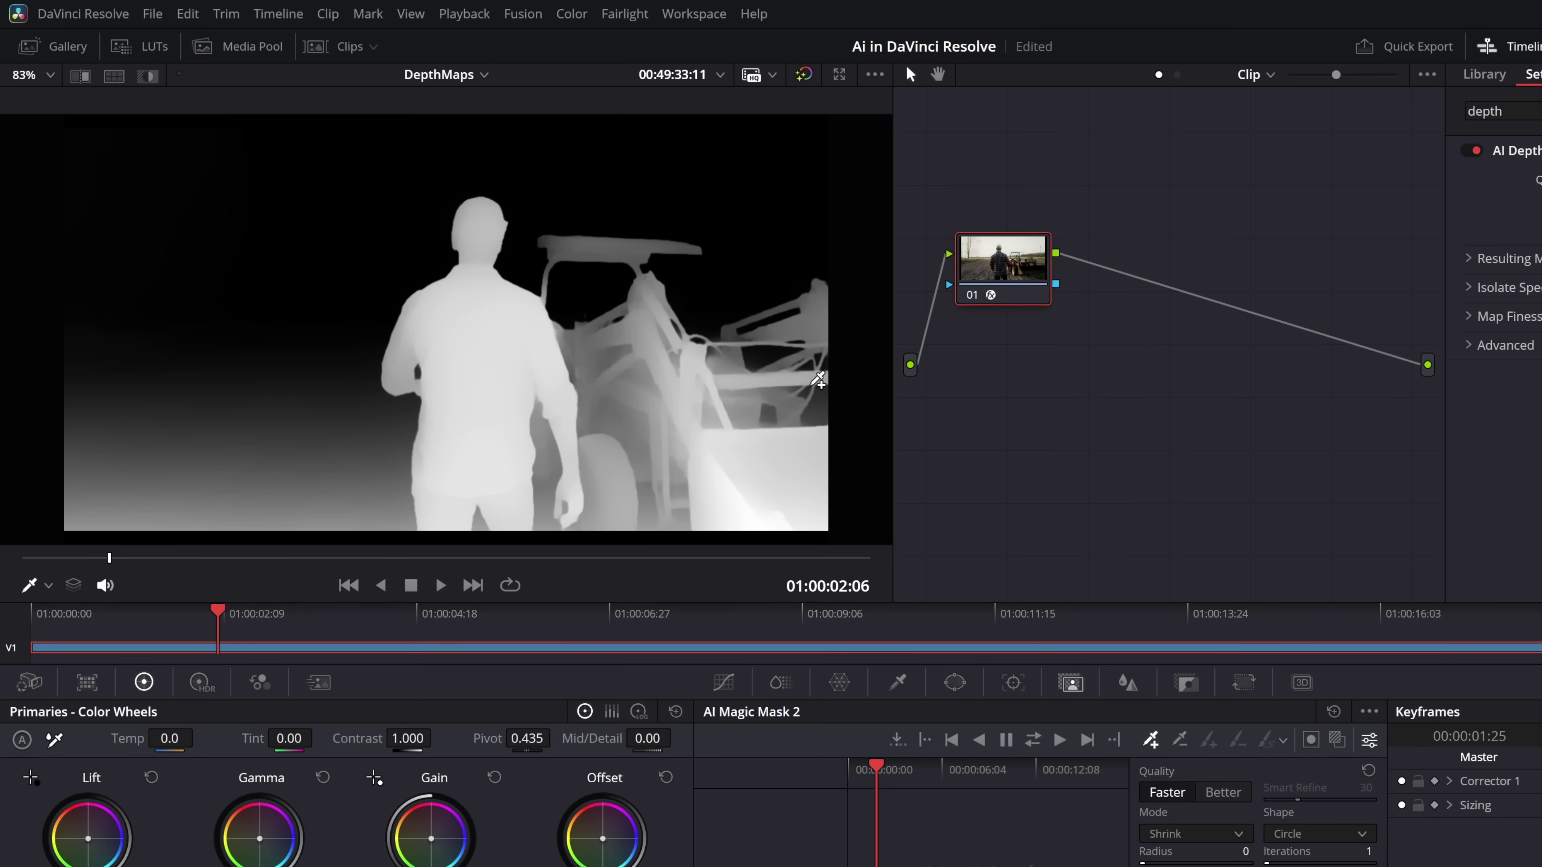
{"action": "key", "text": "ctrl+d"}
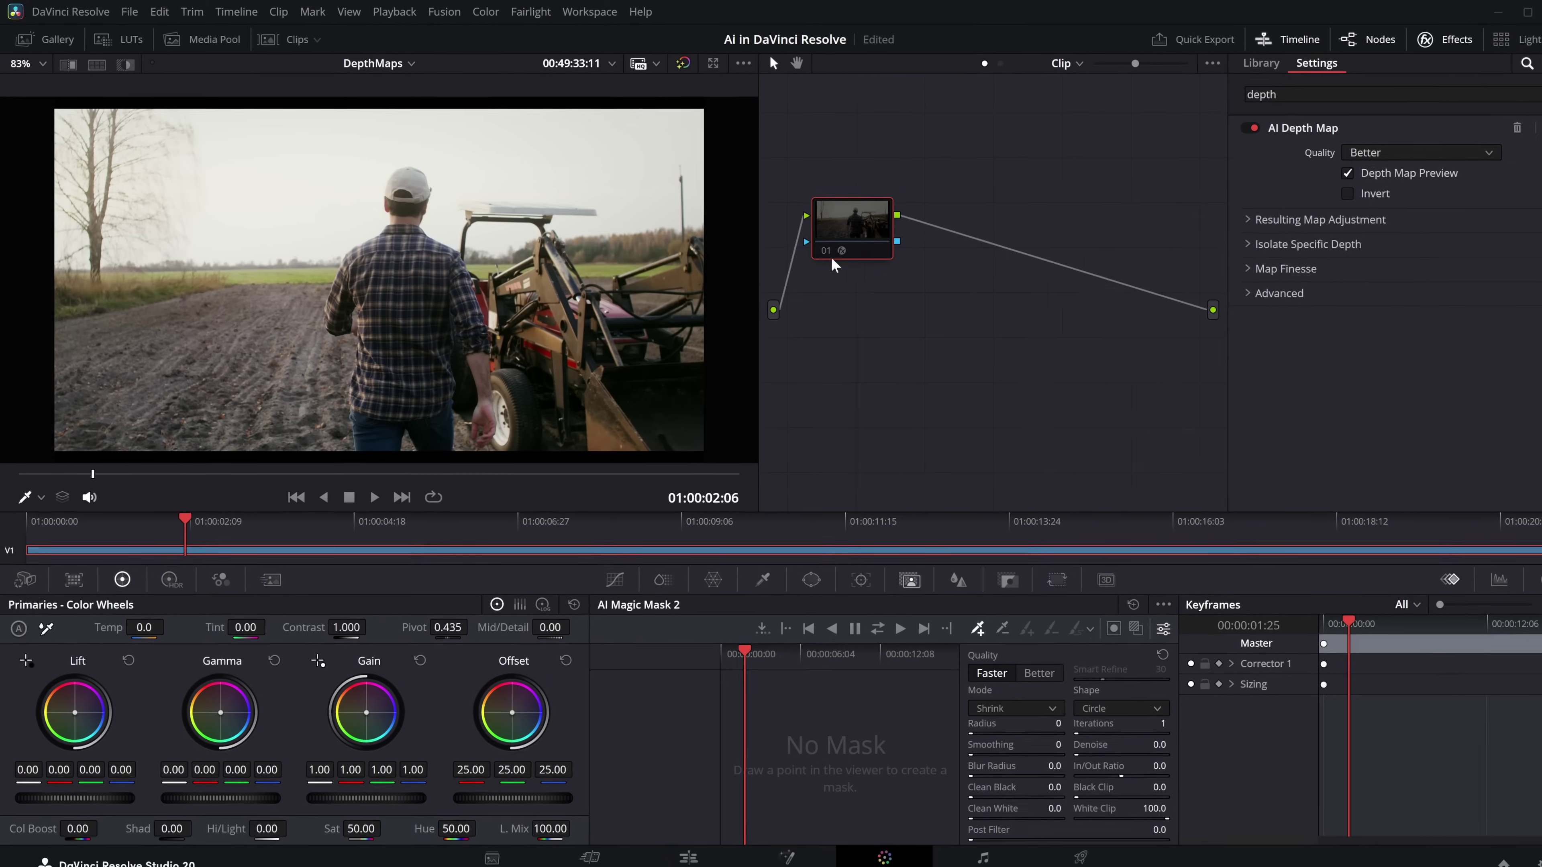
{"action": "key", "text": "ctrl+d"}
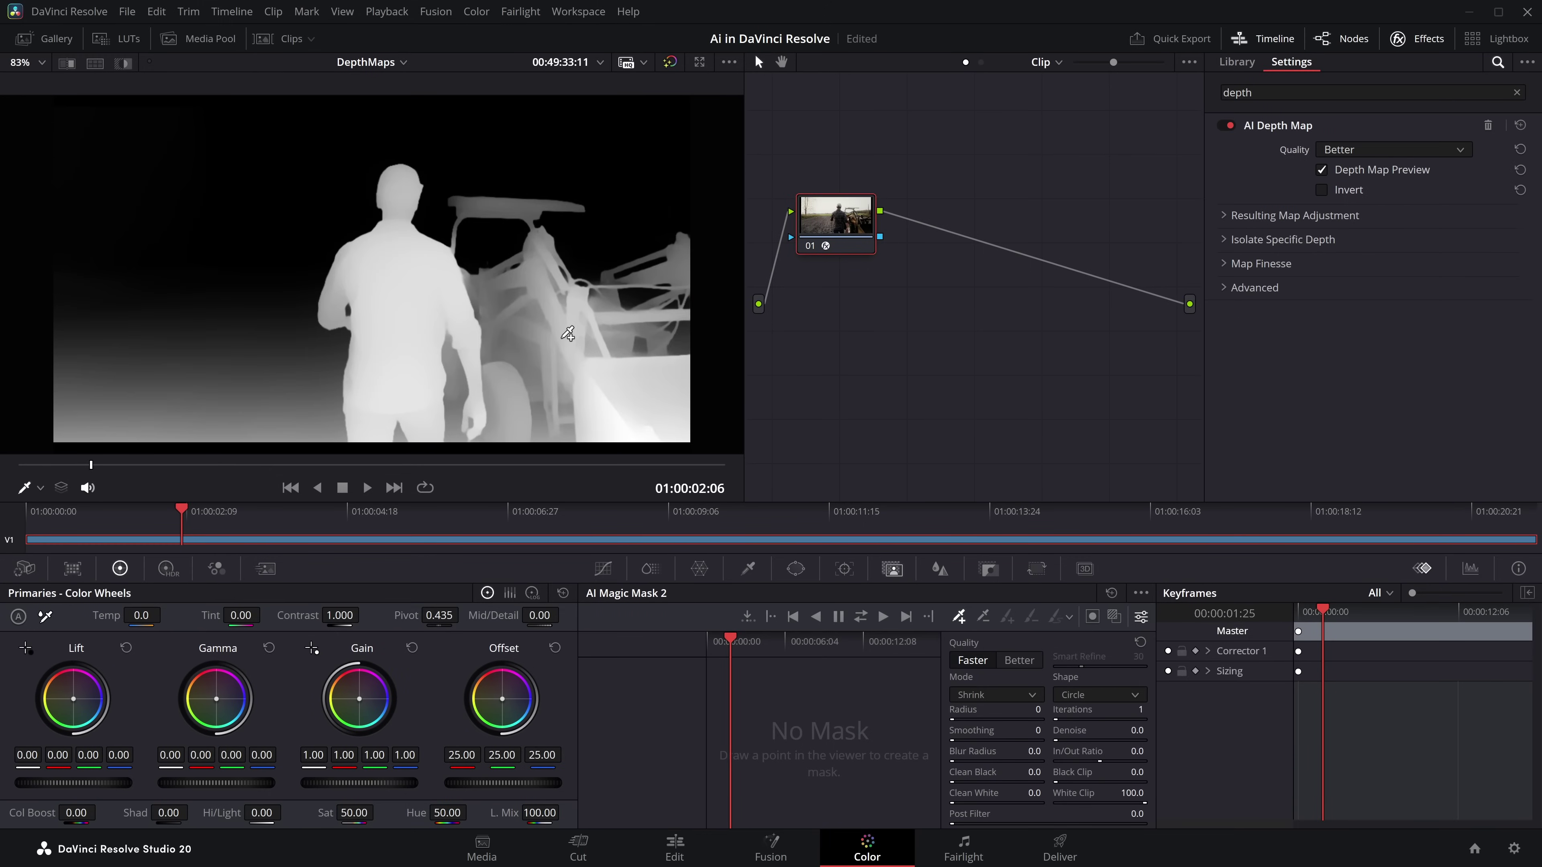
Step: Clear the existing Depth Map effect from node 01 and apply Depth Map to it again from the effects library
{"action": "right_click", "coordinate": [832, 210]}
{"action": "left_click", "coordinate": [862, 219]}
{"action": "left_click_drag", "start_coordinate": [836, 229], "coordinate": [861, 222]}
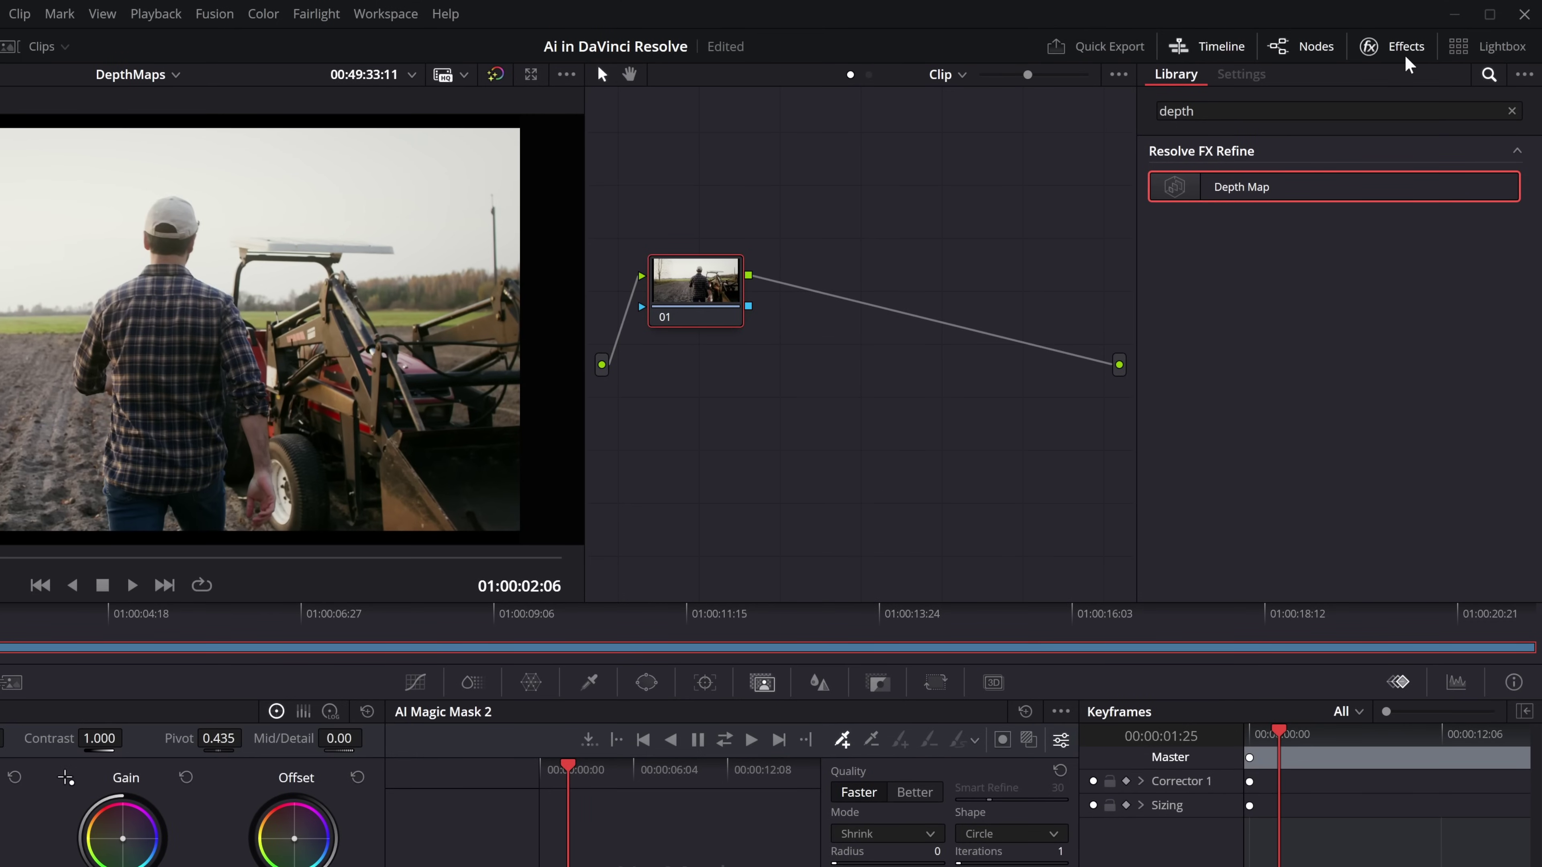
{"action": "left_click", "coordinate": [1226, 107]}
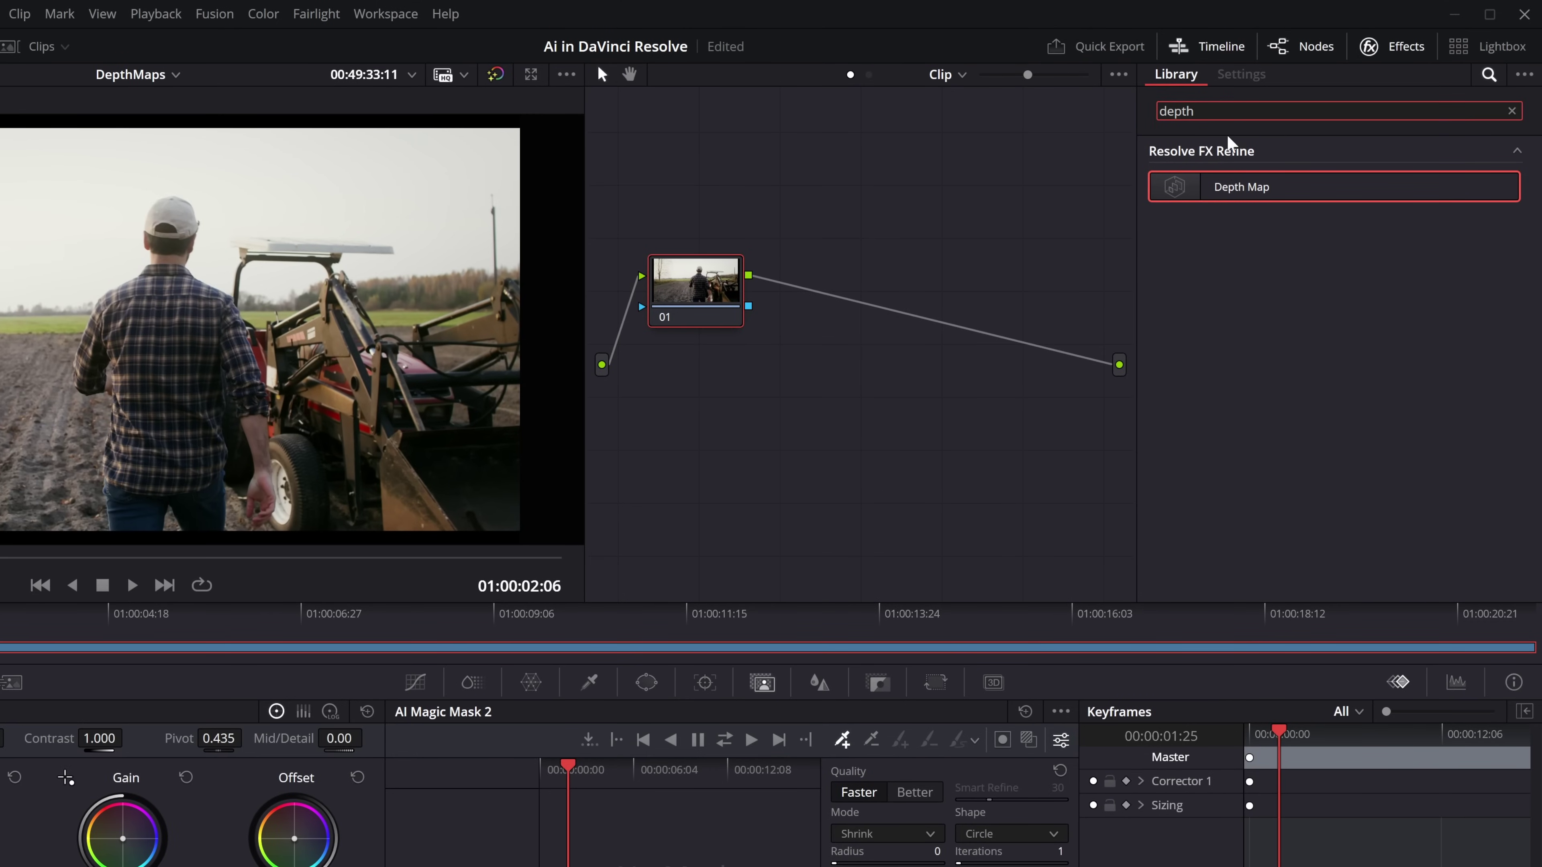
{"action": "left_click_drag", "start_coordinate": [1238, 193], "coordinate": [700, 268]}
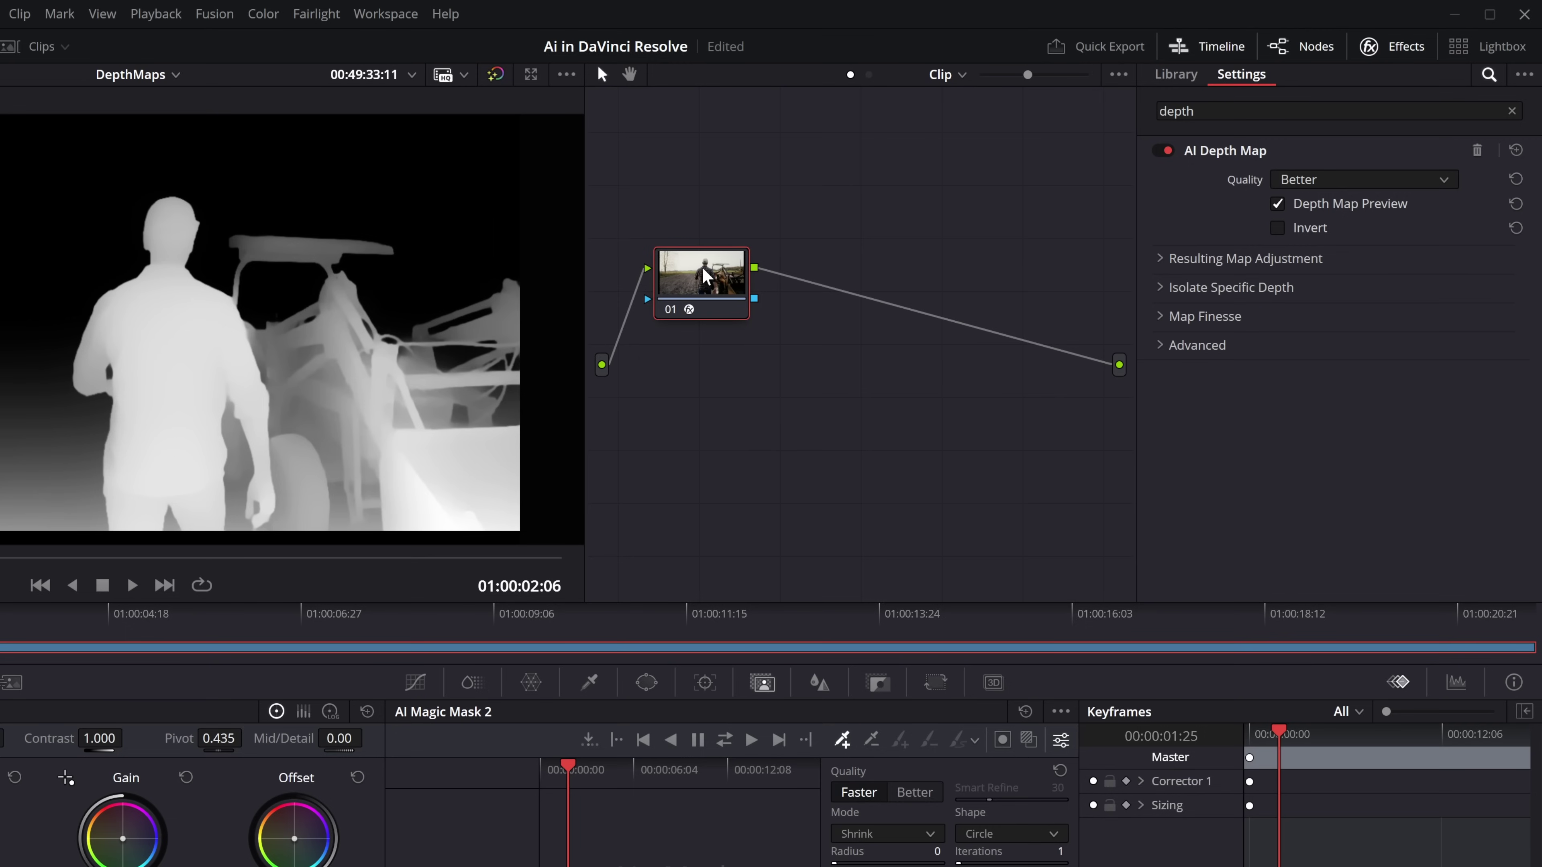
Step: Look over the AI Depth Map's Quality choices and toggle Depth Map Preview and Invert to compare their effect
{"action": "left_click", "coordinate": [1326, 178]}
{"action": "left_click", "coordinate": [1327, 180]}
{"action": "left_click", "coordinate": [1296, 208]}
{"action": "left_click", "coordinate": [1296, 209]}
{"action": "left_click", "coordinate": [1286, 237]}
{"action": "left_click", "coordinate": [1287, 237]}
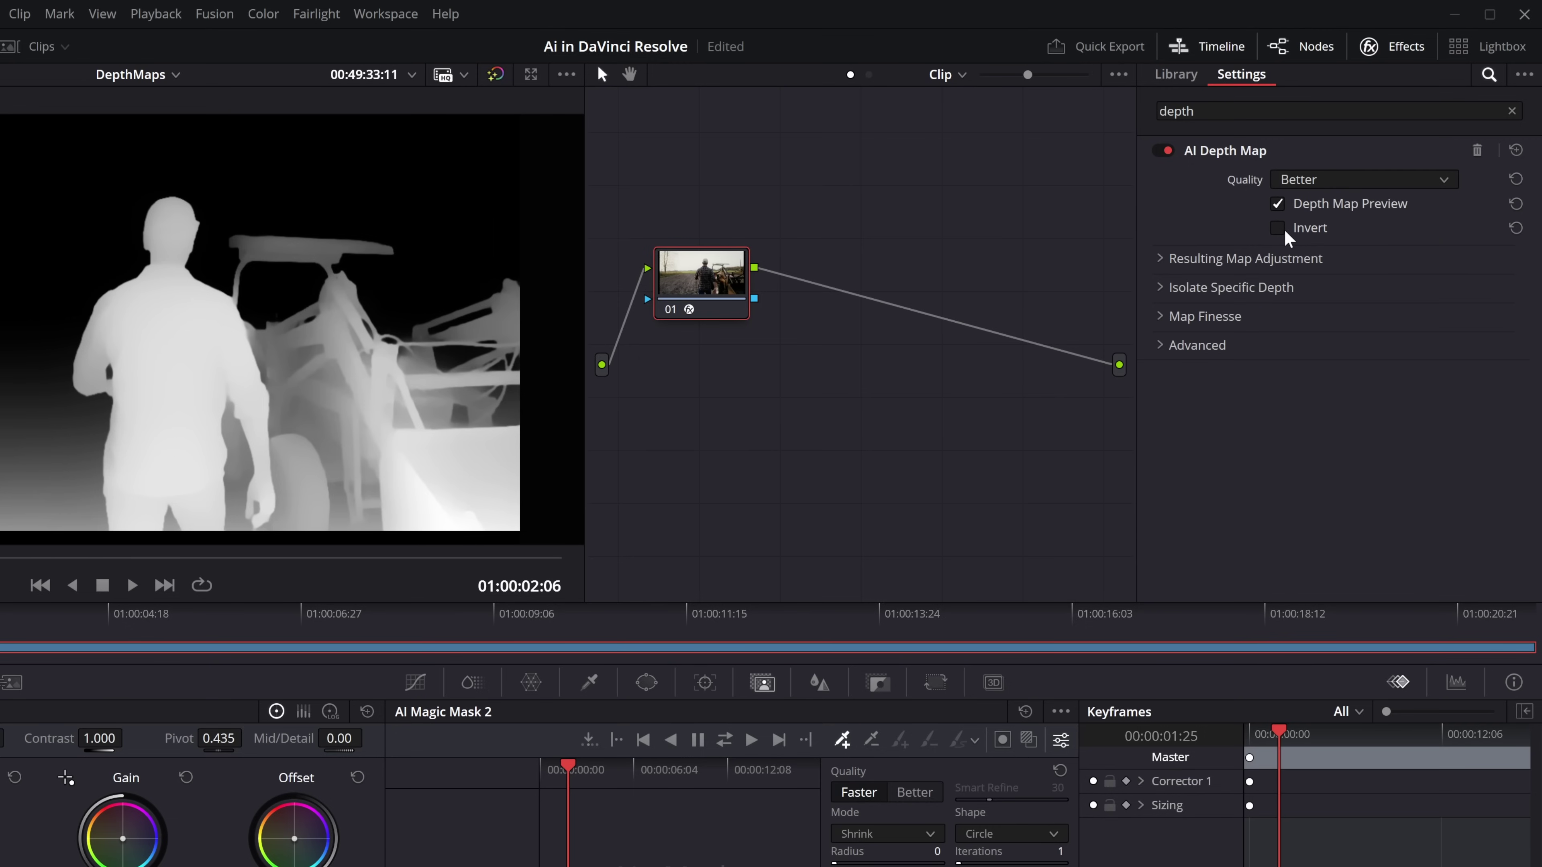
Step: Enable Adjust Map Levels, try a Far Limit of 0.233 before returning it to 0.000, and look over the Isolate Specific Depth options
{"action": "left_click", "coordinate": [1175, 260]}
{"action": "left_click", "coordinate": [1276, 285]}
{"action": "left_click_drag", "start_coordinate": [1276, 309], "coordinate": [1305, 310]}
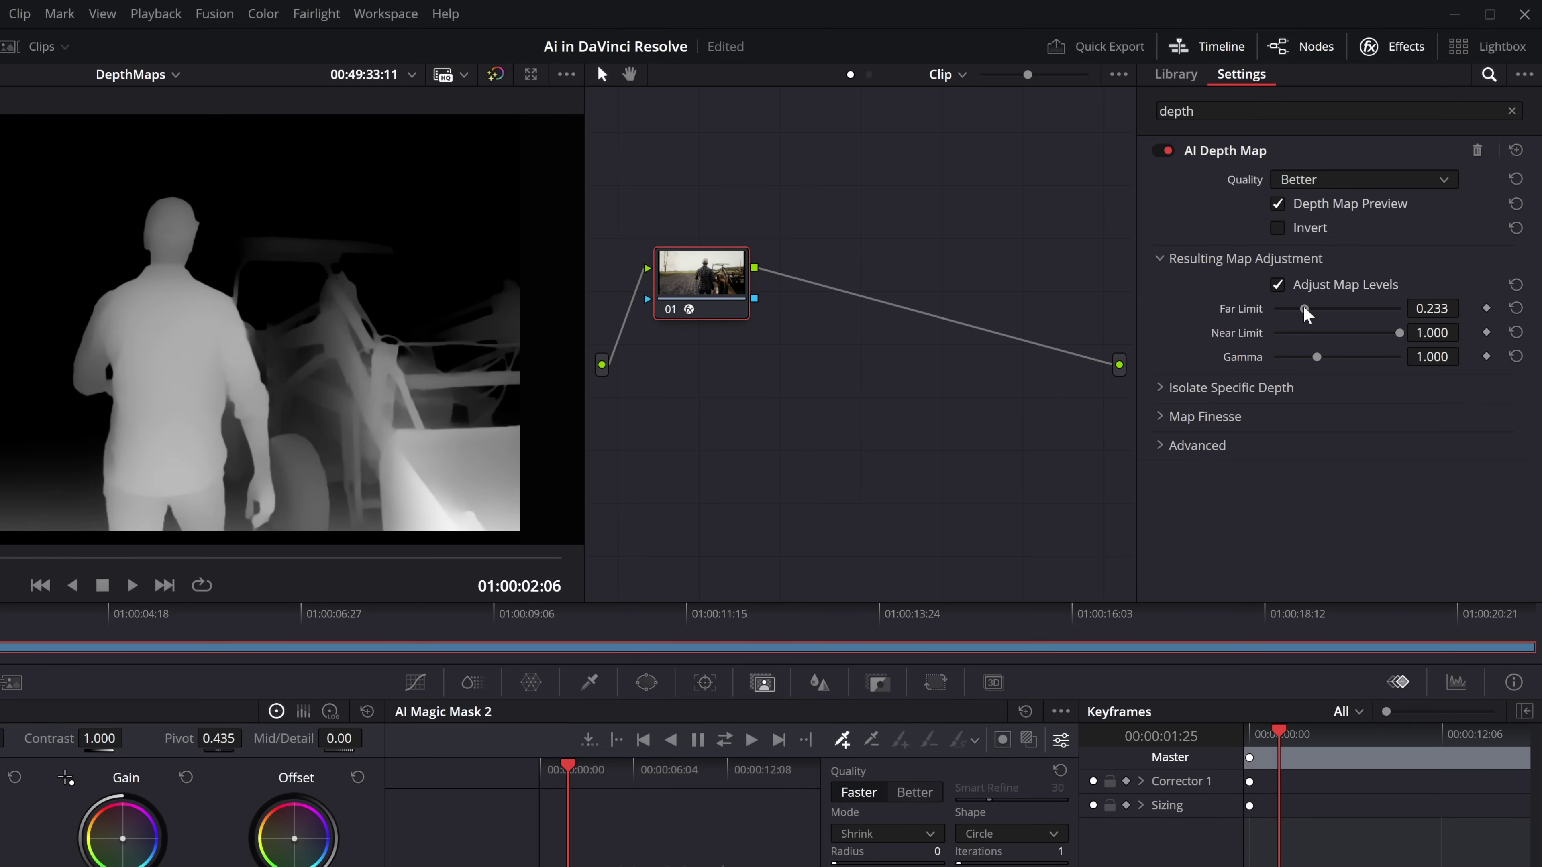
{"action": "left_click_drag", "start_coordinate": [1301, 310], "coordinate": [1264, 310]}
{"action": "mouse_move", "coordinate": [1404, 336]}
{"action": "left_mouse_down"}
{"action": "mouse_move", "coordinate": [1331, 333]}
{"action": "mouse_move", "coordinate": [1413, 334]}
{"action": "left_mouse_up"}
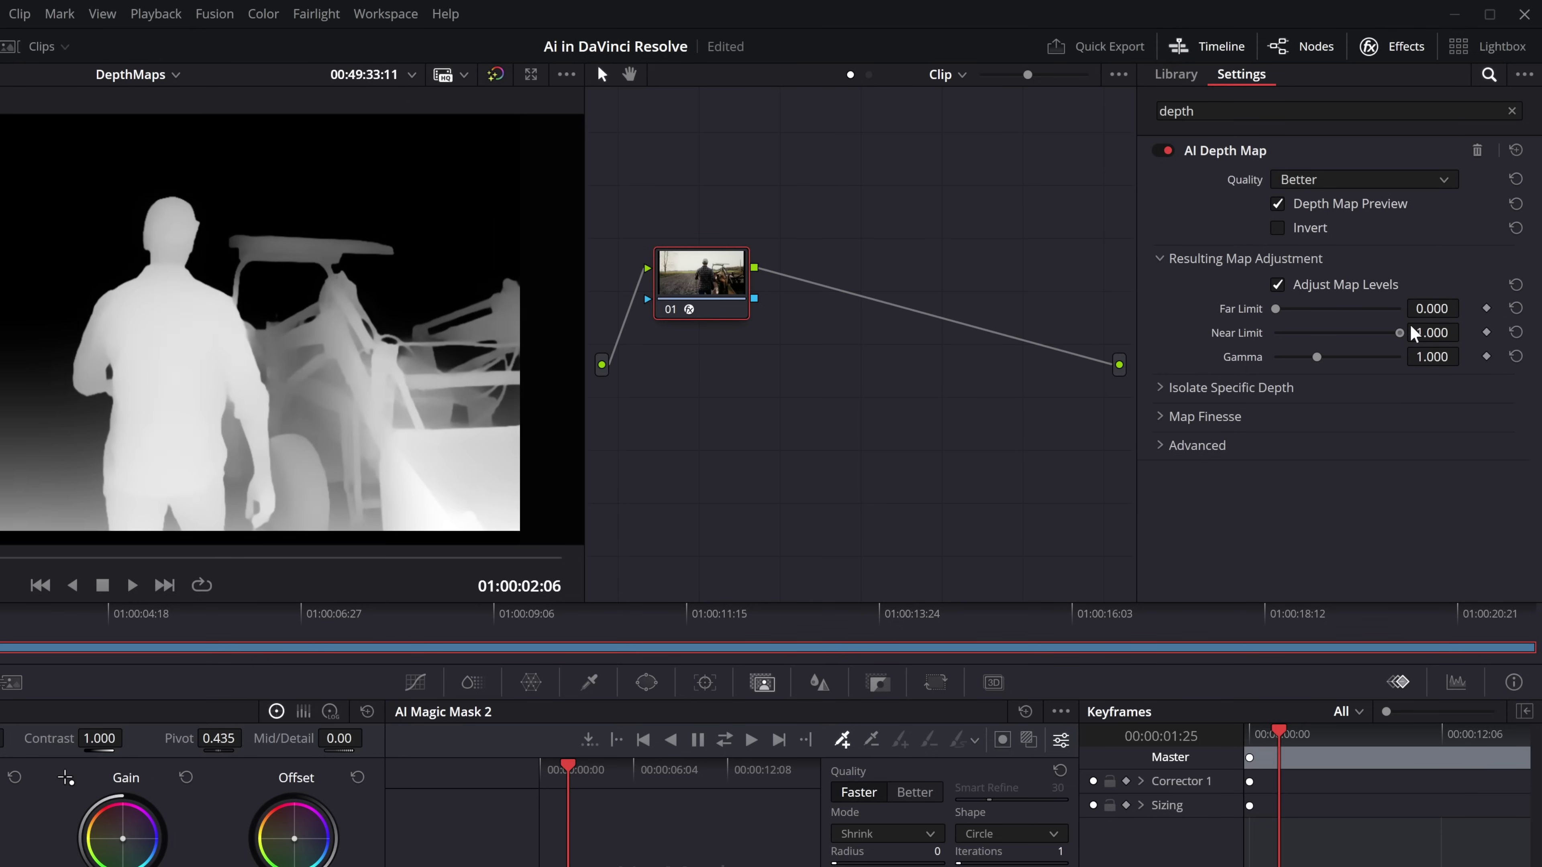
{"action": "left_click", "coordinate": [1161, 389]}
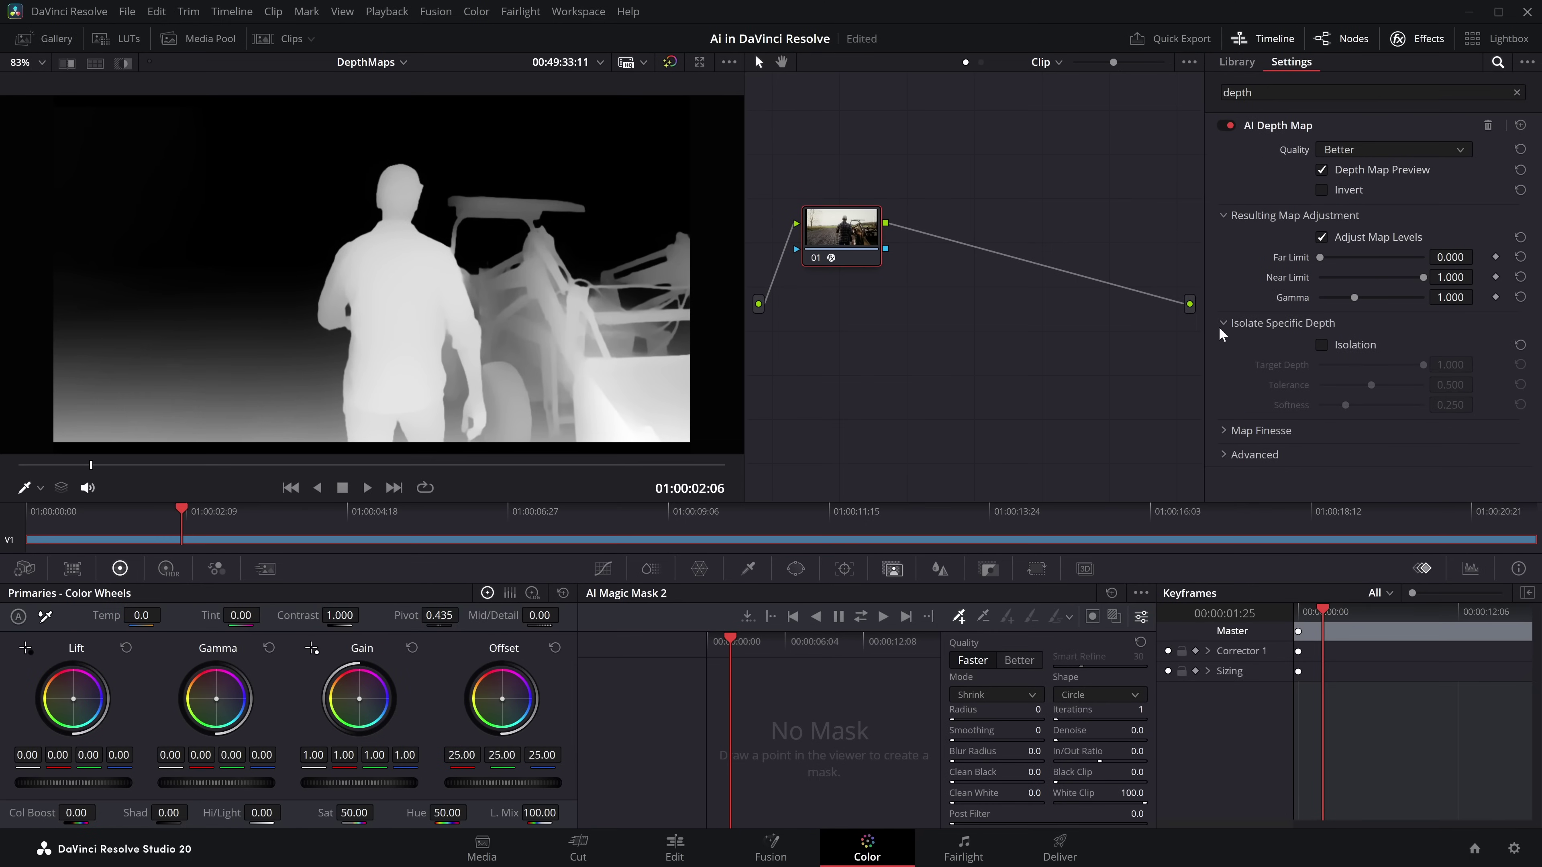
{"action": "left_click", "coordinate": [1160, 389]}
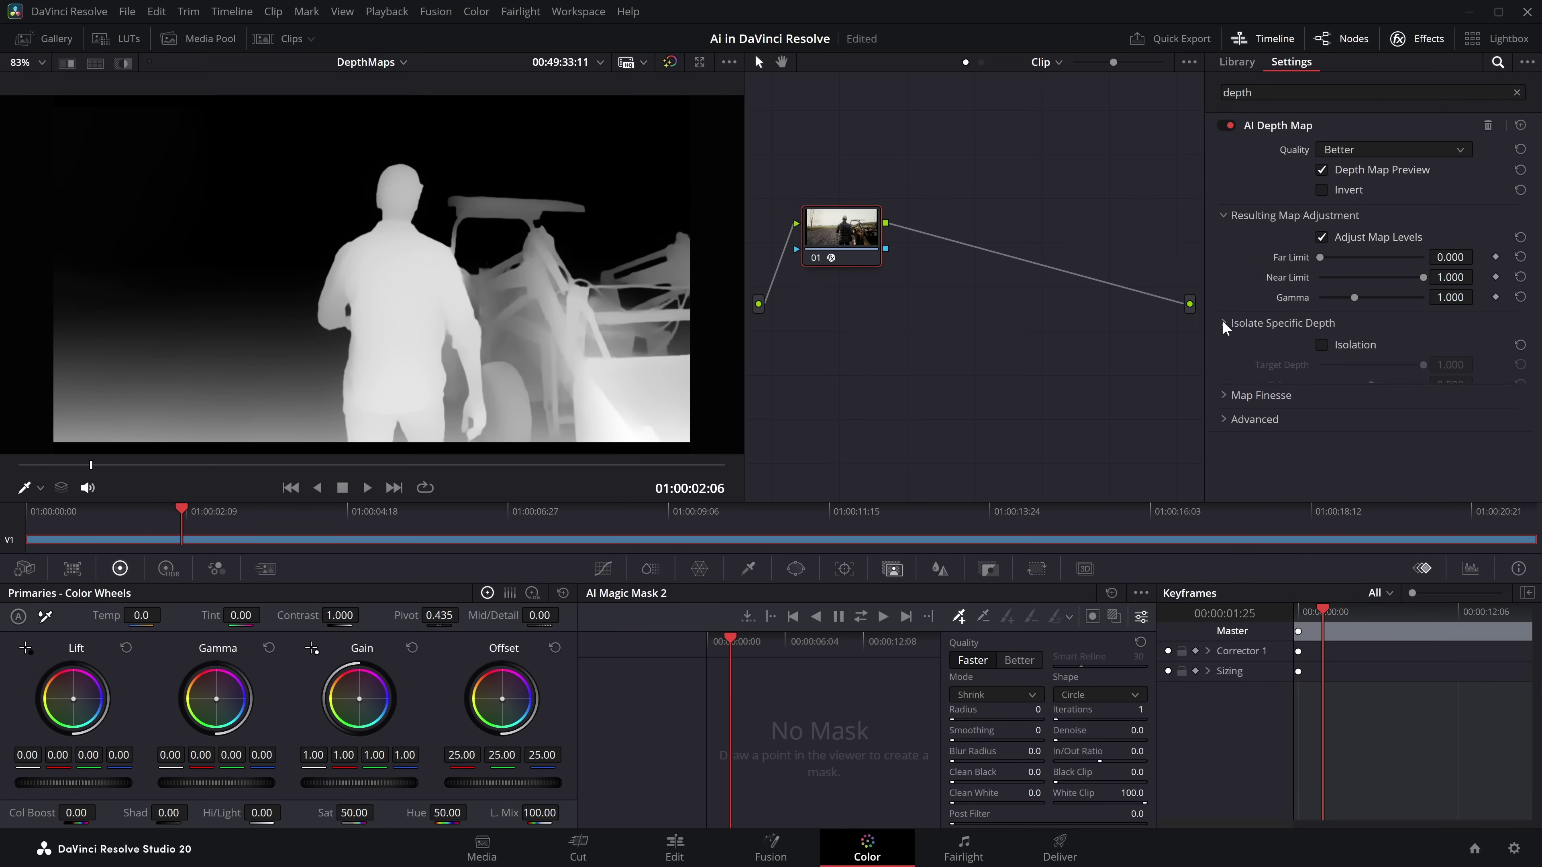
Step: Turn off Depth Map Preview, tint the foreground red with Offset values 112.22, 7.24 and -56.61, and play the clip from its start
{"action": "left_click", "coordinate": [1322, 172]}
{"action": "left_click_drag", "start_coordinate": [503, 714], "coordinate": [485, 669]}
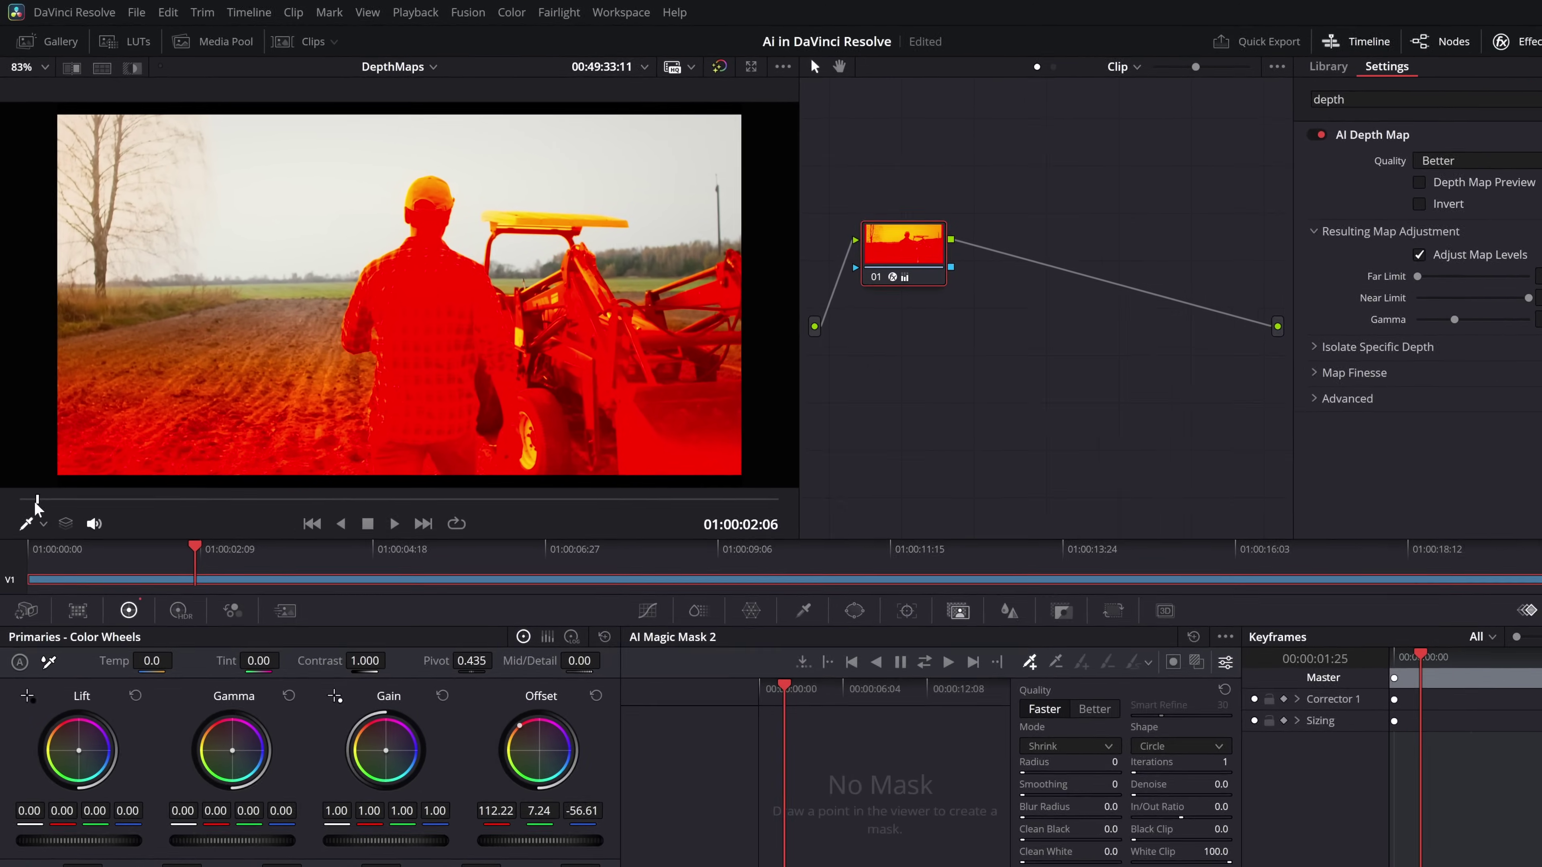
{"action": "key", "text": "Home"}
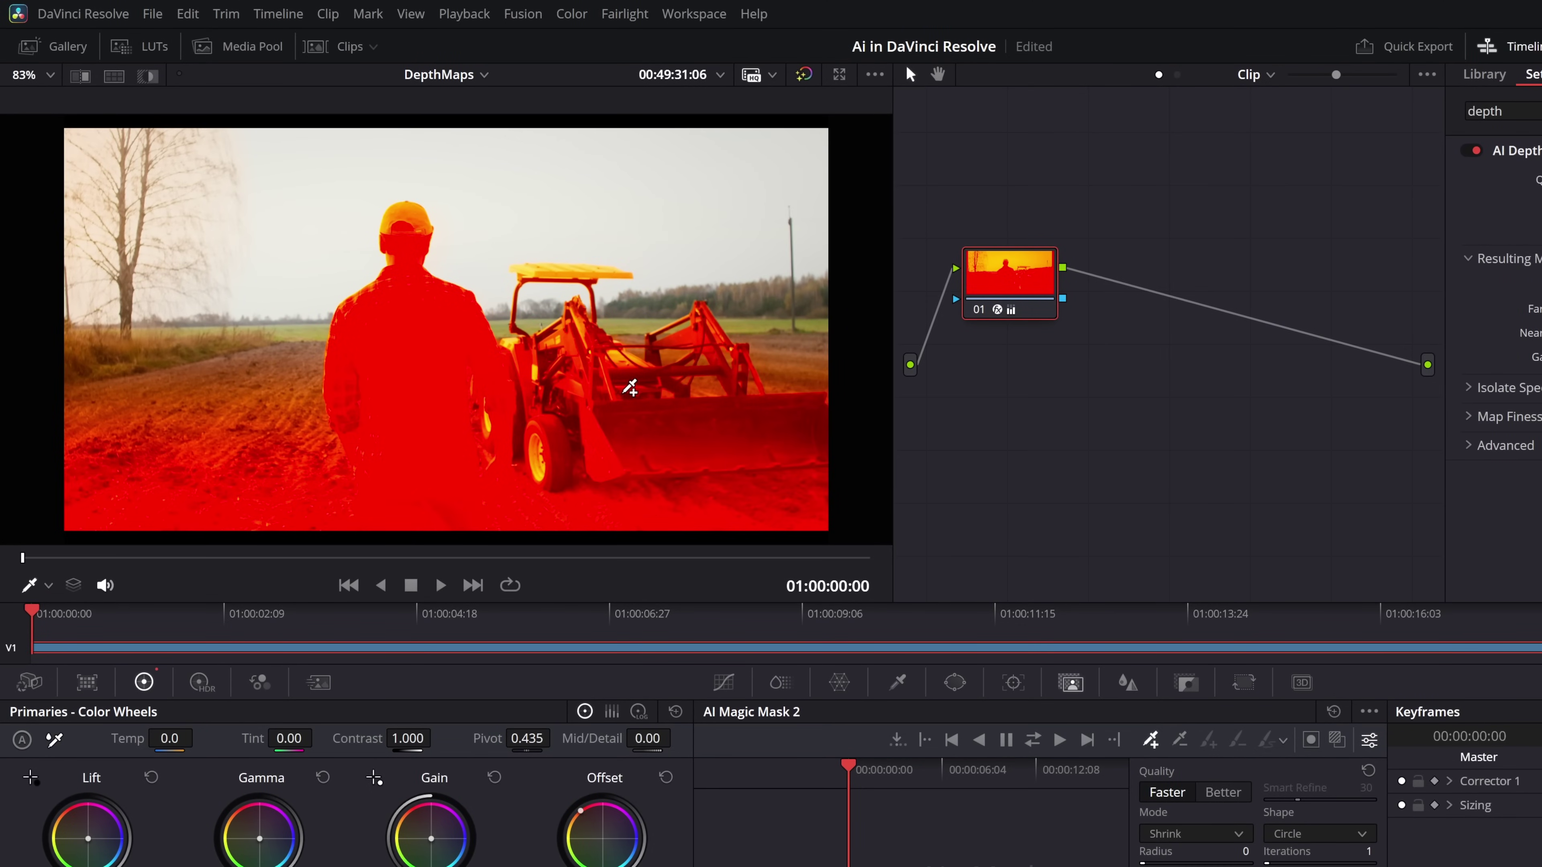
{"action": "key", "text": "space"}
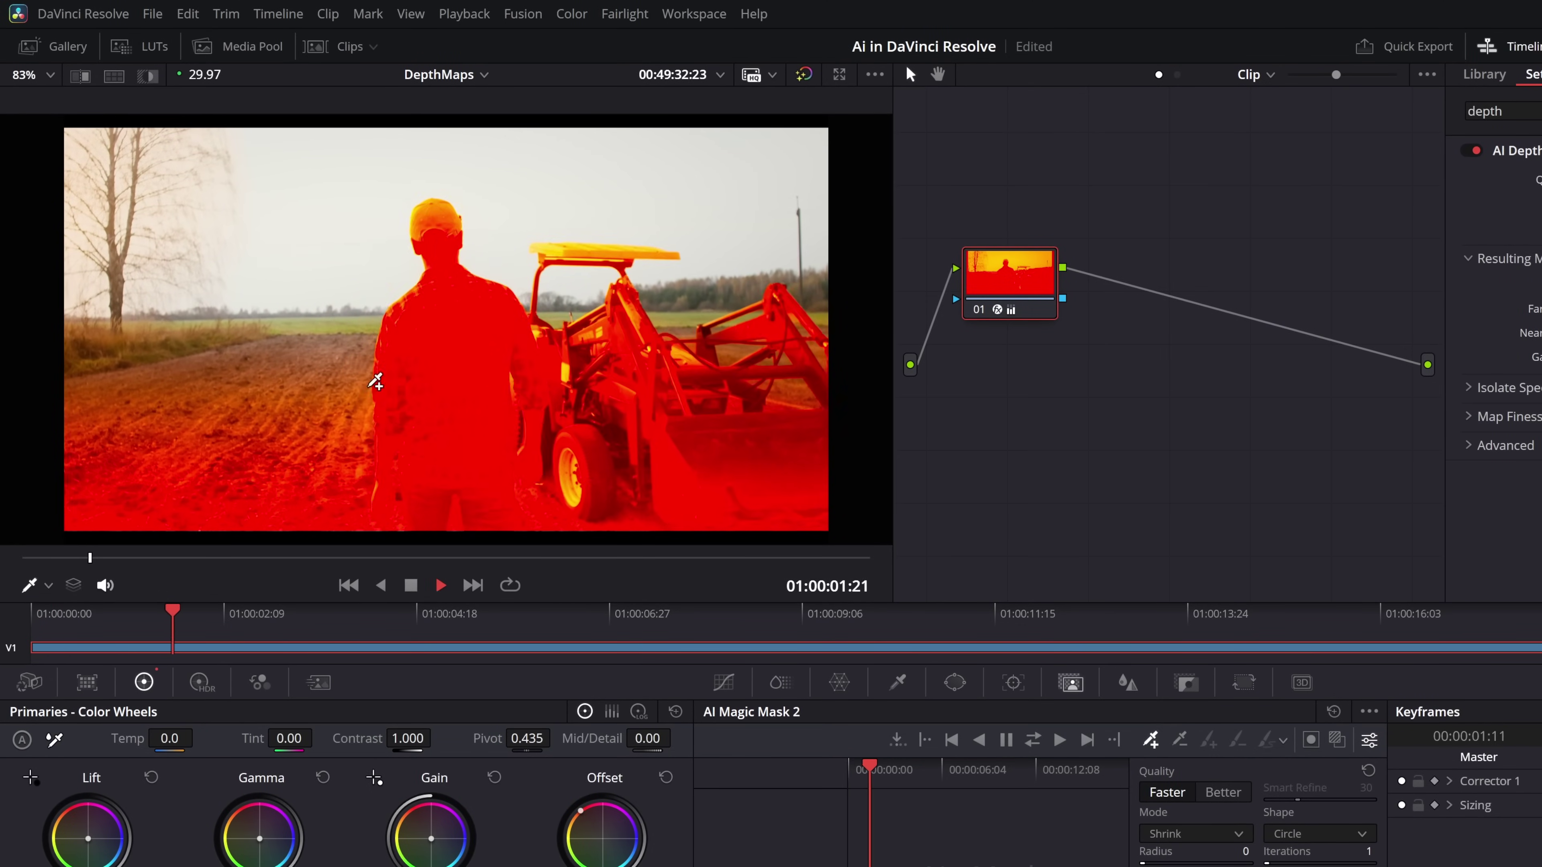
{"action": "key", "text": "space"}
{"action": "key", "text": "space"}
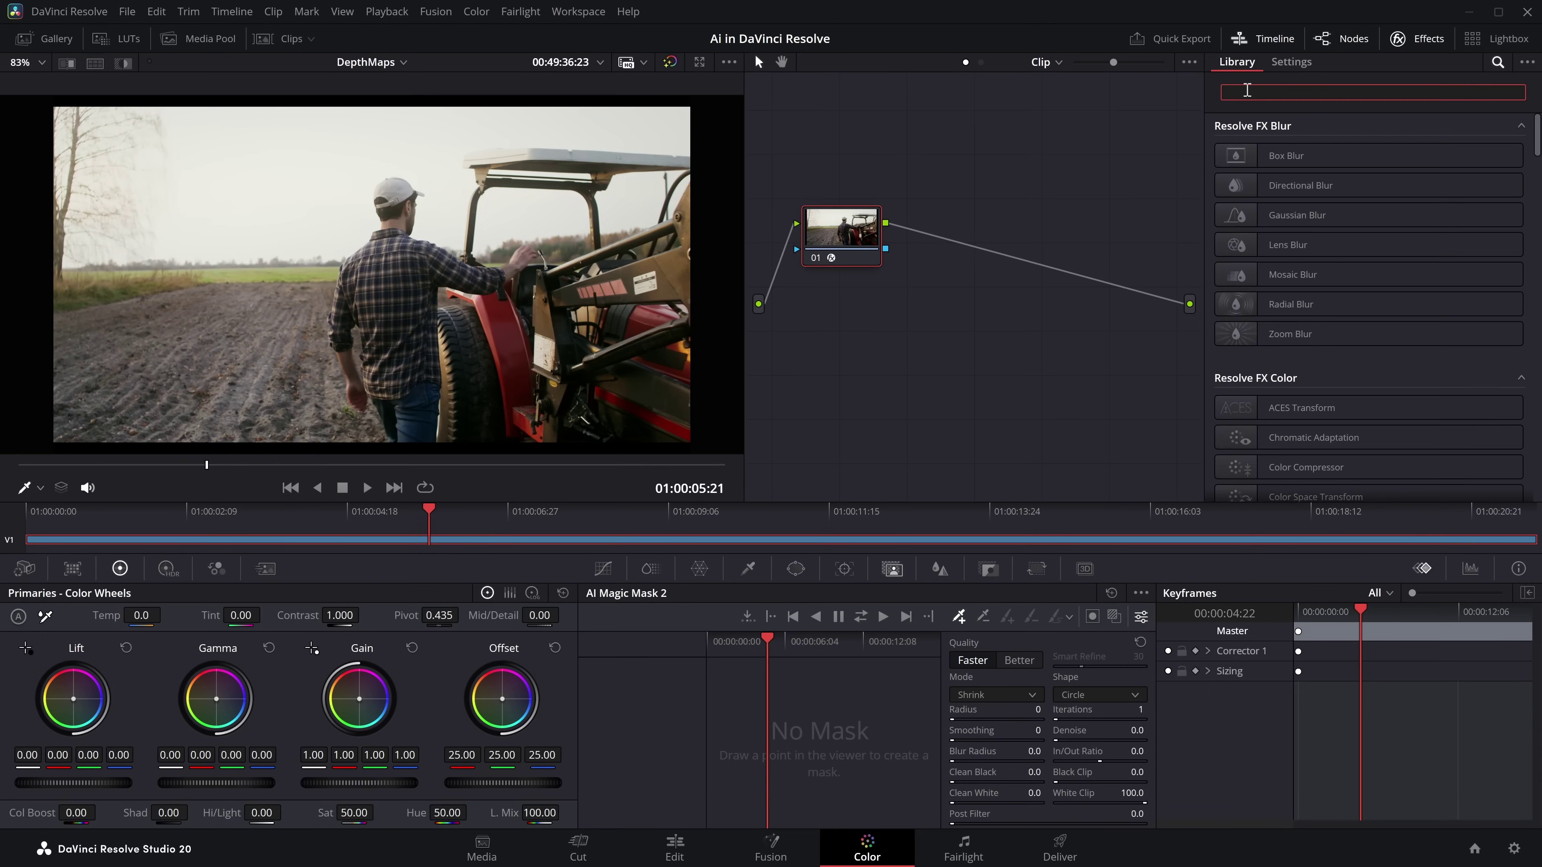
Step: Add a Defocus Background node after node 01, feed it node 01's alpha, and set its Blur to 0.853
{"action": "type", "text": "def"}
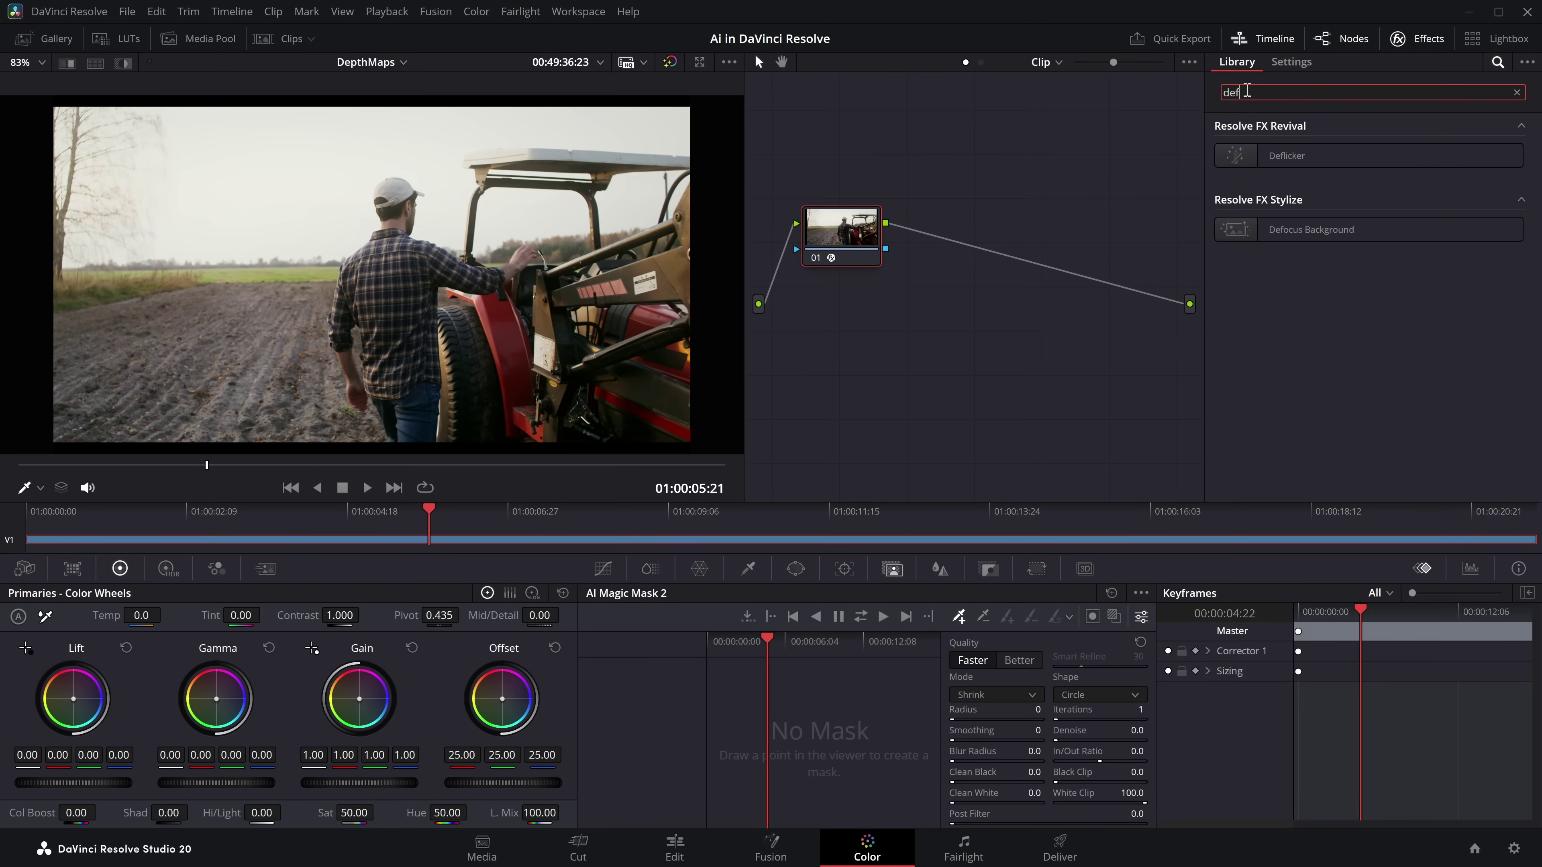
{"action": "left_click_drag", "start_coordinate": [1340, 238], "coordinate": [965, 243]}
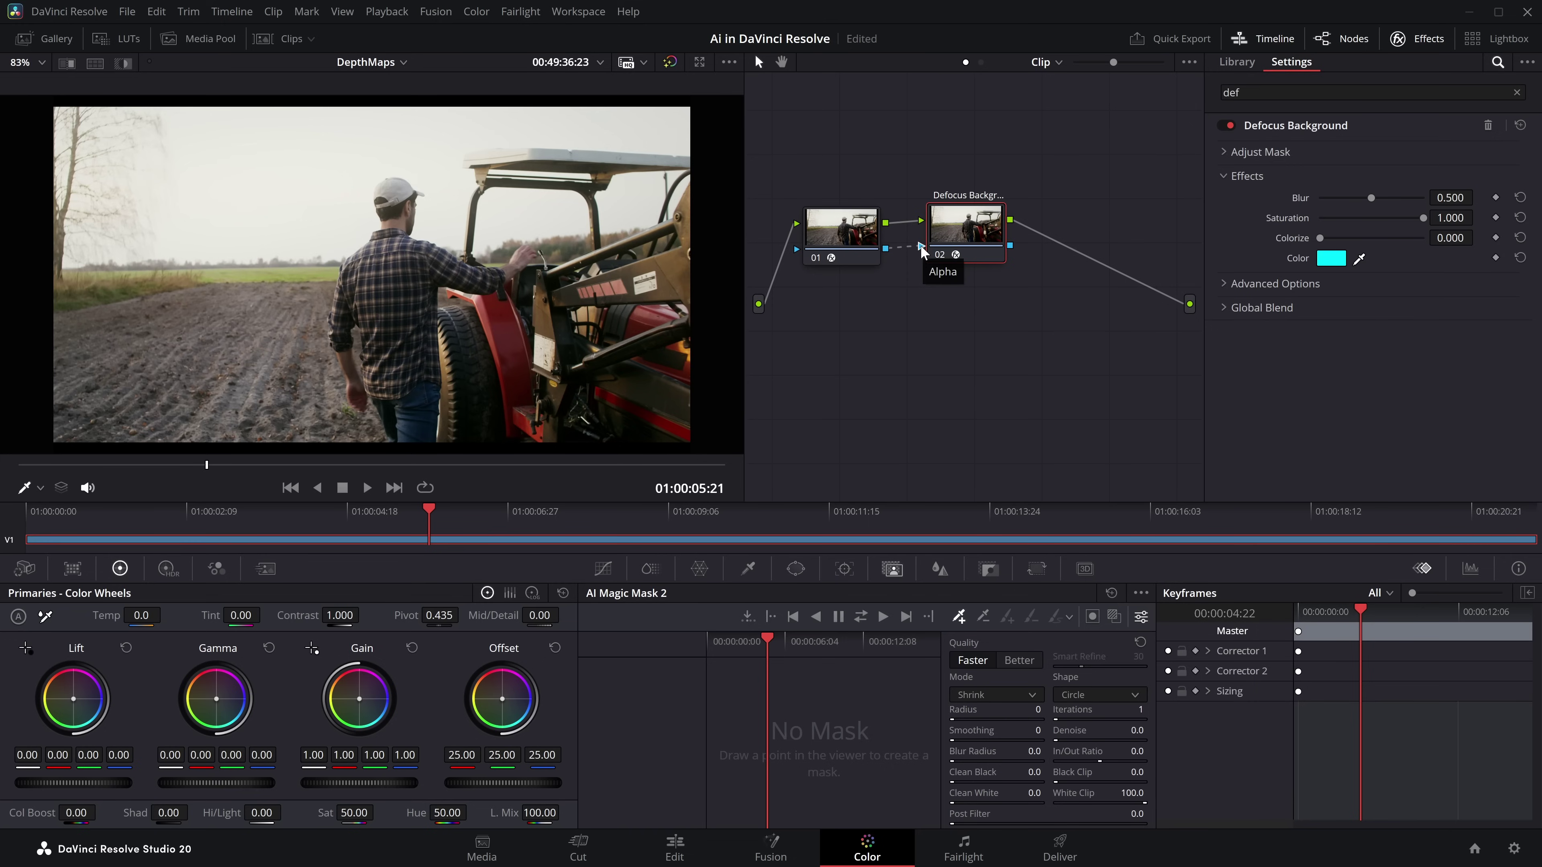
{"action": "left_click_drag", "start_coordinate": [961, 233], "coordinate": [965, 239]}
{"action": "left_click_drag", "start_coordinate": [1376, 199], "coordinate": [1408, 199]}
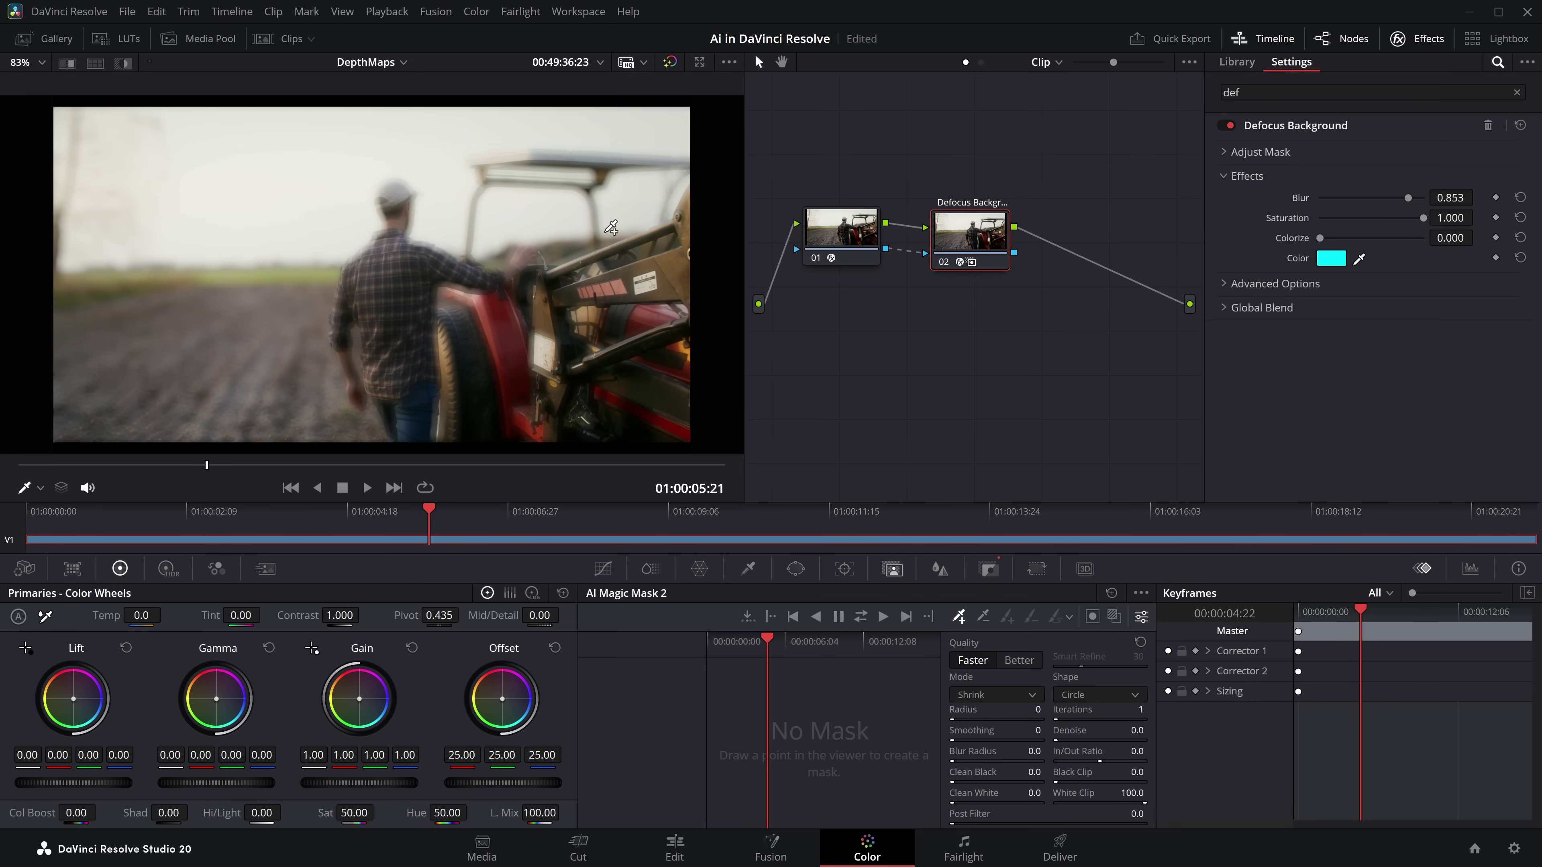
Step: Lower the Near Limit in node 01's Resulting Map Adjustment so the man stays sharp against the blurred background
{"action": "left_click", "coordinate": [848, 243]}
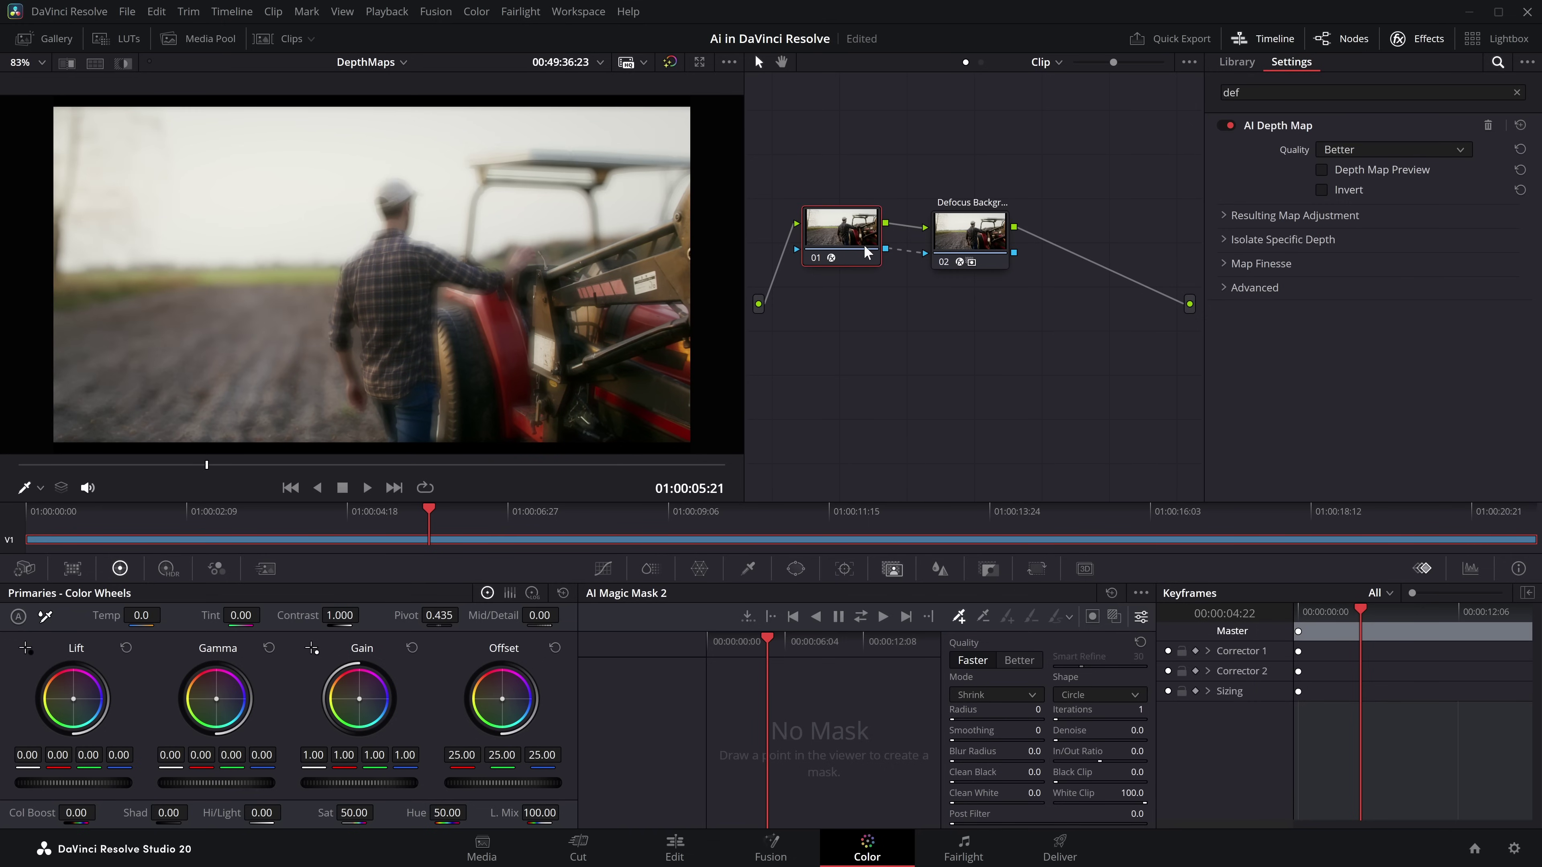
{"action": "left_click", "coordinate": [1238, 219]}
{"action": "left_click_drag", "start_coordinate": [1423, 281], "coordinate": [1355, 283]}
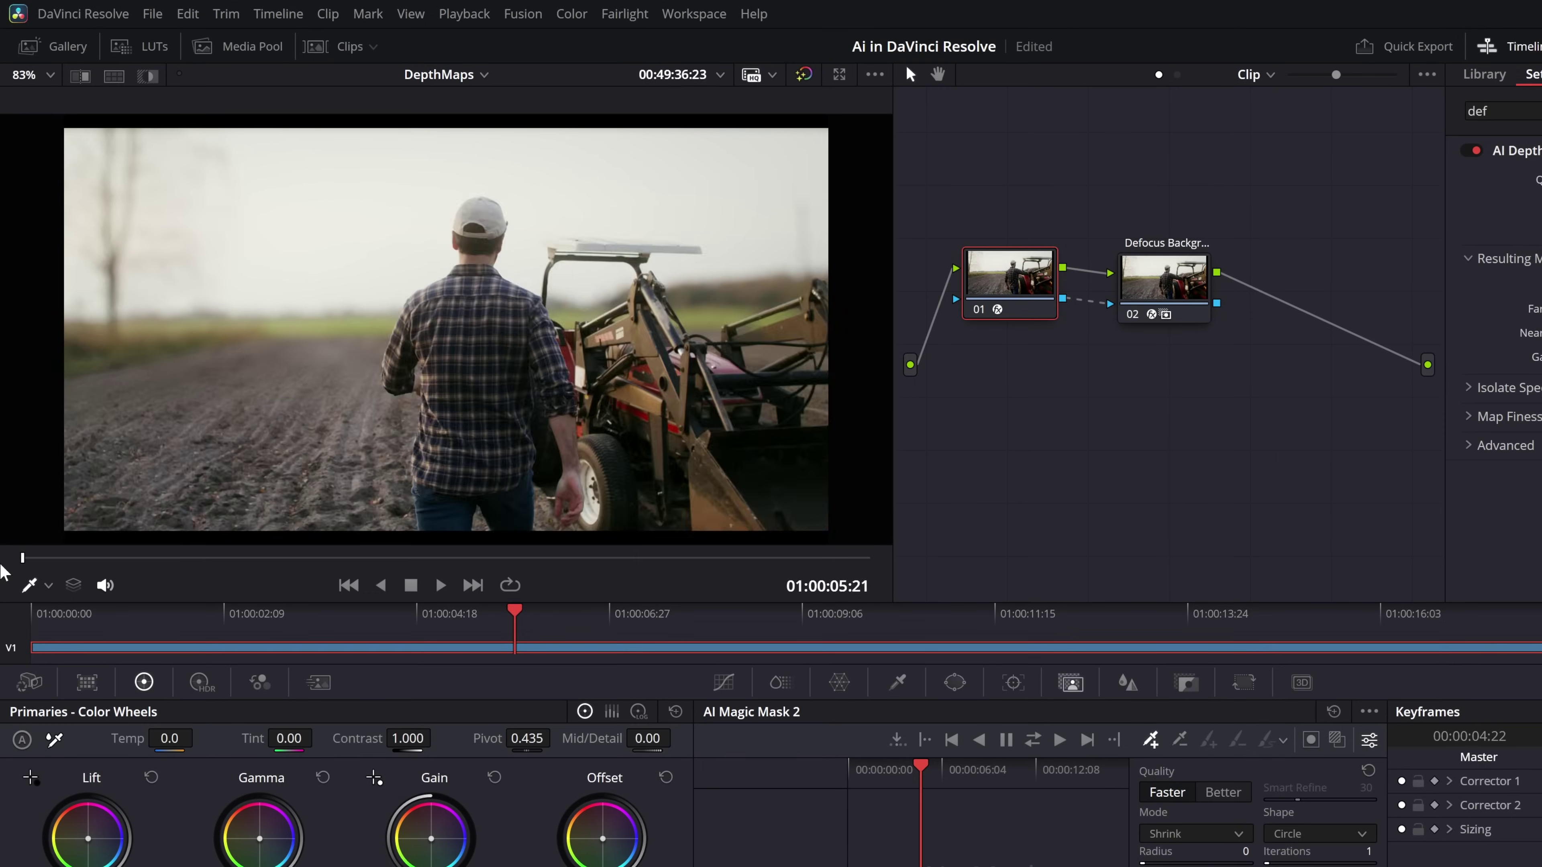
Step: Play the clip from its start to about 01:00:04:09 to review the depth-based background blur
{"action": "key", "text": "Home"}
{"action": "key", "text": "space"}
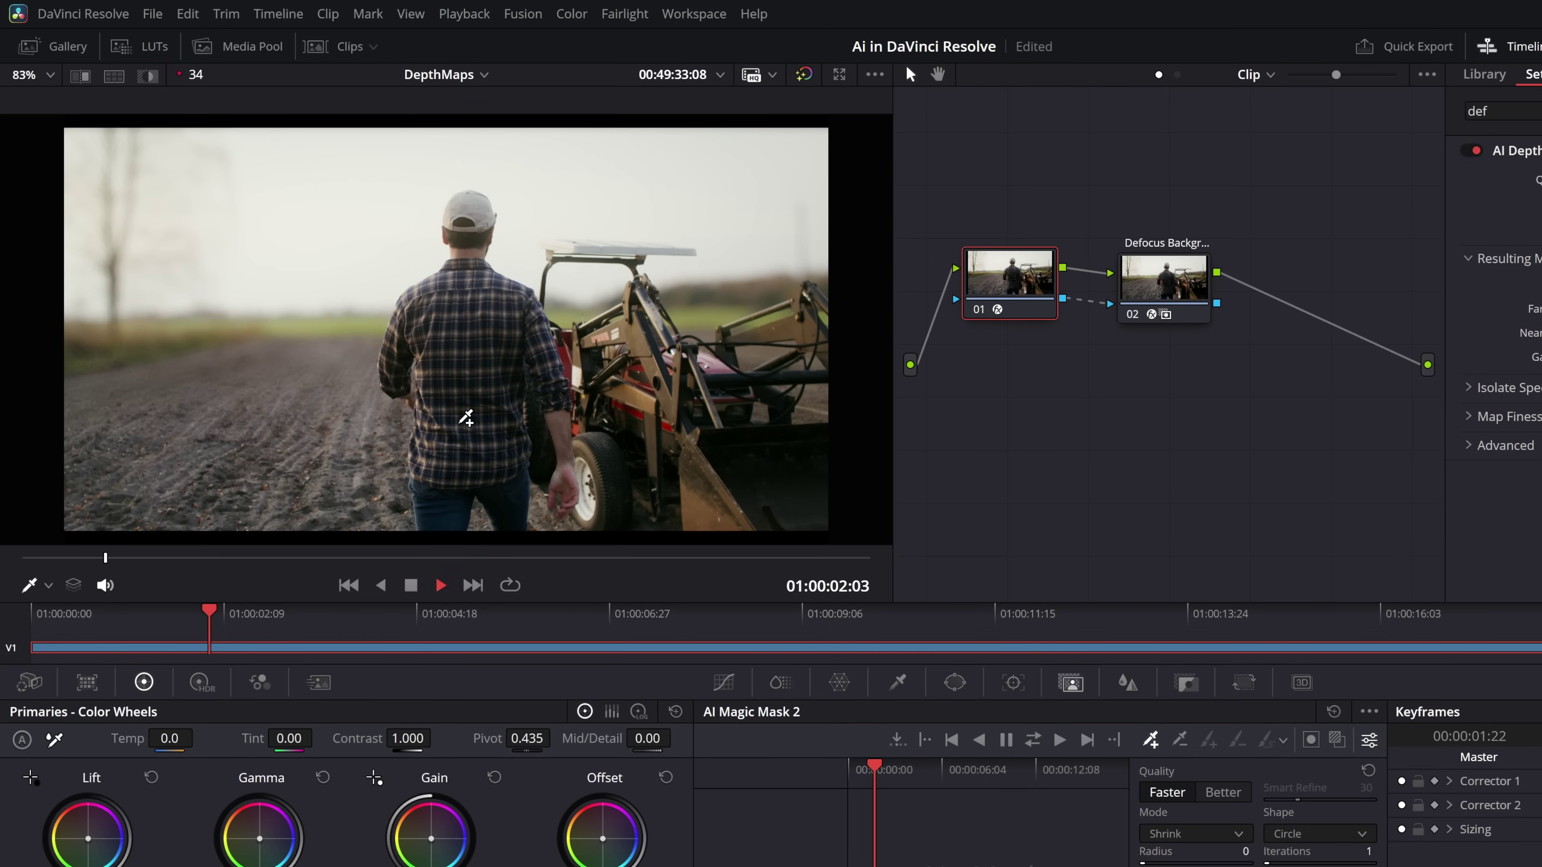
{"action": "key", "text": "space"}
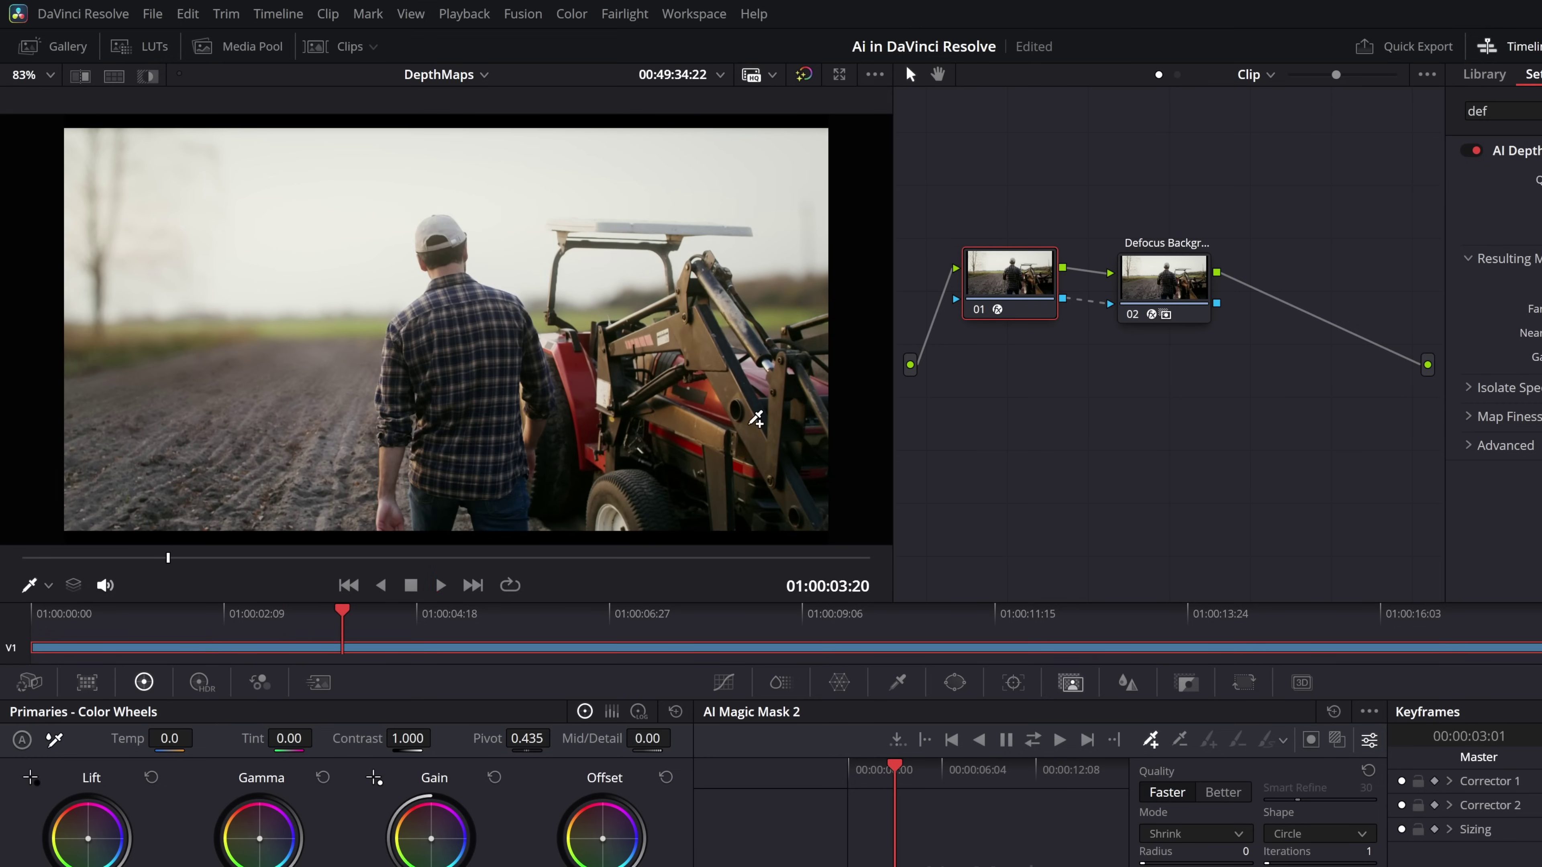
{"action": "key", "text": "space"}
Step: Toggle the Defocus Background node off and on repeatedly to compare the shot with and without the blur
{"action": "left_click", "coordinate": [1163, 285]}
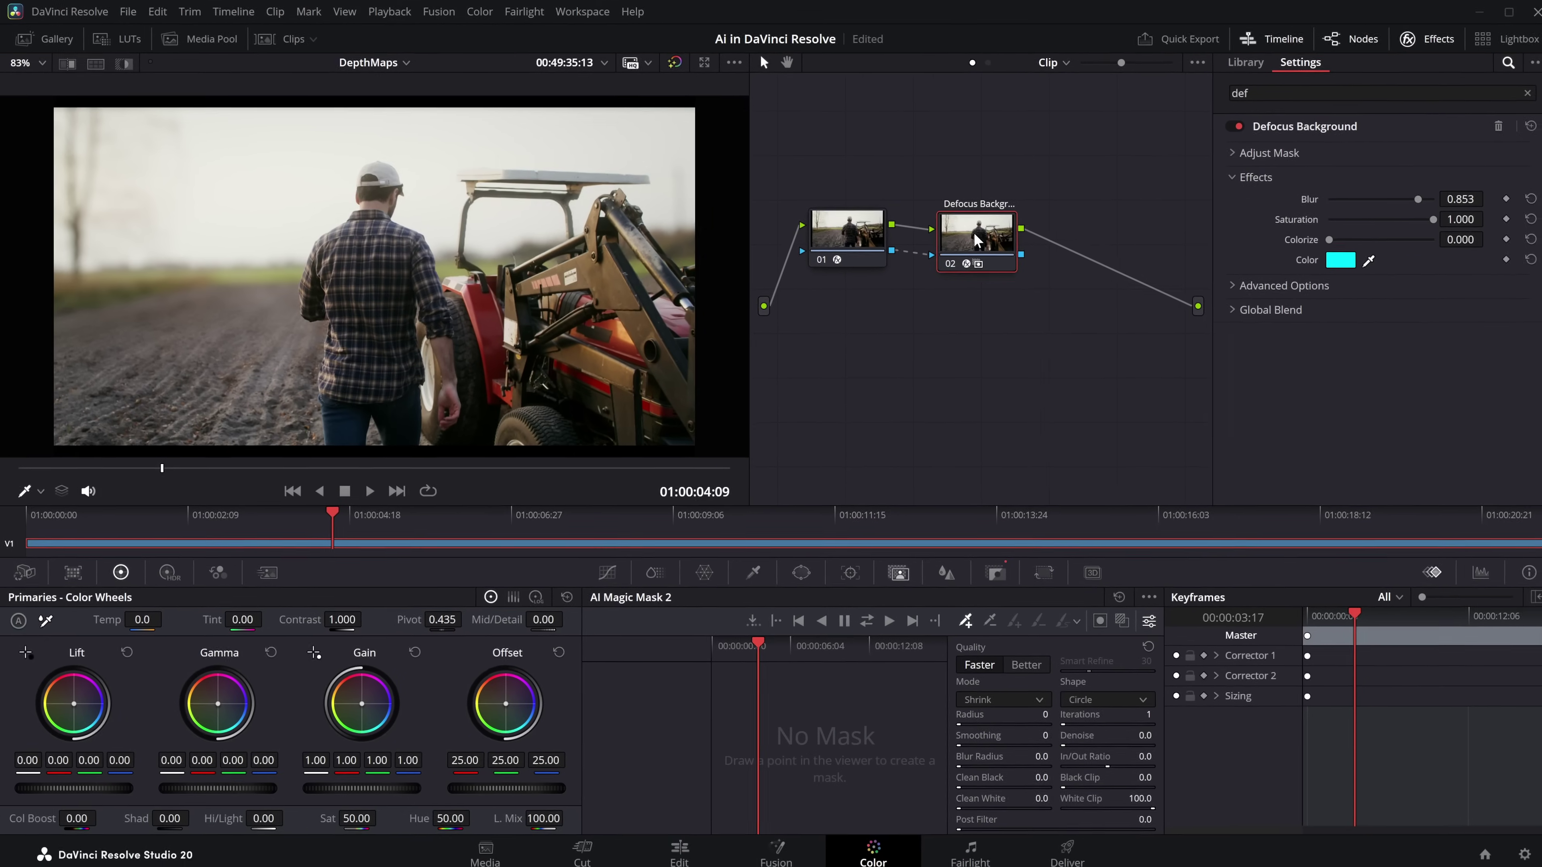
{"action": "key", "text": "ctrl+d"}
{"action": "key", "text": "ctrl+d"}
{"action": "key", "text": "ctrl+d"}
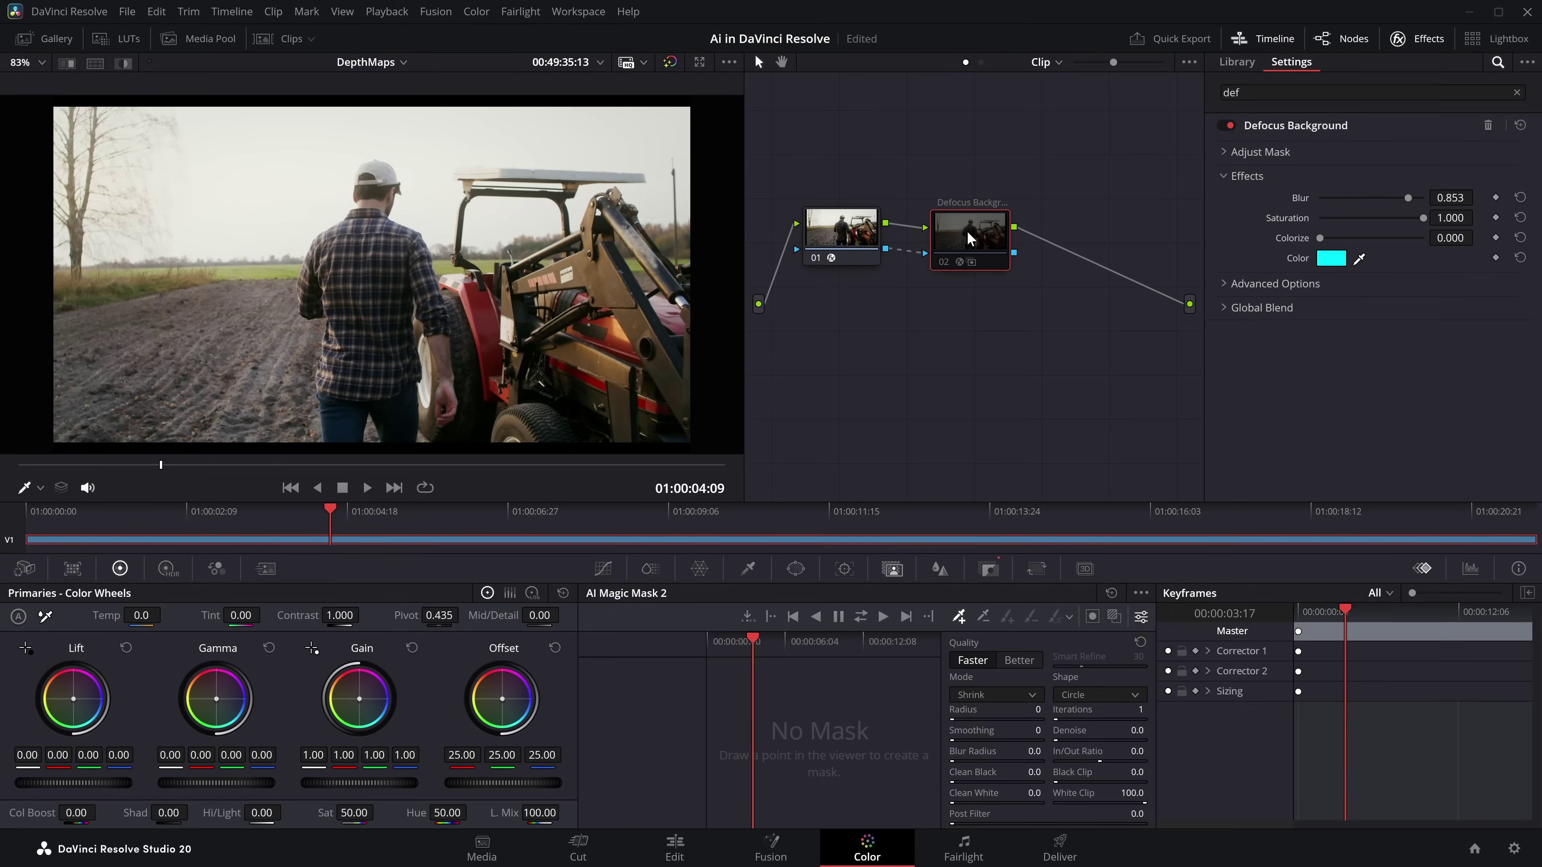
{"action": "key", "text": "ctrl+d"}
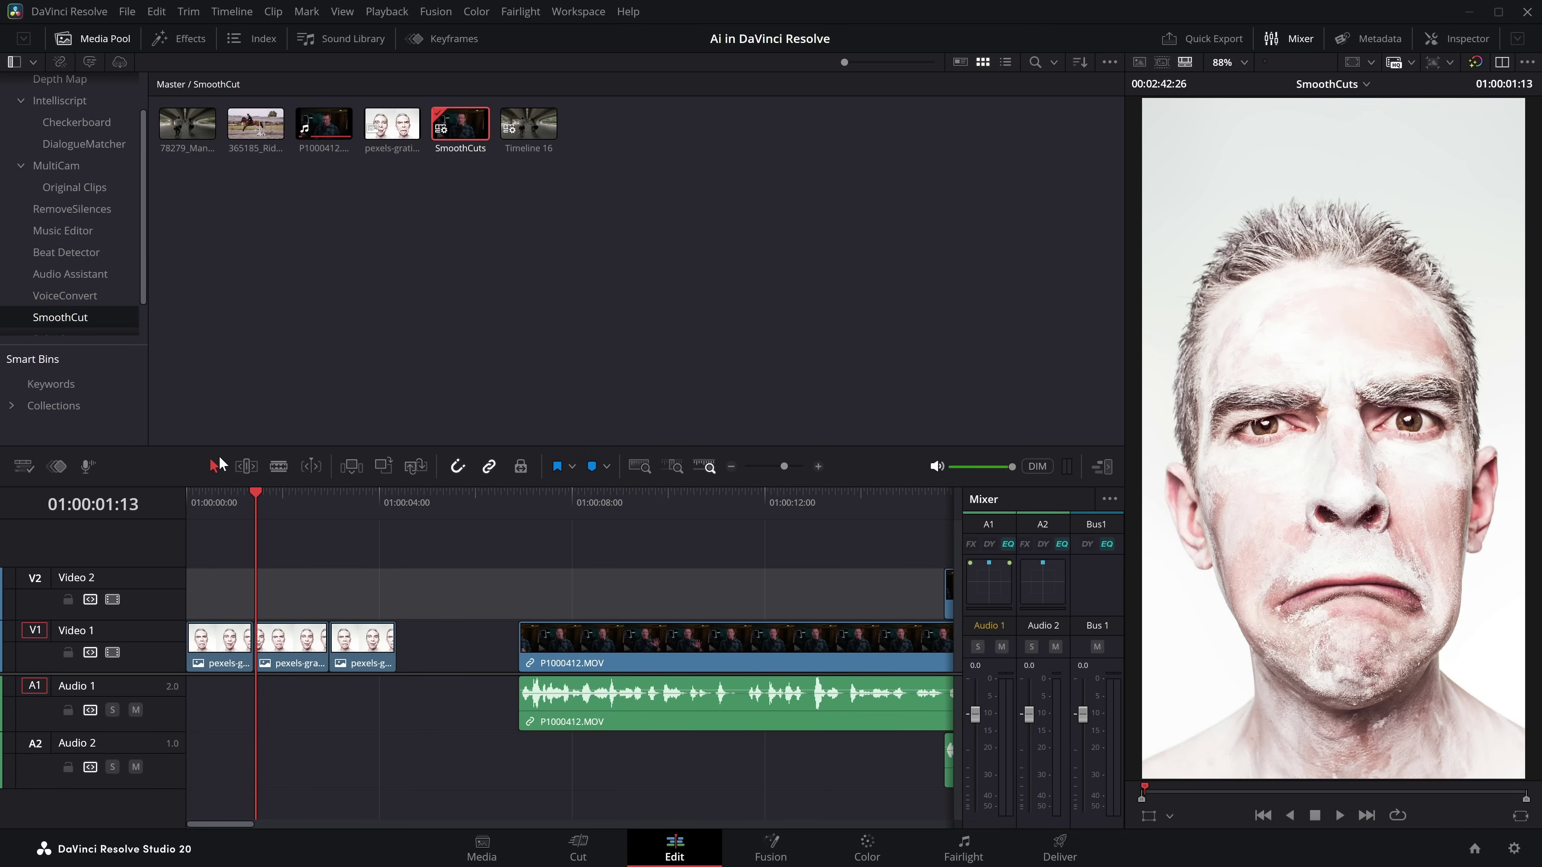
Step: Add a Smooth Cut video transition at the cut between the first two face photo clips on Video 1
{"action": "scroll", "coordinate": [57, 238], "scroll_direction": "up", "scroll_amount": 2}
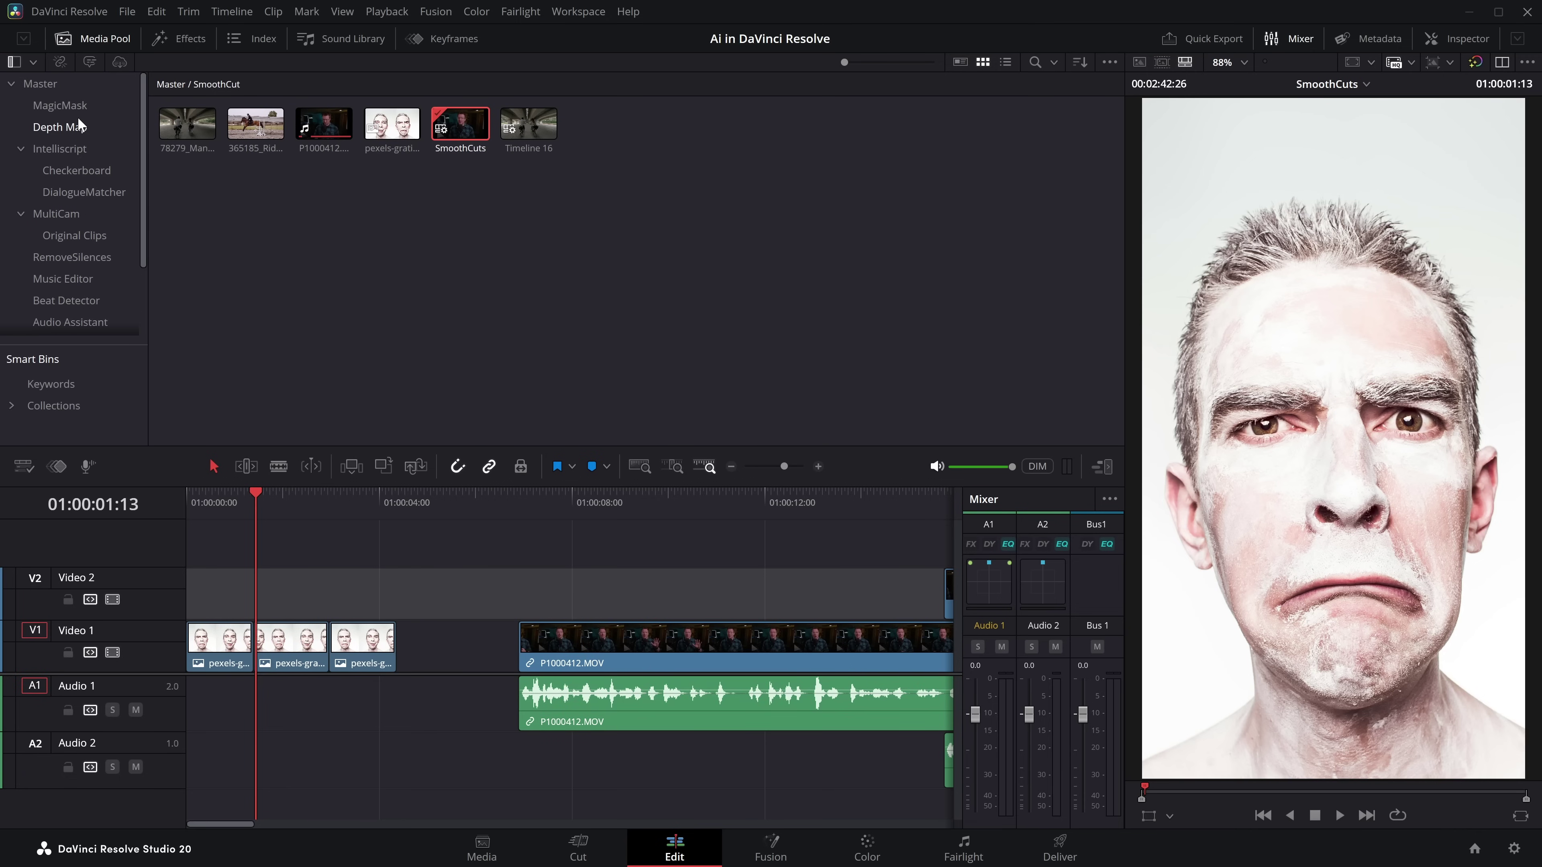
{"action": "left_click", "coordinate": [176, 40]}
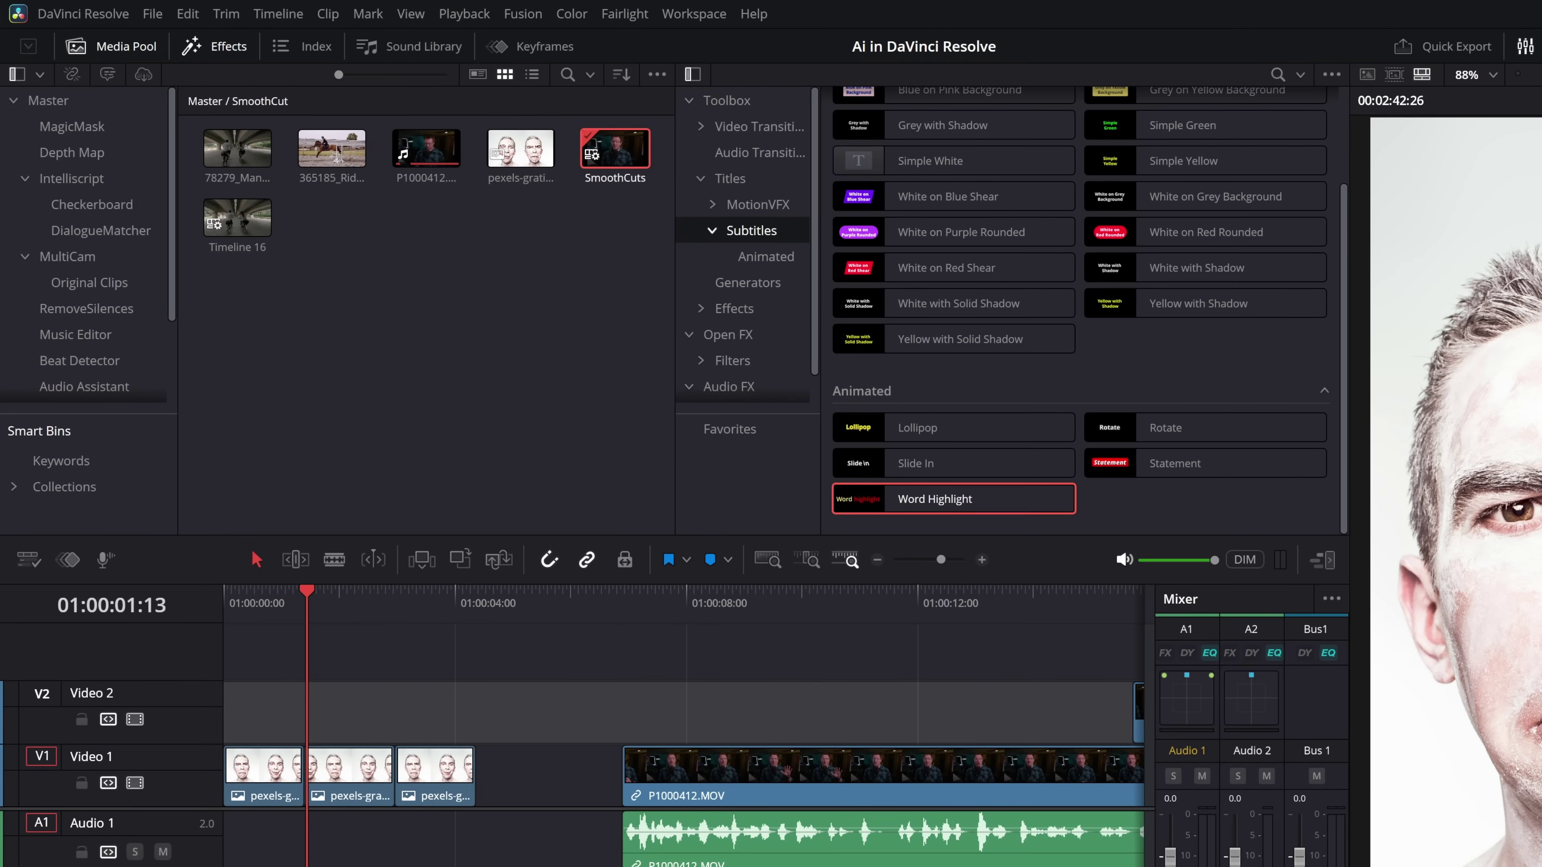
{"action": "scroll", "coordinate": [1068, 303], "scroll_direction": "up", "scroll_amount": 3}
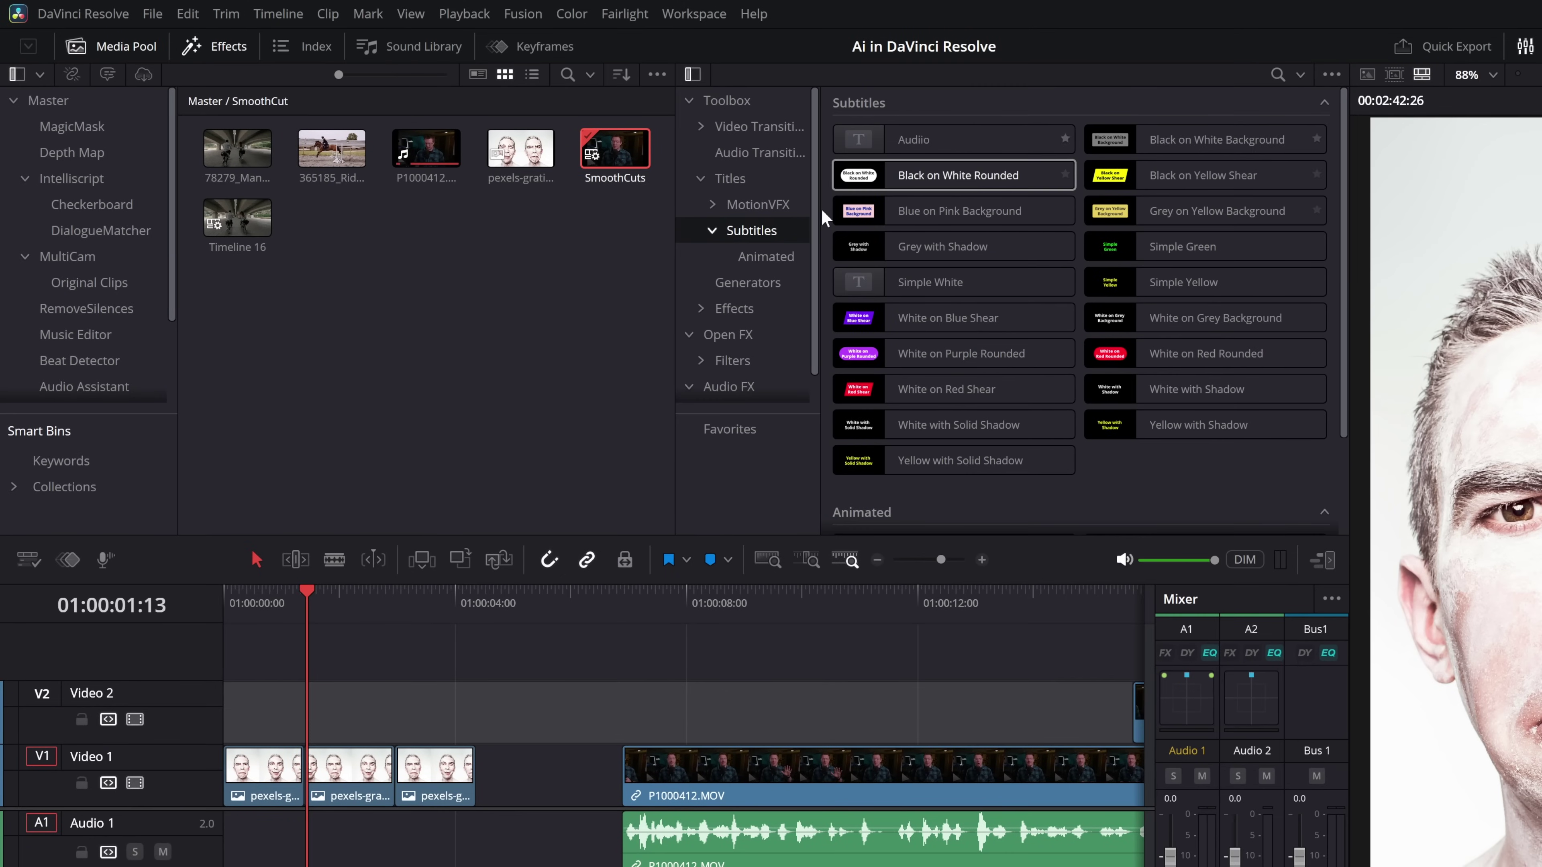
{"action": "left_click", "coordinate": [759, 127]}
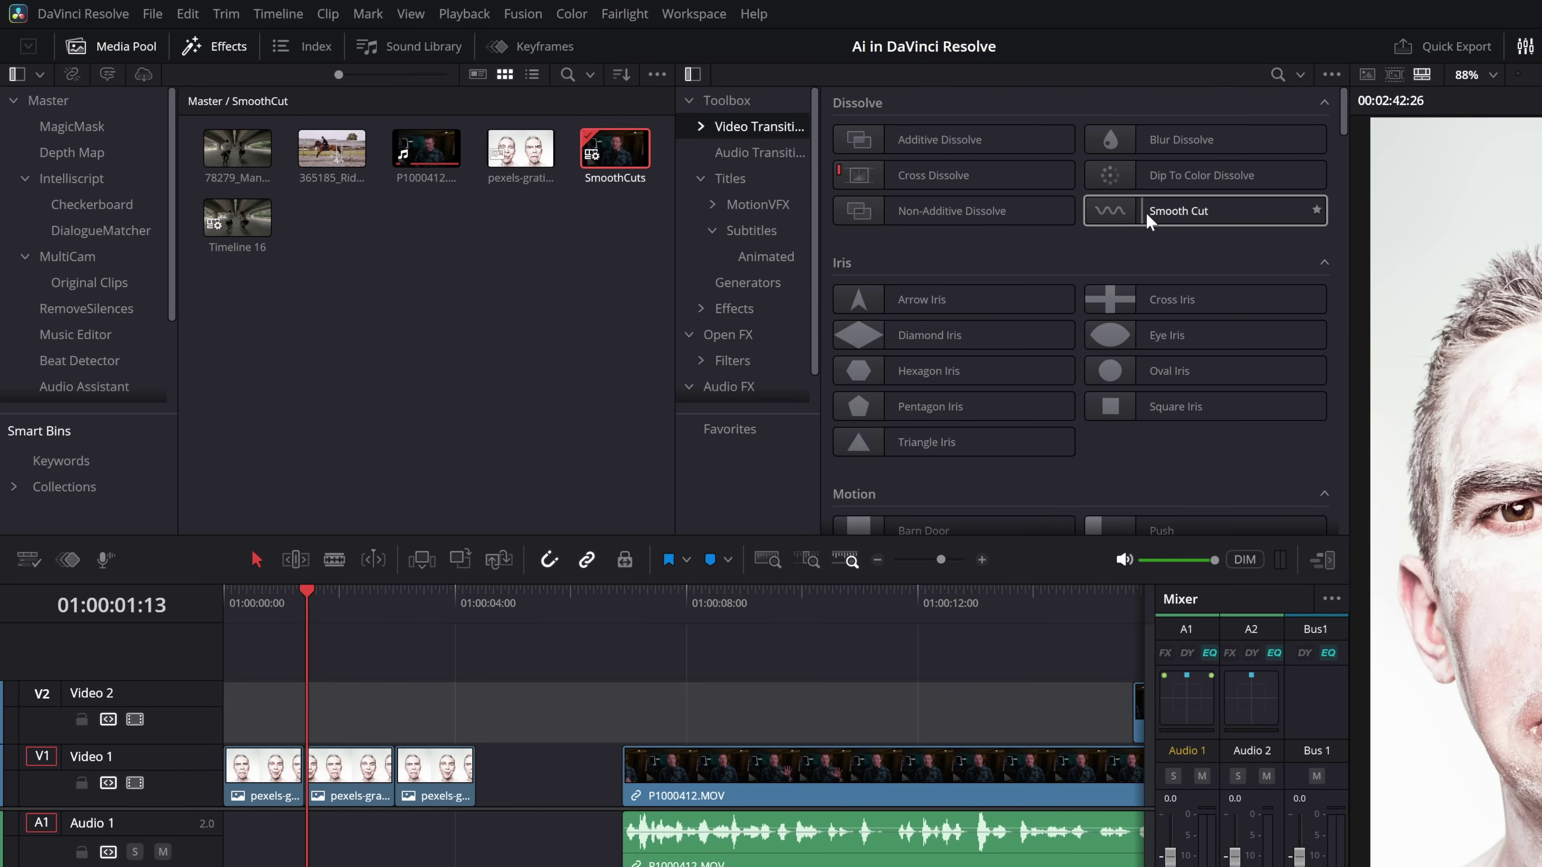
{"action": "left_click_drag", "start_coordinate": [1172, 221], "coordinate": [314, 787]}
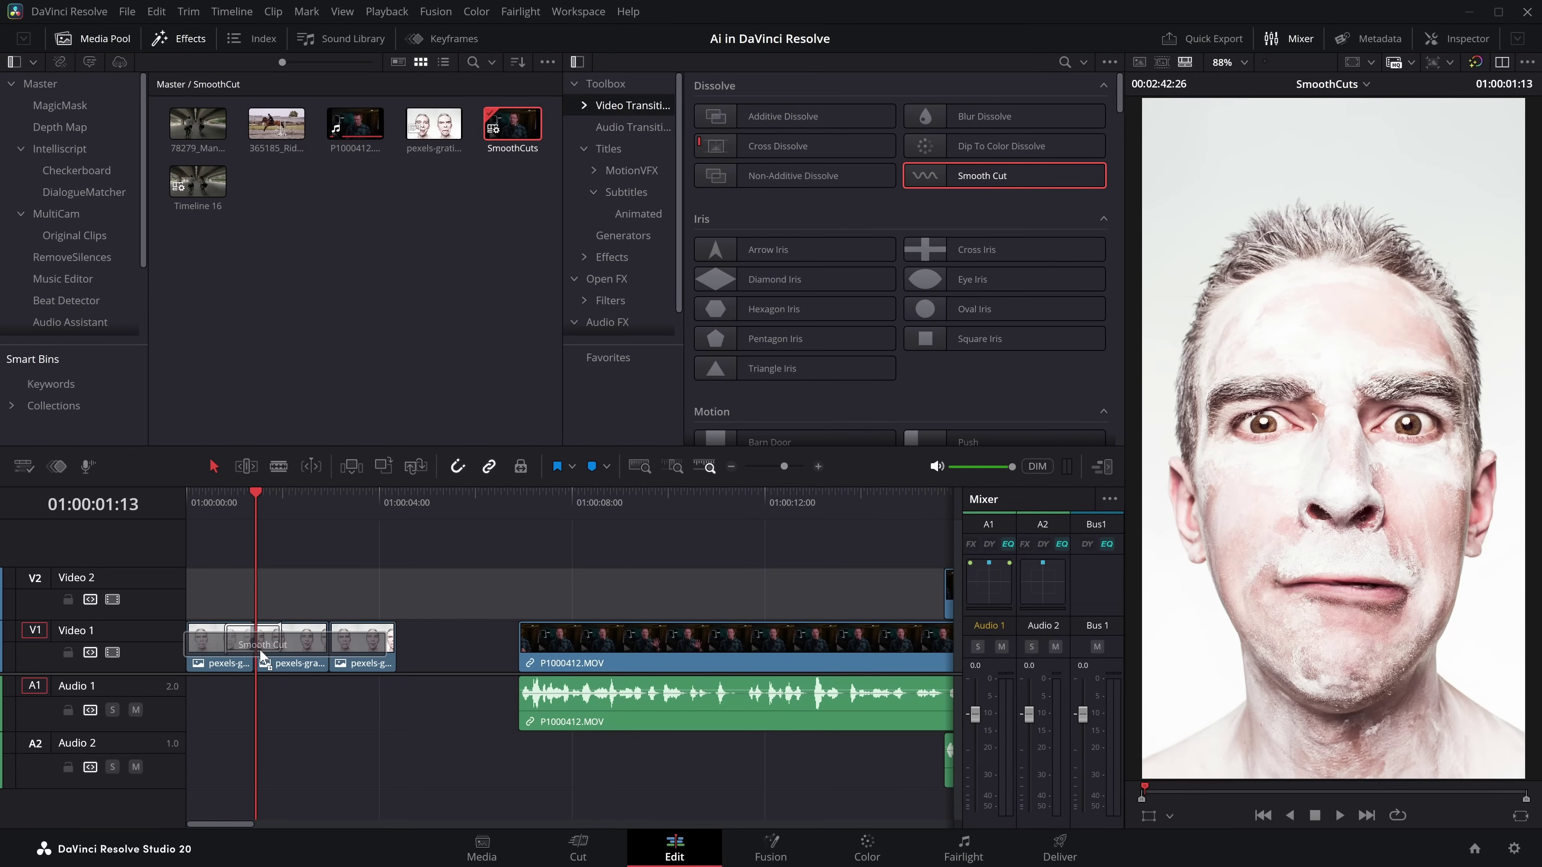
{"action": "left_click_drag", "start_coordinate": [261, 655], "coordinate": [290, 632]}
{"action": "left_click", "coordinate": [817, 467]}
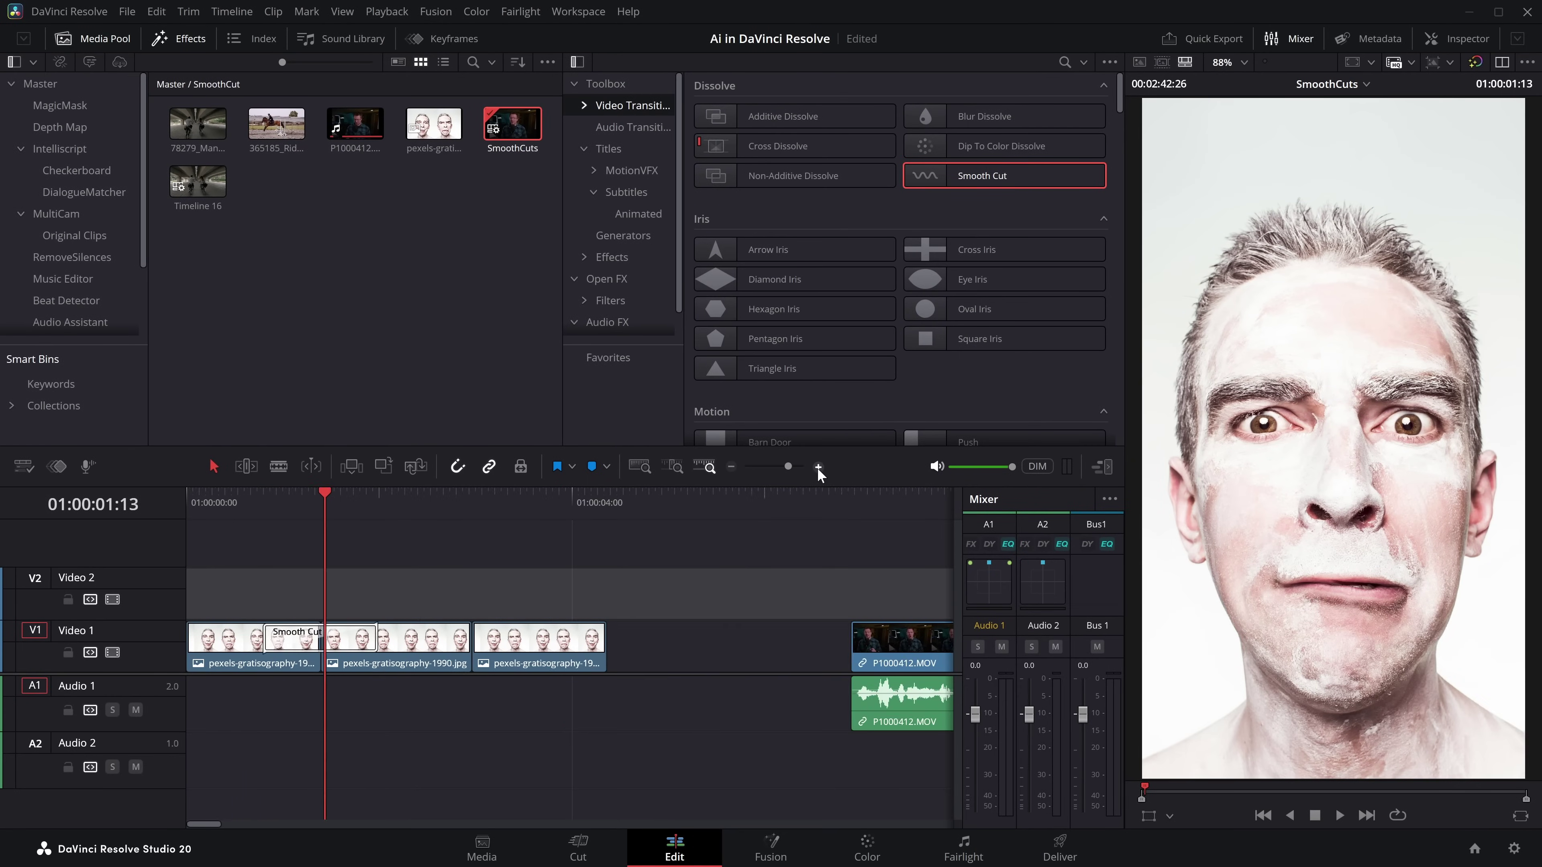
Step: Select the Smooth Cut transition between the first two face photos and open its settings for inspection
{"action": "left_click", "coordinate": [817, 467]}
{"action": "left_click", "coordinate": [464, 642]}
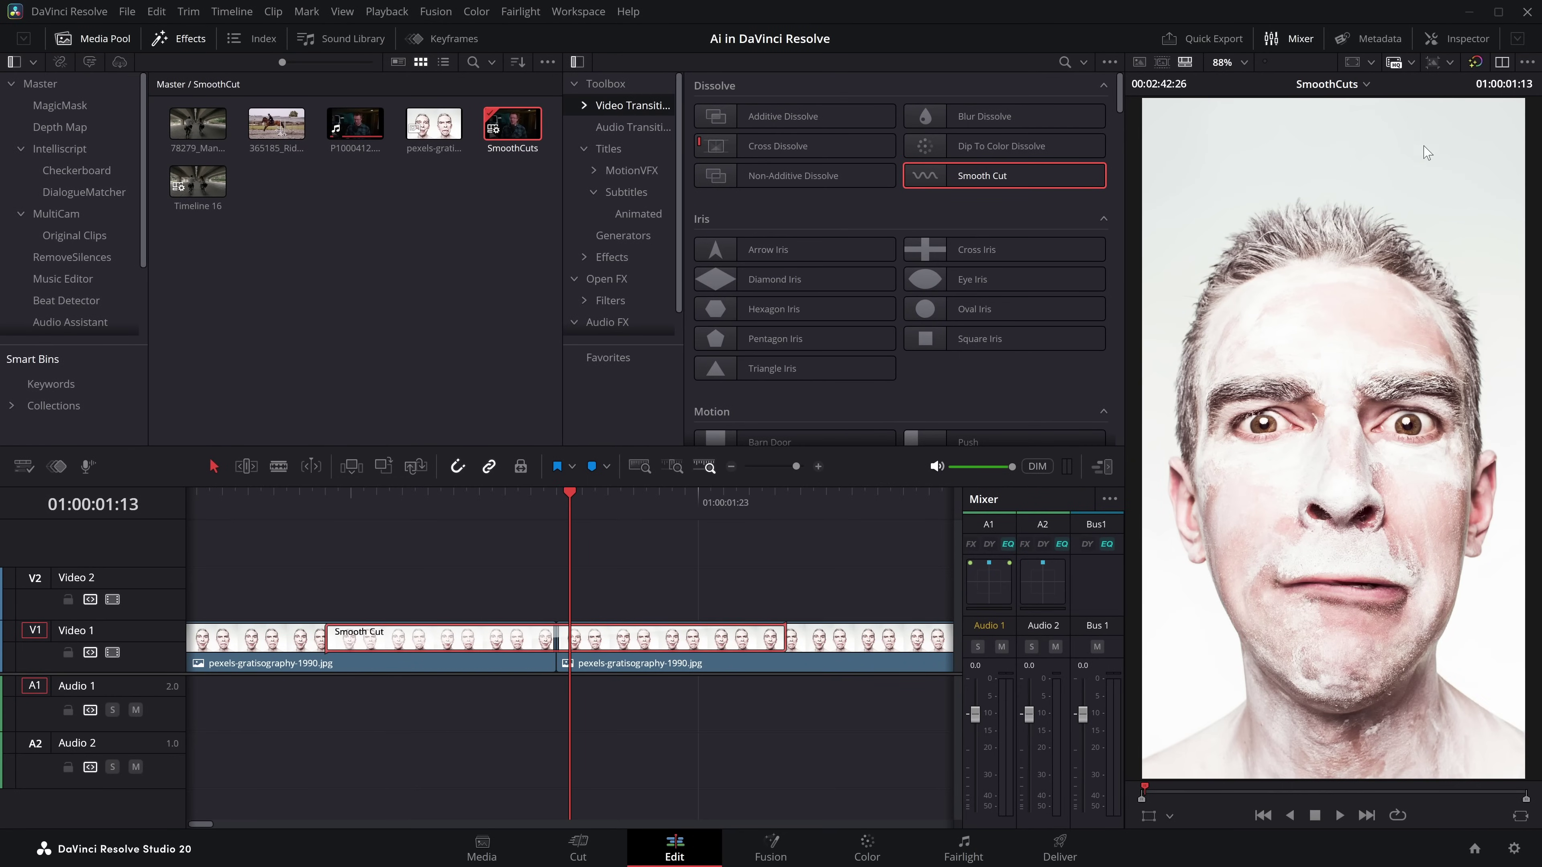
{"action": "left_click", "coordinate": [1456, 39]}
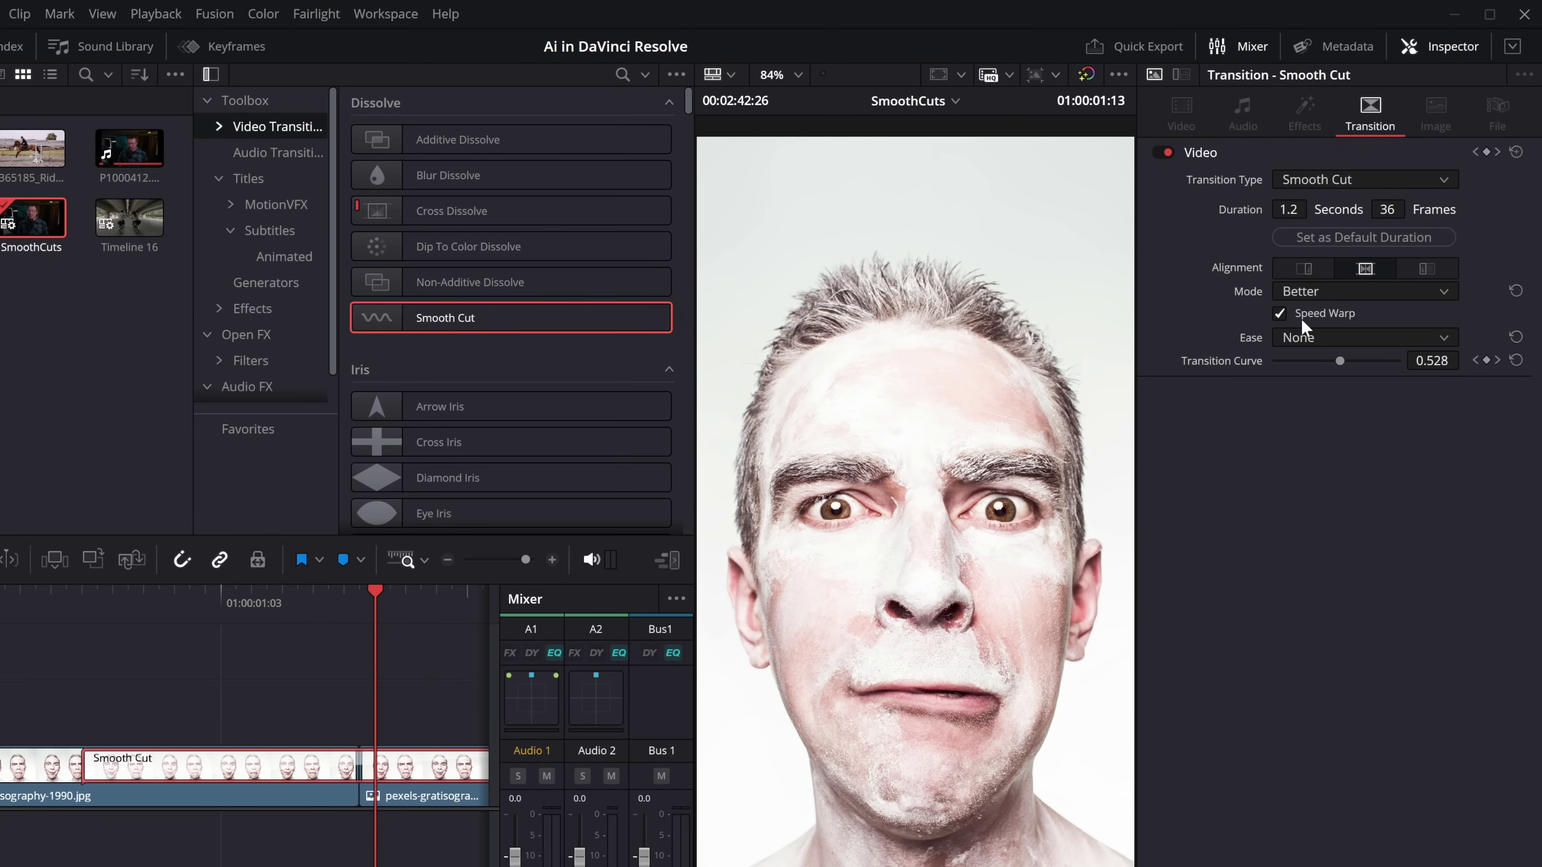
Step: Turn off Speed Warp on the Smooth Cut, play the transition to compare, and turn Speed Warp back on
{"action": "left_click", "coordinate": [1282, 312]}
{"action": "left_click", "coordinate": [67, 601]}
{"action": "key", "text": "space"}
{"action": "left_click", "coordinate": [82, 601]}
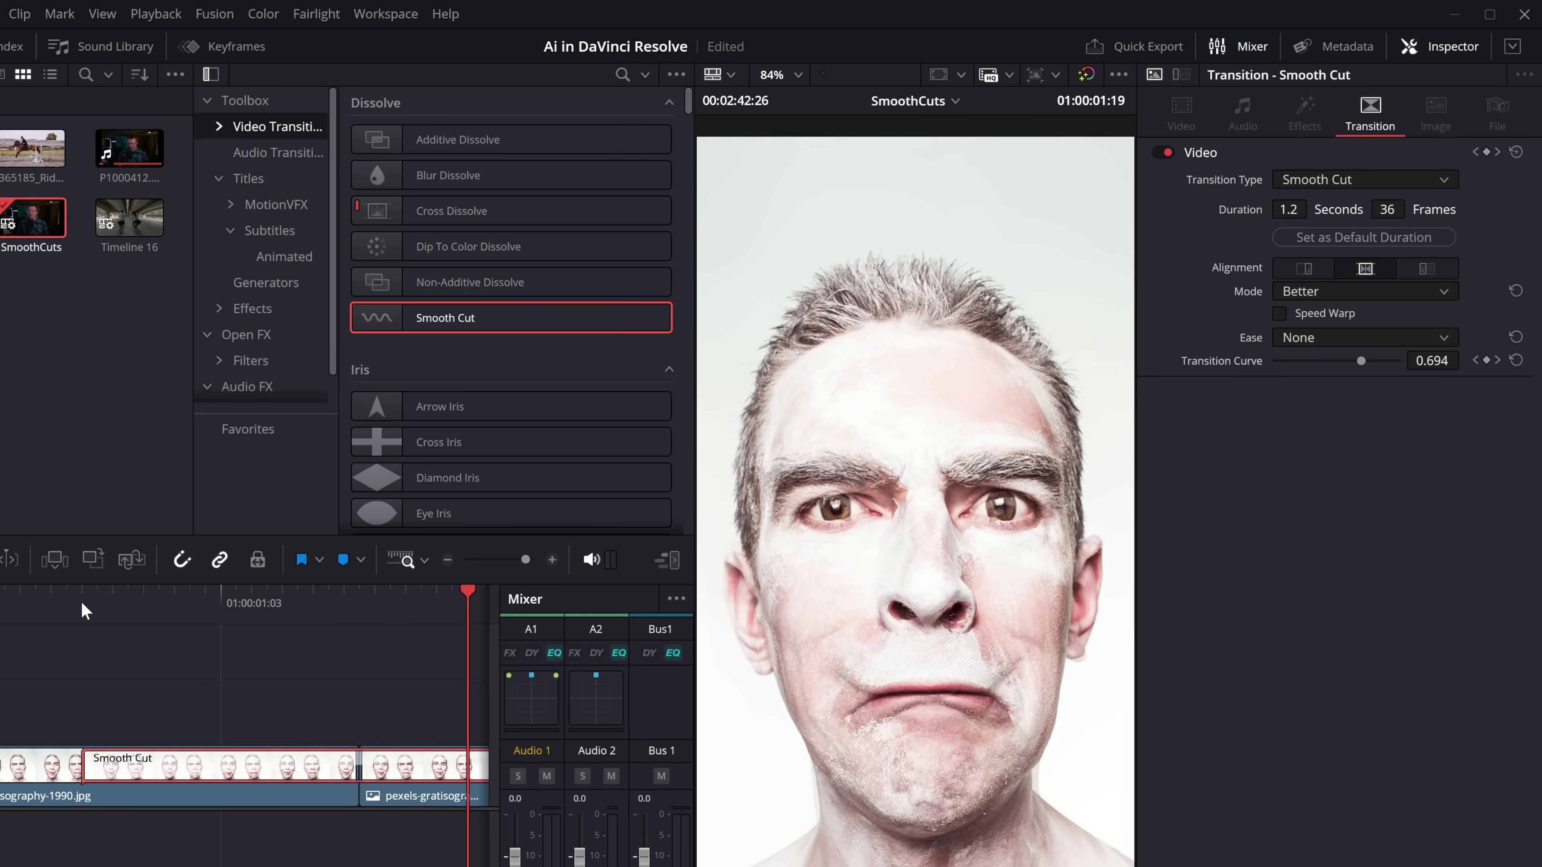
{"action": "left_click", "coordinate": [1279, 314]}
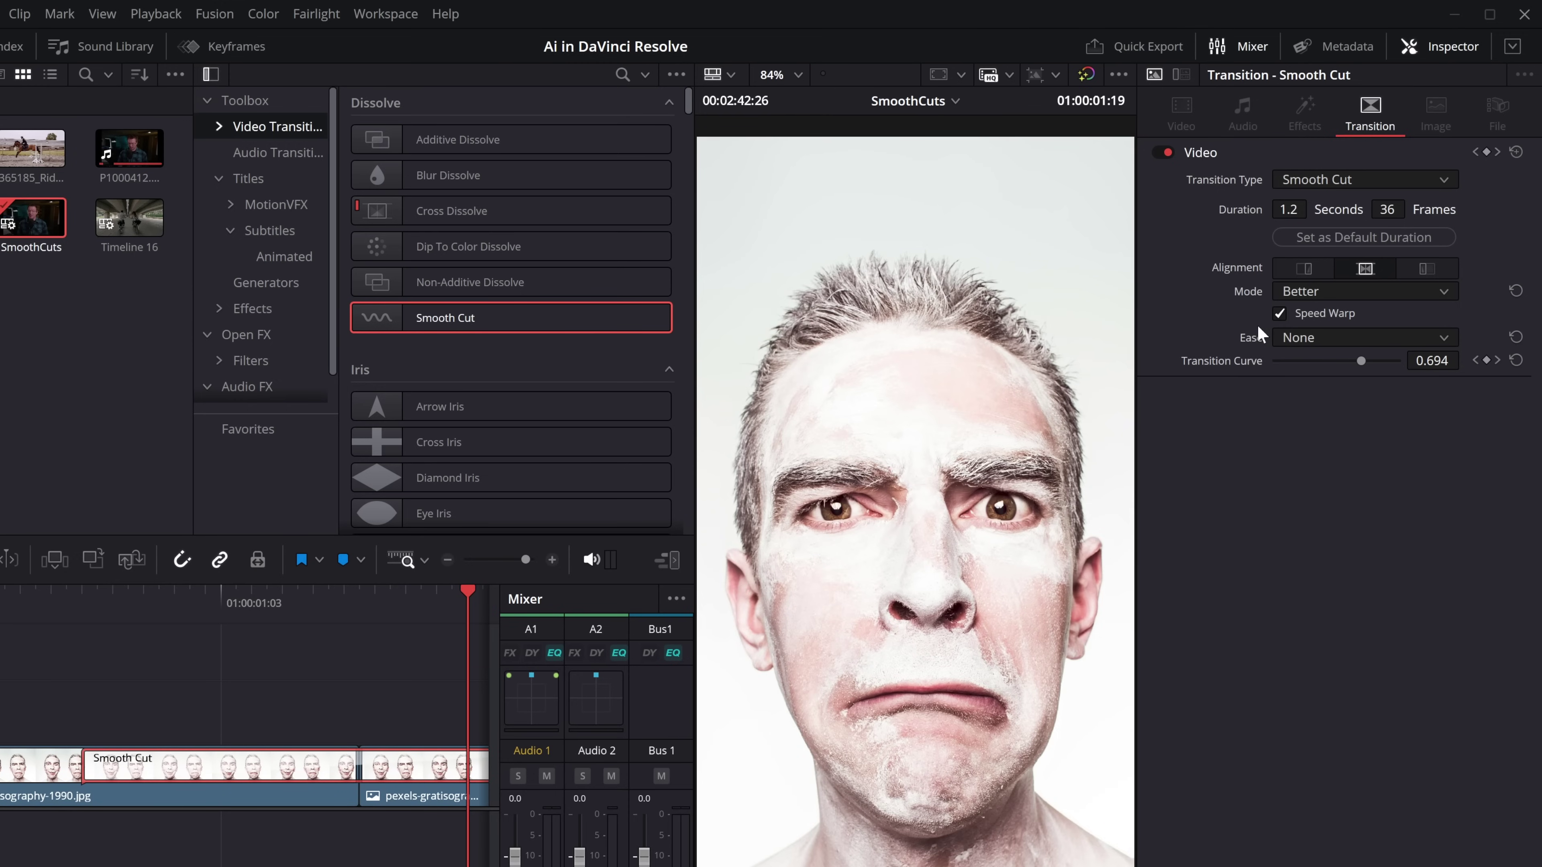
Step: Shorten the Smooth Cut between the first two face photos to 26 frames and play through it
{"action": "left_click", "coordinate": [449, 561]}
{"action": "left_click_drag", "start_coordinate": [104, 764], "coordinate": [139, 764]}
{"action": "left_click", "coordinate": [154, 605]}
{"action": "left_click_drag", "start_coordinate": [155, 603], "coordinate": [57, 599]}
{"action": "key", "text": "space"}
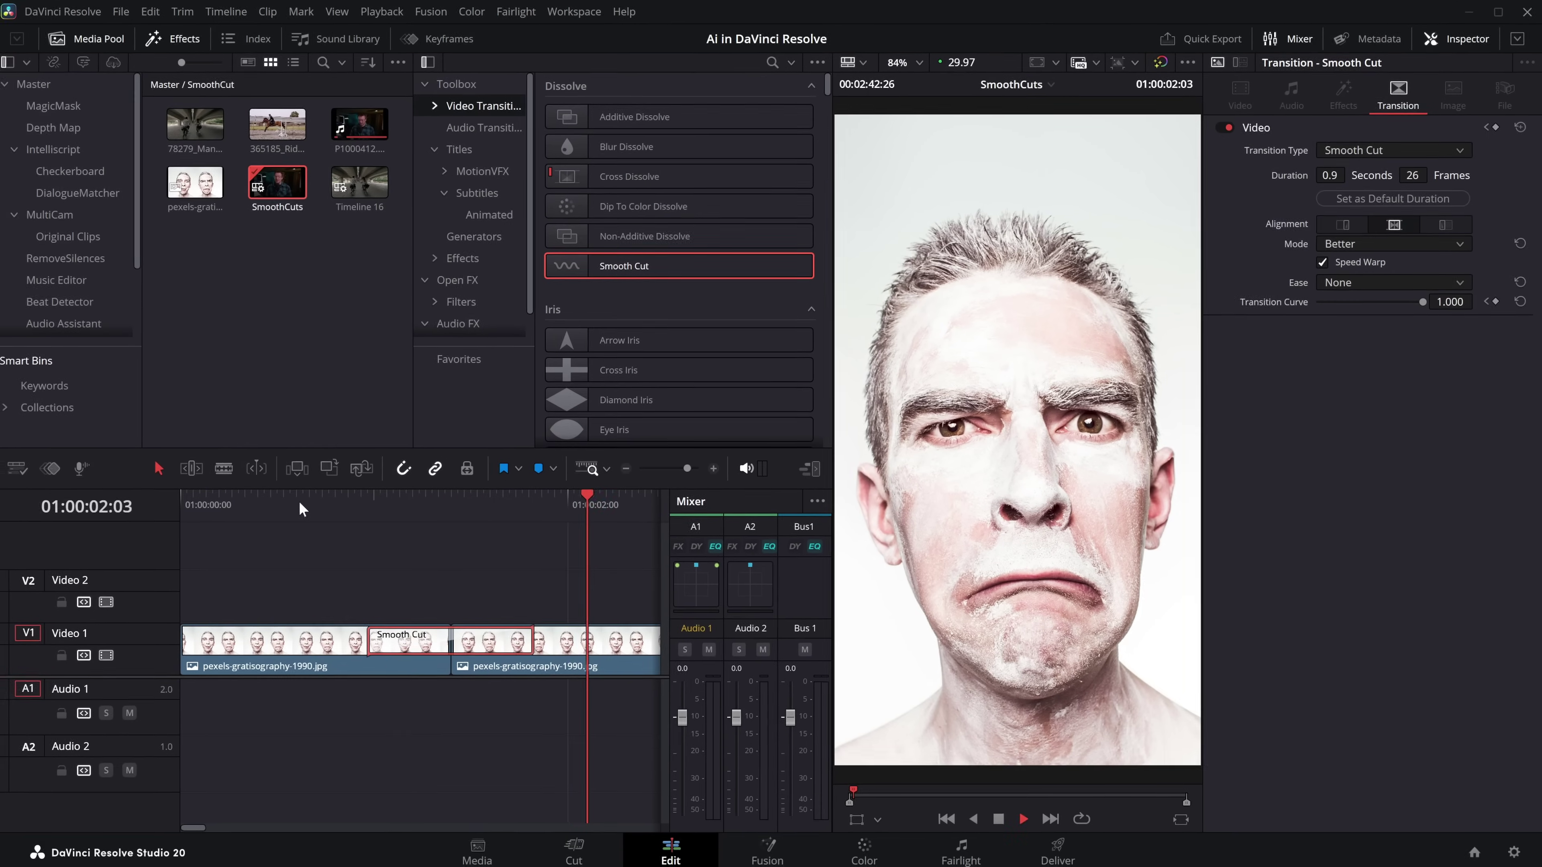
{"action": "key", "text": "space"}
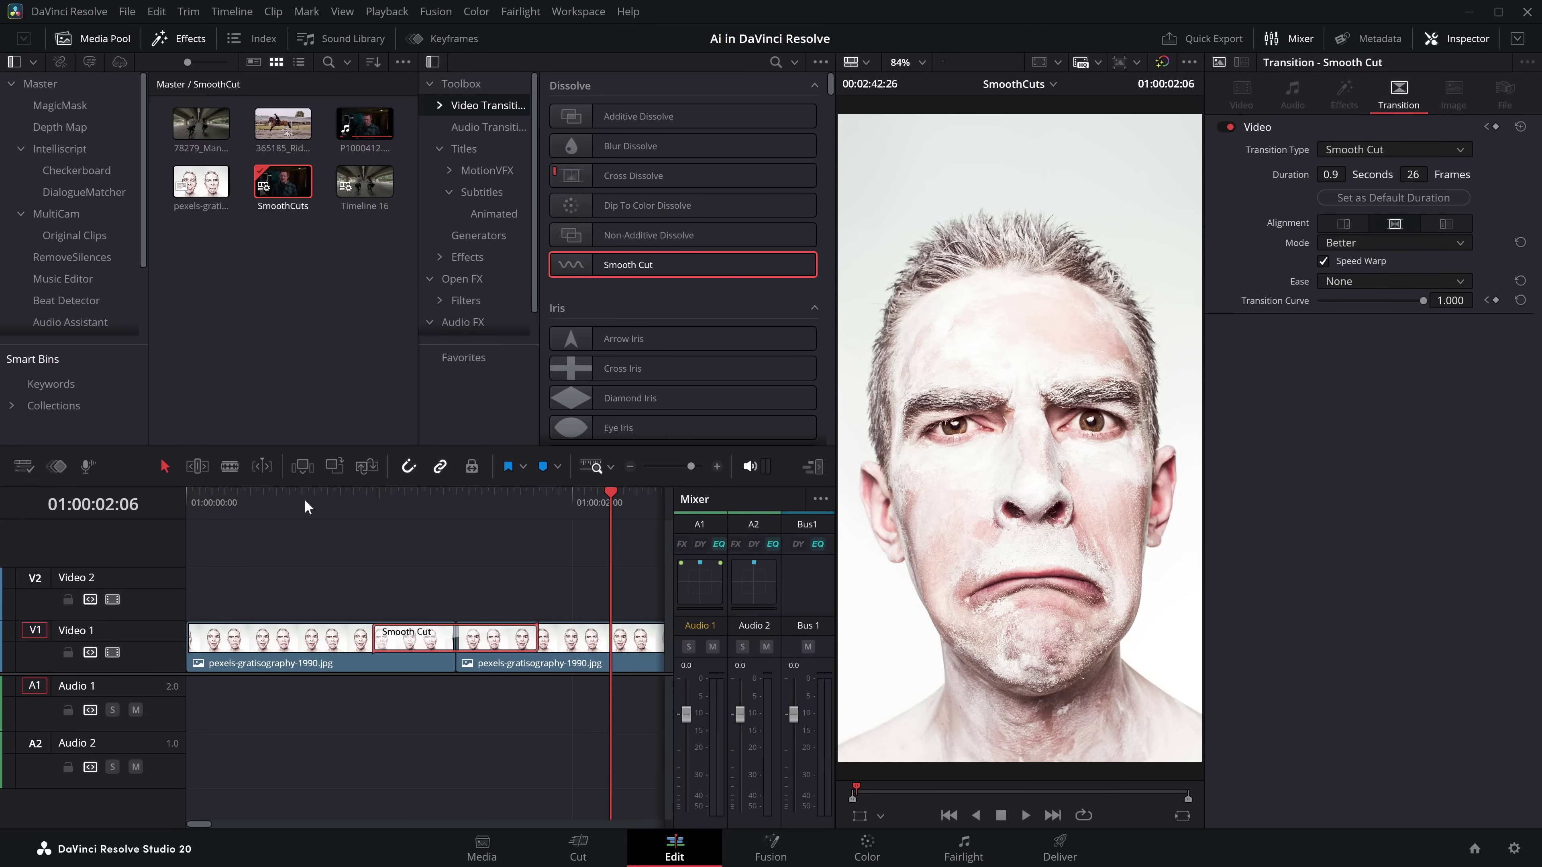
Step: Set the Smooth Cut's Ease to In & Out and shorten the transition to 16 frames, checking it in playback
{"action": "left_click", "coordinate": [1344, 280]}
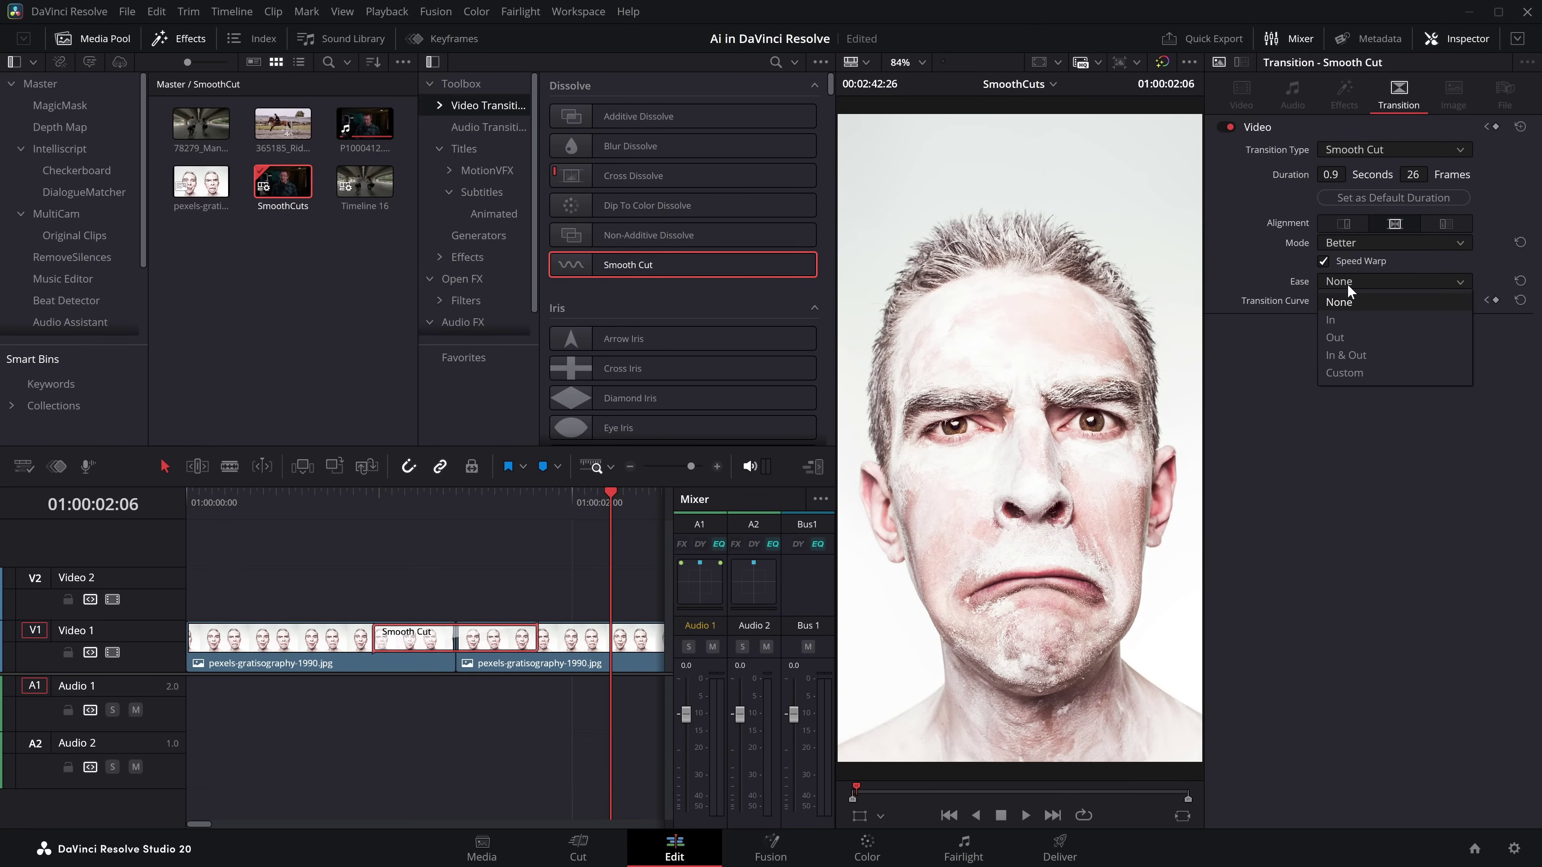
{"action": "left_click", "coordinate": [1353, 357]}
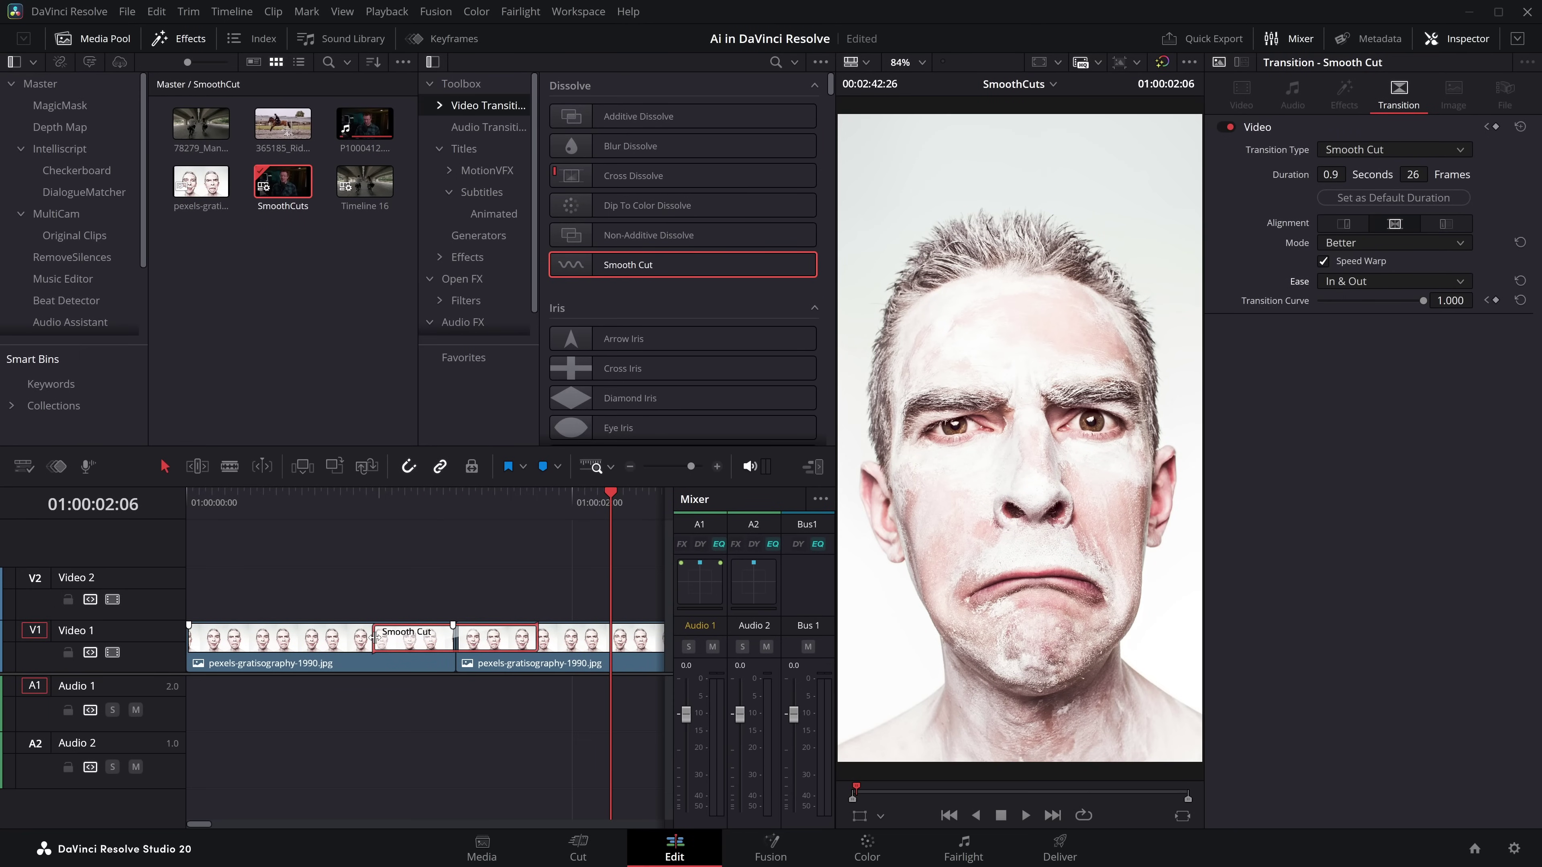
{"action": "left_click", "coordinate": [358, 510]}
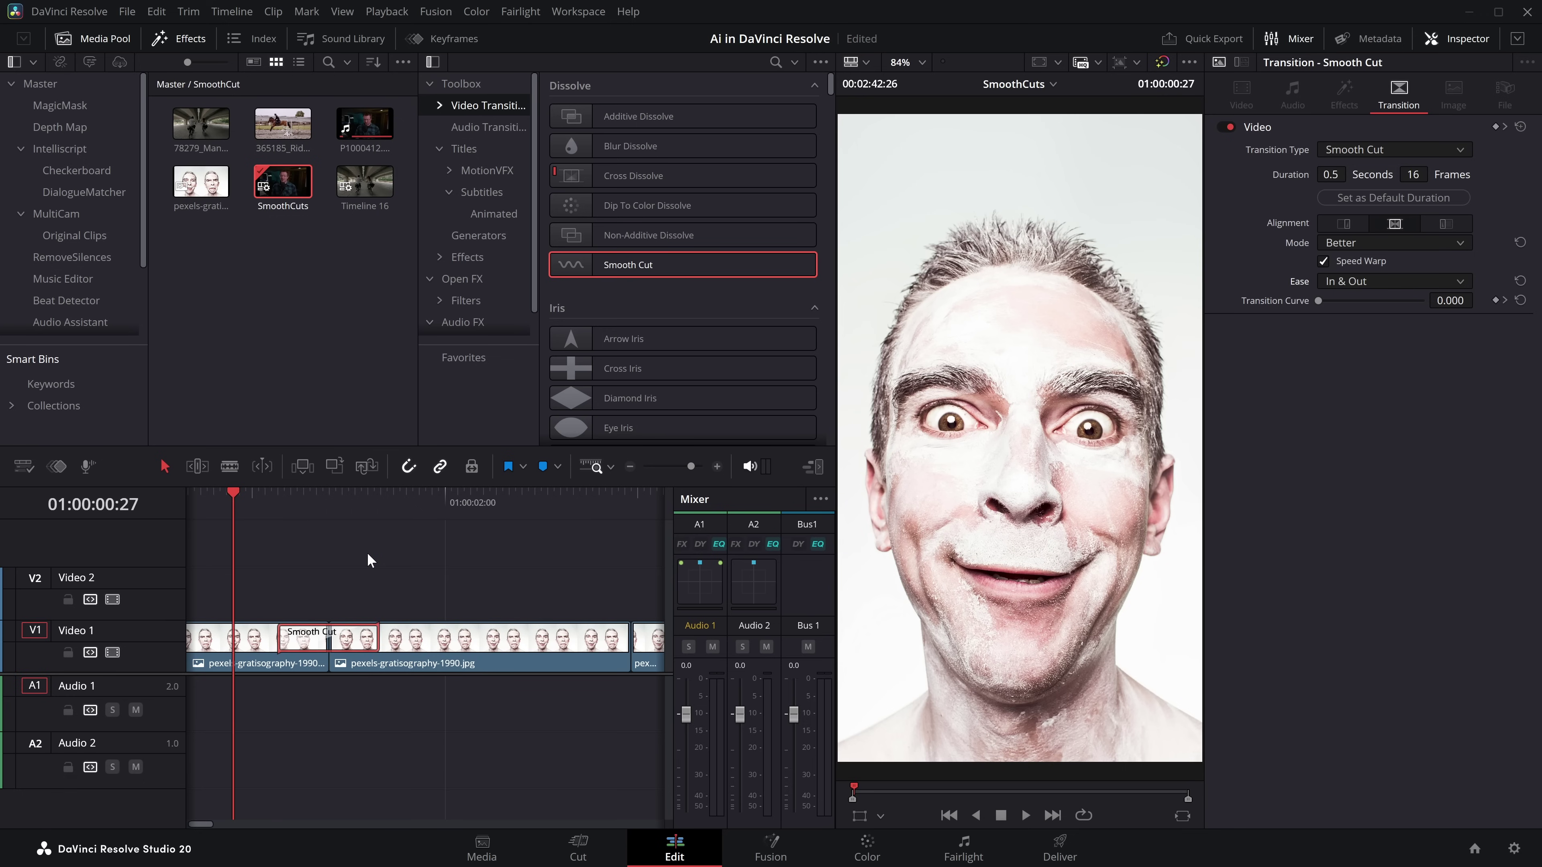
{"action": "key", "text": "space"}
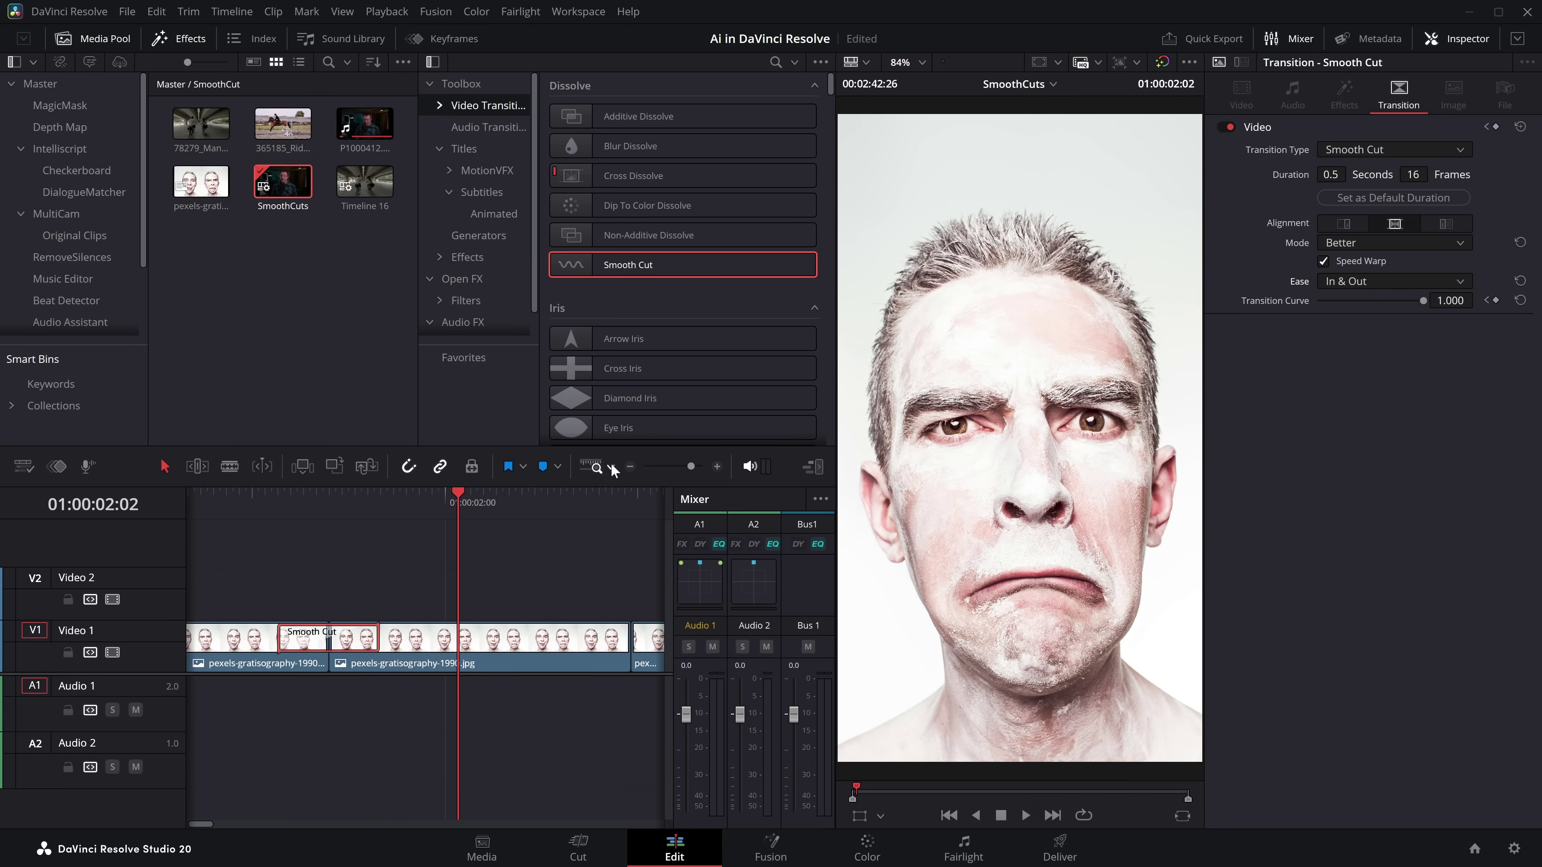
Step: Copy the 16-frame Smooth Cut onto the cut between the second and third face photos and play across it
{"action": "key", "text": "shift+z"}
{"action": "left_click_drag", "start_coordinate": [344, 632], "coordinate": [477, 642]}
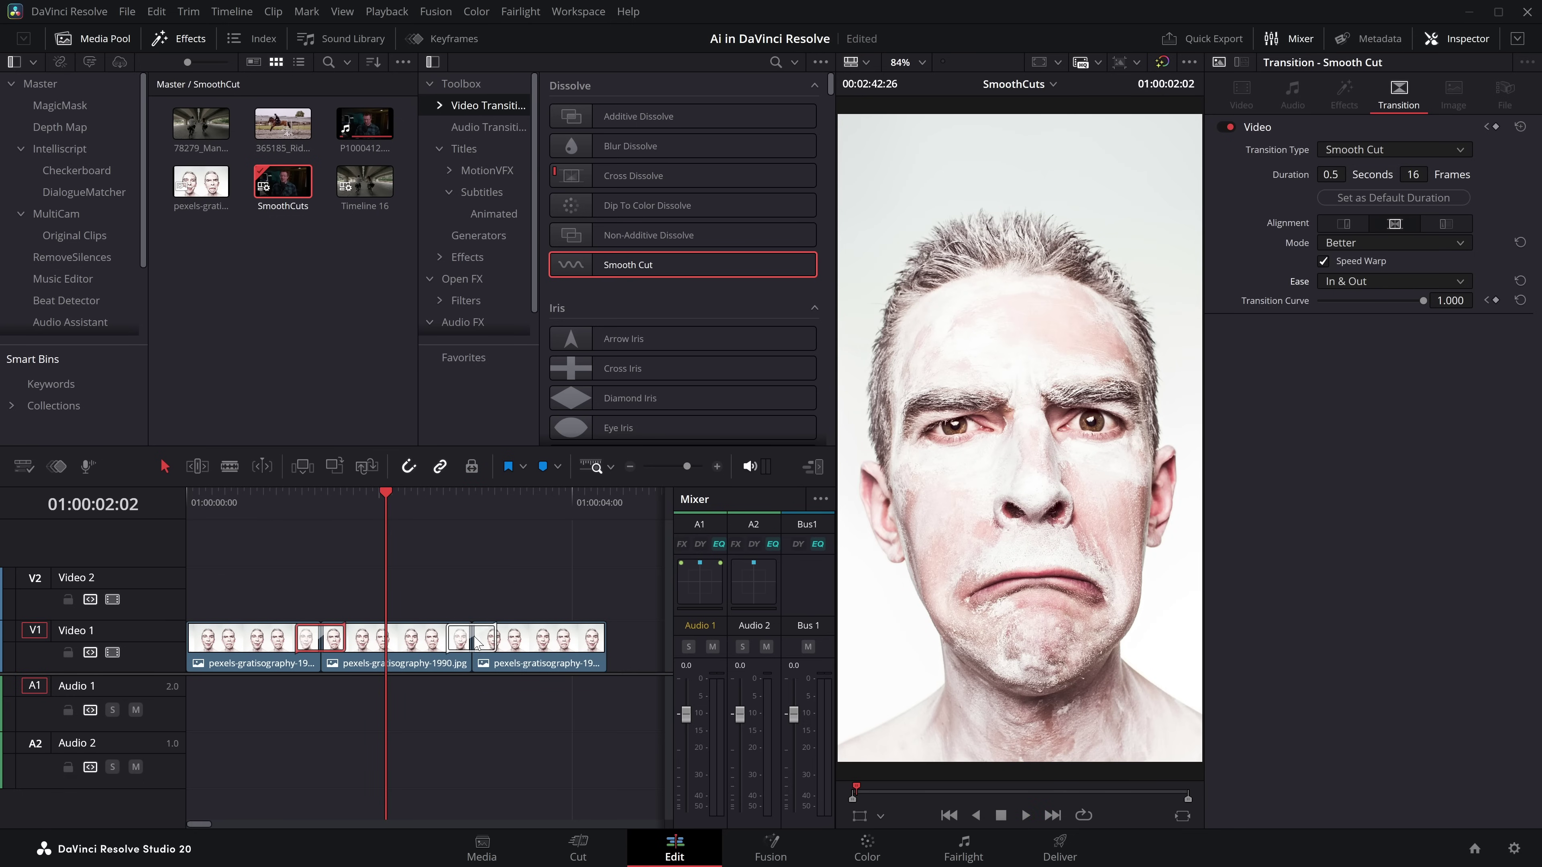
{"action": "left_click", "coordinate": [435, 504]}
{"action": "key", "text": "space"}
{"action": "left_click", "coordinate": [436, 503]}
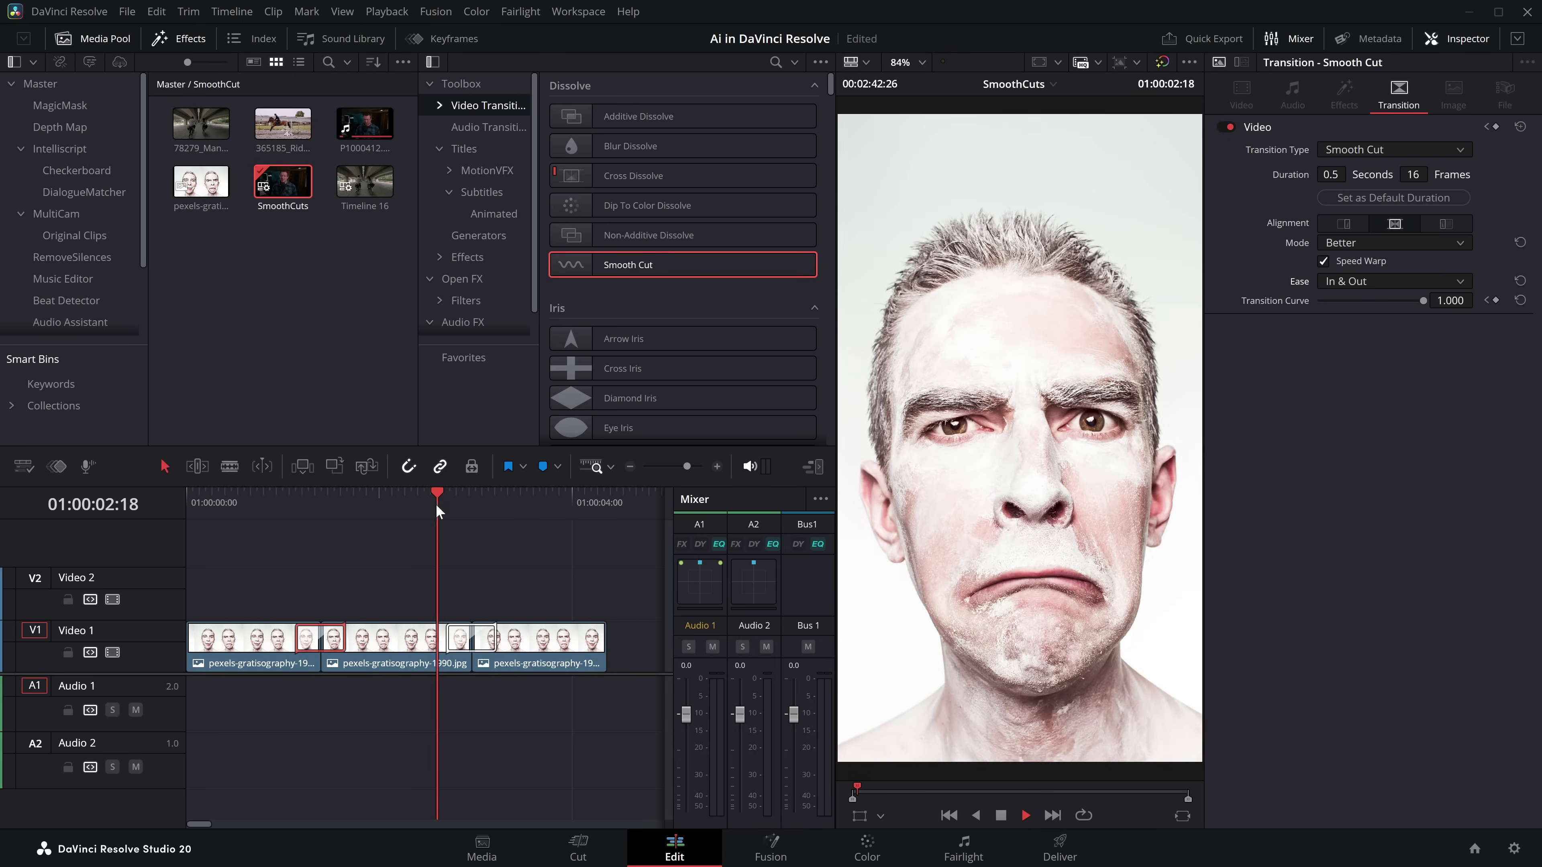
{"action": "left_click", "coordinate": [436, 504]}
{"action": "left_click", "coordinate": [446, 511]}
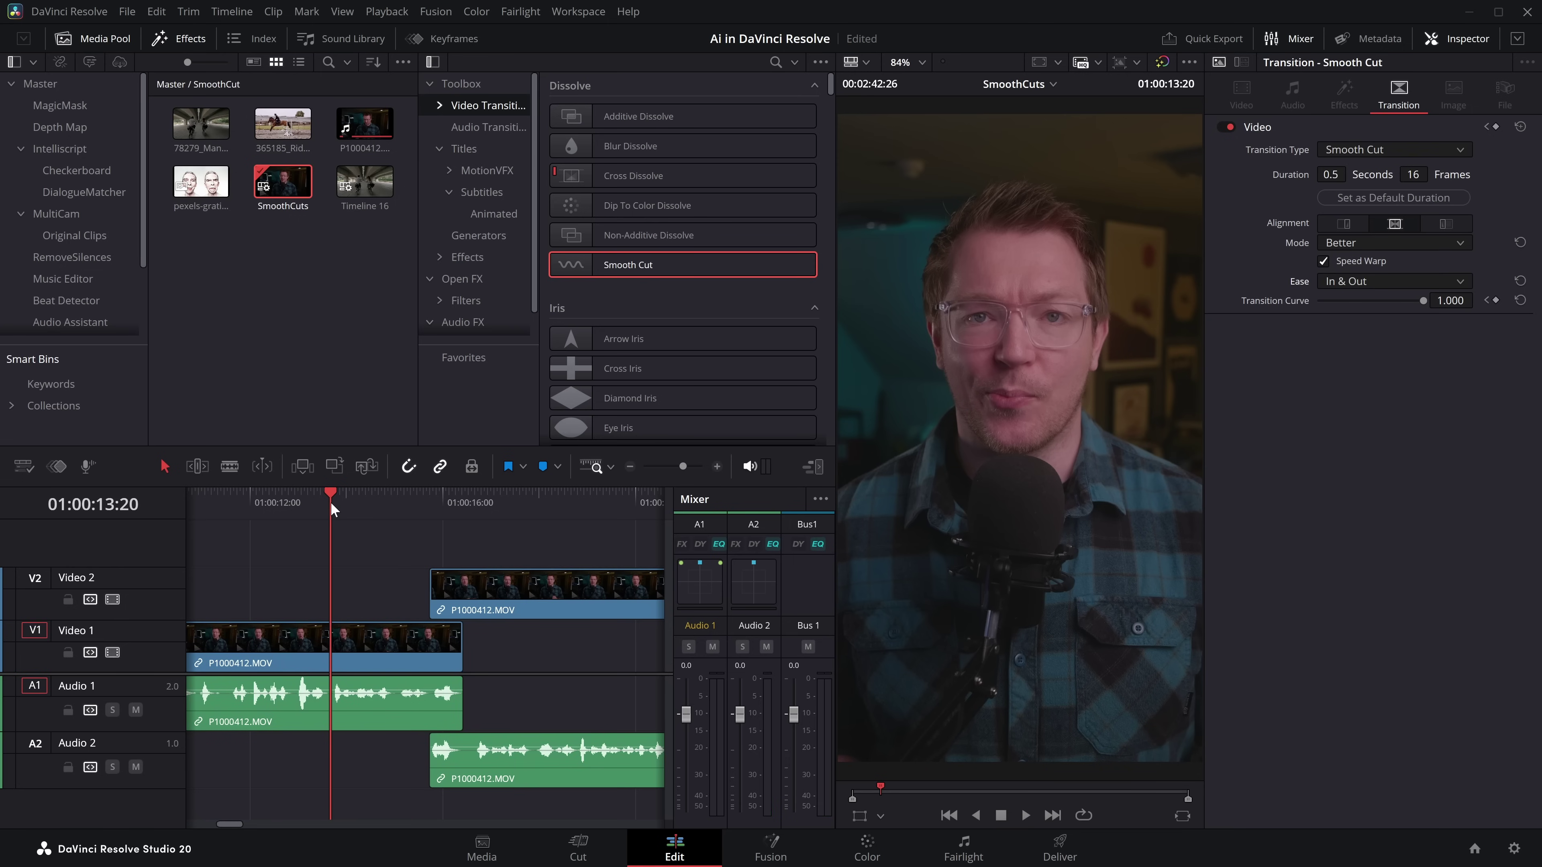
Step: Move the second P1000412.MOV clip from Video 2 down to Video 1, overlapping the first clip's end, and play across the jump cut
{"action": "key", "text": "space"}
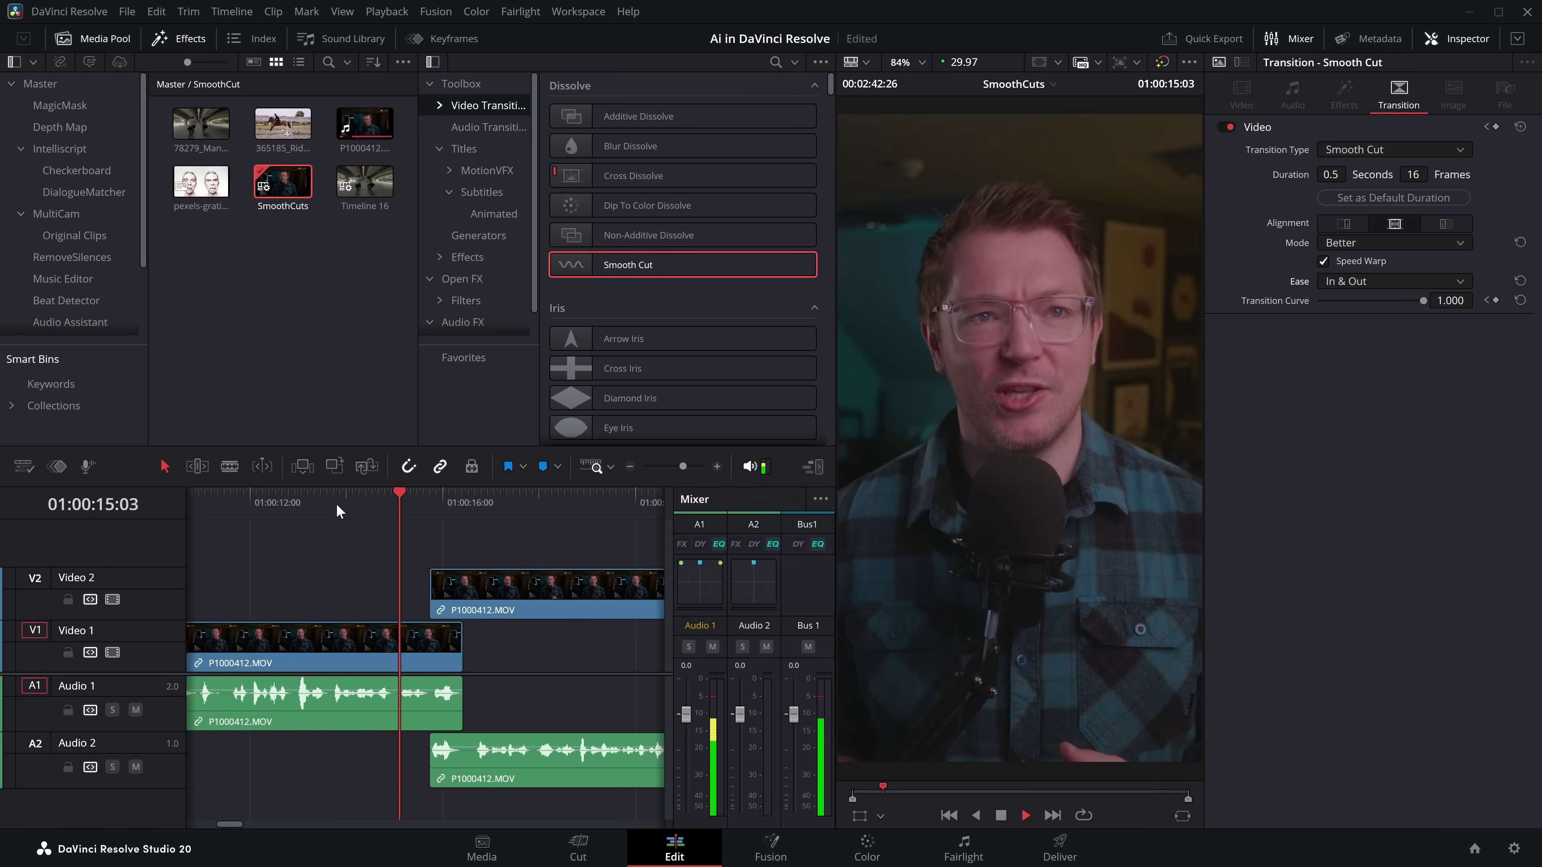
{"action": "key", "text": "space"}
{"action": "left_click", "coordinate": [399, 498]}
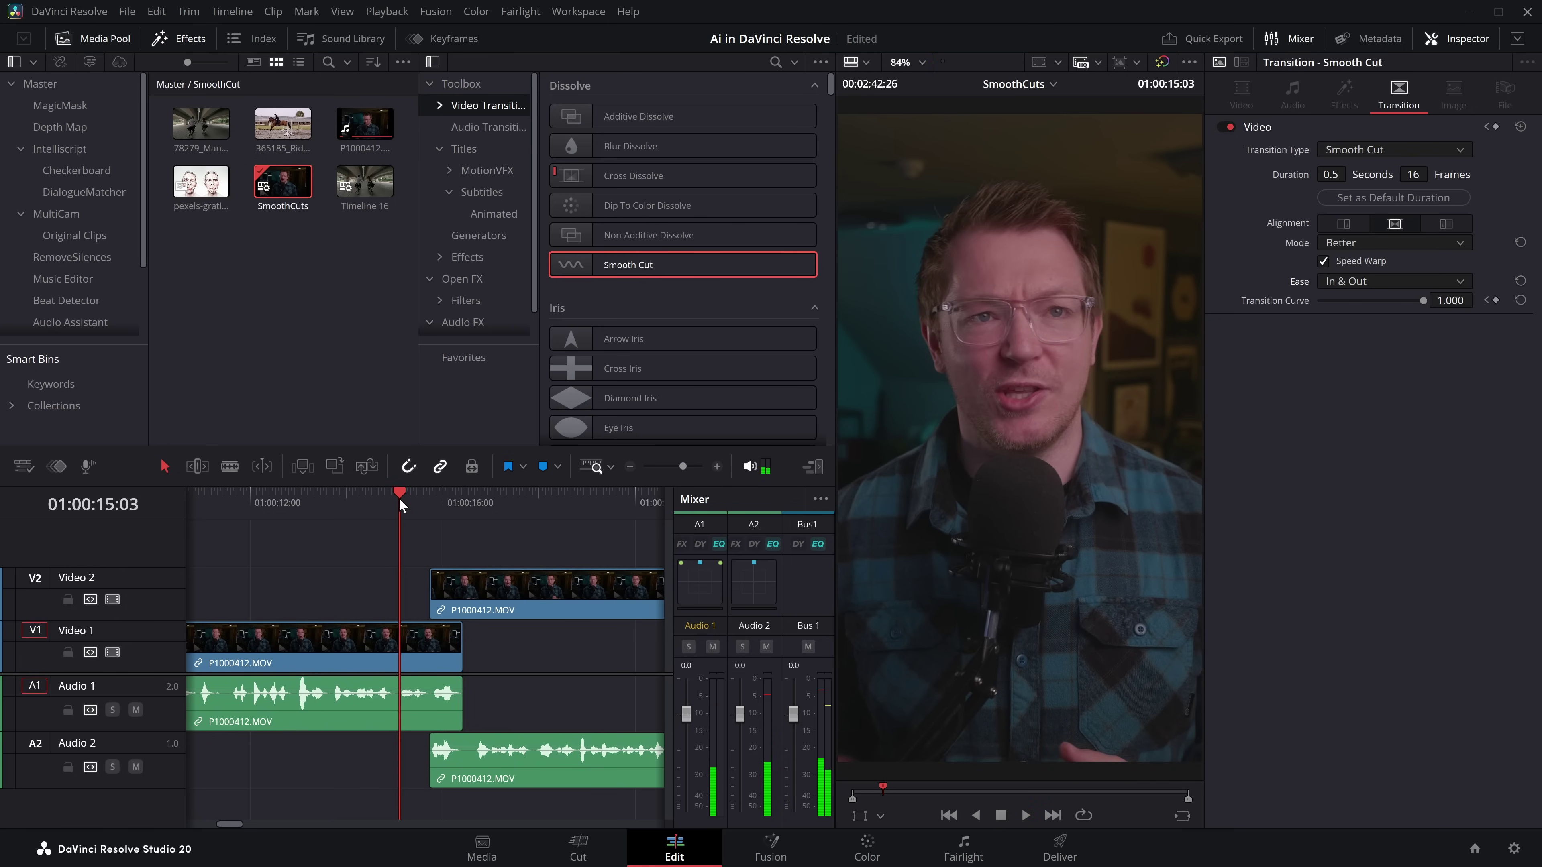
{"action": "key", "text": "space"}
{"action": "key", "text": "space"}
{"action": "left_click_drag", "start_coordinate": [455, 600], "coordinate": [450, 639]}
{"action": "left_click", "coordinate": [404, 509]}
{"action": "key", "text": "space"}
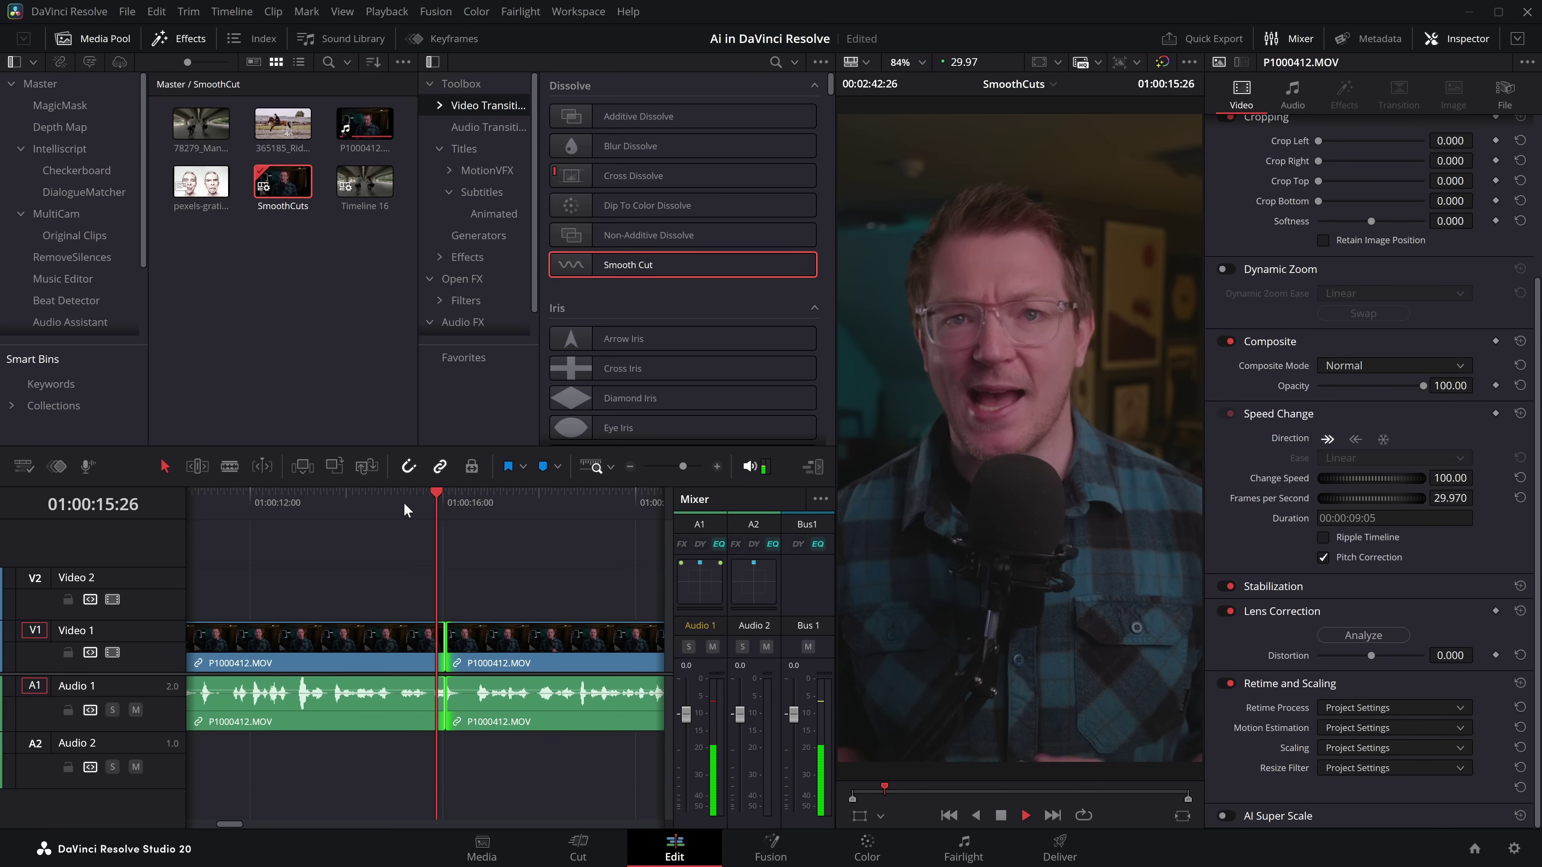
{"action": "key", "text": "space"}
Step: Add a Smooth Cut between the two P1000412.MOV clips with Ease set to In & Out, and play across it
{"action": "left_click_drag", "start_coordinate": [626, 267], "coordinate": [467, 636]}
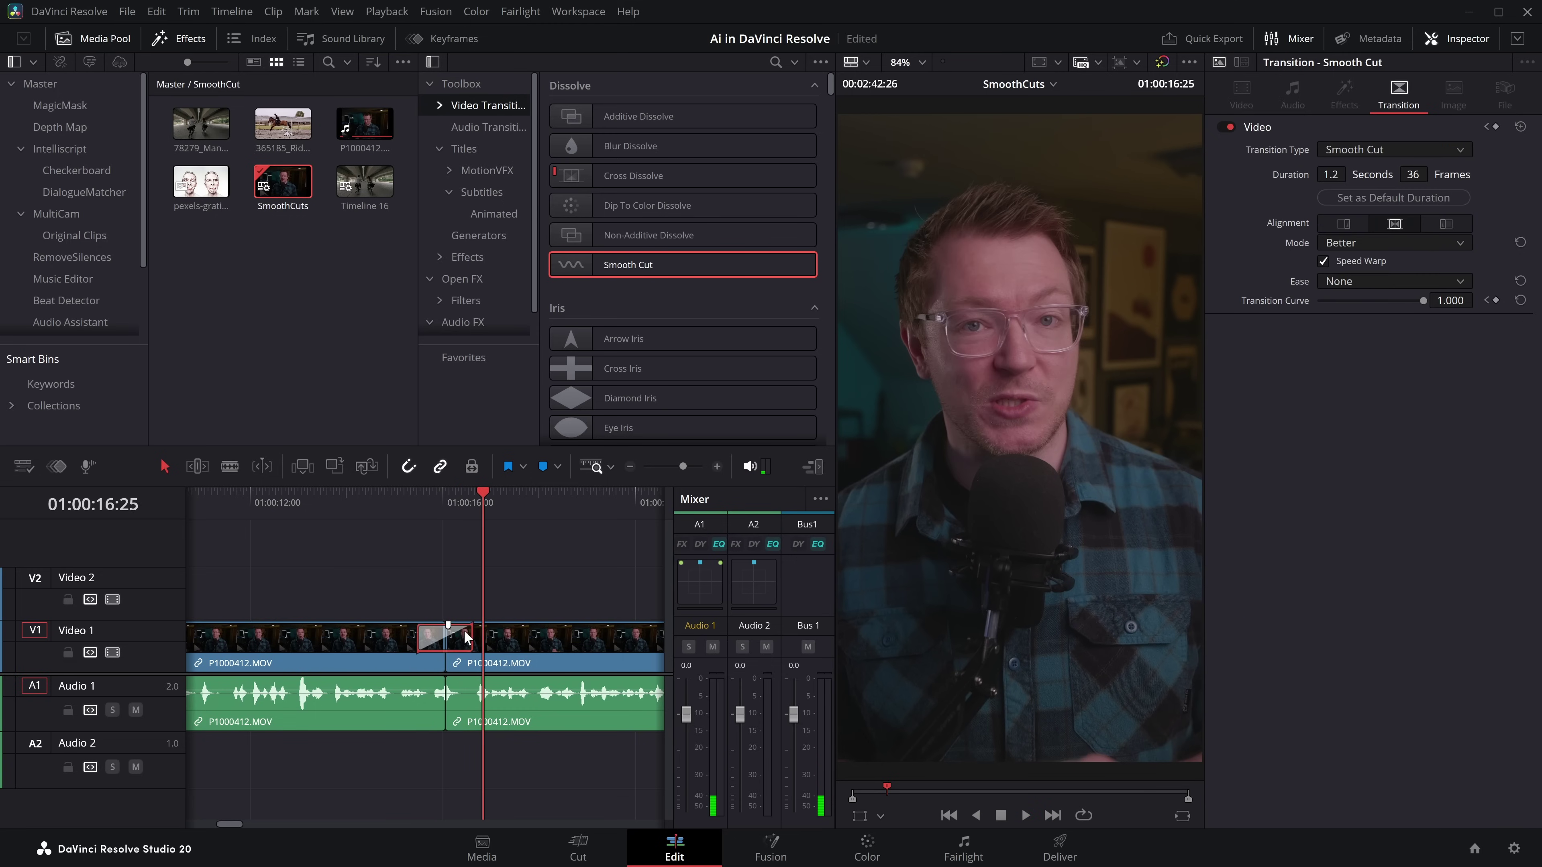
{"action": "left_click", "coordinate": [1354, 280]}
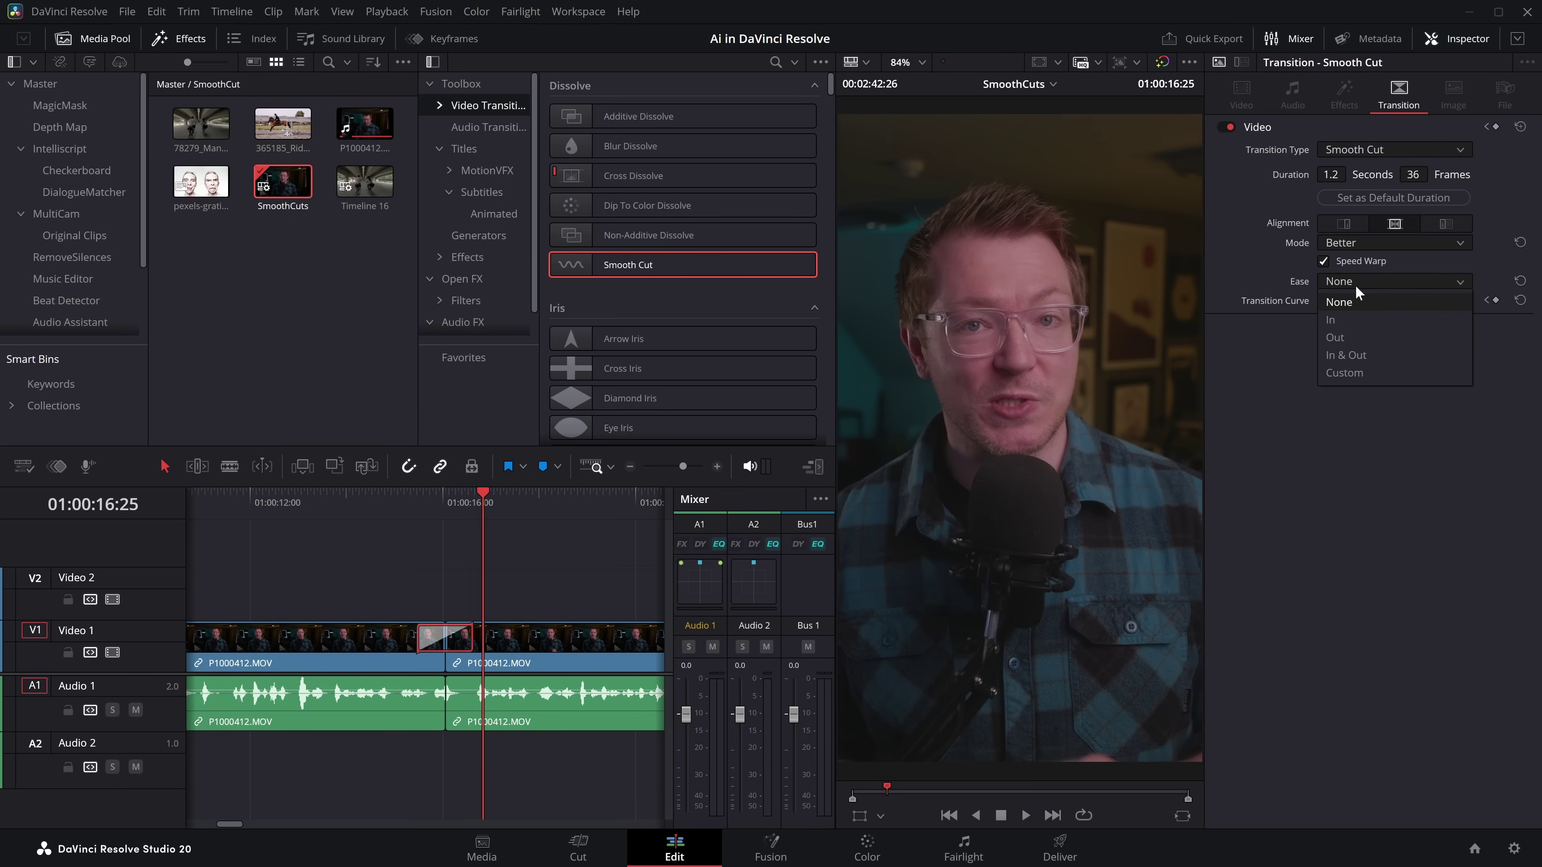
{"action": "left_click", "coordinate": [1354, 352]}
{"action": "left_click", "coordinate": [410, 506]}
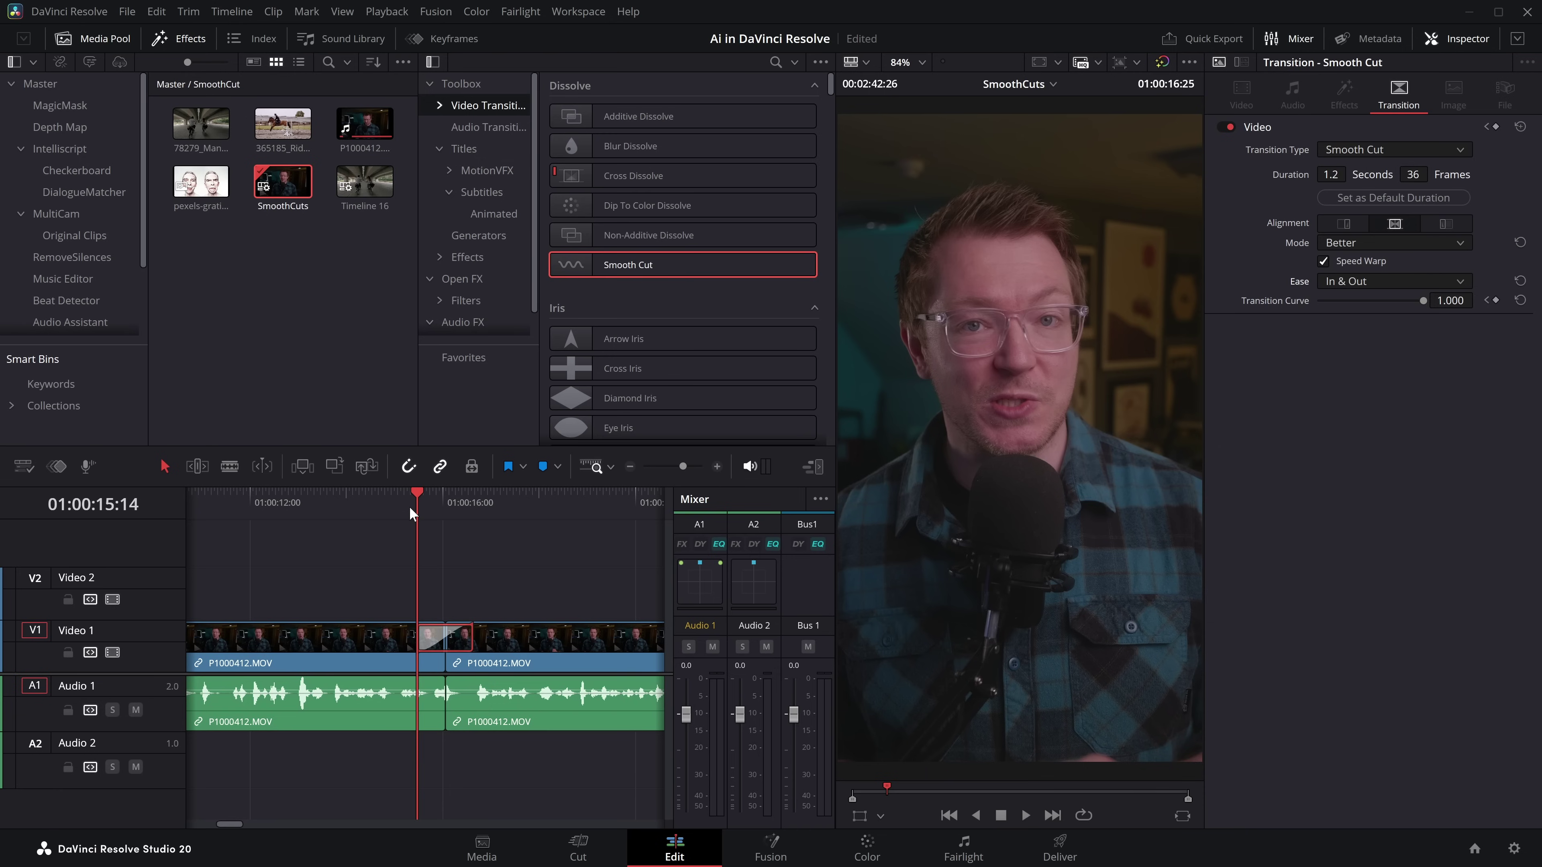
{"action": "key", "text": "space"}
{"action": "left_click", "coordinate": [402, 506]}
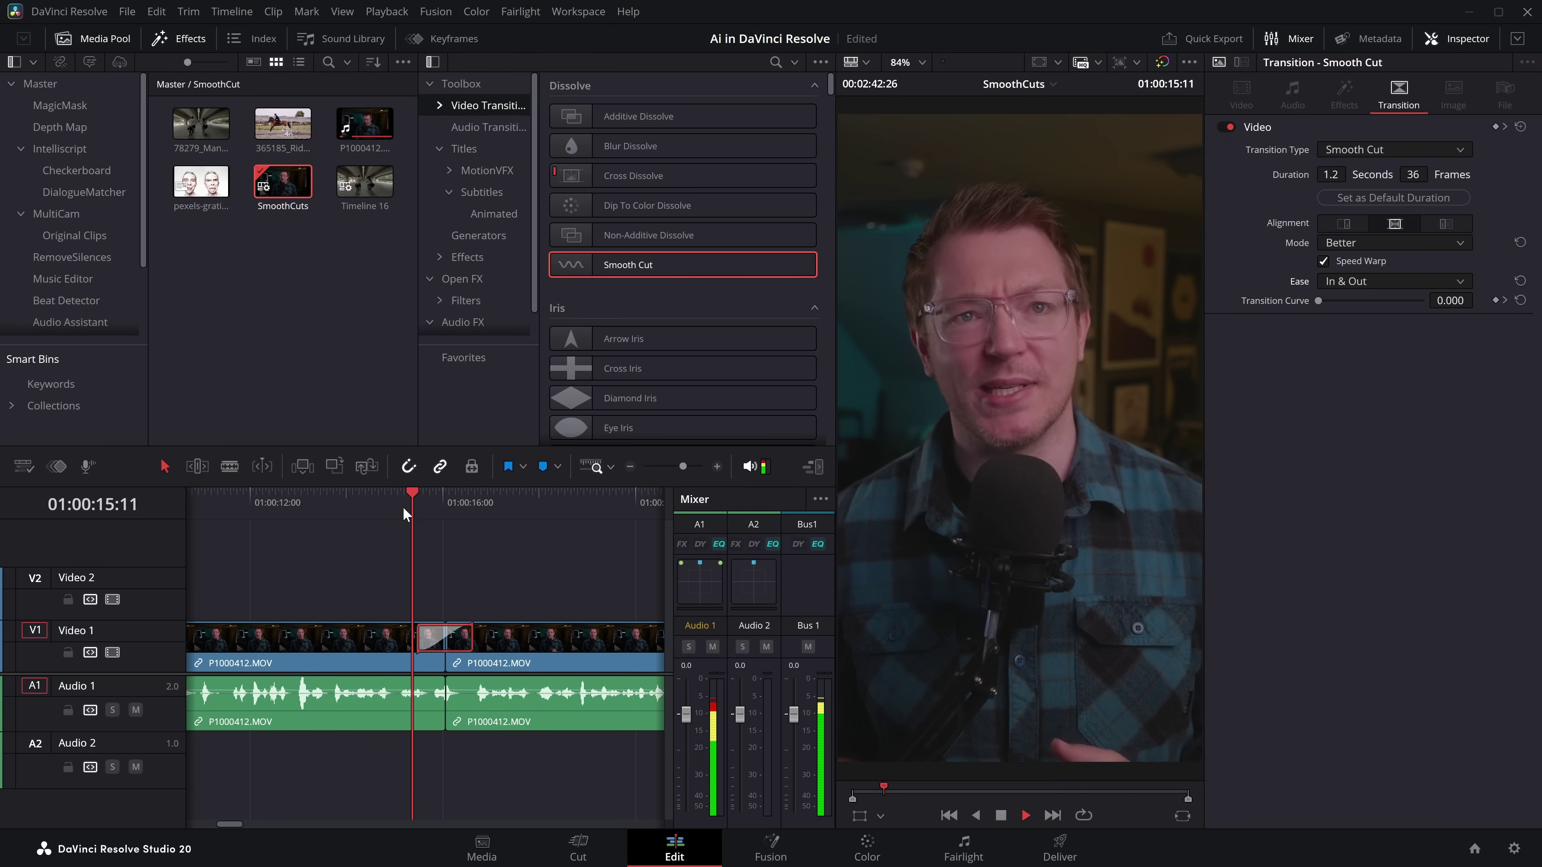
{"action": "key", "text": "space"}
Step: Roll the video cut between the P1000412.MOV clips to 01:00:16:10 and shorten its Smooth Cut to 22 frames, reviewing the playback
{"action": "left_click", "coordinate": [717, 466]}
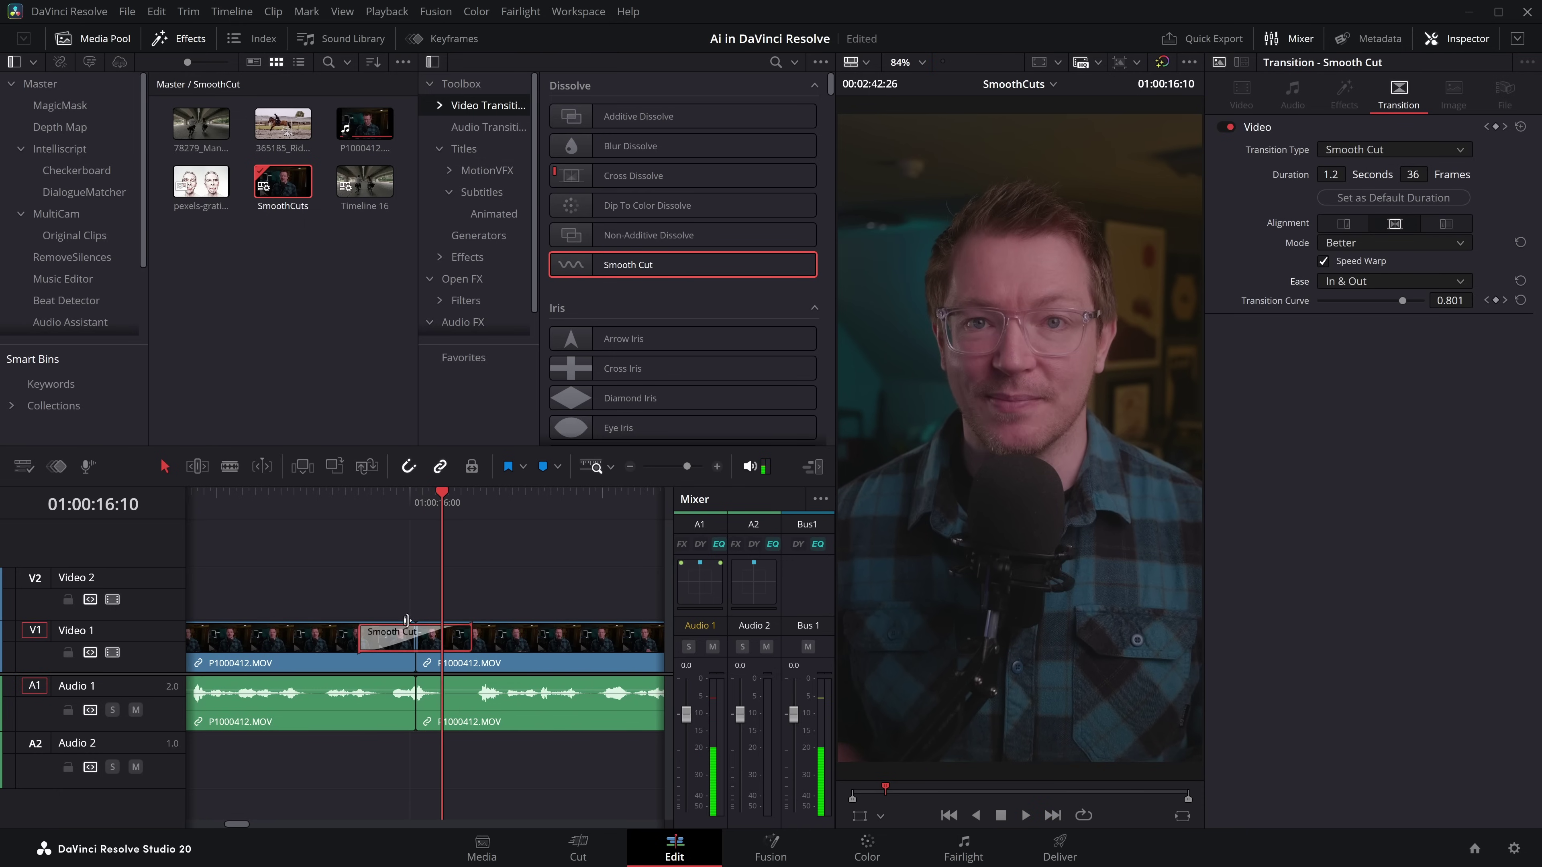
{"action": "left_click_drag", "start_coordinate": [414, 636], "coordinate": [441, 636]}
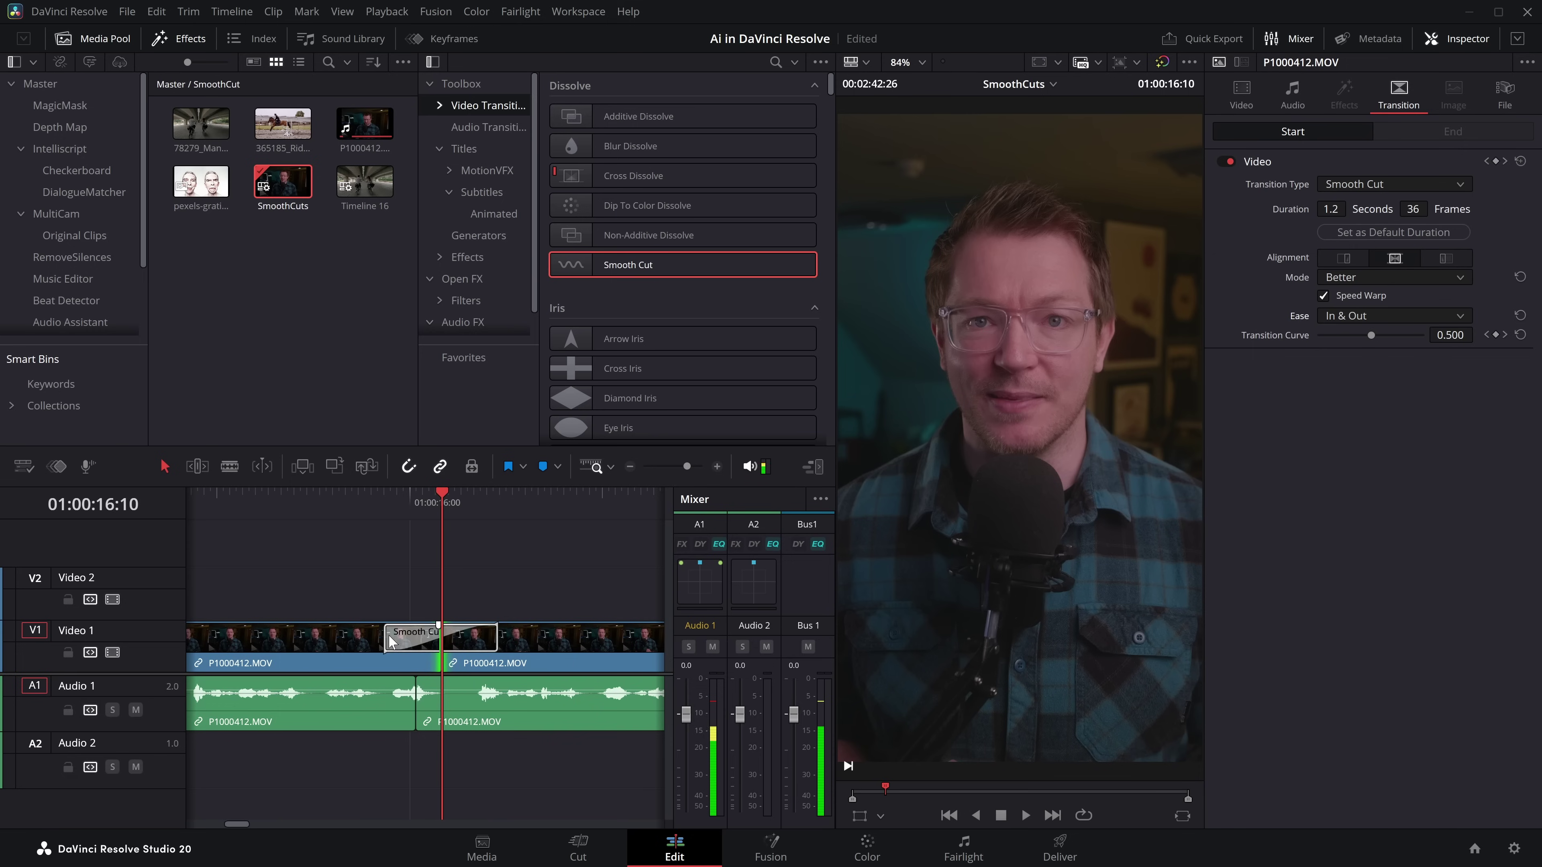
{"action": "left_click", "coordinate": [348, 508]}
{"action": "key", "text": "space"}
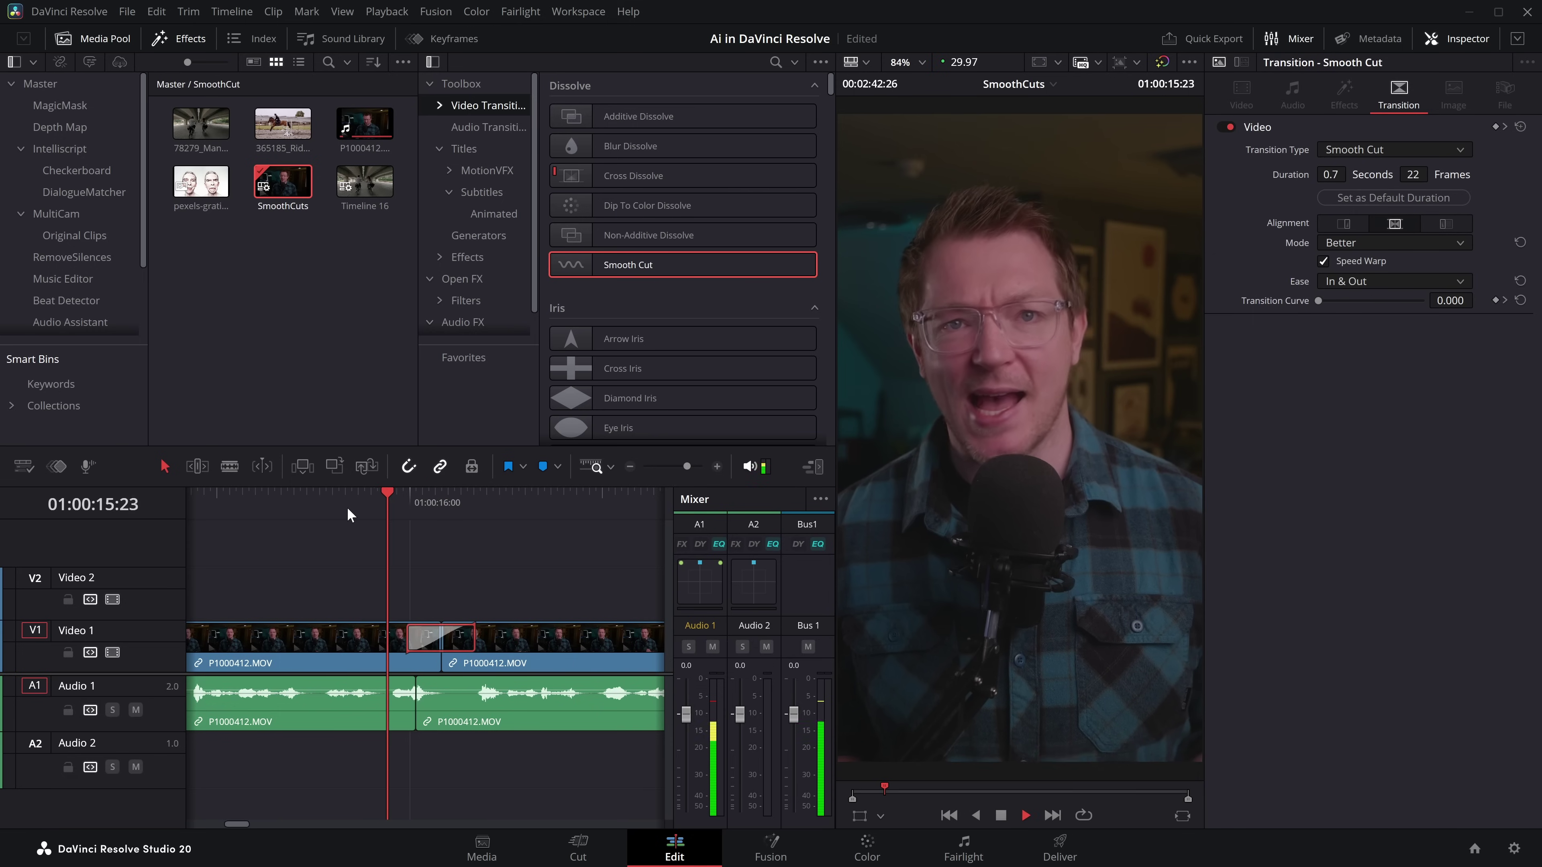
{"action": "left_click", "coordinate": [348, 509]}
{"action": "key", "text": "space"}
{"action": "left_click", "coordinate": [346, 509]}
{"action": "left_click", "coordinate": [381, 510]}
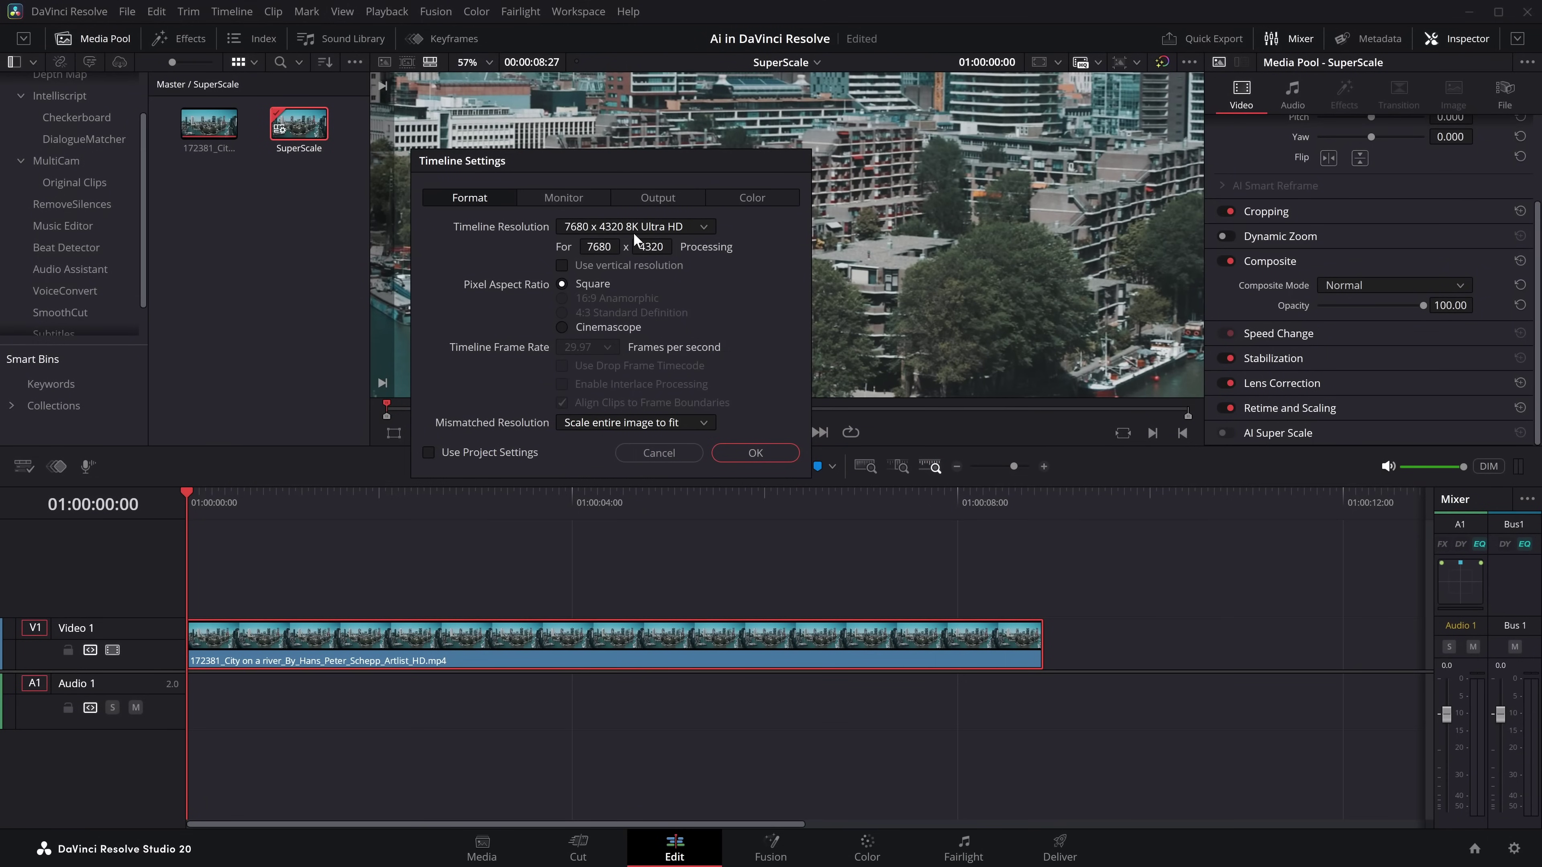
Step: Close the SuperScale timeline's settings without changes and move the playhead to 01:00:01:29 in the city clip
{"action": "left_click", "coordinate": [654, 453]}
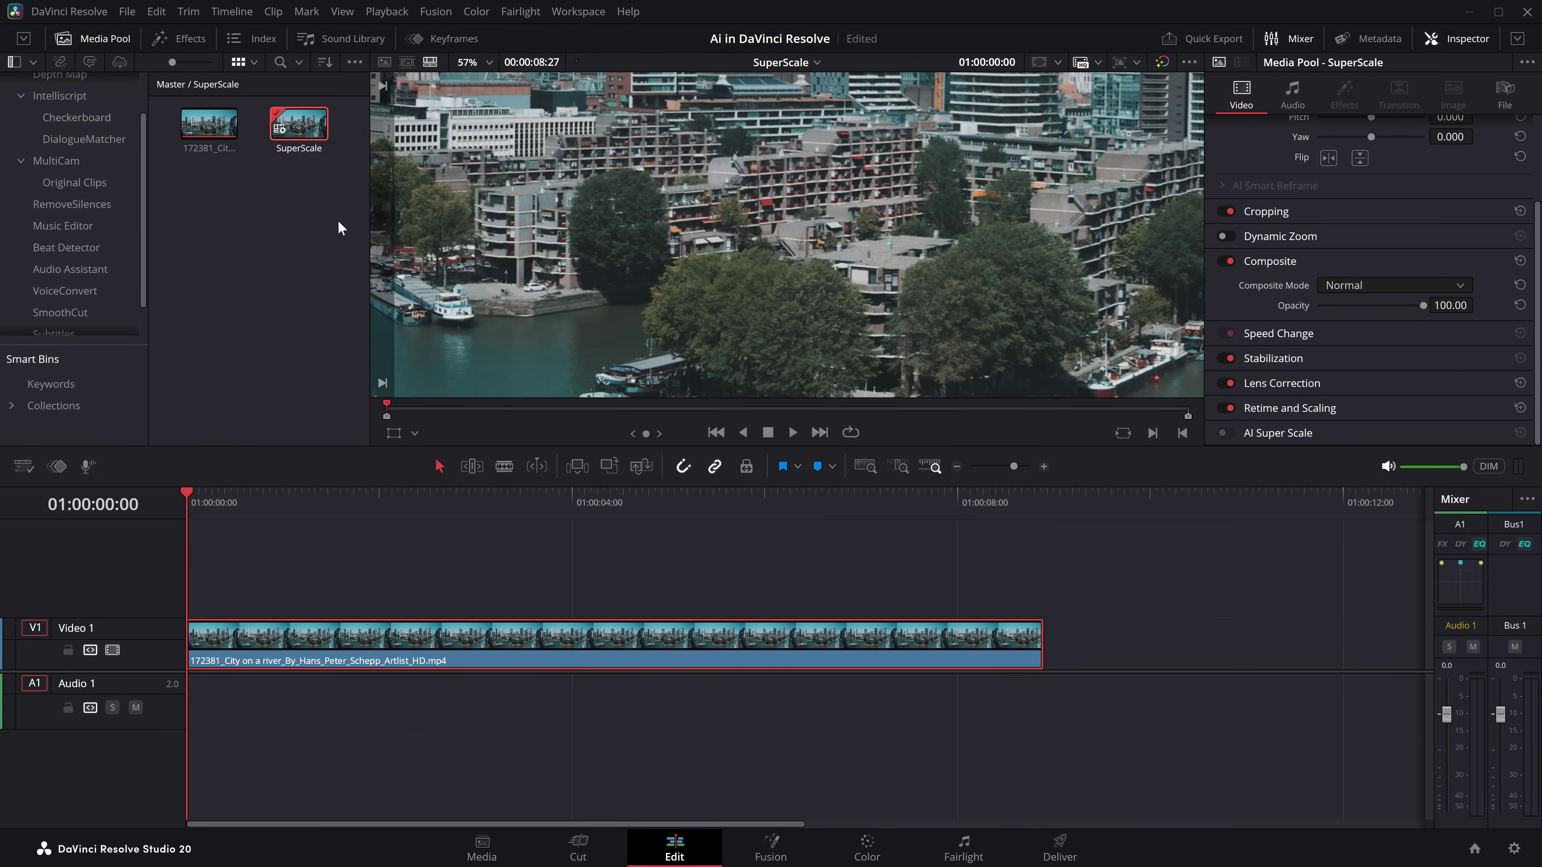
{"action": "left_click_drag", "start_coordinate": [274, 502], "coordinate": [316, 510]}
{"action": "left_click", "coordinate": [376, 527]}
{"action": "left_click_drag", "start_coordinate": [575, 310], "coordinate": [688, 237]}
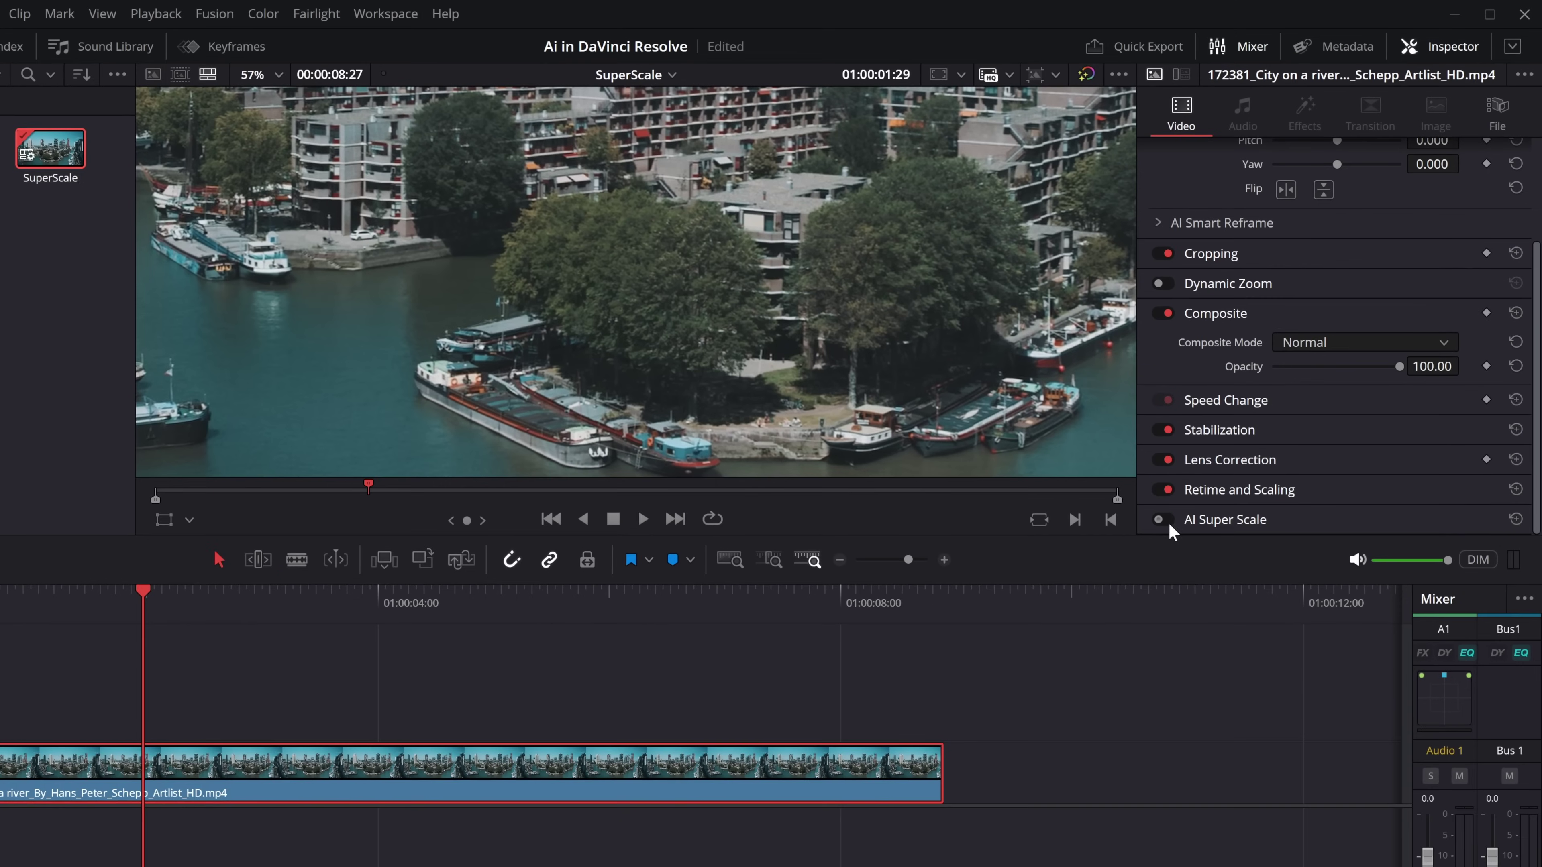
Step: Enable AI Super Scale on the city river clip and set its scale to 4x
{"action": "left_click", "coordinate": [1160, 521]}
{"action": "scroll", "coordinate": [1245, 498], "scroll_direction": "down", "scroll_amount": 2}
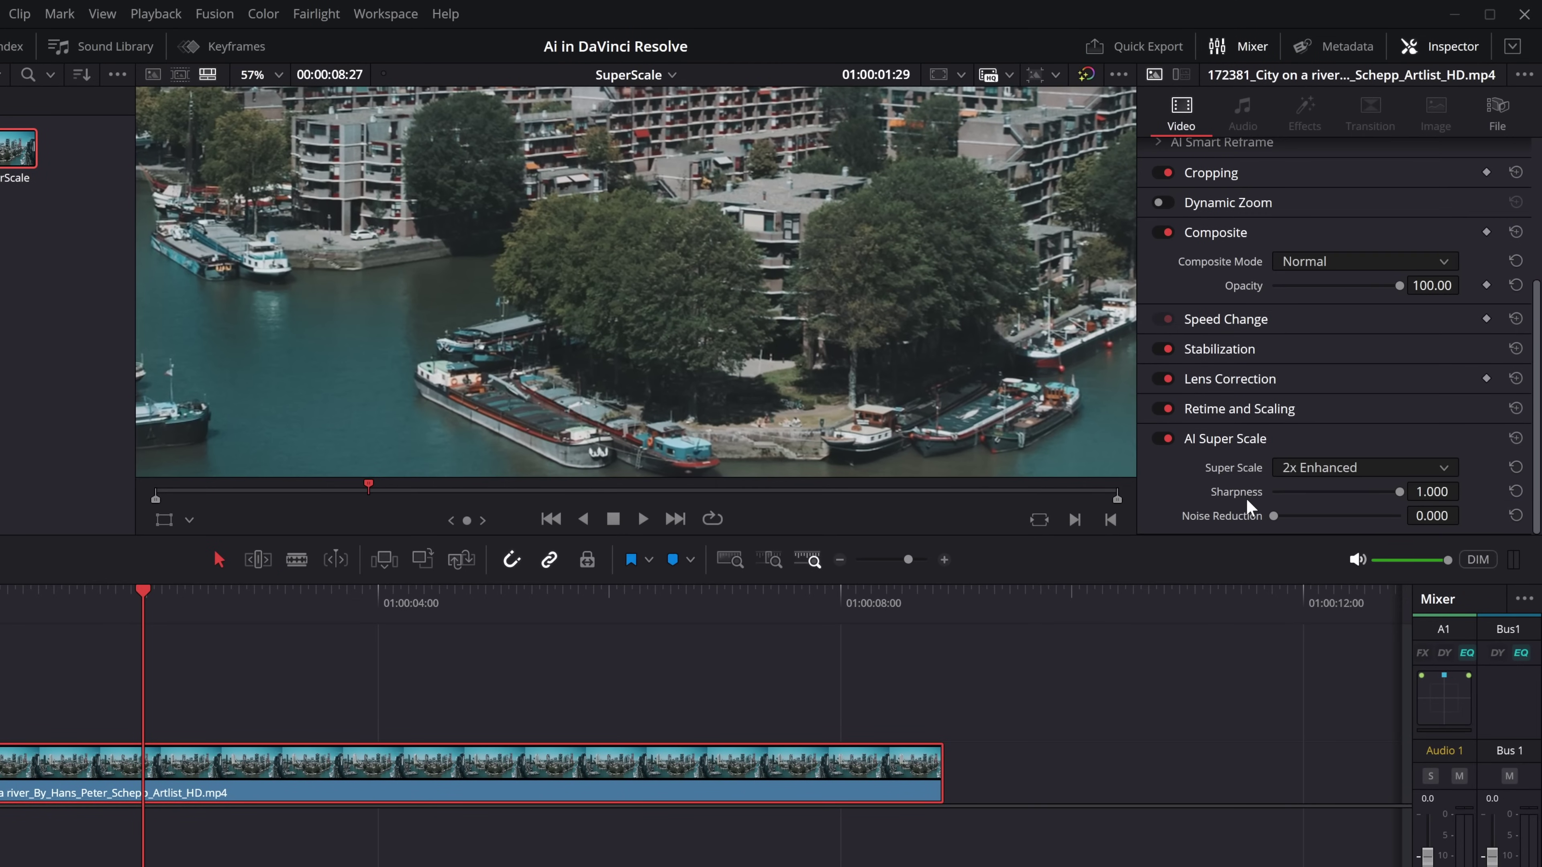
{"action": "left_click", "coordinate": [1320, 468]}
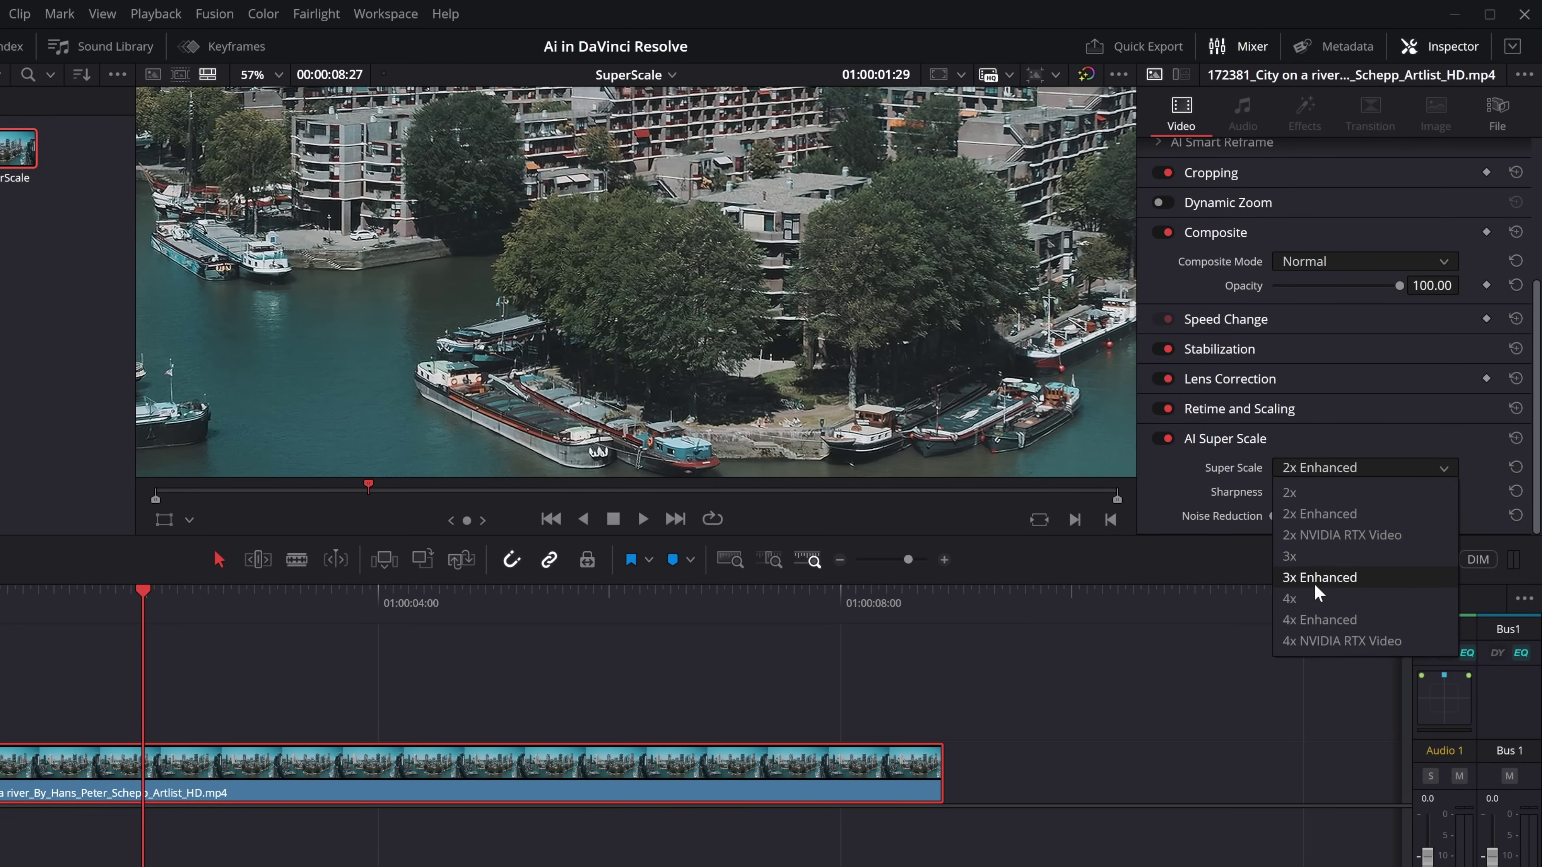
{"action": "left_click", "coordinate": [1312, 602]}
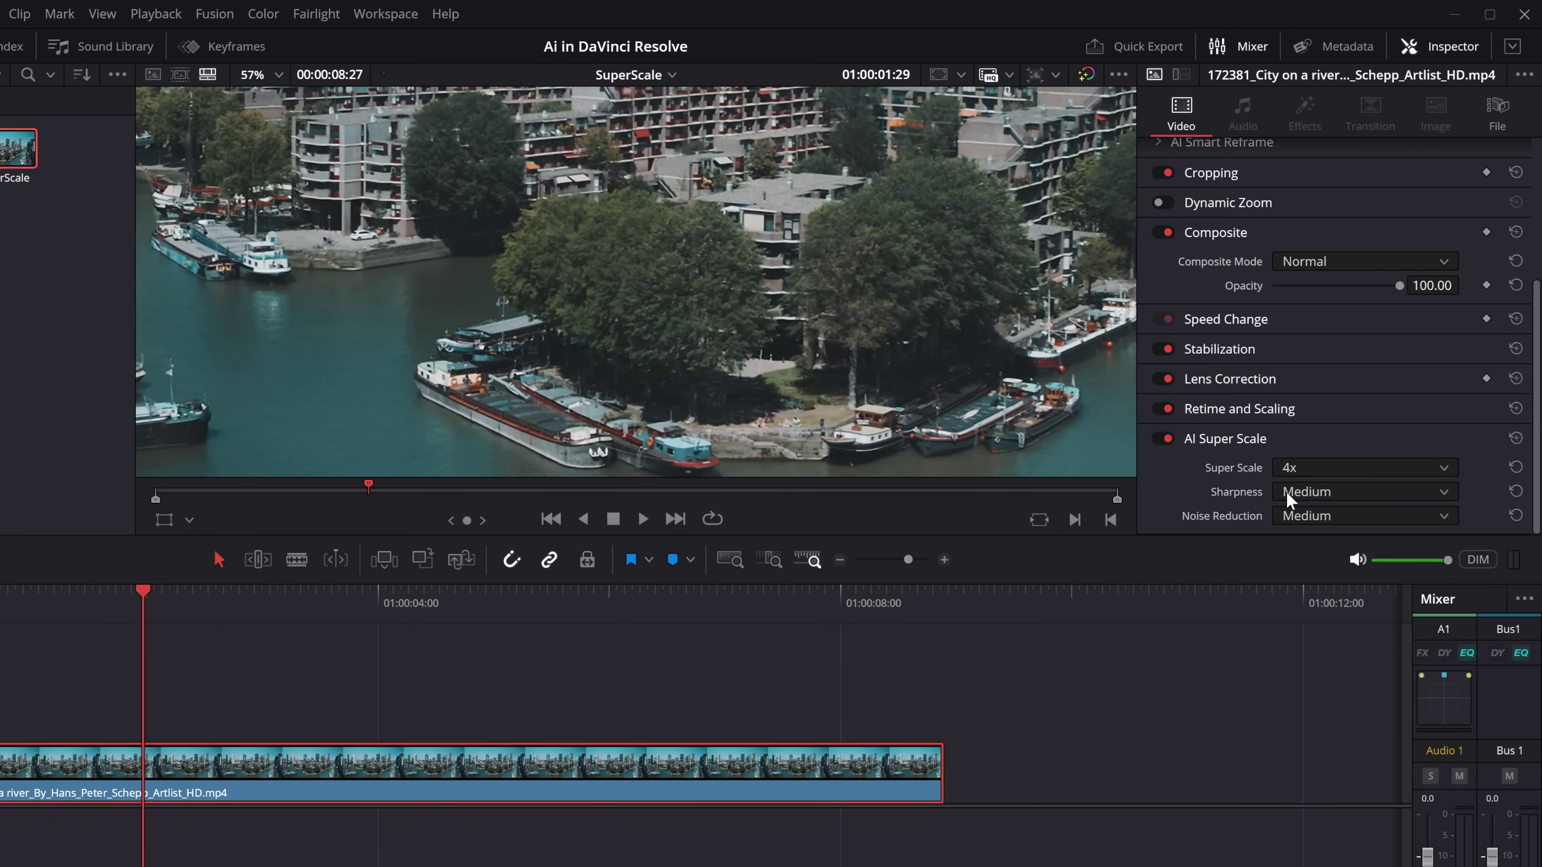
Step: Set Super Scale to 4x Enhanced and switch AI Super Scale off and on to compare the sharpness
{"action": "left_click", "coordinate": [1318, 474]}
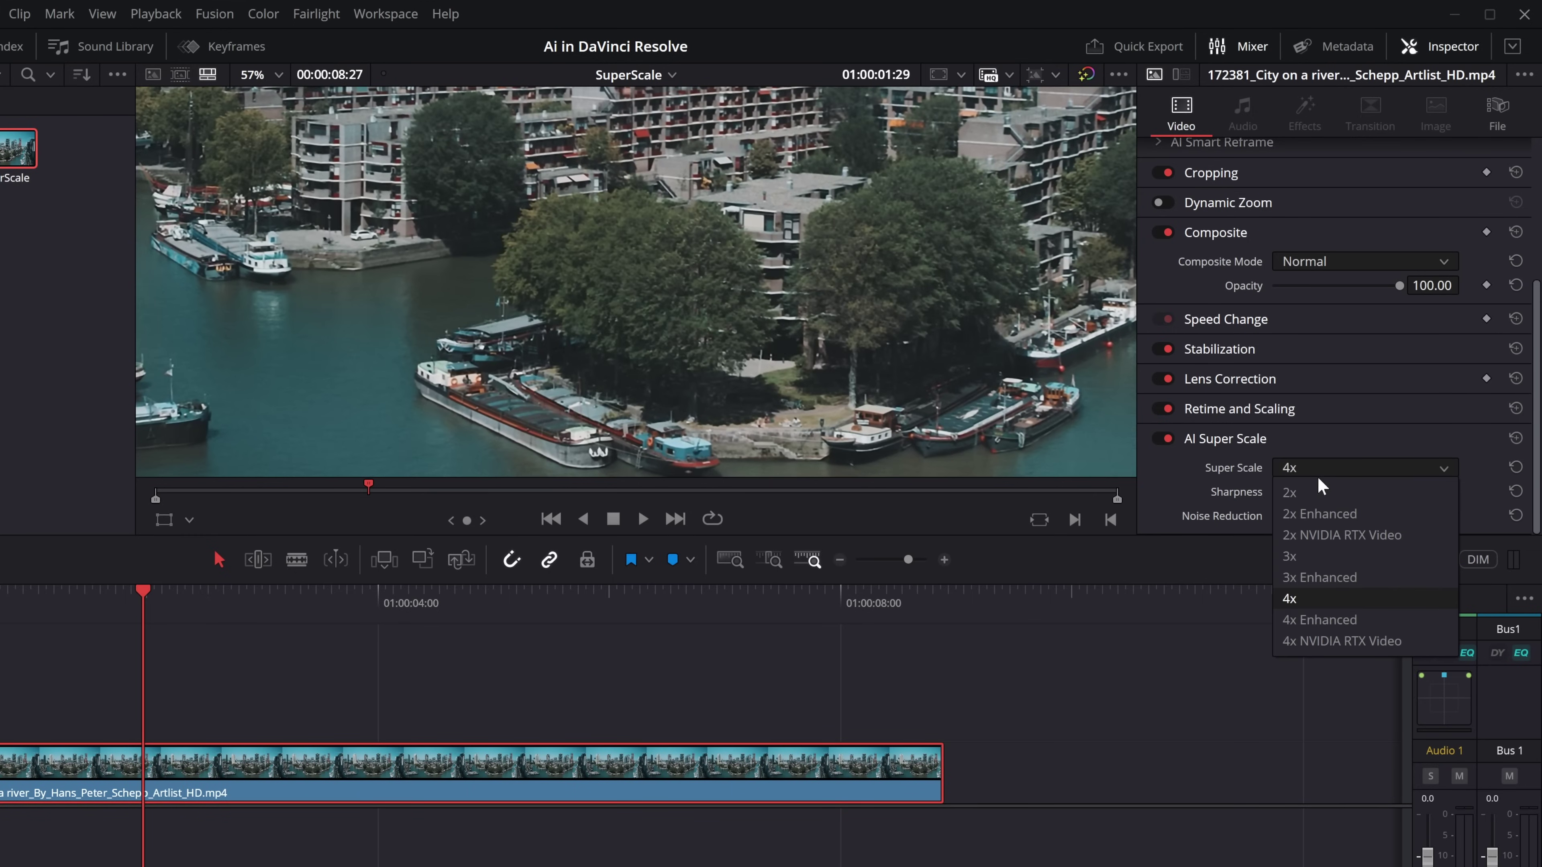
{"action": "left_click", "coordinate": [1324, 621]}
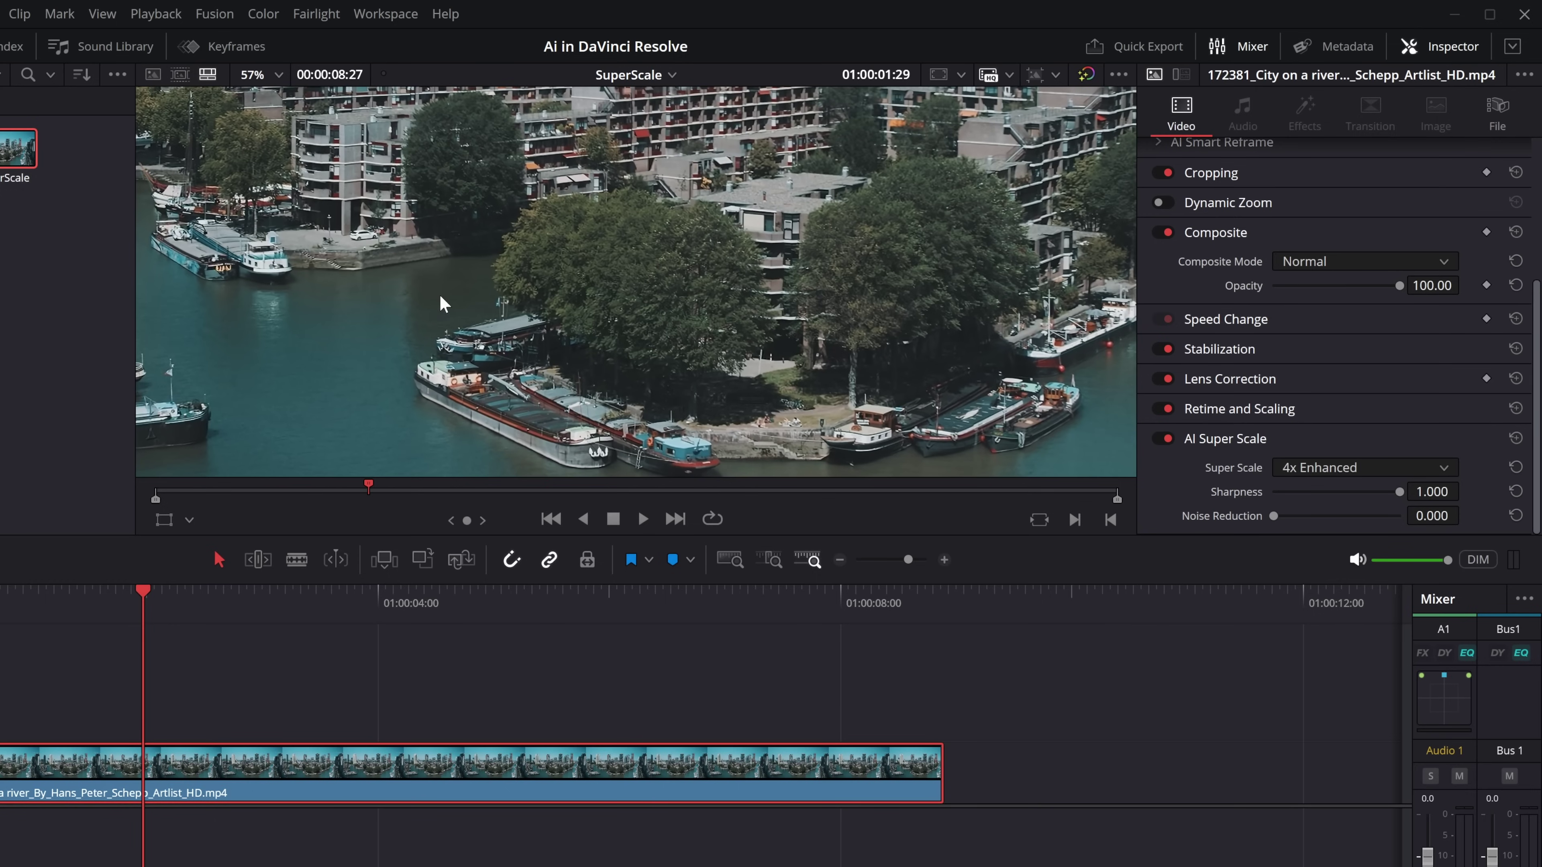
{"action": "left_click", "coordinate": [1165, 439]}
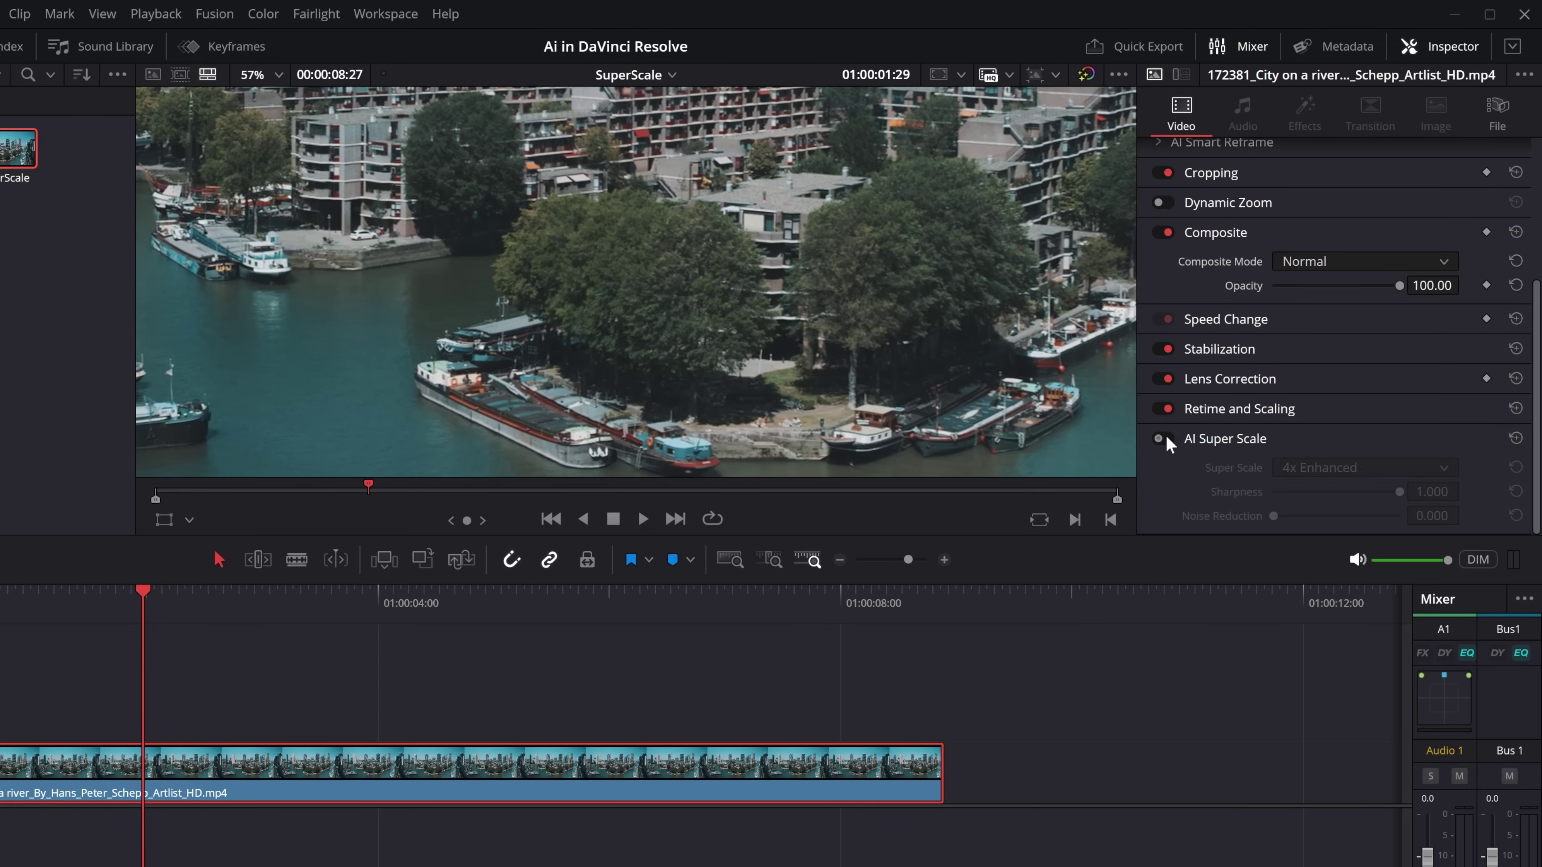
{"action": "left_click", "coordinate": [1162, 439]}
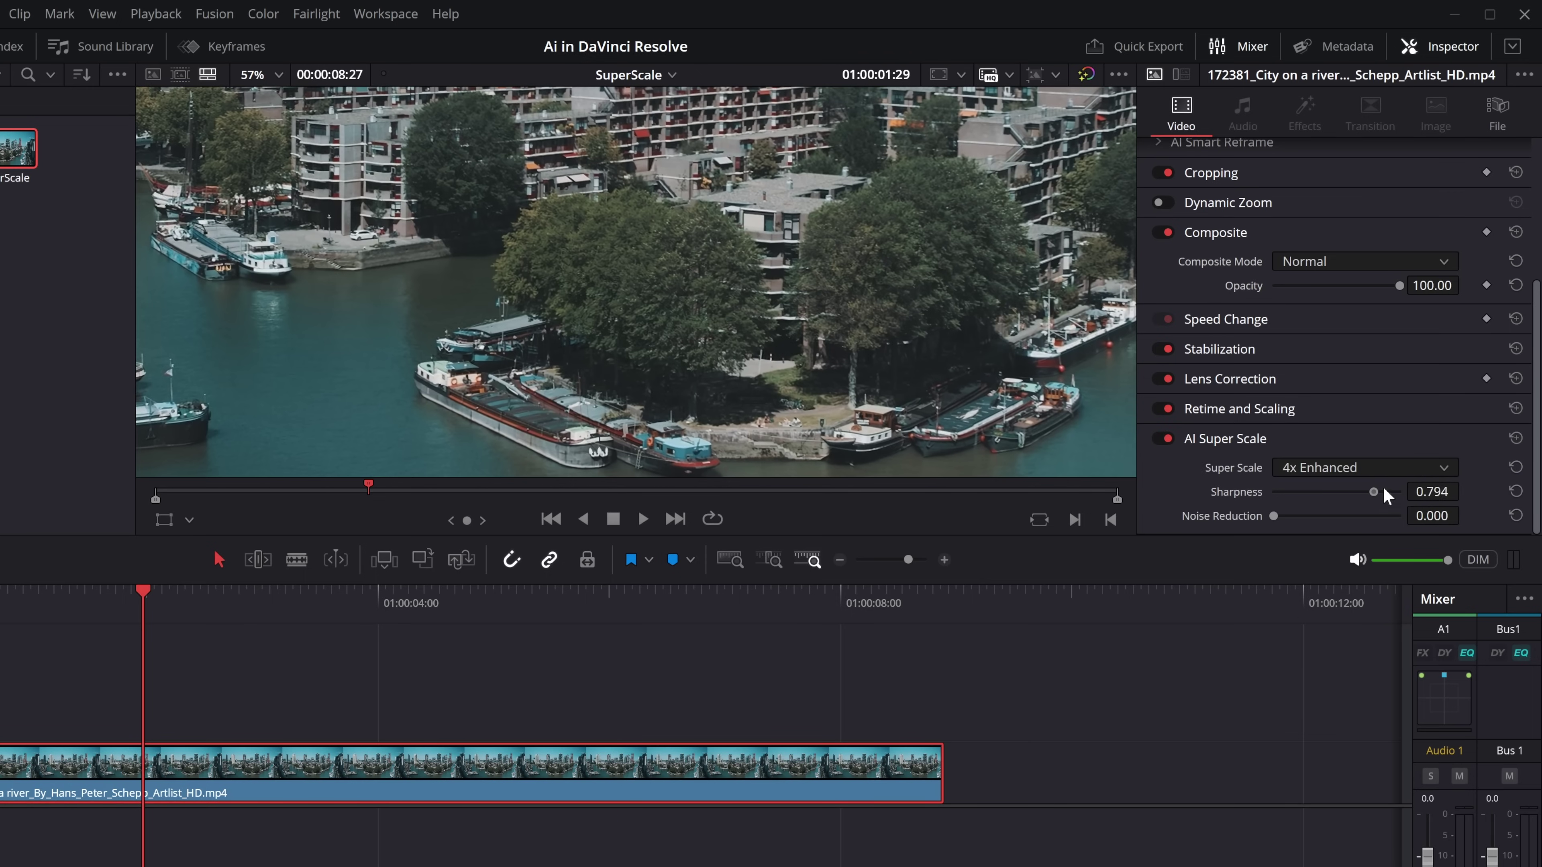
Step: Set the city clip's Super Scale to 4x NVIDIA RTX Video and play the clip to check the upscaled footage
{"action": "left_click", "coordinate": [1342, 469]}
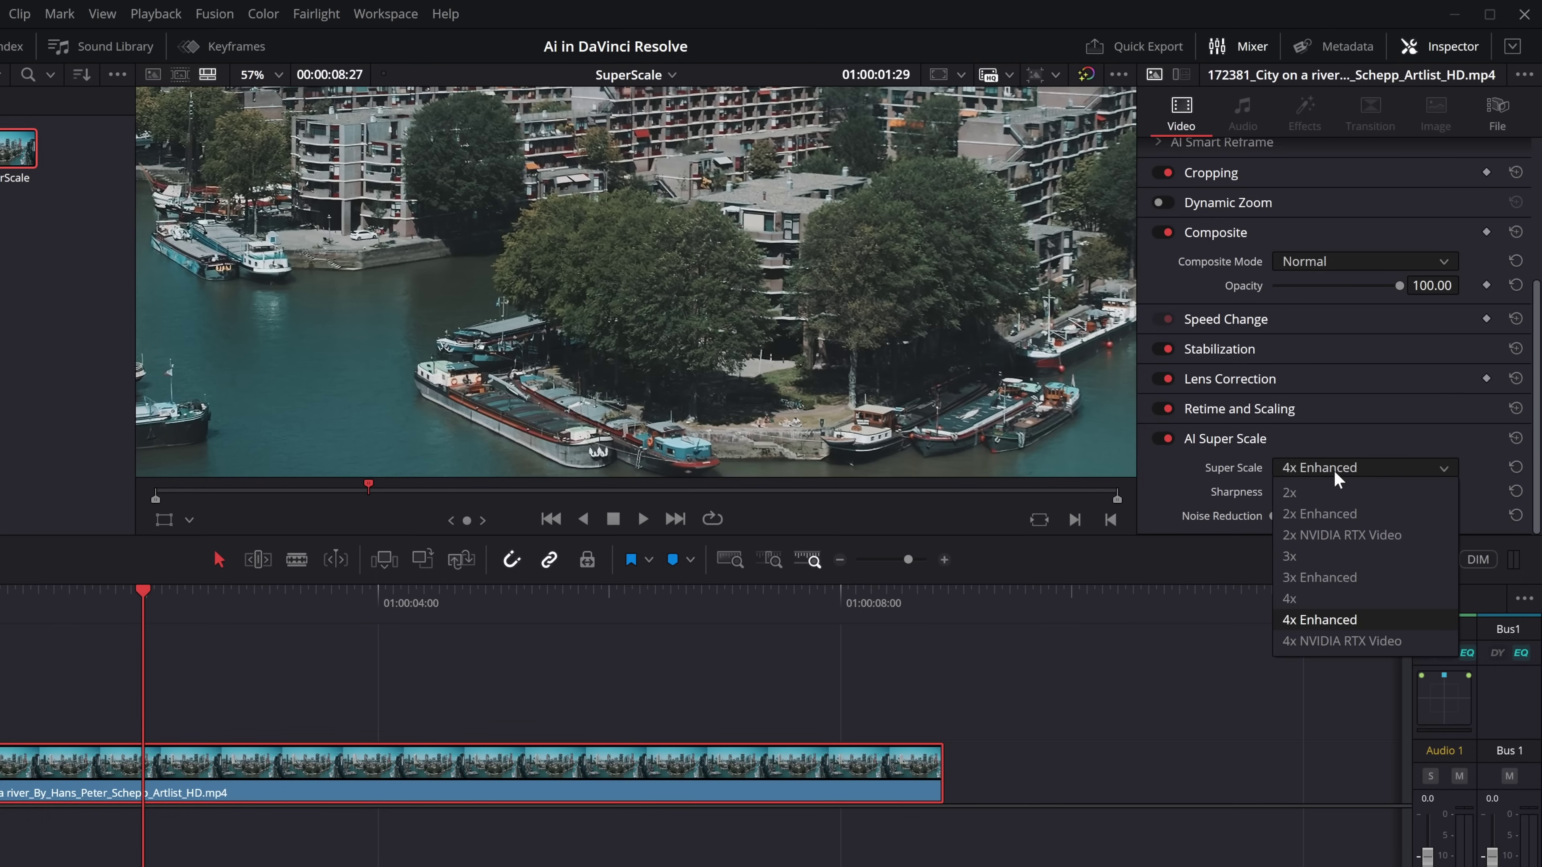
{"action": "left_click", "coordinate": [1324, 642]}
{"action": "left_click_drag", "start_coordinate": [162, 601], "coordinate": [186, 601]}
{"action": "key", "text": "space"}
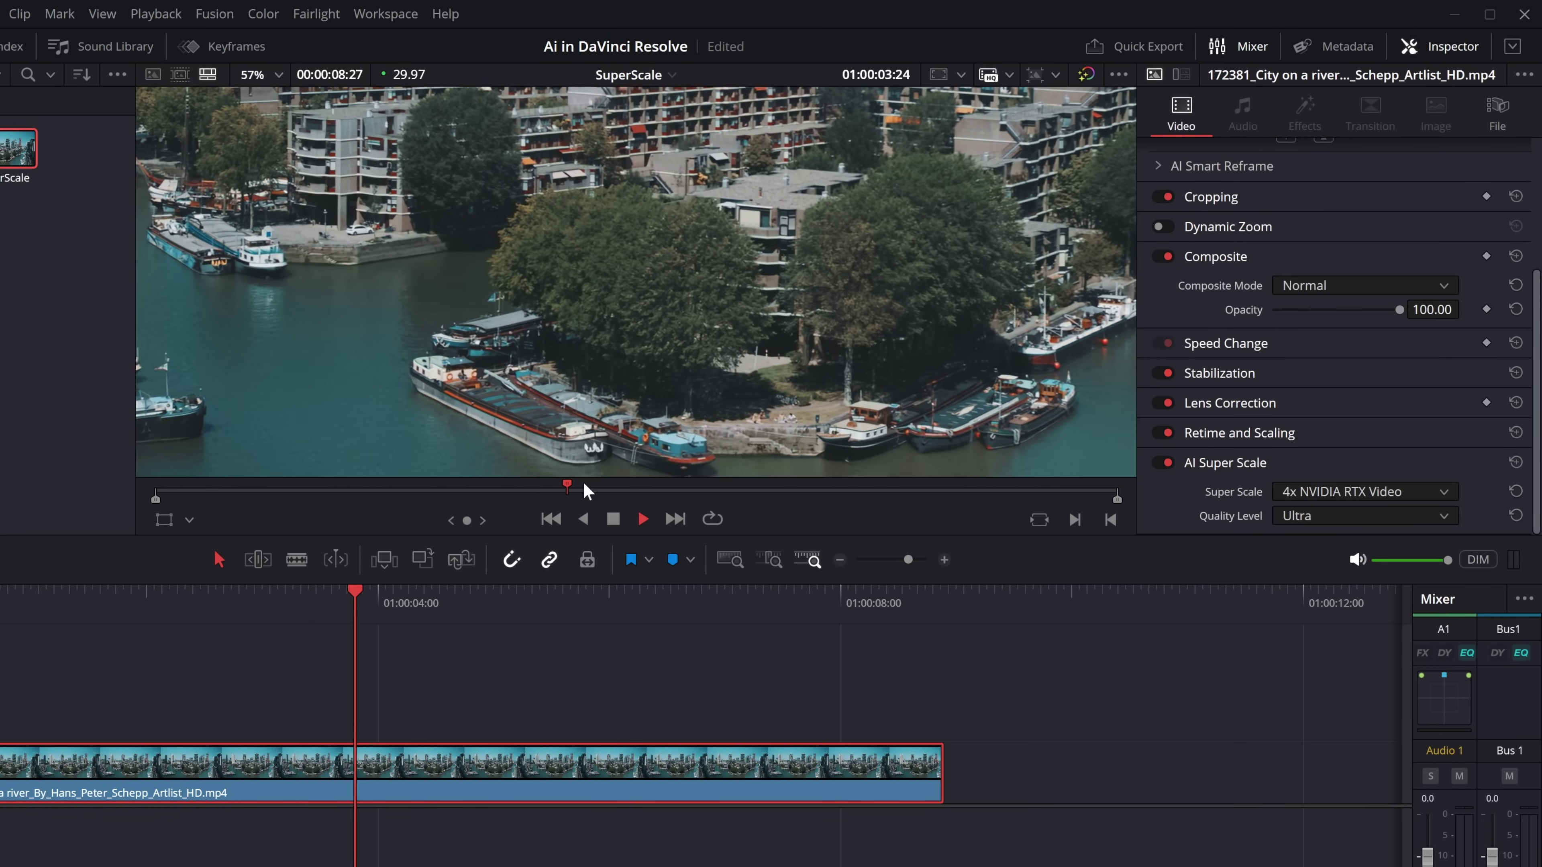
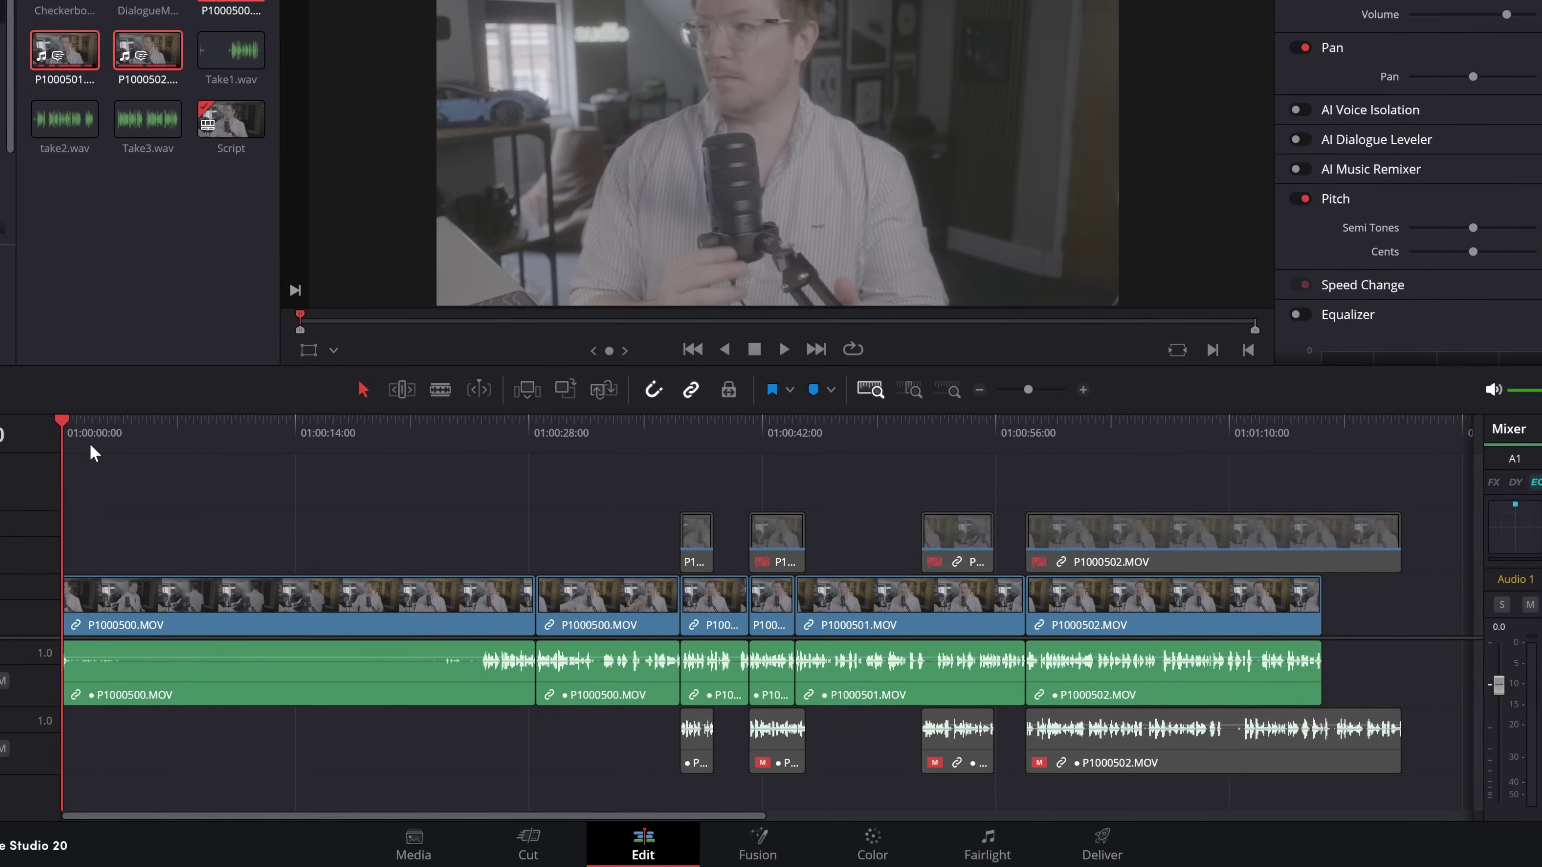
Step: Trim the silent start off the first P1000500.MOV clip in the Script timeline and play several sections to check the assembled takes
{"action": "left_click_drag", "start_coordinate": [340, 512], "coordinate": [487, 514]}
{"action": "left_click_drag", "start_coordinate": [423, 443], "coordinate": [480, 441]}
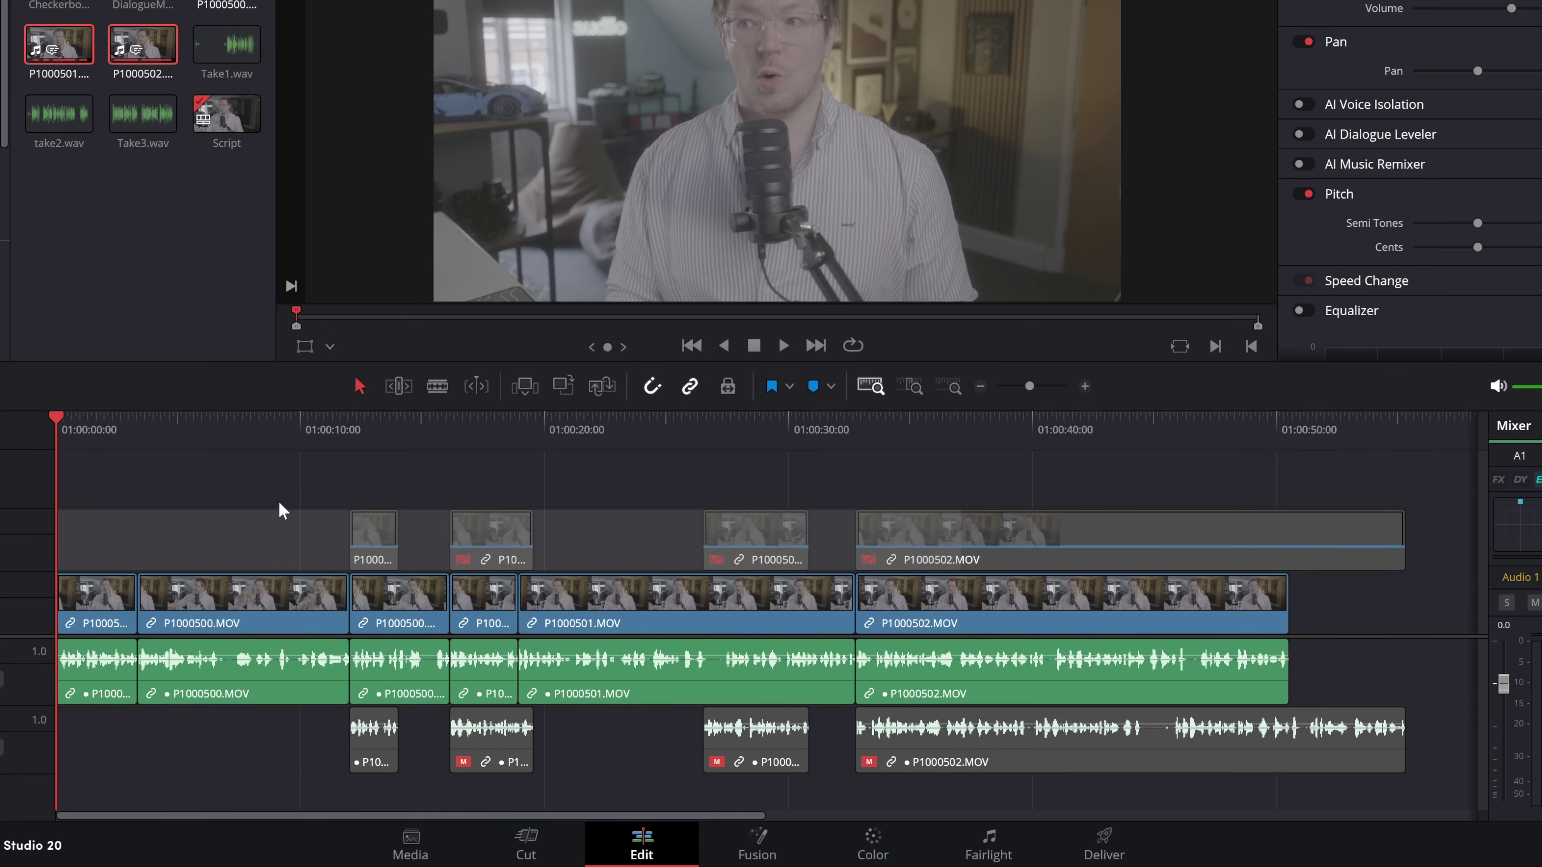
{"action": "key", "text": "space"}
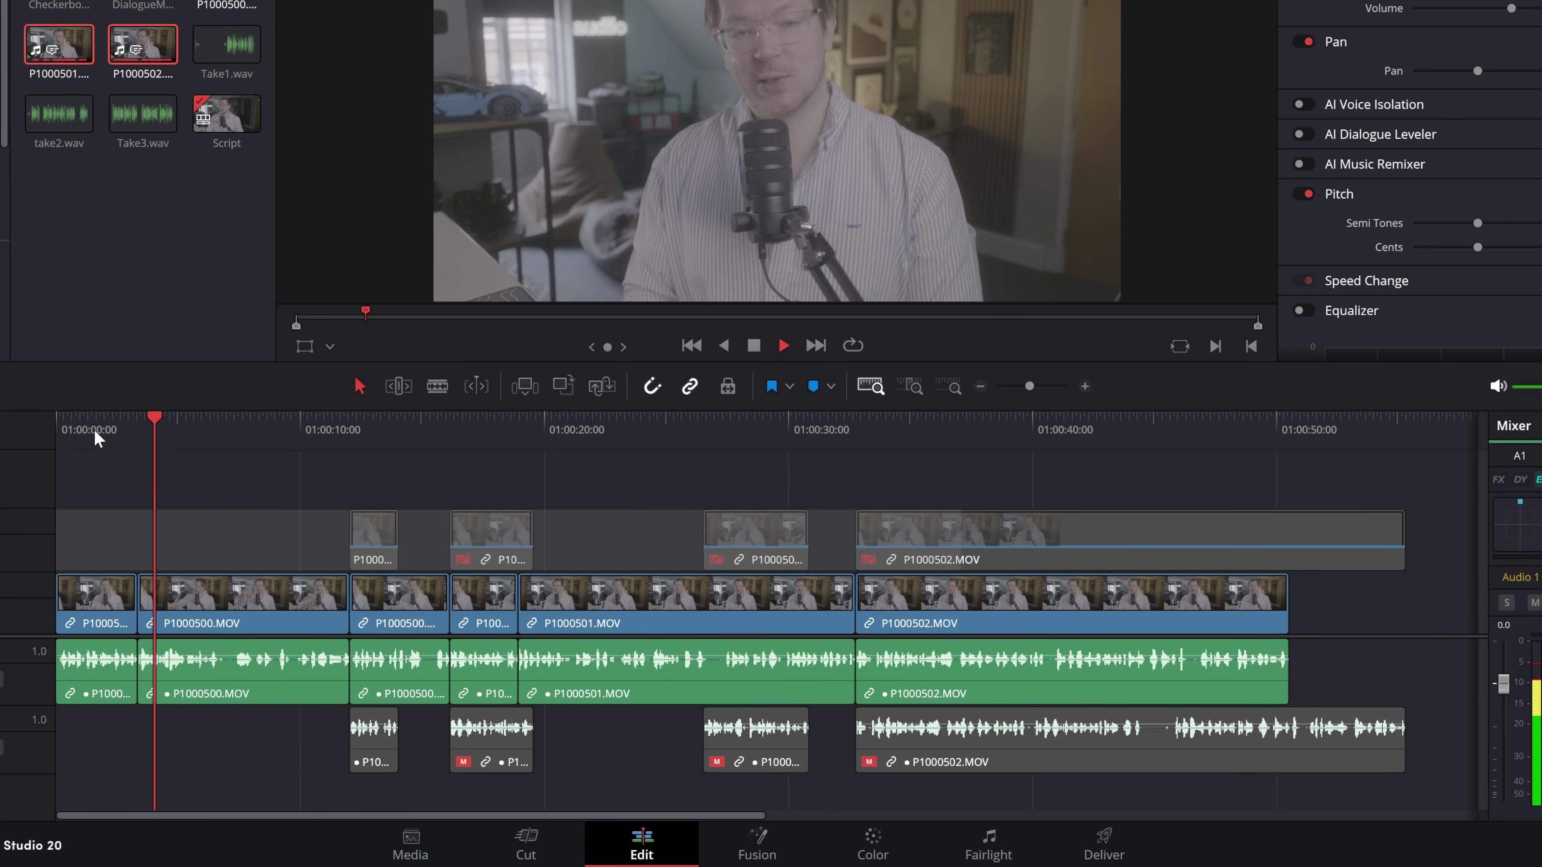
{"action": "left_click", "coordinate": [327, 432]}
{"action": "key", "text": "space"}
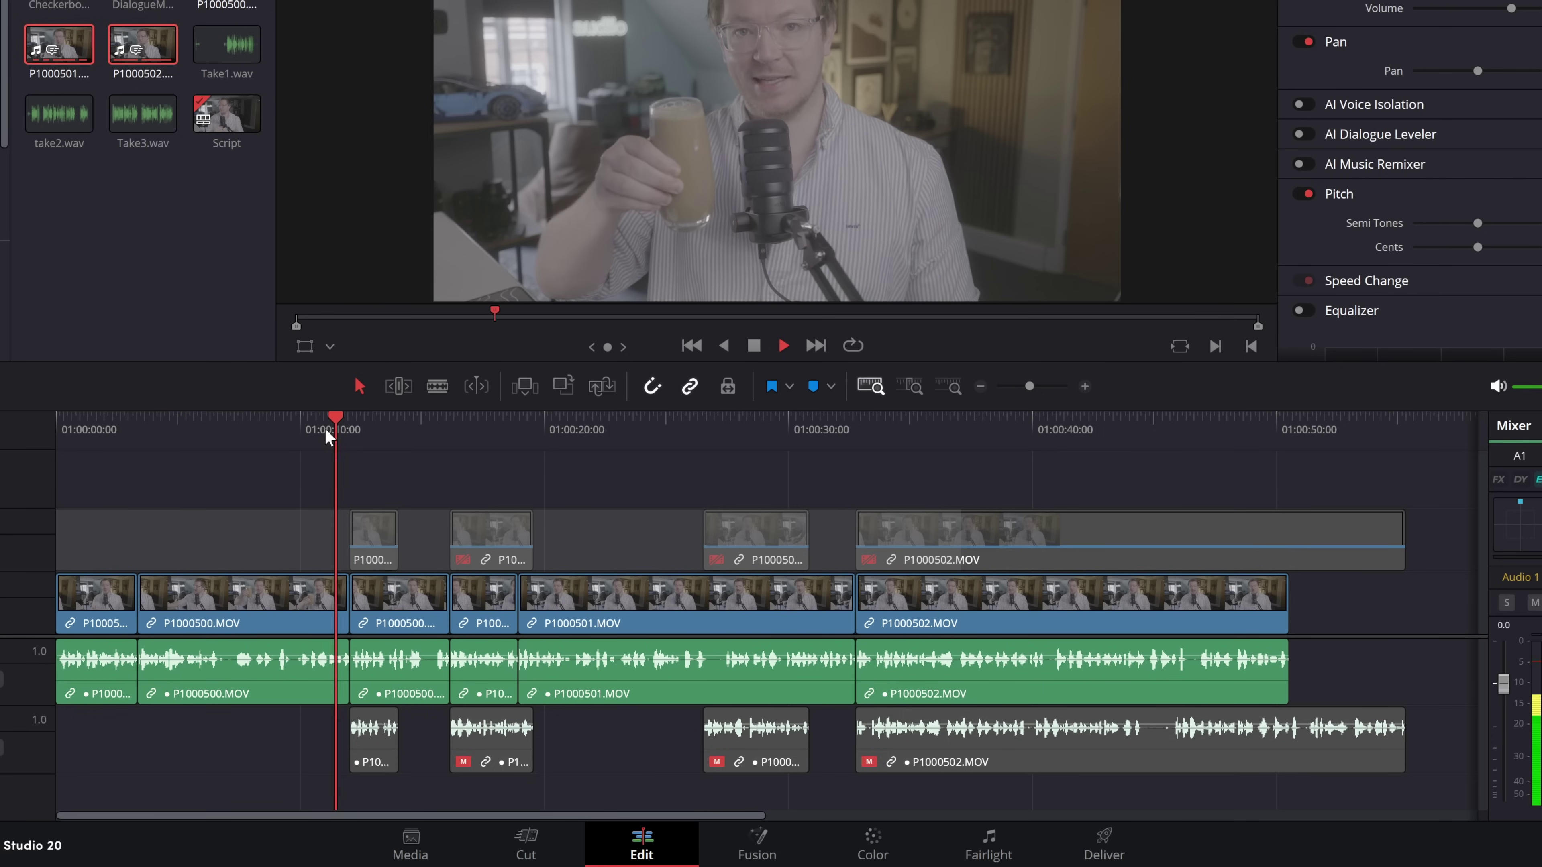
{"action": "left_click", "coordinate": [447, 419]}
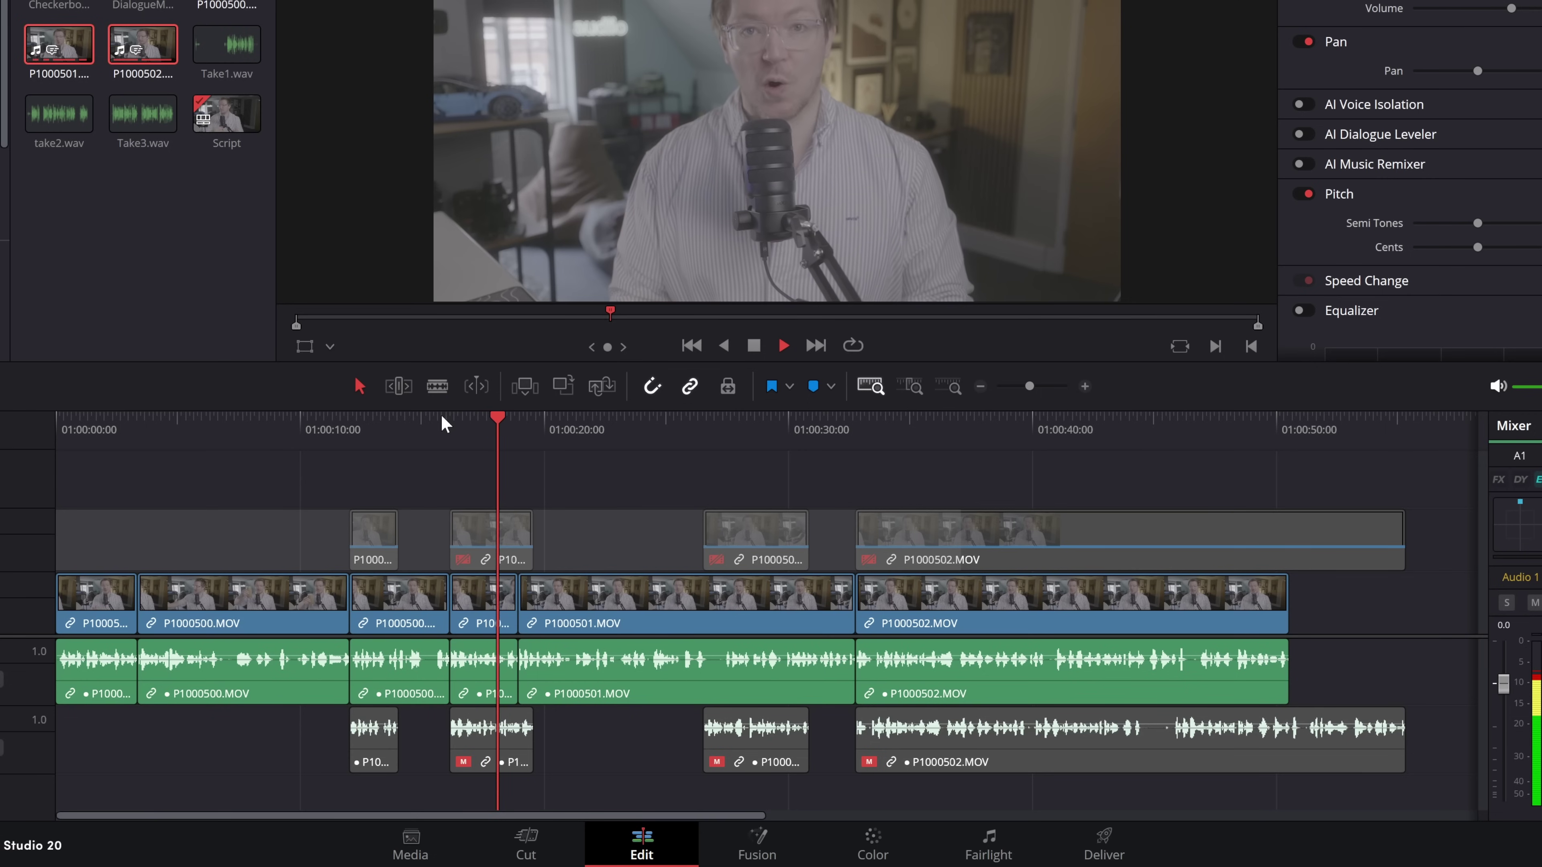
{"action": "key", "text": "space"}
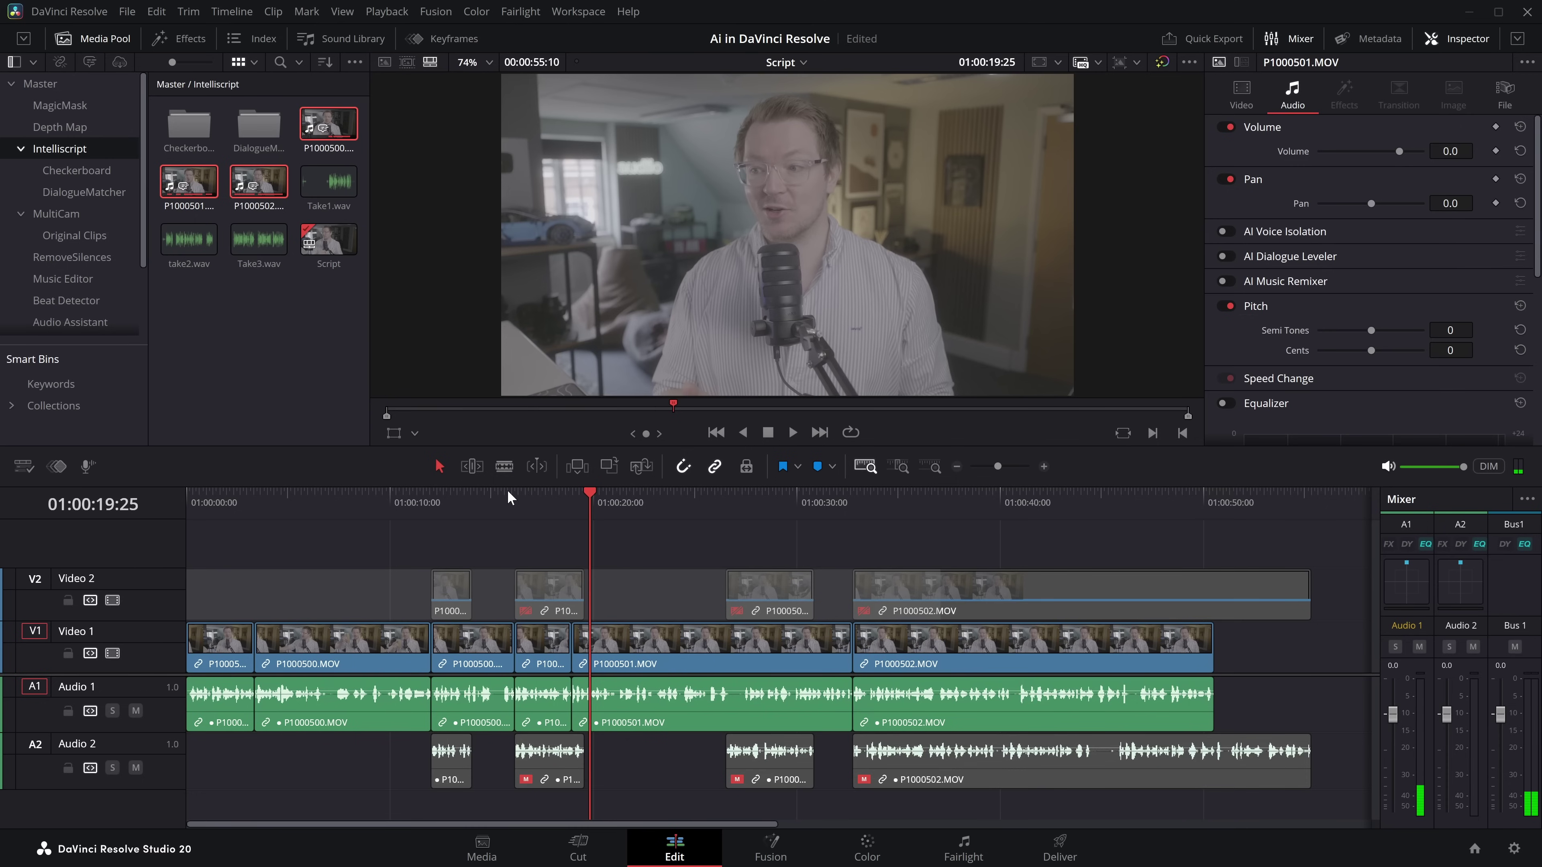
Step: Ripple-extend the end of the first Video 1 clip by about 28 frames and select the alternate takes on Video 2
{"action": "left_click", "coordinate": [473, 467]}
{"action": "left_click_drag", "start_coordinate": [251, 646], "coordinate": [265, 646]}
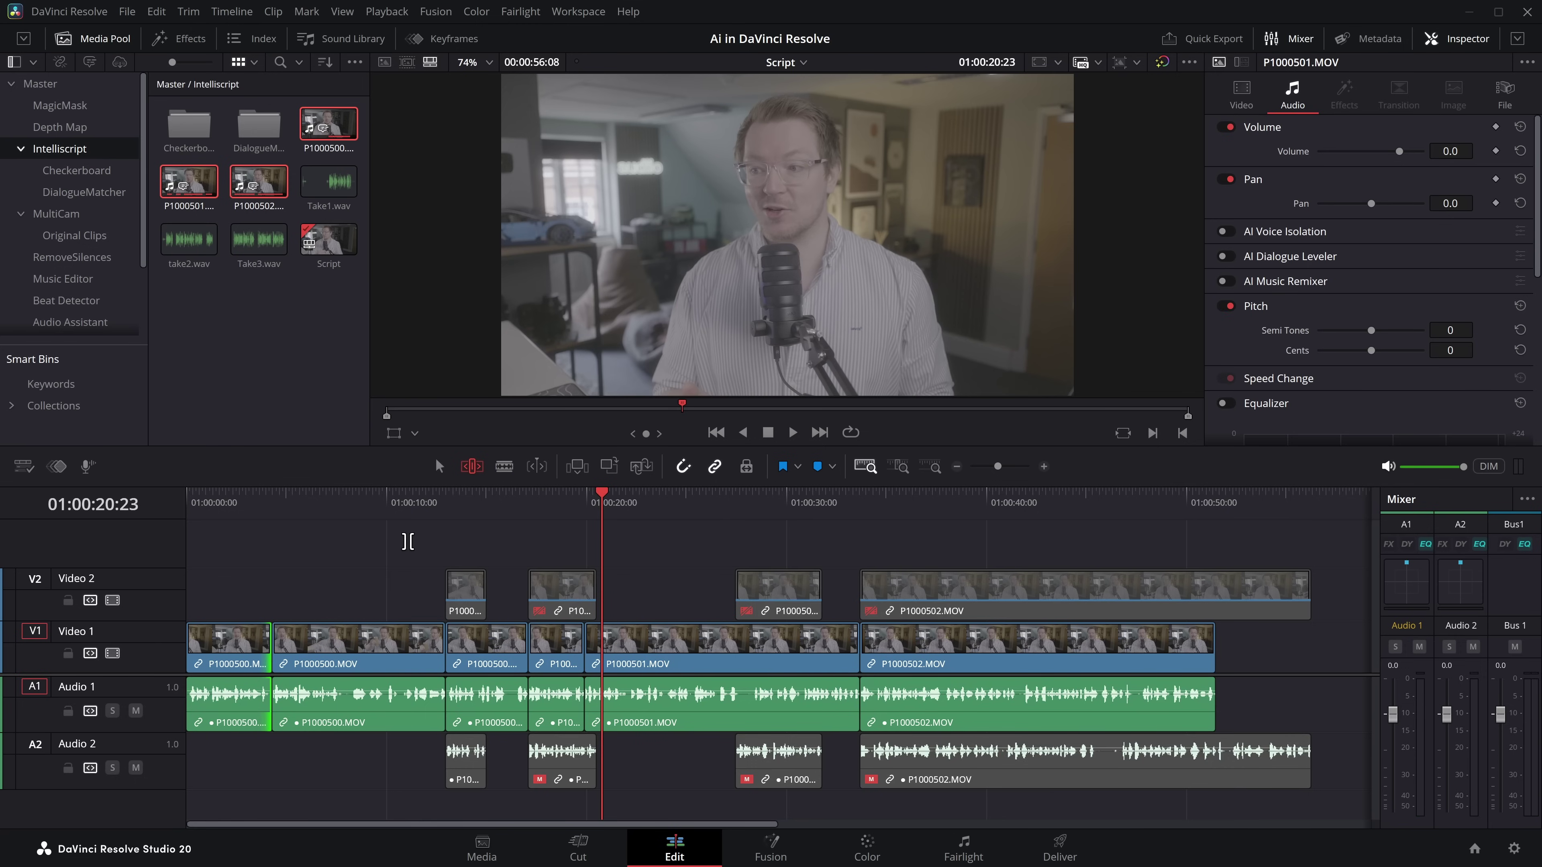
{"action": "left_click_drag", "start_coordinate": [432, 538], "coordinate": [1156, 600]}
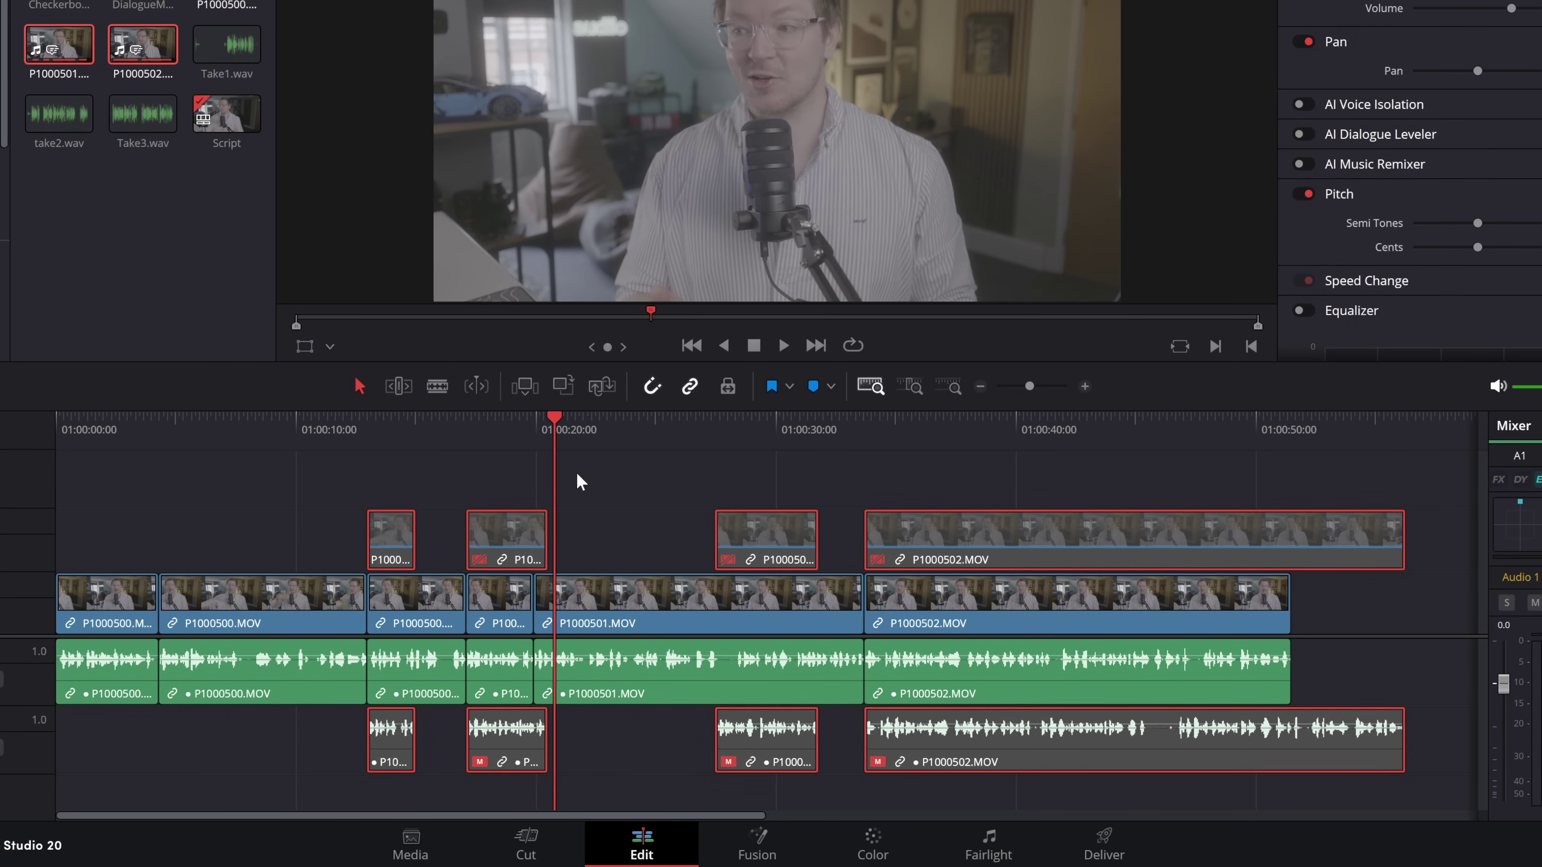
Step: Select only the first alternate take on Video 2 and play the main take beneath it from its start
{"action": "left_click", "coordinate": [360, 430]}
{"action": "left_click", "coordinate": [1085, 386]}
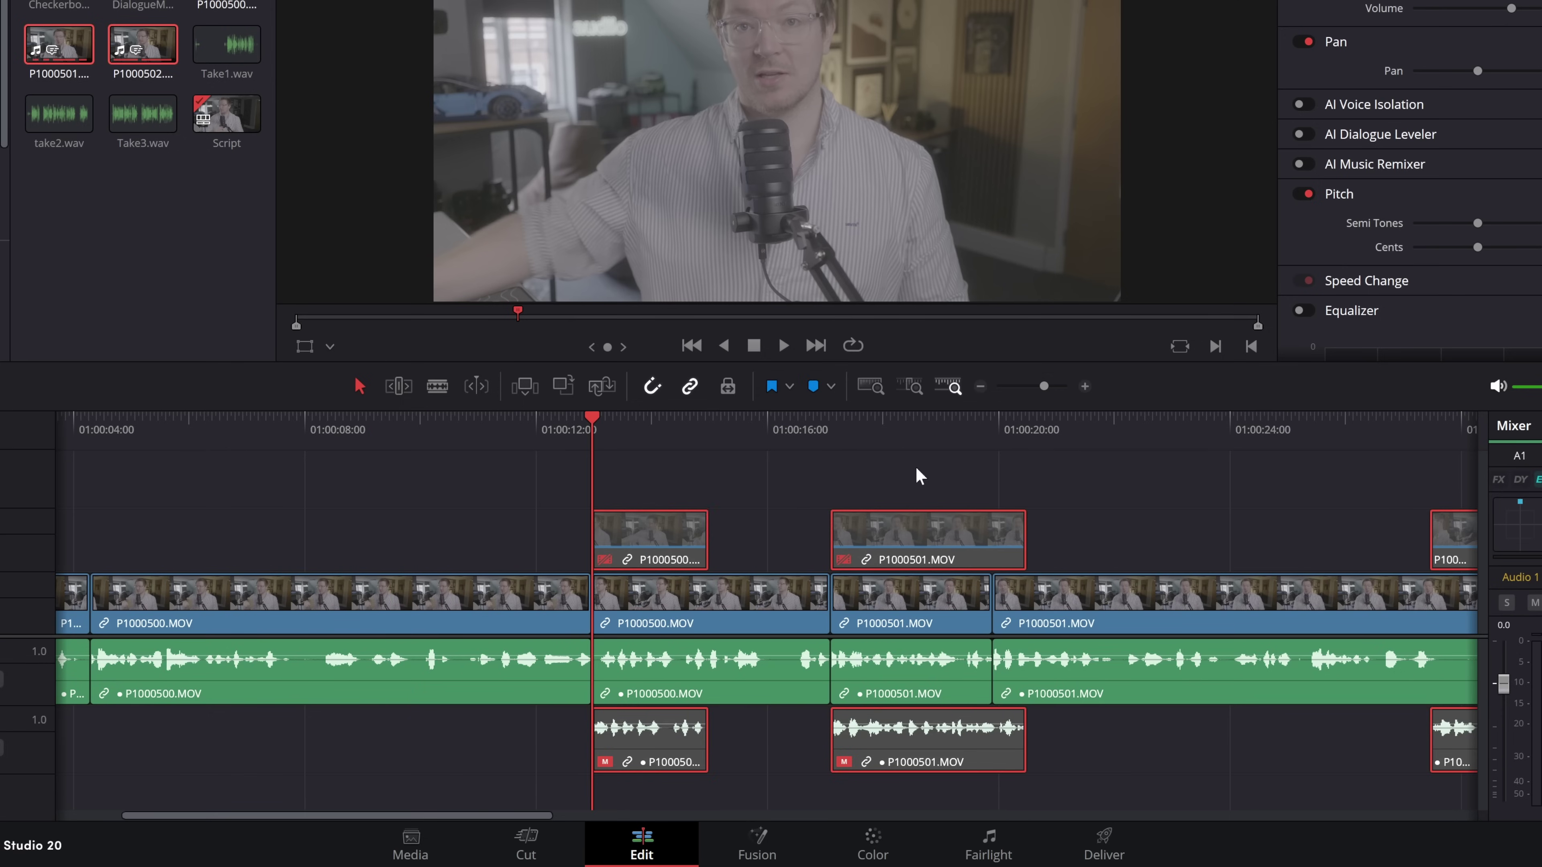
{"action": "left_click", "coordinate": [789, 519]}
{"action": "left_click", "coordinate": [644, 539]}
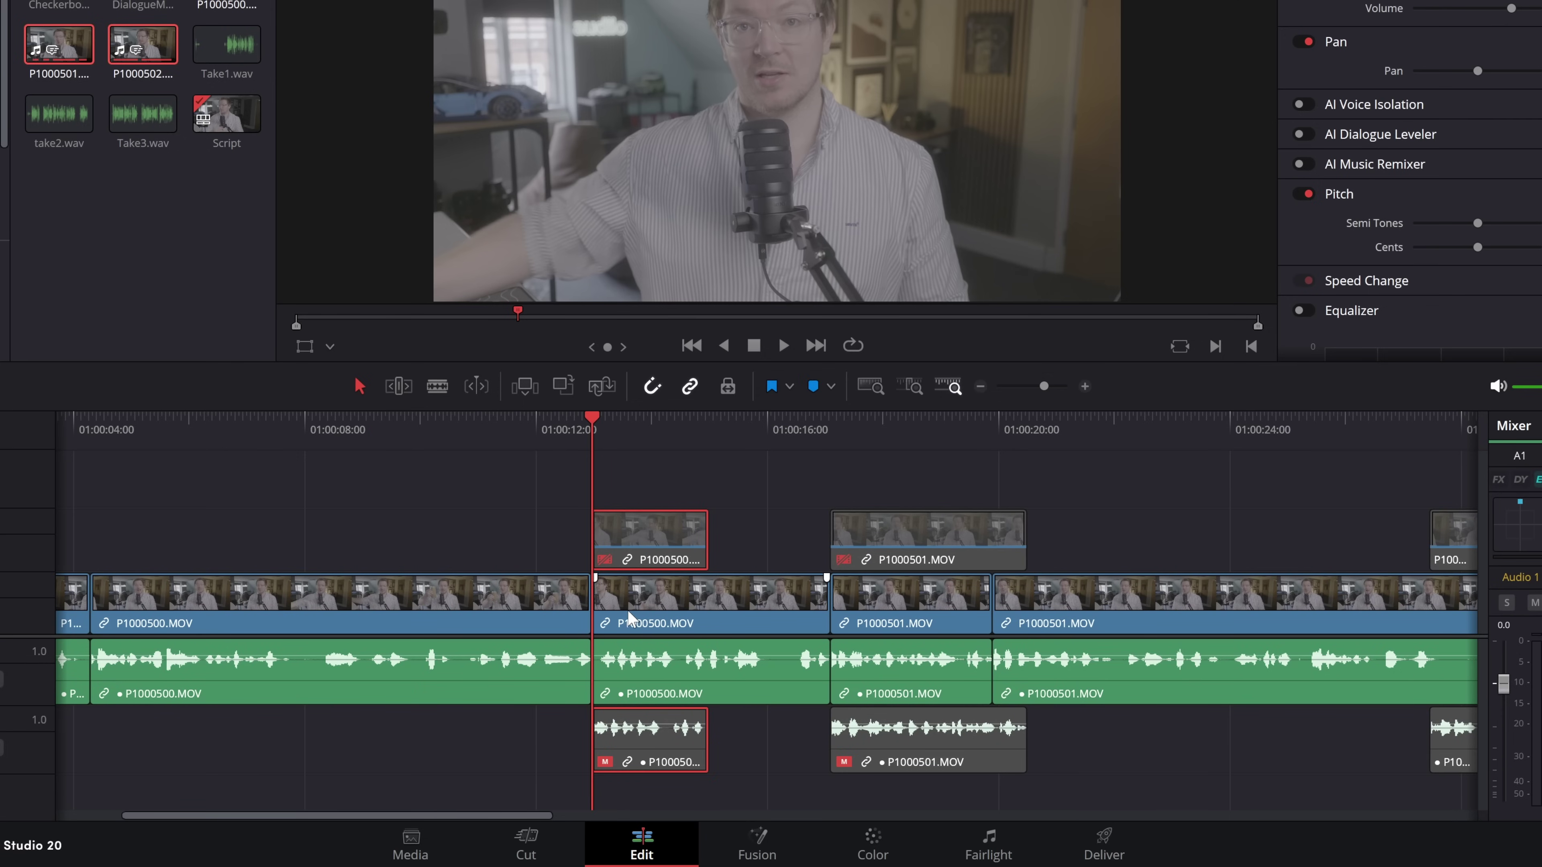
{"action": "key", "text": "space"}
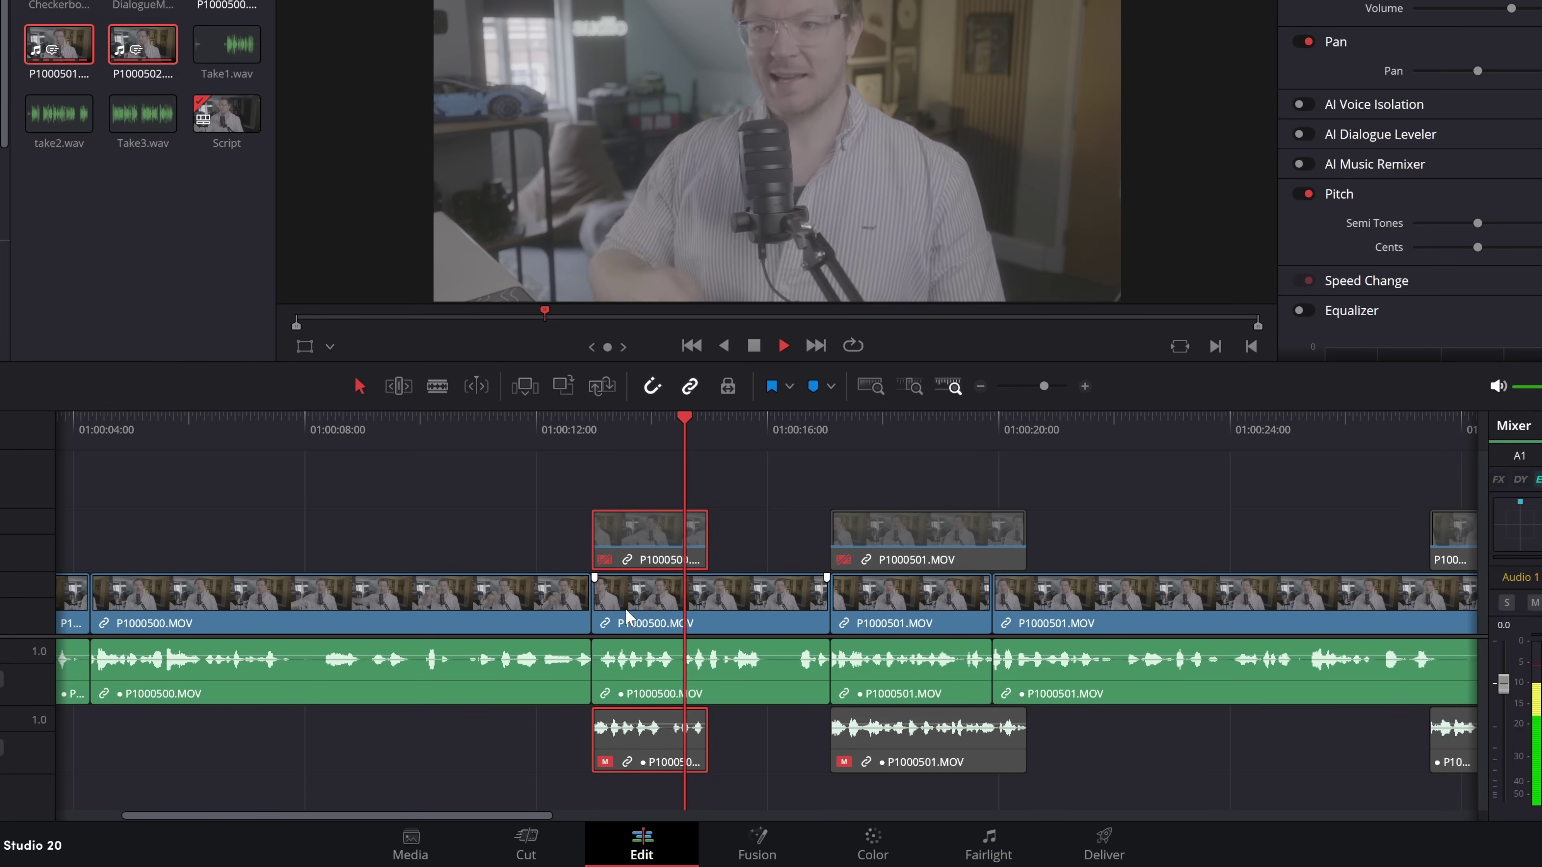
{"action": "key", "text": "space"}
Step: Disable the main P1000500.MOV take on Video 1, enable the alternate above it and play the swapped section
{"action": "left_click", "coordinate": [651, 601]}
{"action": "key", "text": "d"}
{"action": "left_click", "coordinate": [650, 535]}
{"action": "key", "text": "d"}
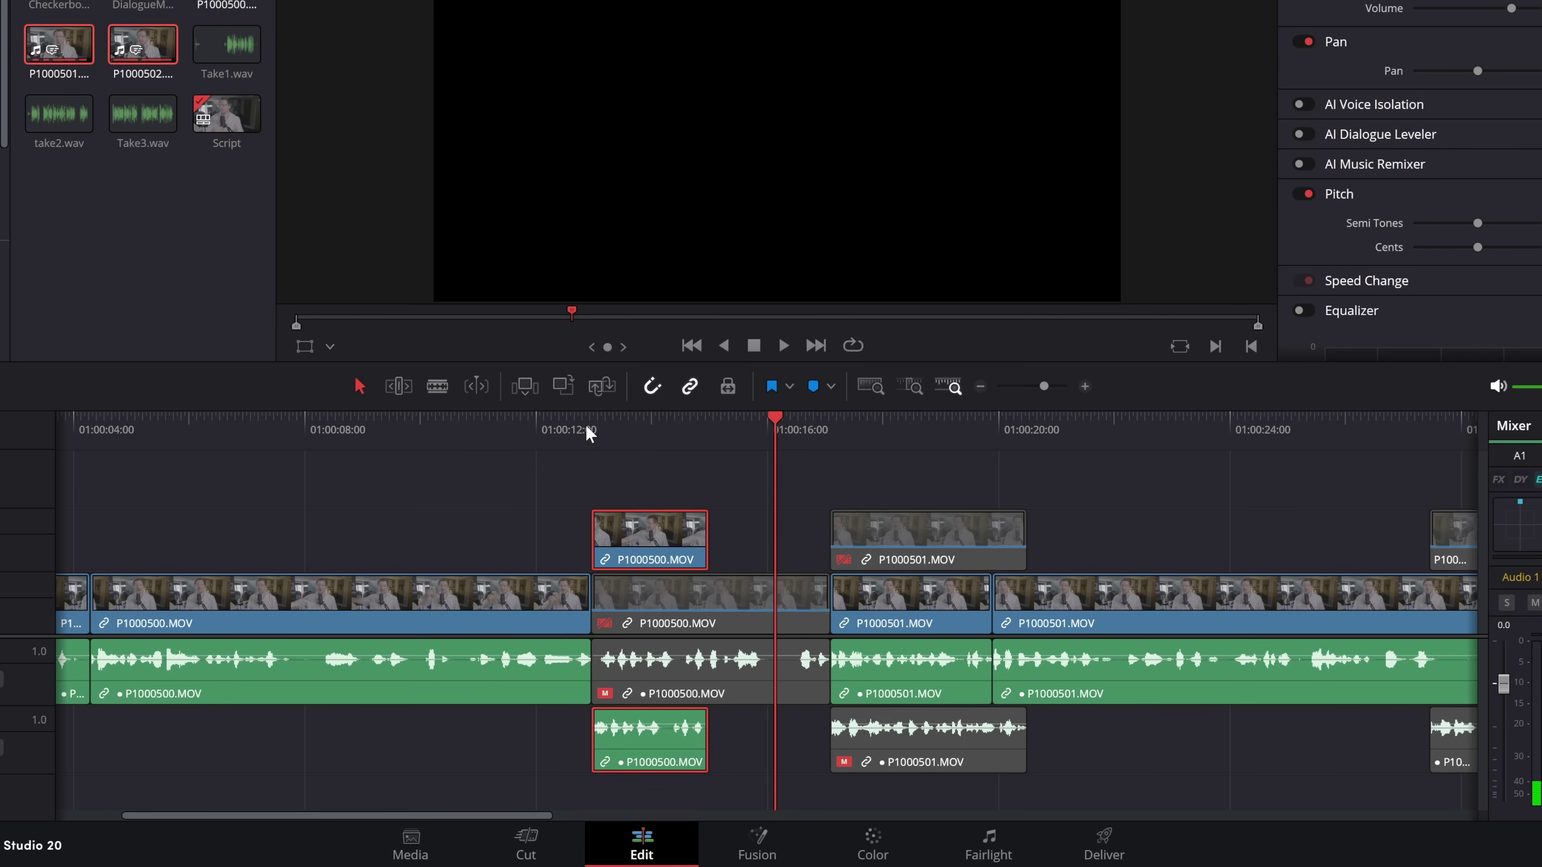
{"action": "left_click", "coordinate": [584, 427]}
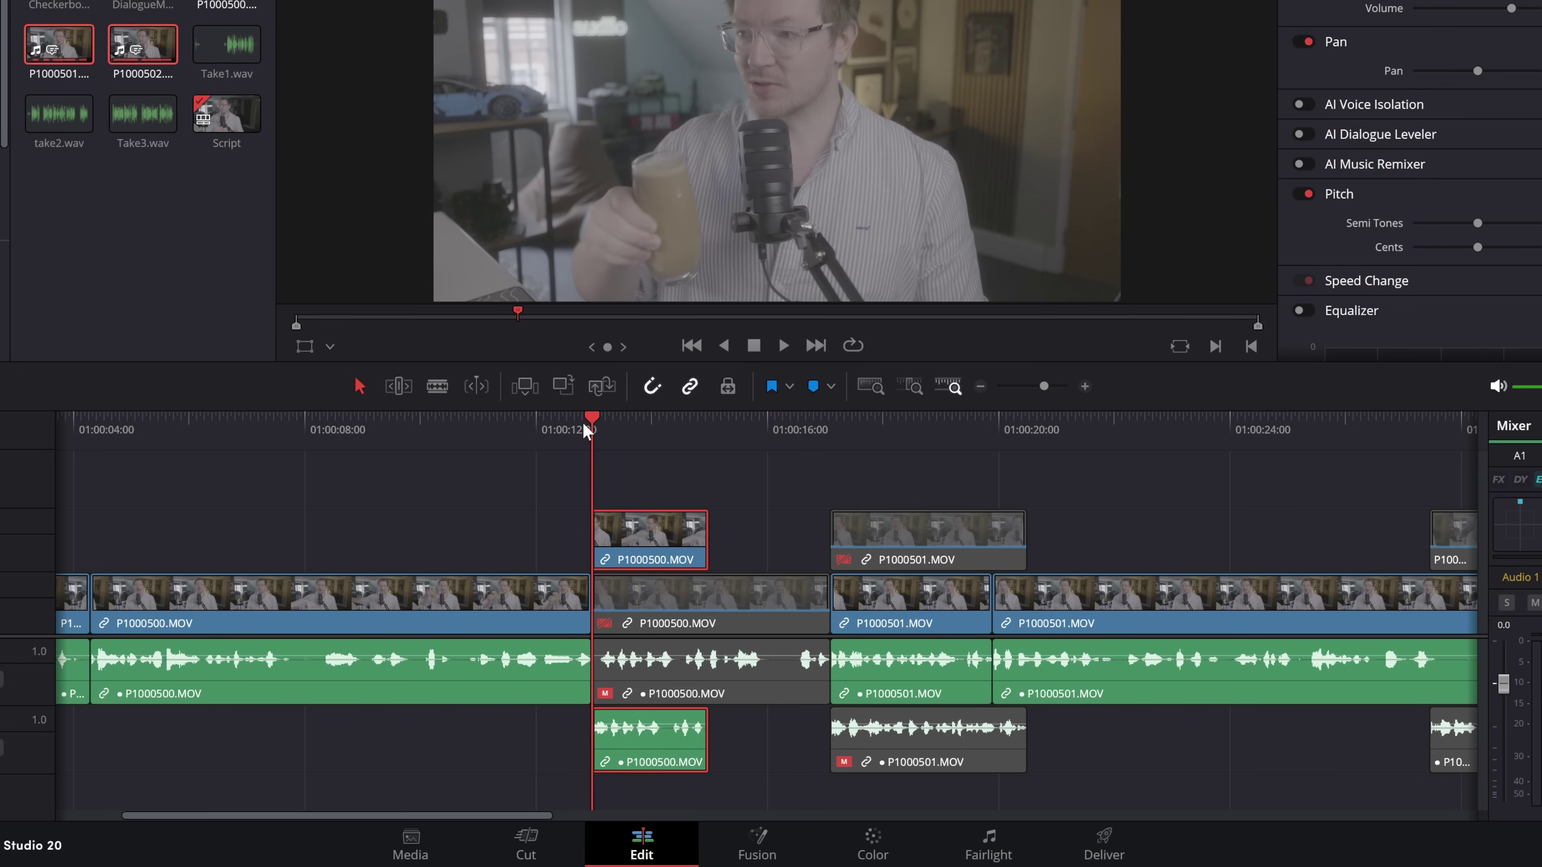
{"action": "key", "text": "space"}
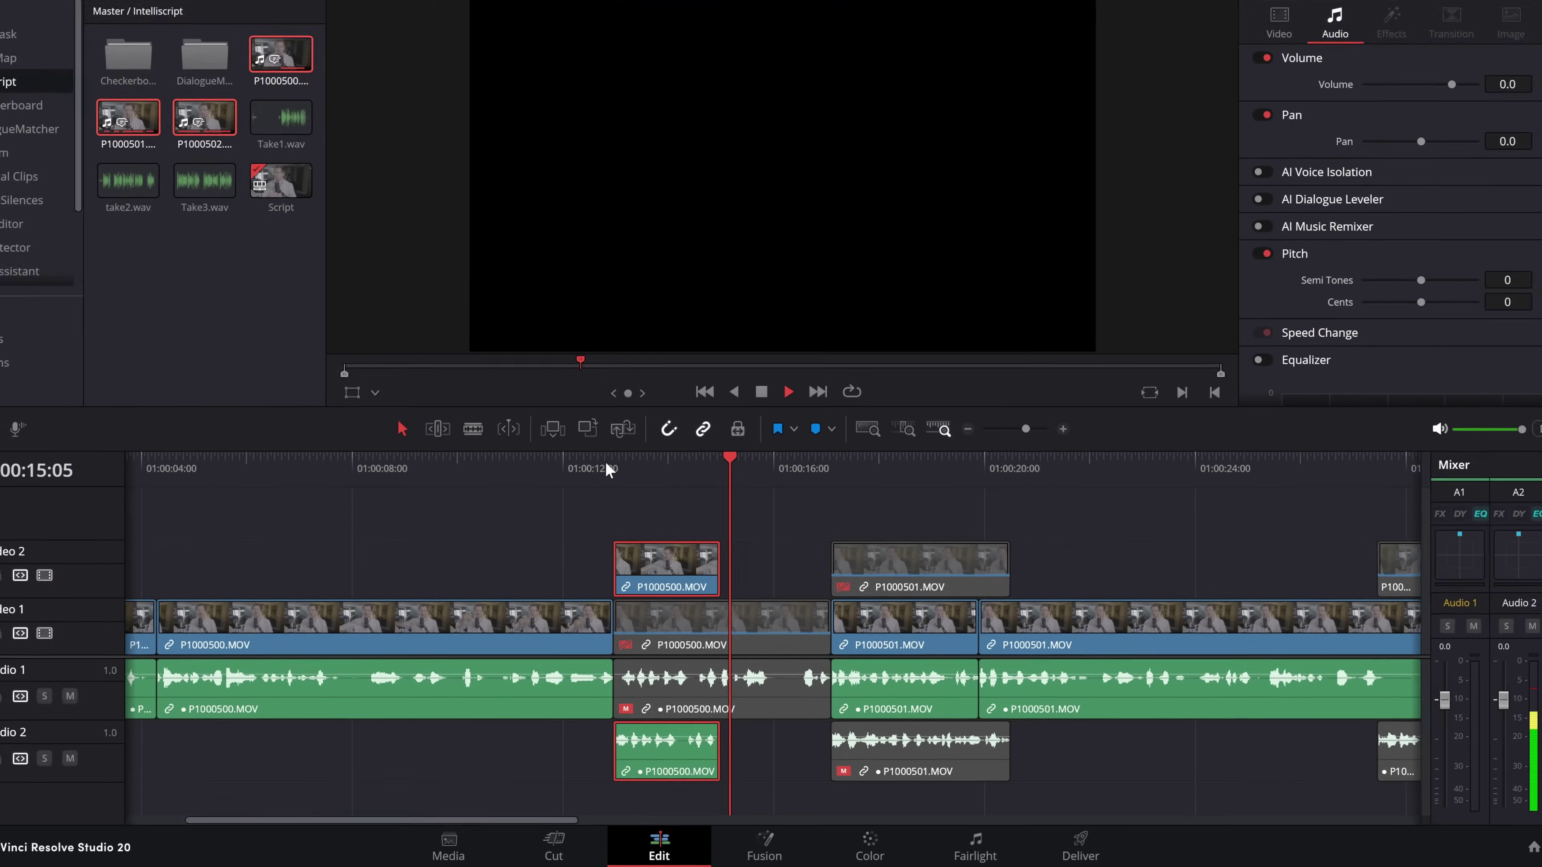
{"action": "key", "text": "space"}
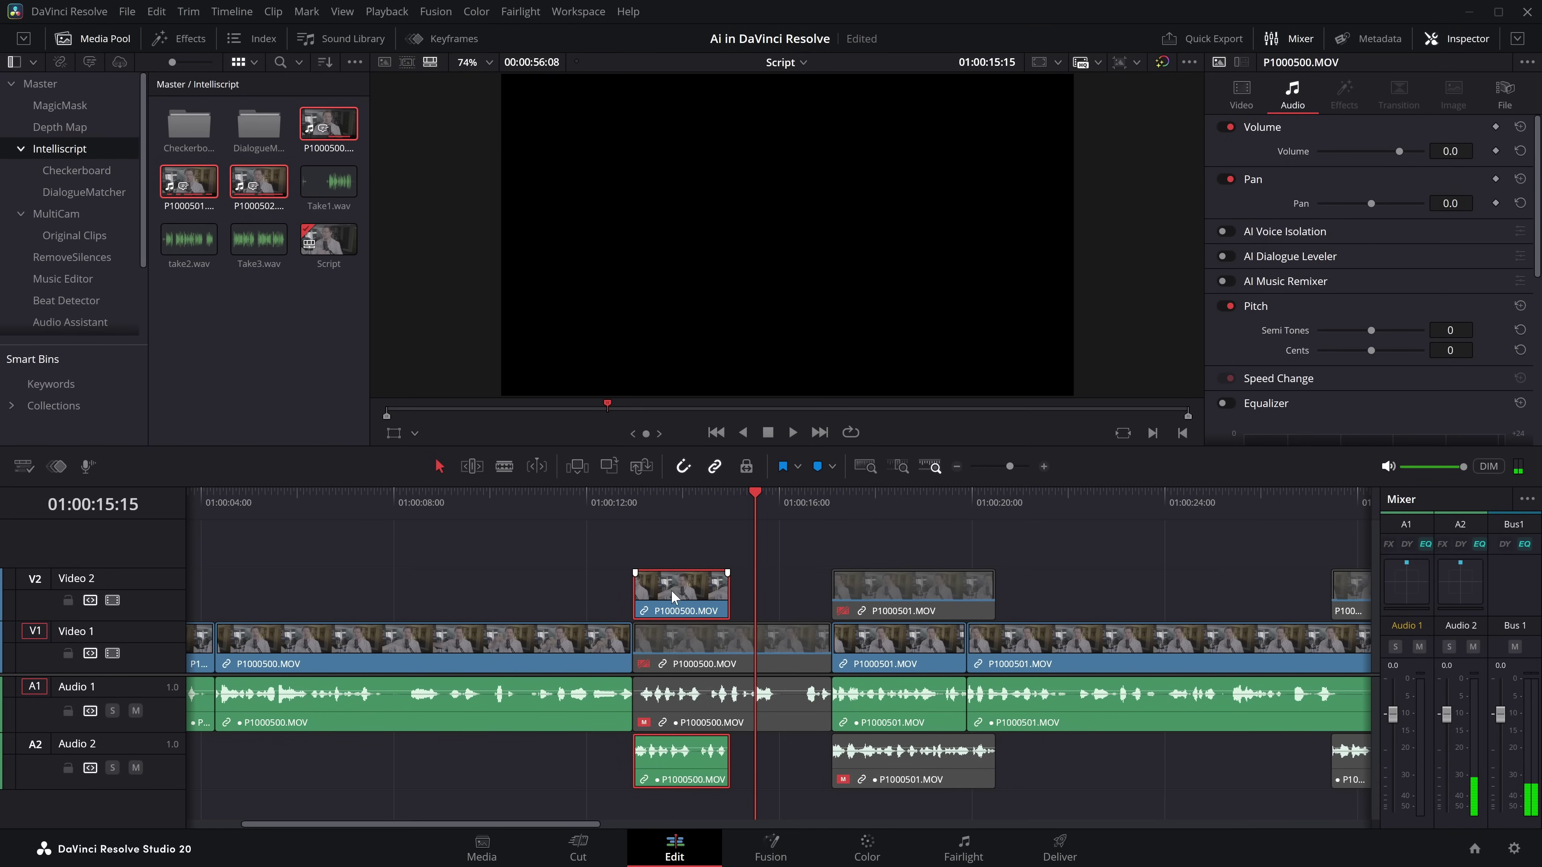
Step: Disable the alternate P1000500.MOV take on Video 2 again and re-enable the main take on Video 1
{"action": "key", "text": "d"}
{"action": "left_click", "coordinate": [789, 644]}
{"action": "key", "text": "d"}
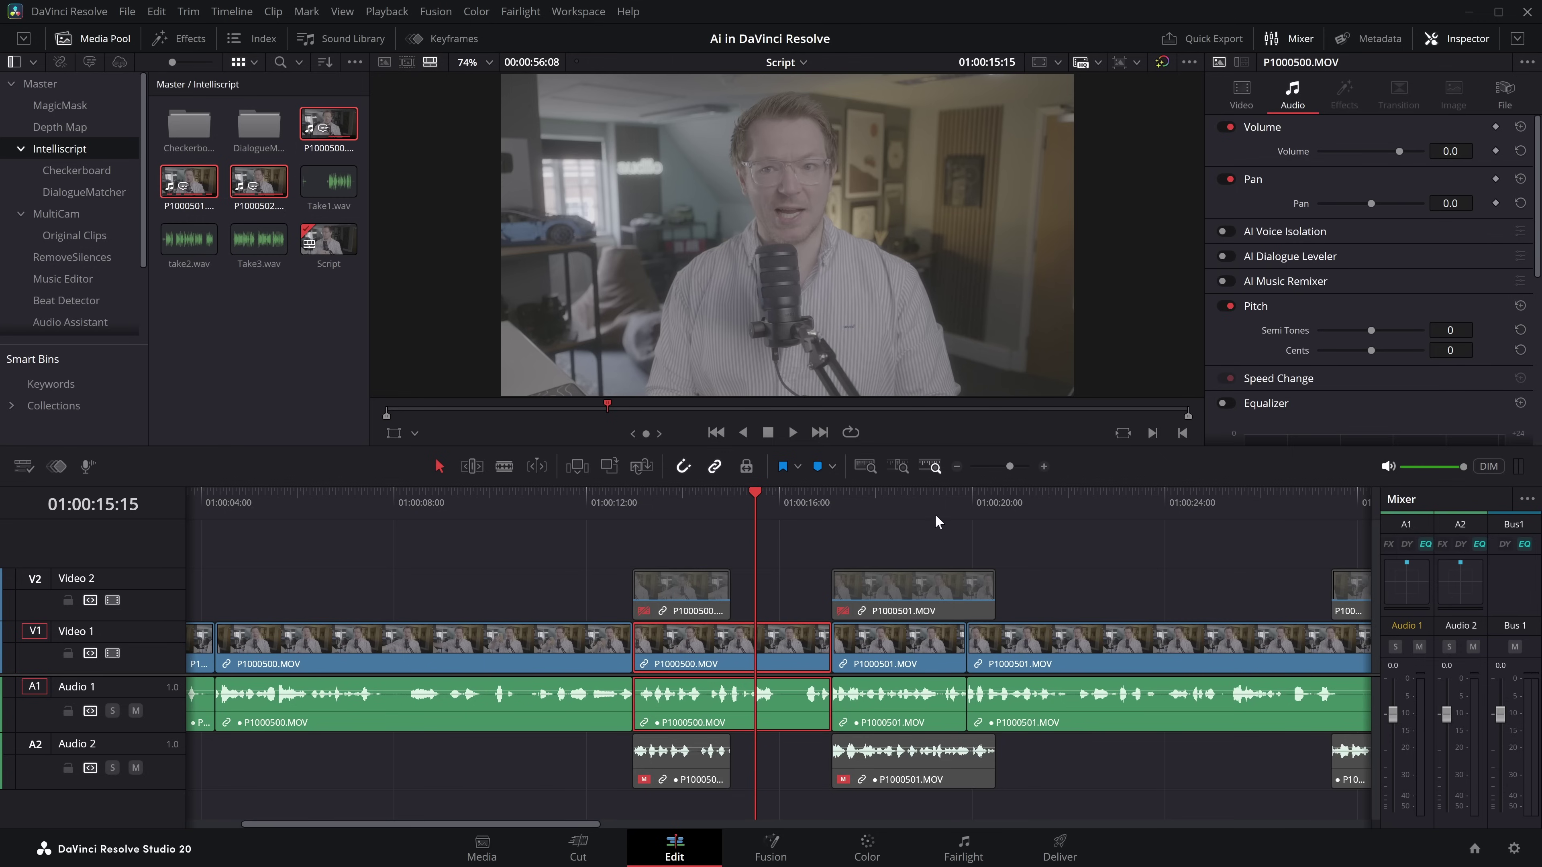
{"action": "left_click", "coordinate": [957, 467]}
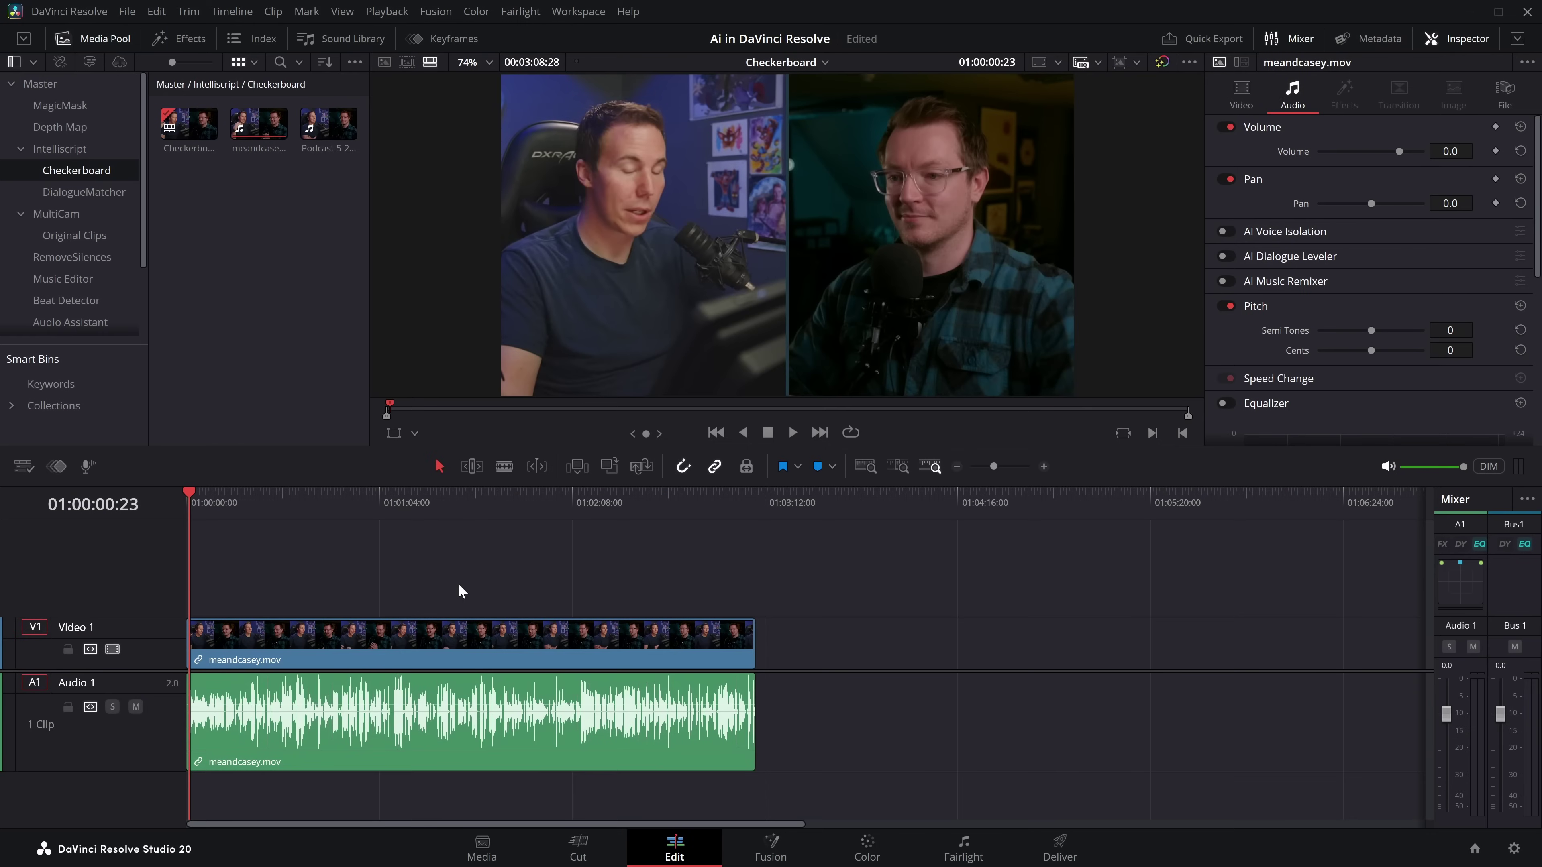
Step: Save the project and switch the Checkerboard timeline with the meandcasey.mov clip to the Fairlight page
{"action": "key", "text": "ctrl+s"}
{"action": "left_click", "coordinate": [450, 748]}
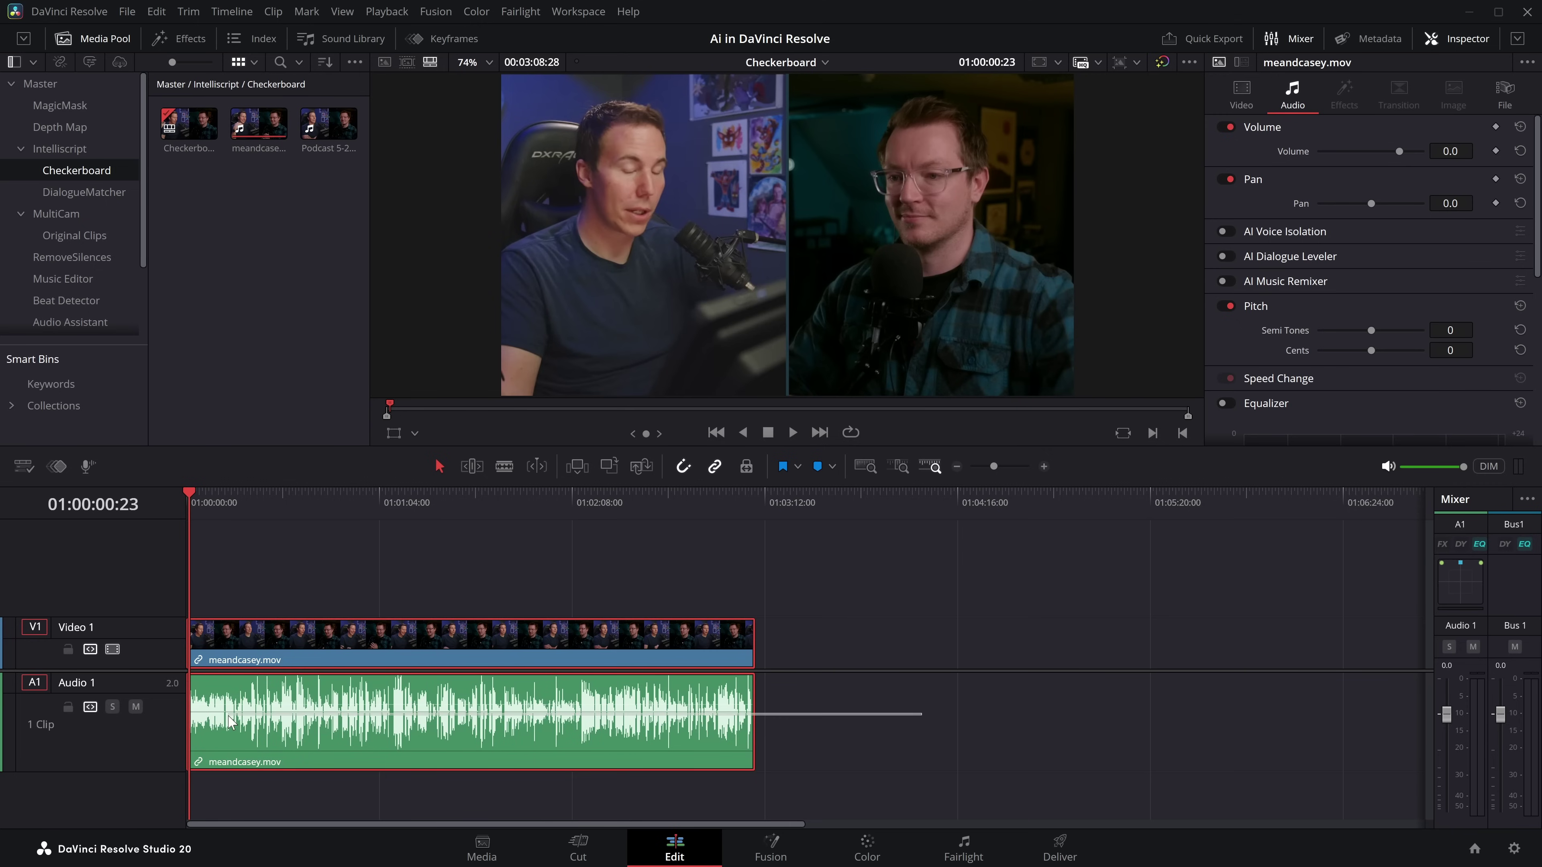
{"action": "left_click", "coordinate": [966, 847]}
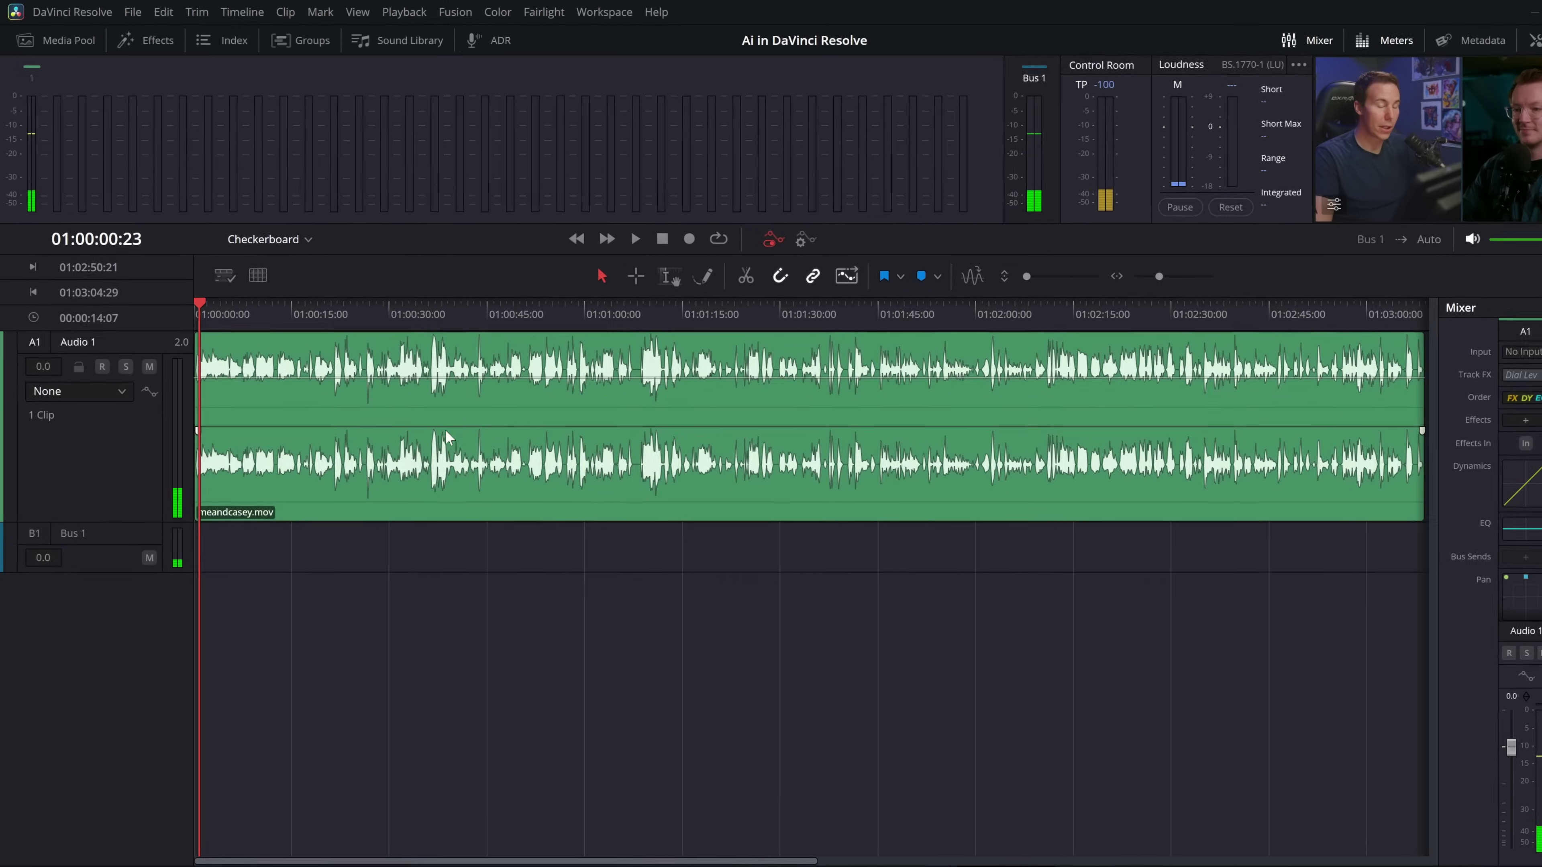
Step: Separate the meandcasey.mov audio by speaker using AI Checkerboard to New Tracks
{"action": "left_click", "coordinate": [468, 437]}
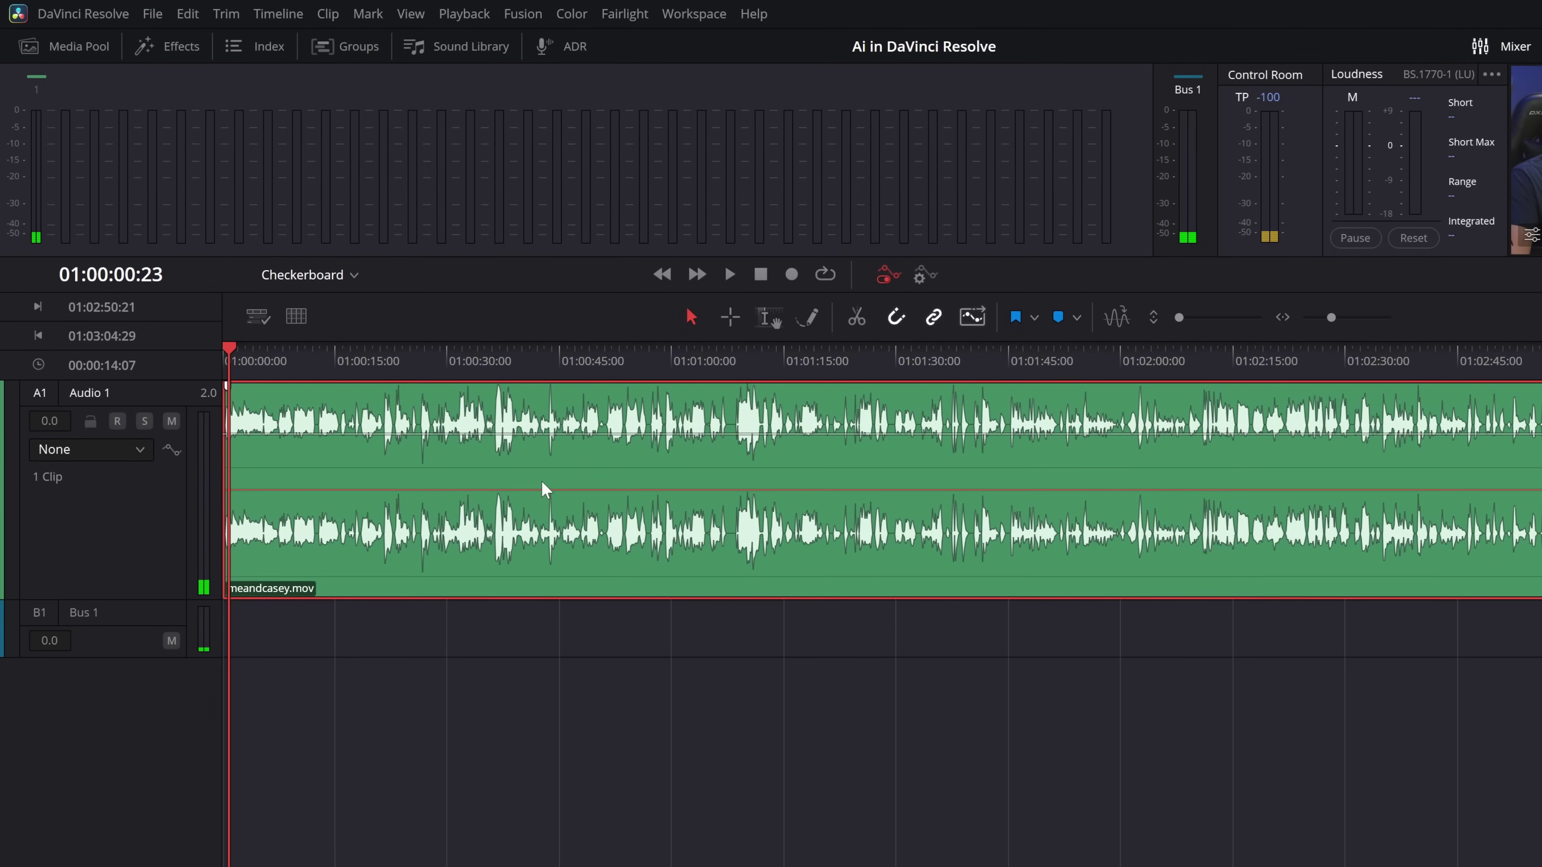
{"action": "right_click", "coordinate": [275, 468]}
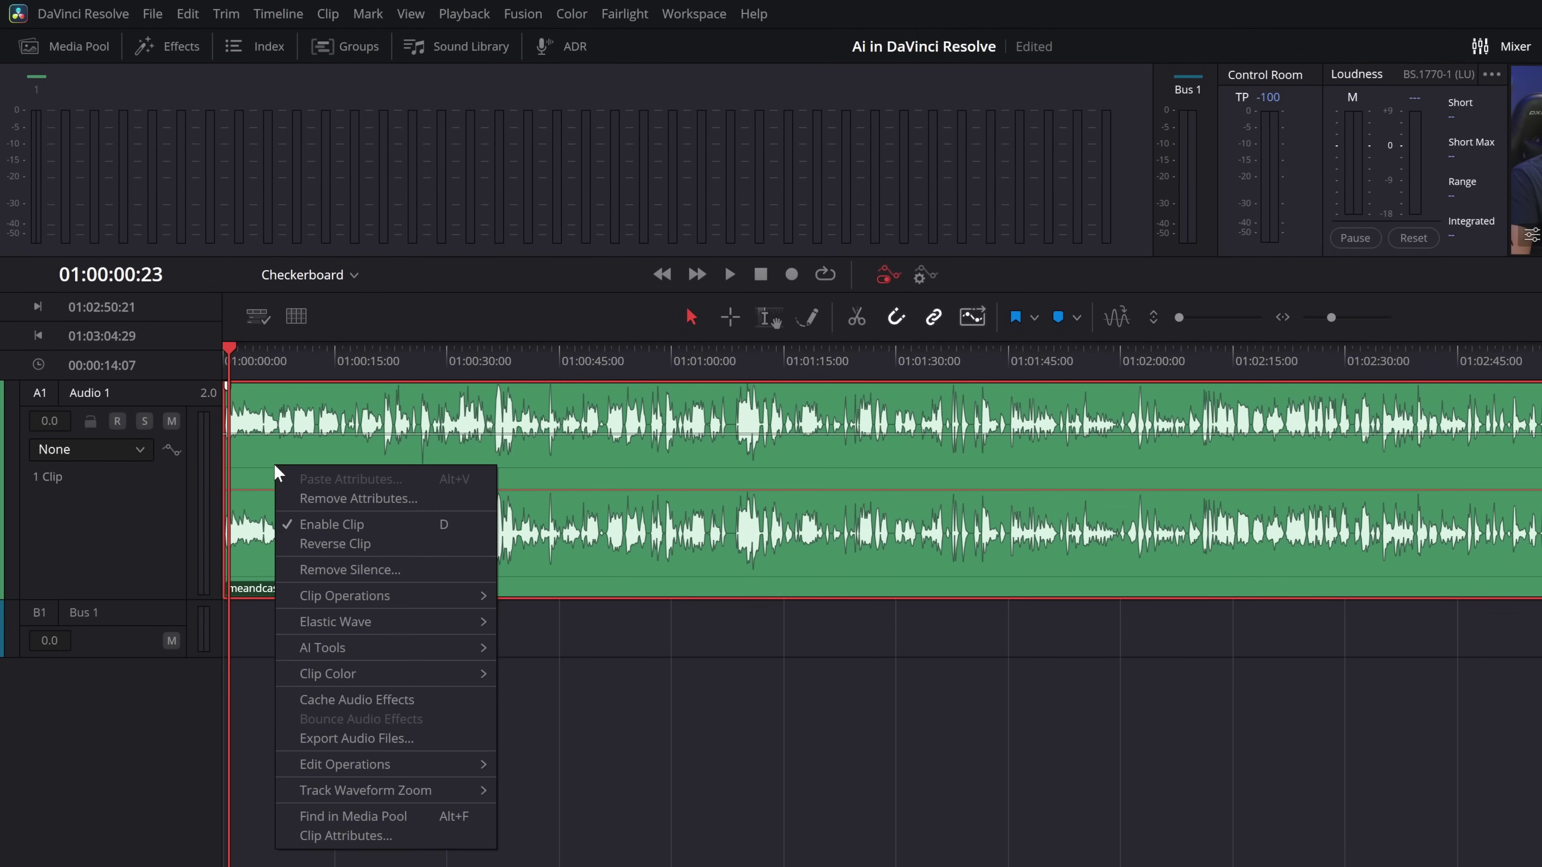
{"action": "mouse_move", "coordinate": [346, 648]}
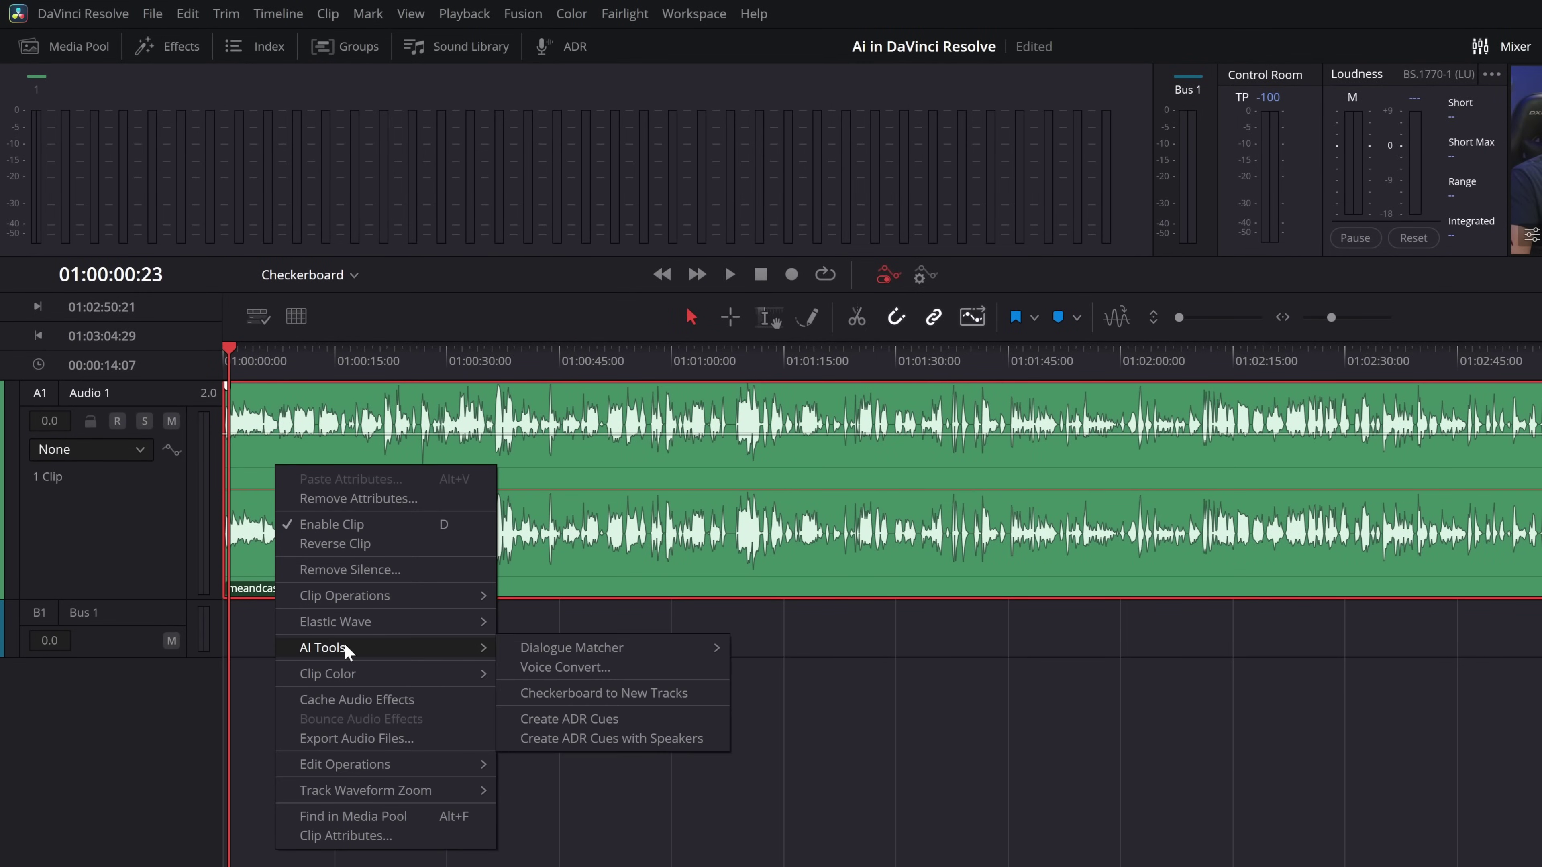
{"action": "left_click", "coordinate": [651, 695]}
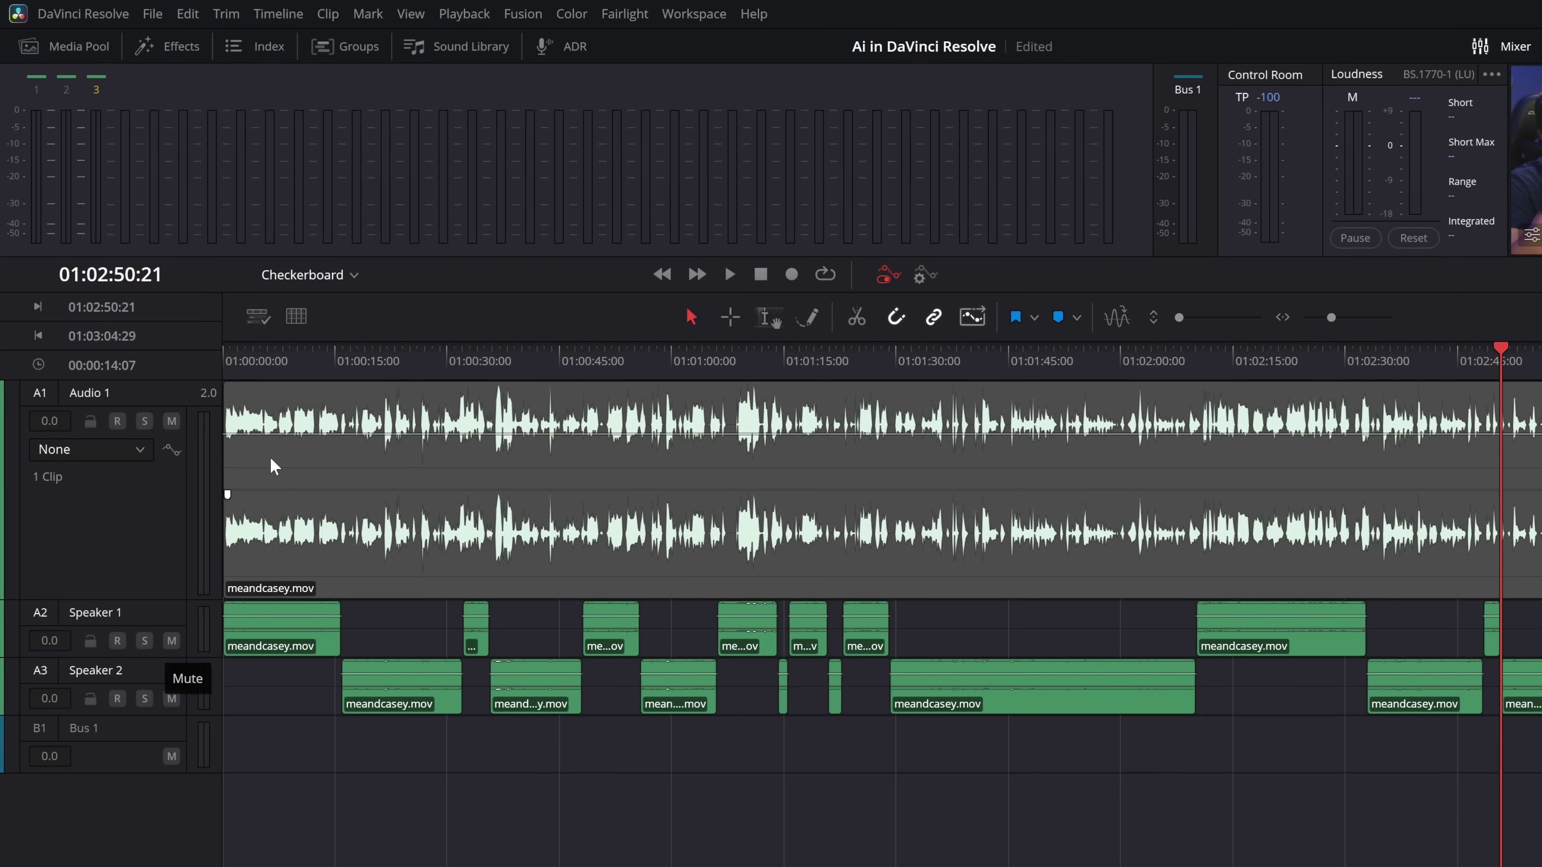
Step: Play the start and the section near 20 seconds to check the Speaker 1 and Speaker 2 tracks
{"action": "left_click", "coordinate": [255, 368]}
{"action": "key", "text": "space"}
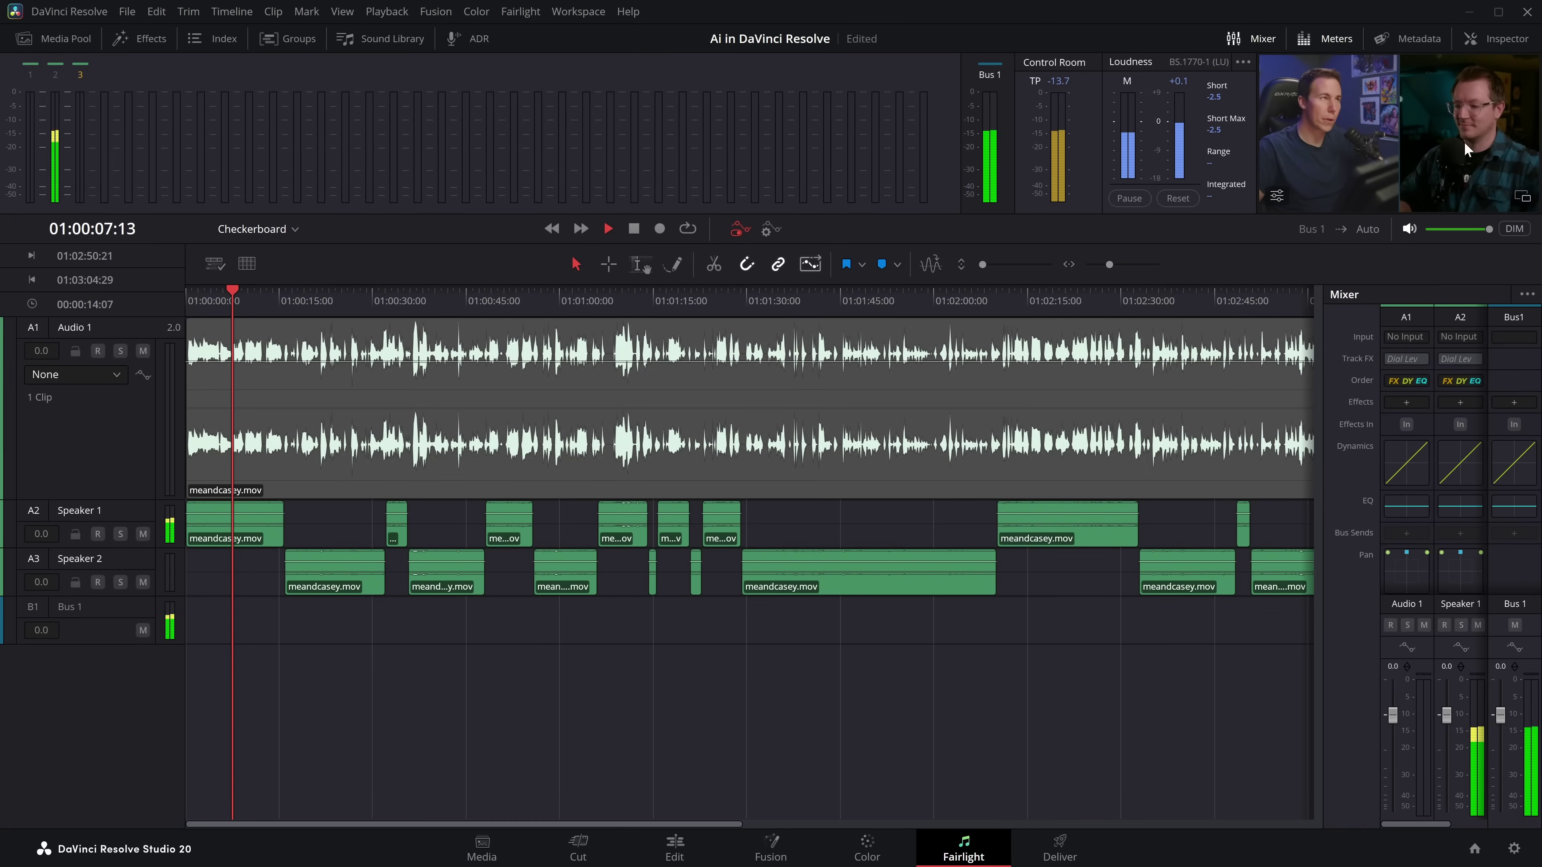
{"action": "key", "text": "space"}
{"action": "left_click", "coordinate": [317, 299]}
{"action": "key", "text": "space"}
{"action": "key", "text": "space"}
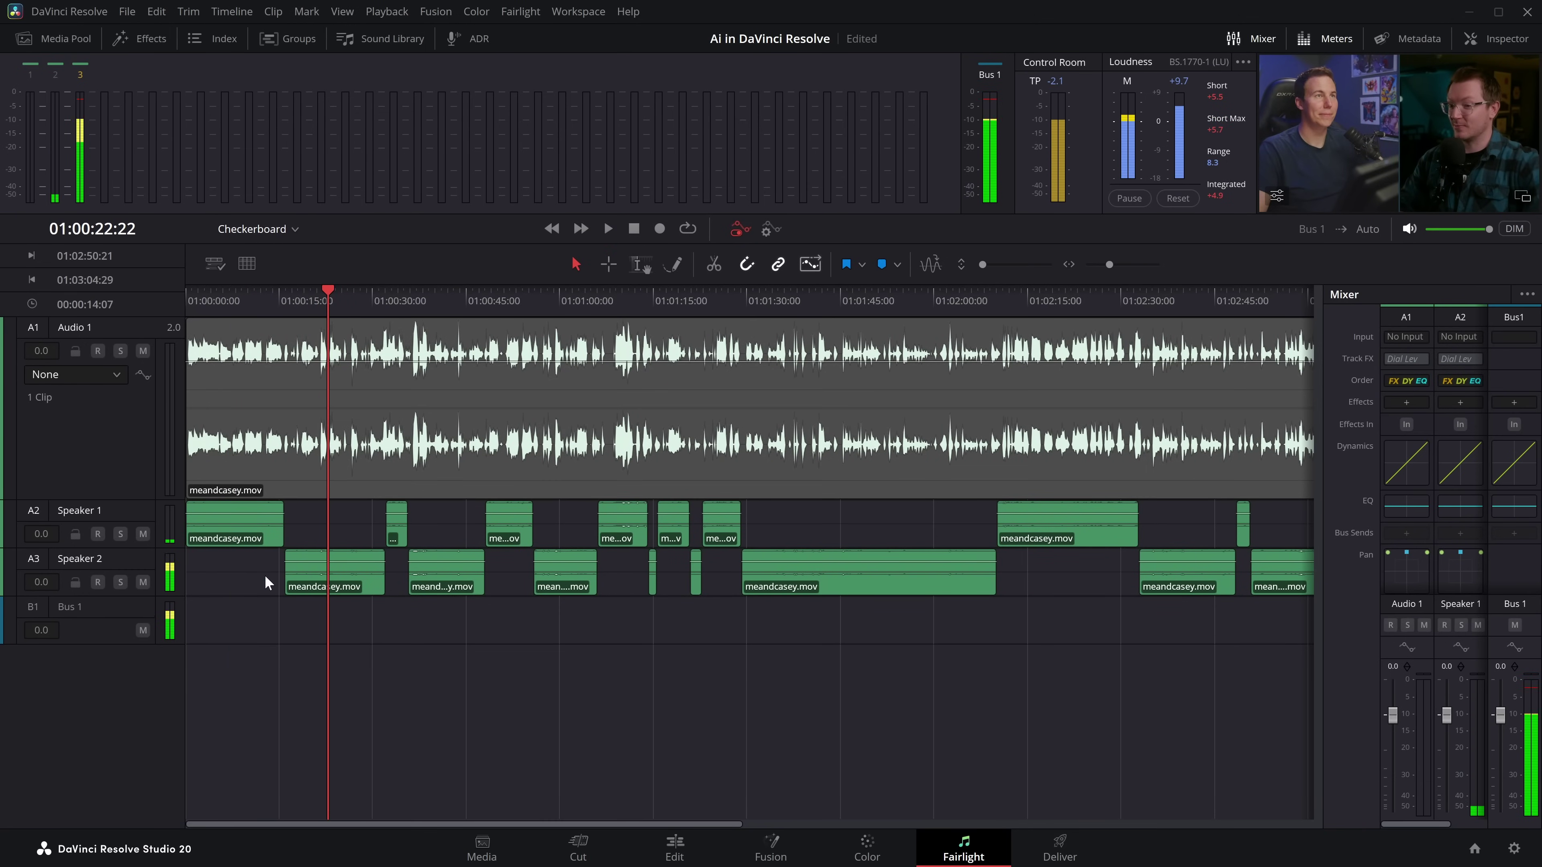
{"action": "left_click", "coordinate": [91, 559]}
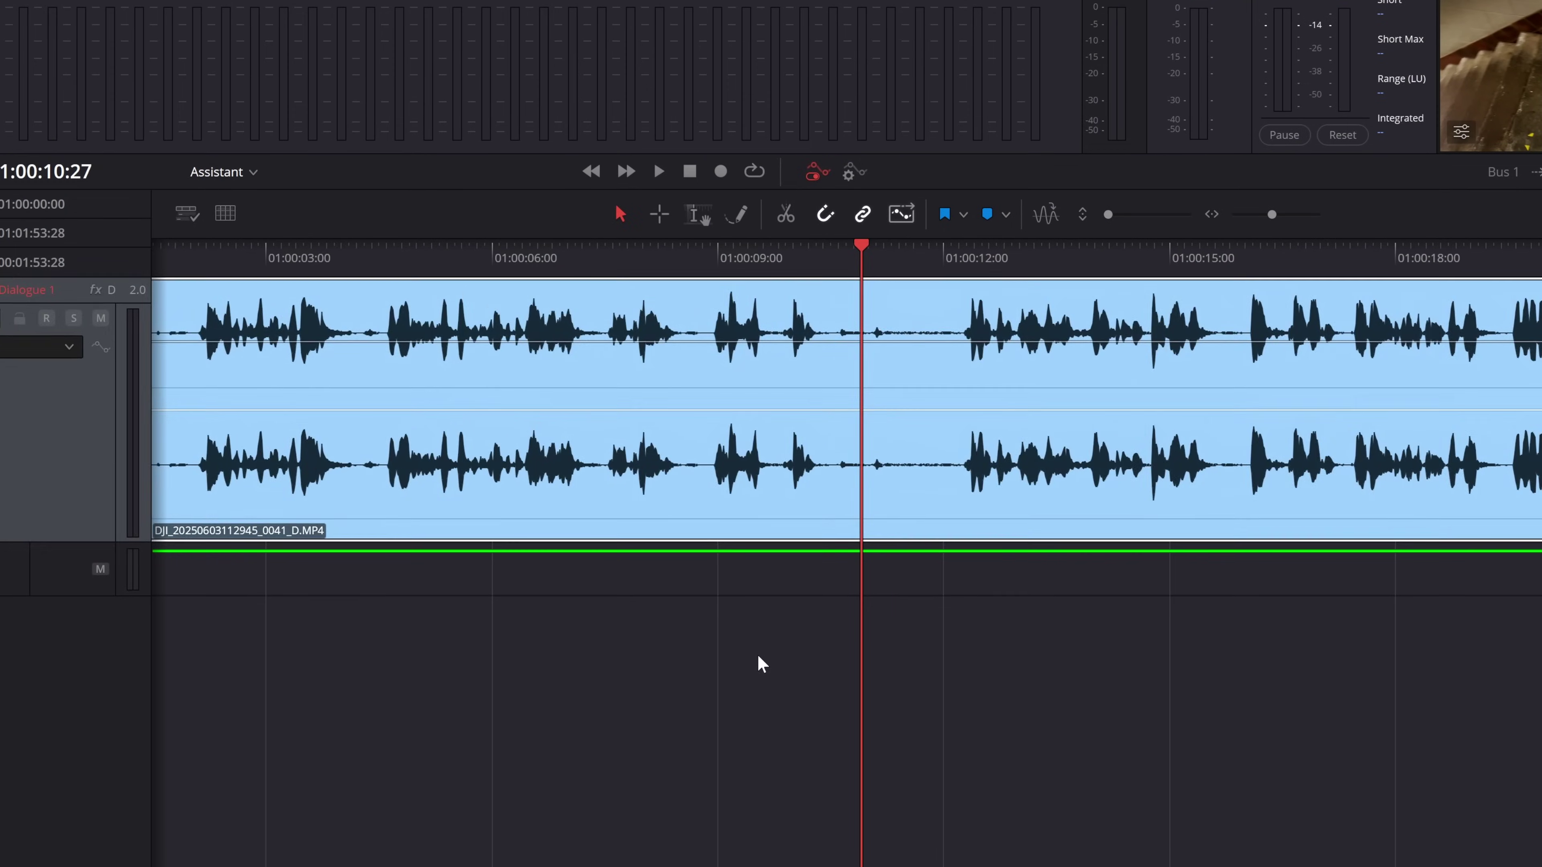
{"action": "left_click", "coordinate": [765, 650]}
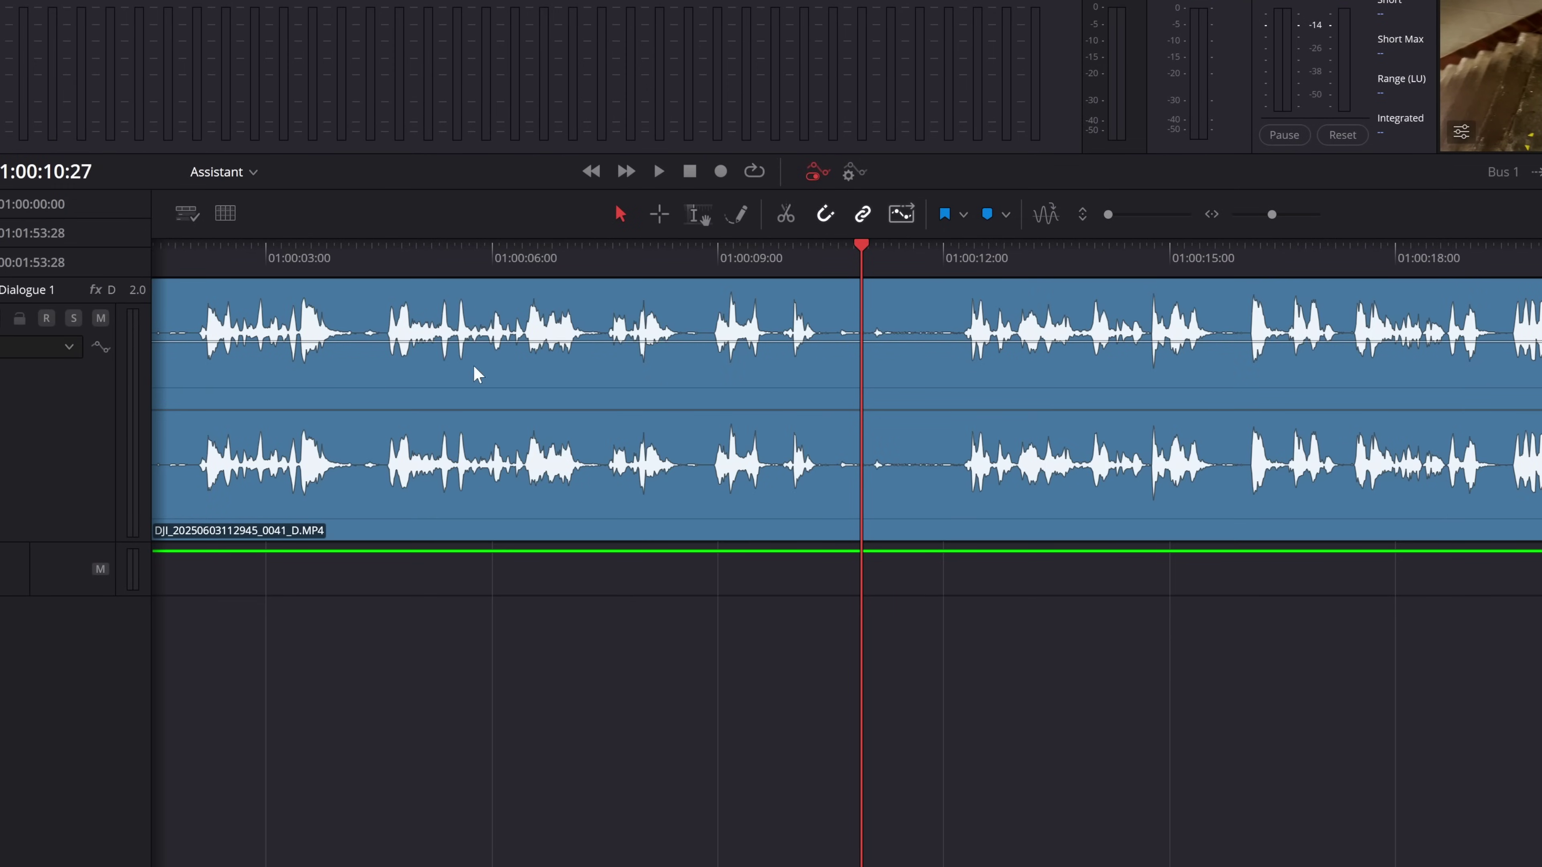
{"action": "left_click", "coordinate": [759, 386]}
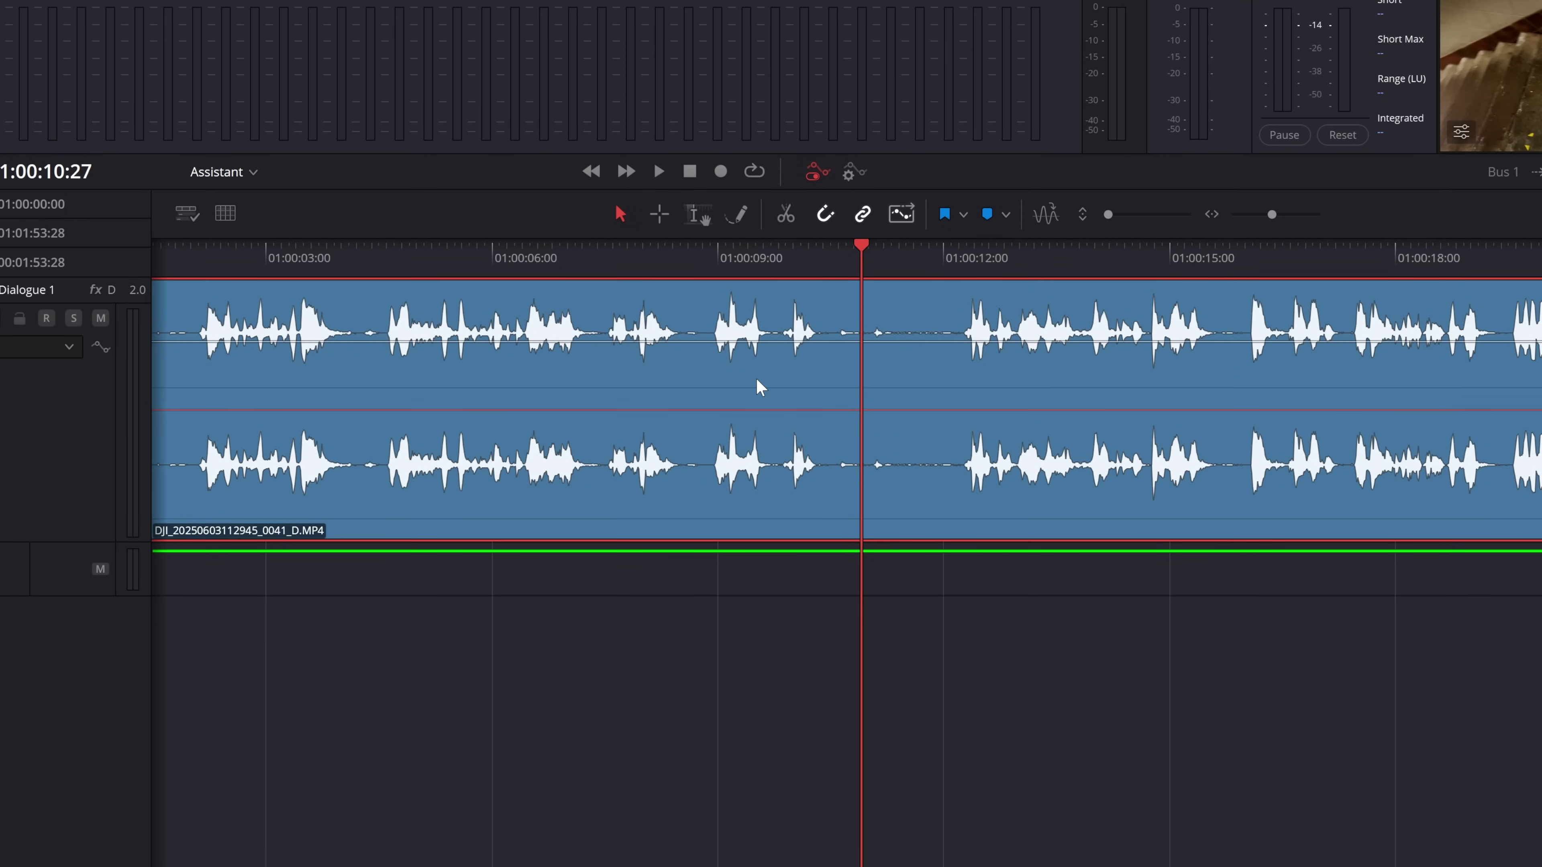
{"action": "right_click", "coordinate": [759, 387]}
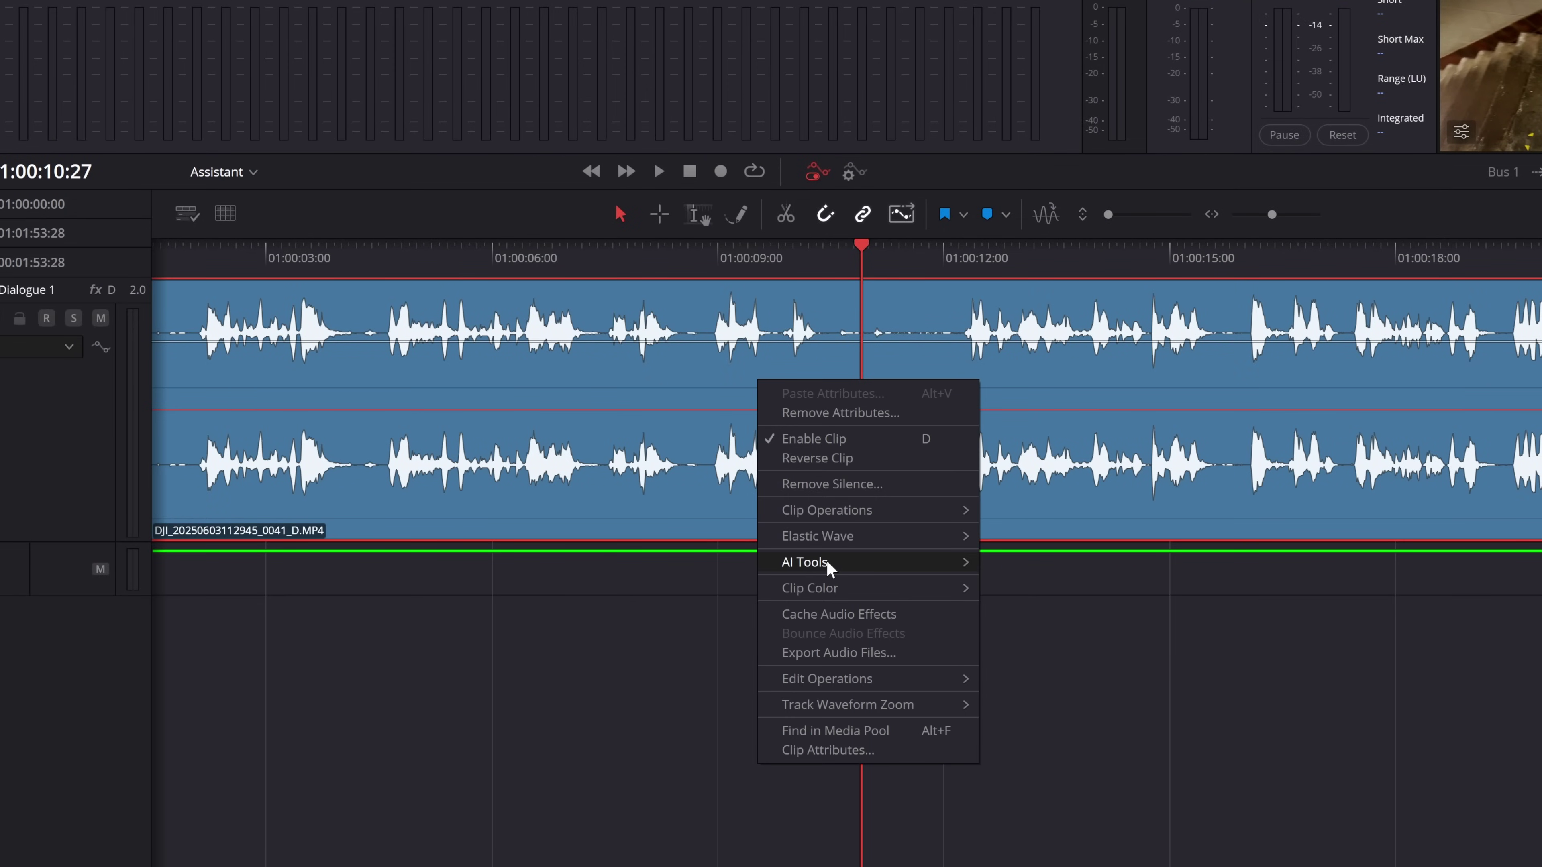
{"action": "mouse_move", "coordinate": [829, 568]}
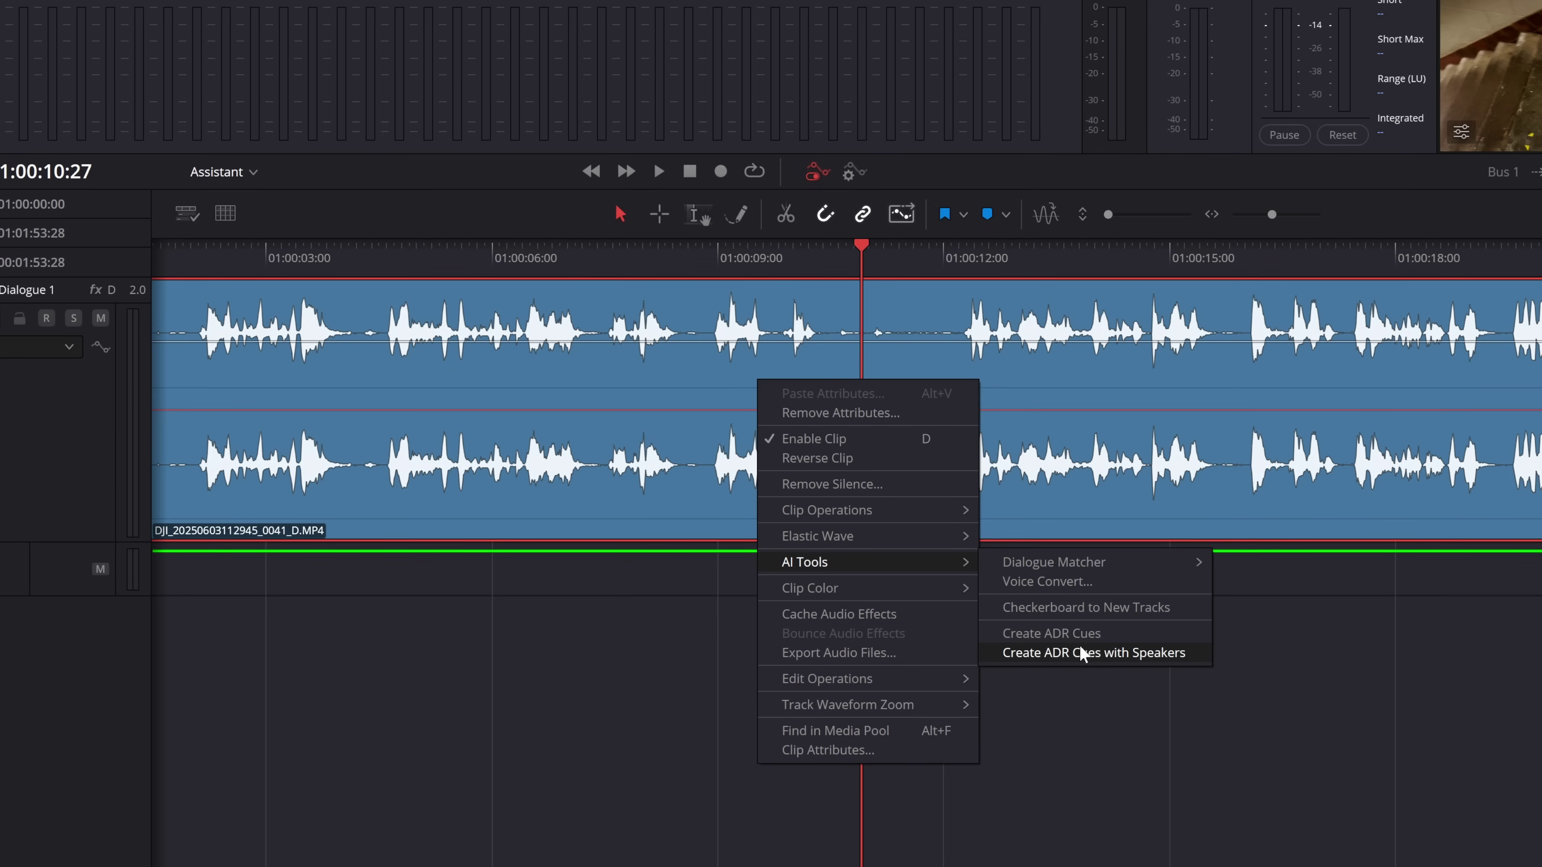
{"action": "left_click", "coordinate": [1039, 635]}
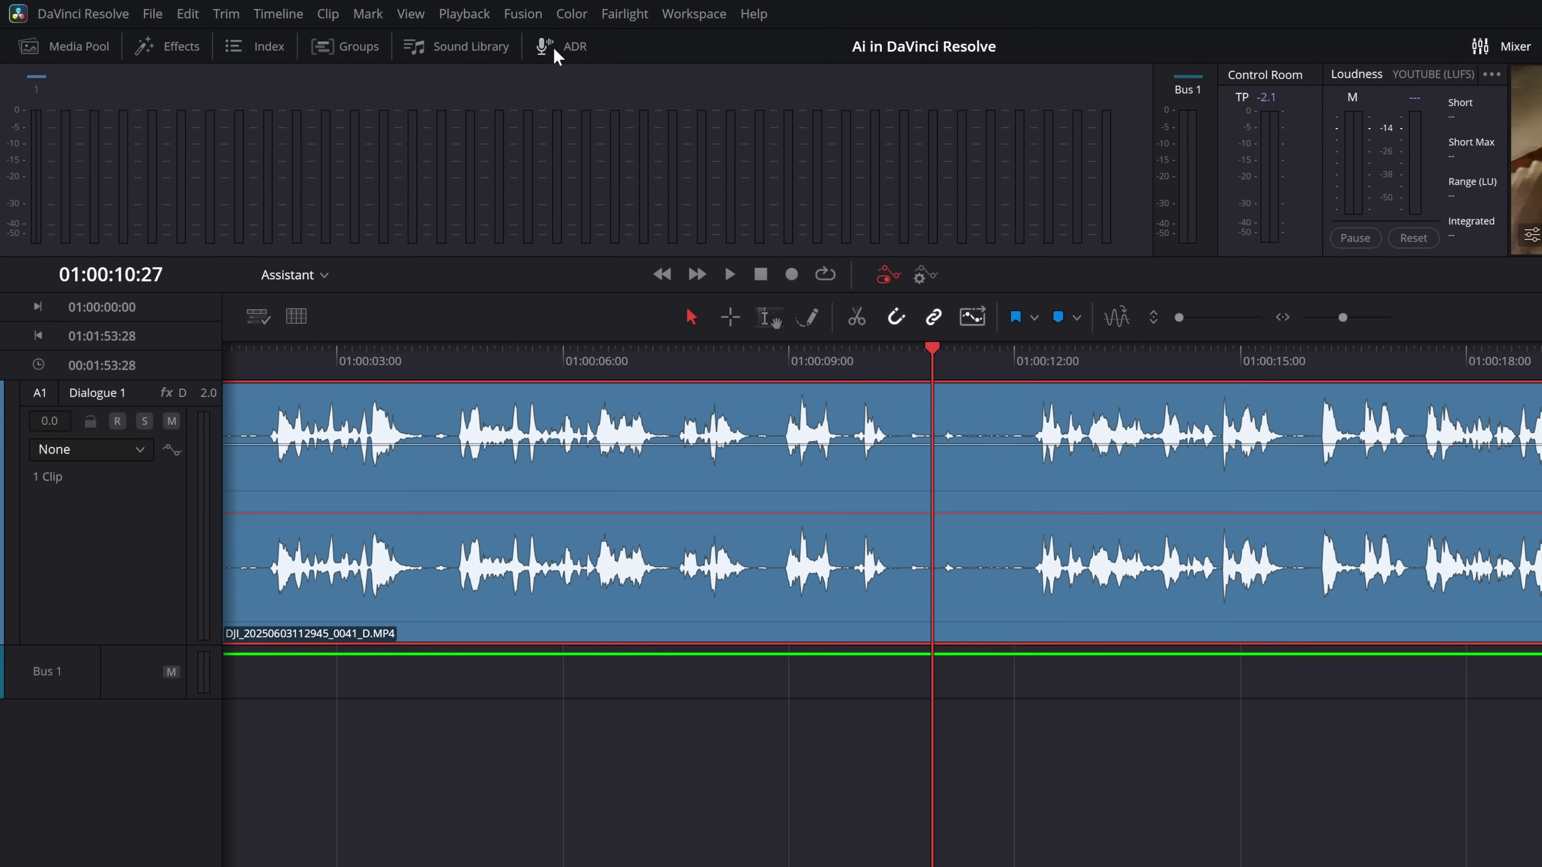
Step: Open the ADR cue list and review the dialog and timing of cues 1, 2 and 3
{"action": "left_click", "coordinate": [569, 47]}
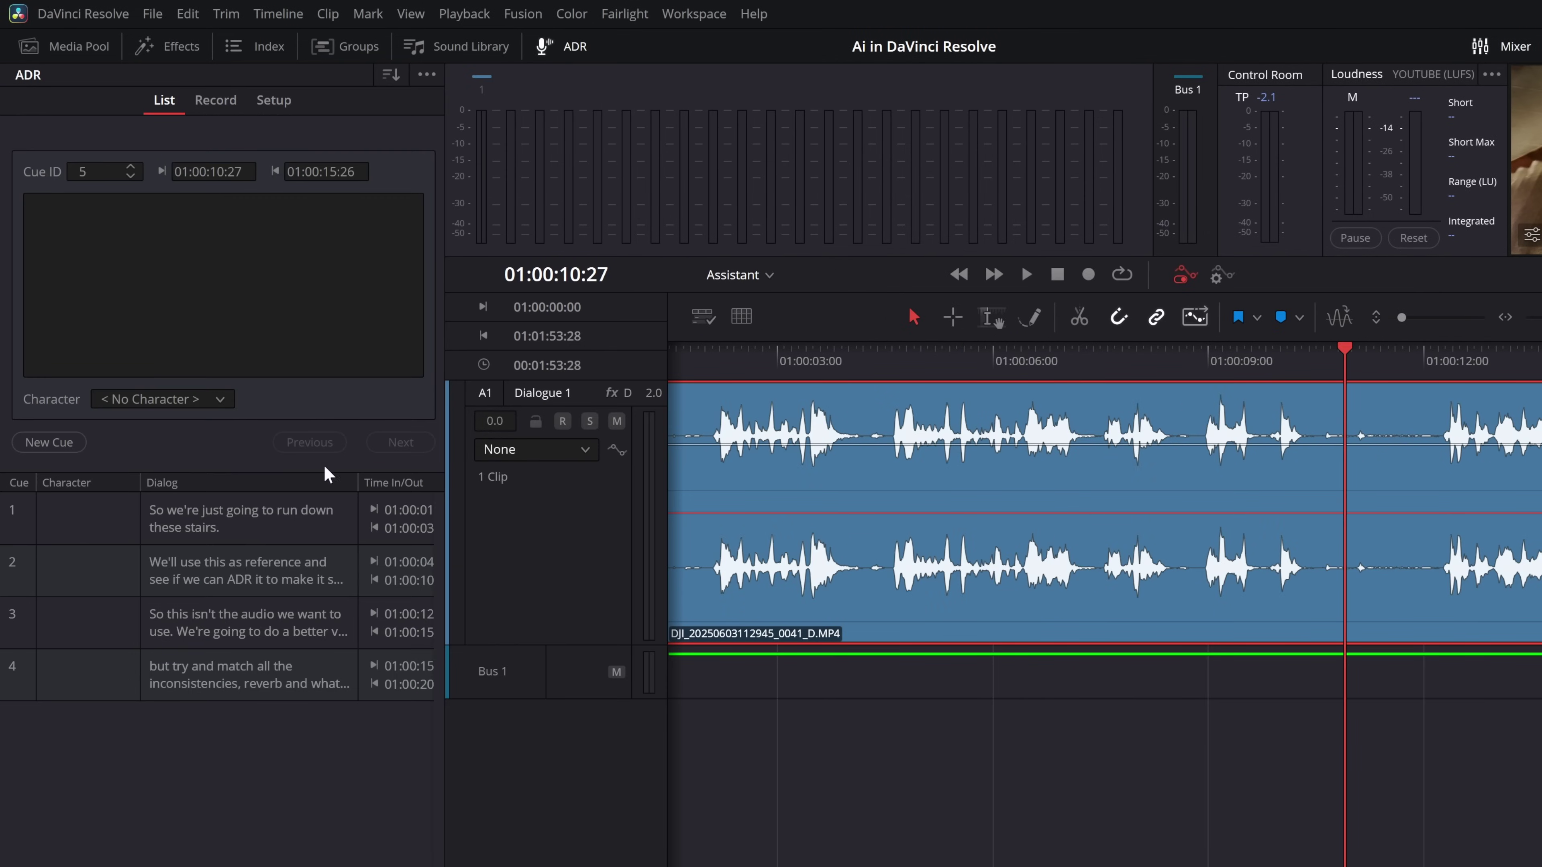
{"action": "left_click", "coordinate": [226, 525]}
{"action": "left_click", "coordinate": [230, 569]}
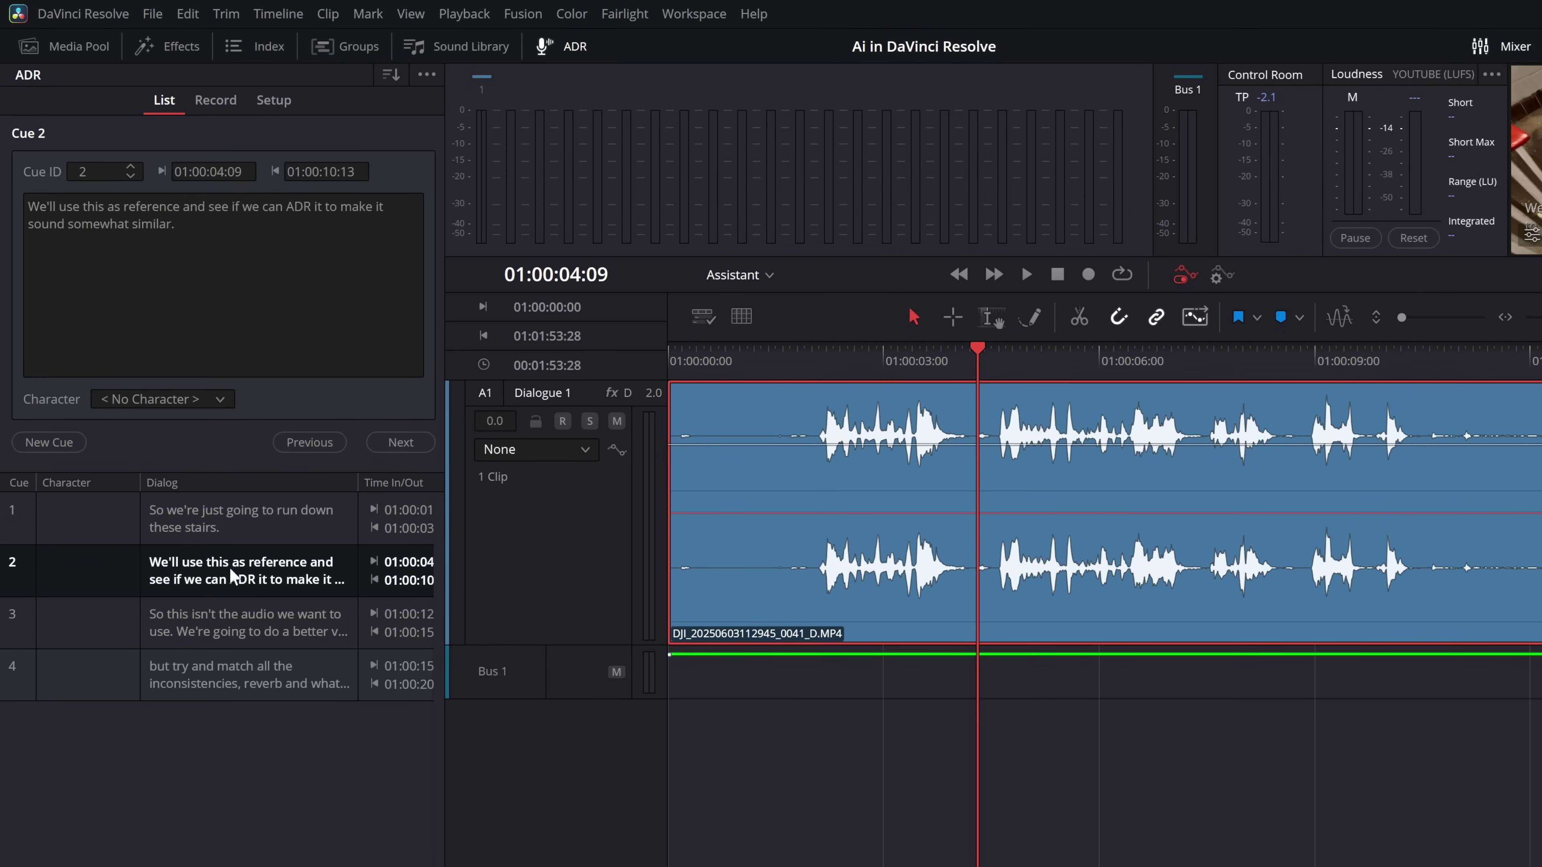
{"action": "left_click", "coordinate": [216, 625]}
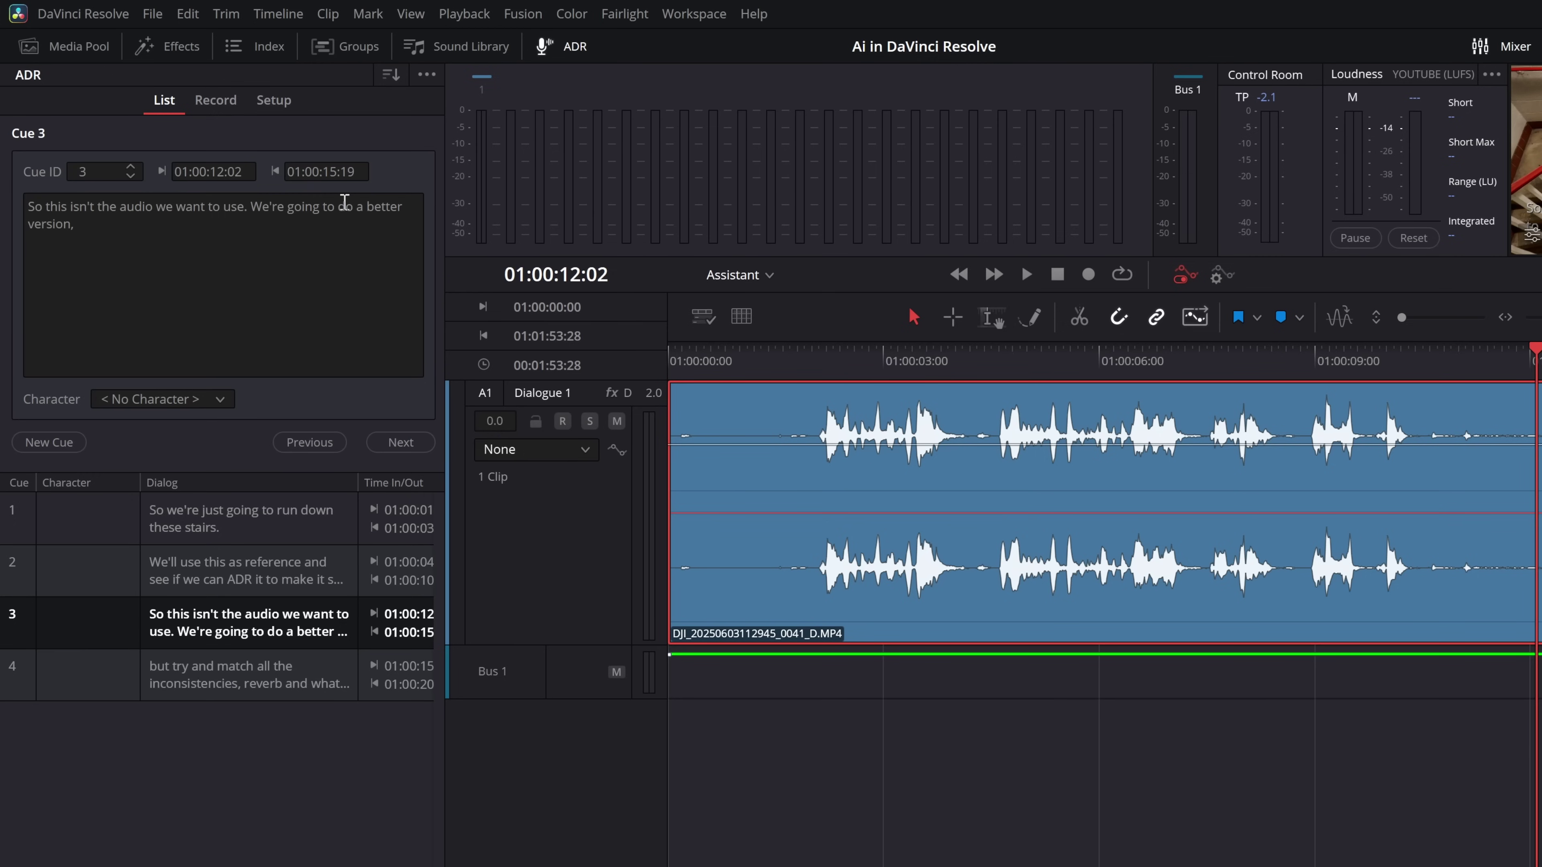
{"action": "left_click", "coordinate": [249, 523]}
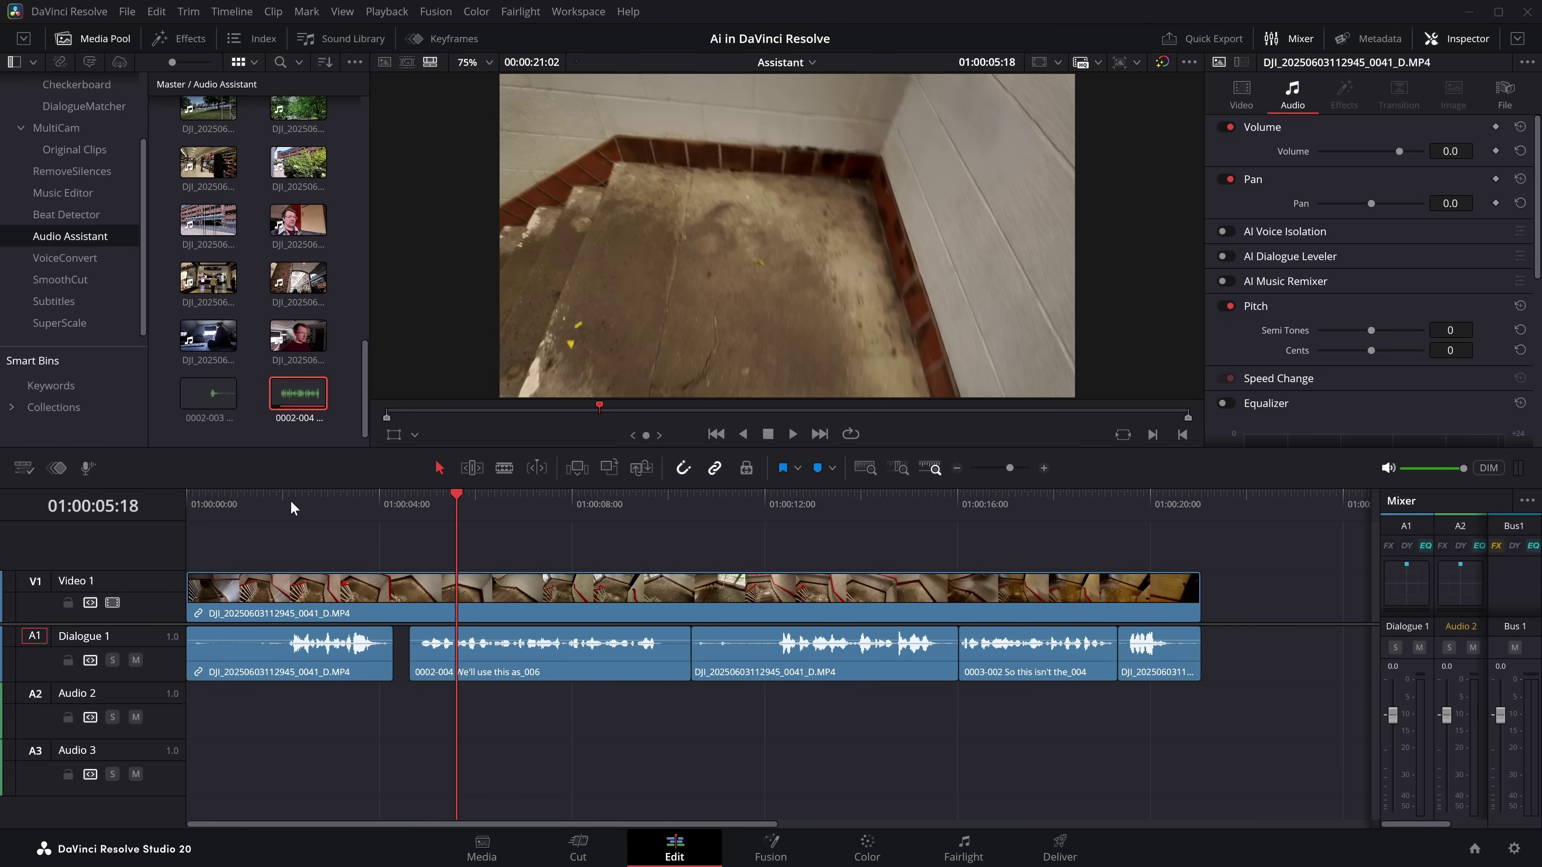
Step: Play the end of the first dialogue clip and the start of the 0002-004 ADR clip to compare their sound
{"action": "left_click", "coordinate": [289, 501]}
{"action": "left_click", "coordinate": [279, 499]}
{"action": "key", "text": "space"}
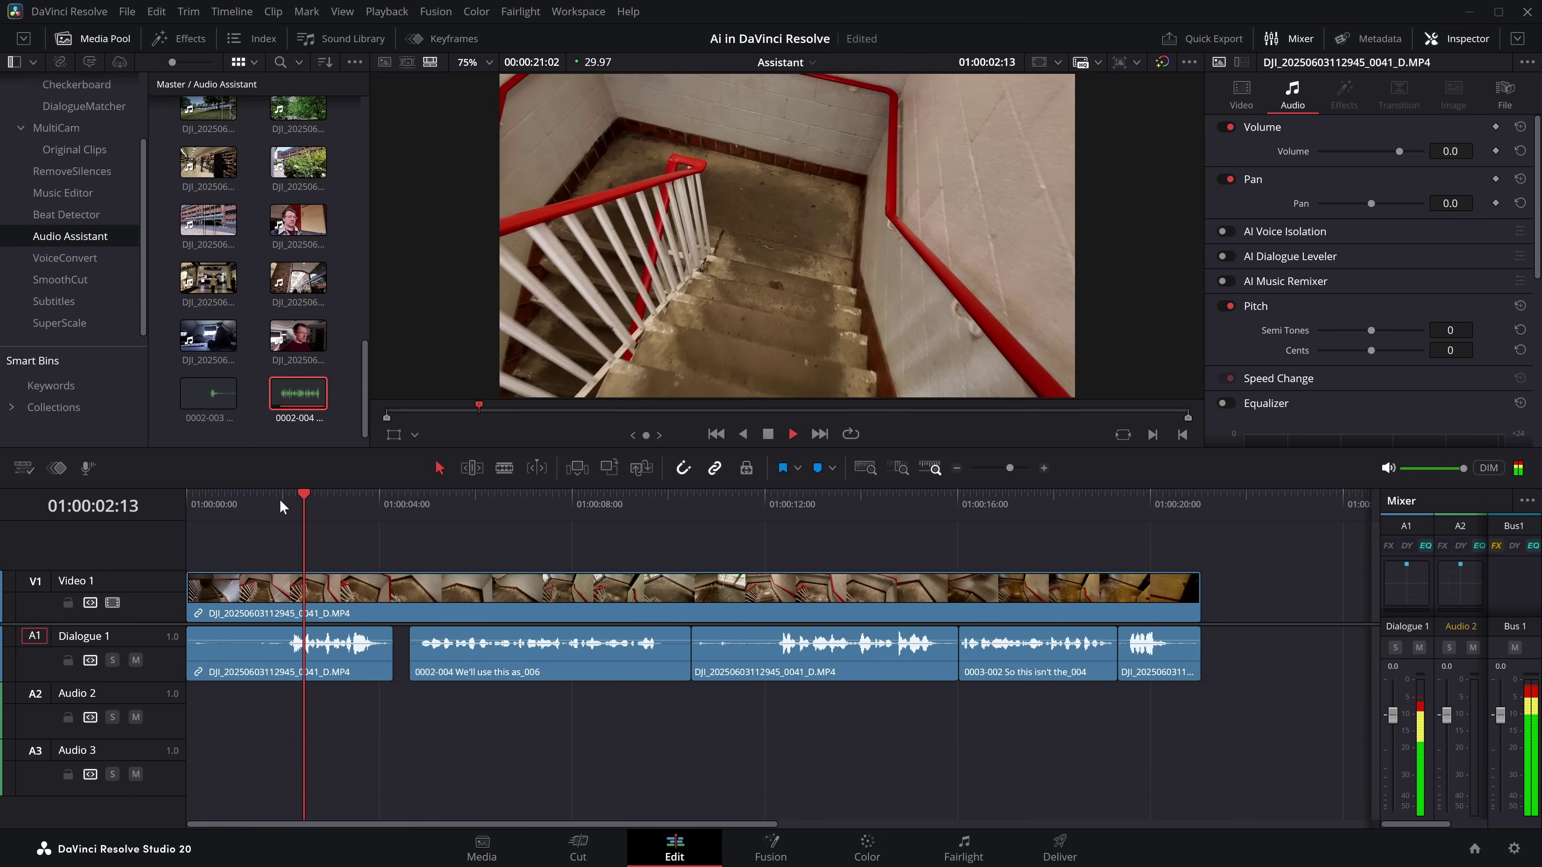
{"action": "left_click", "coordinate": [397, 512]}
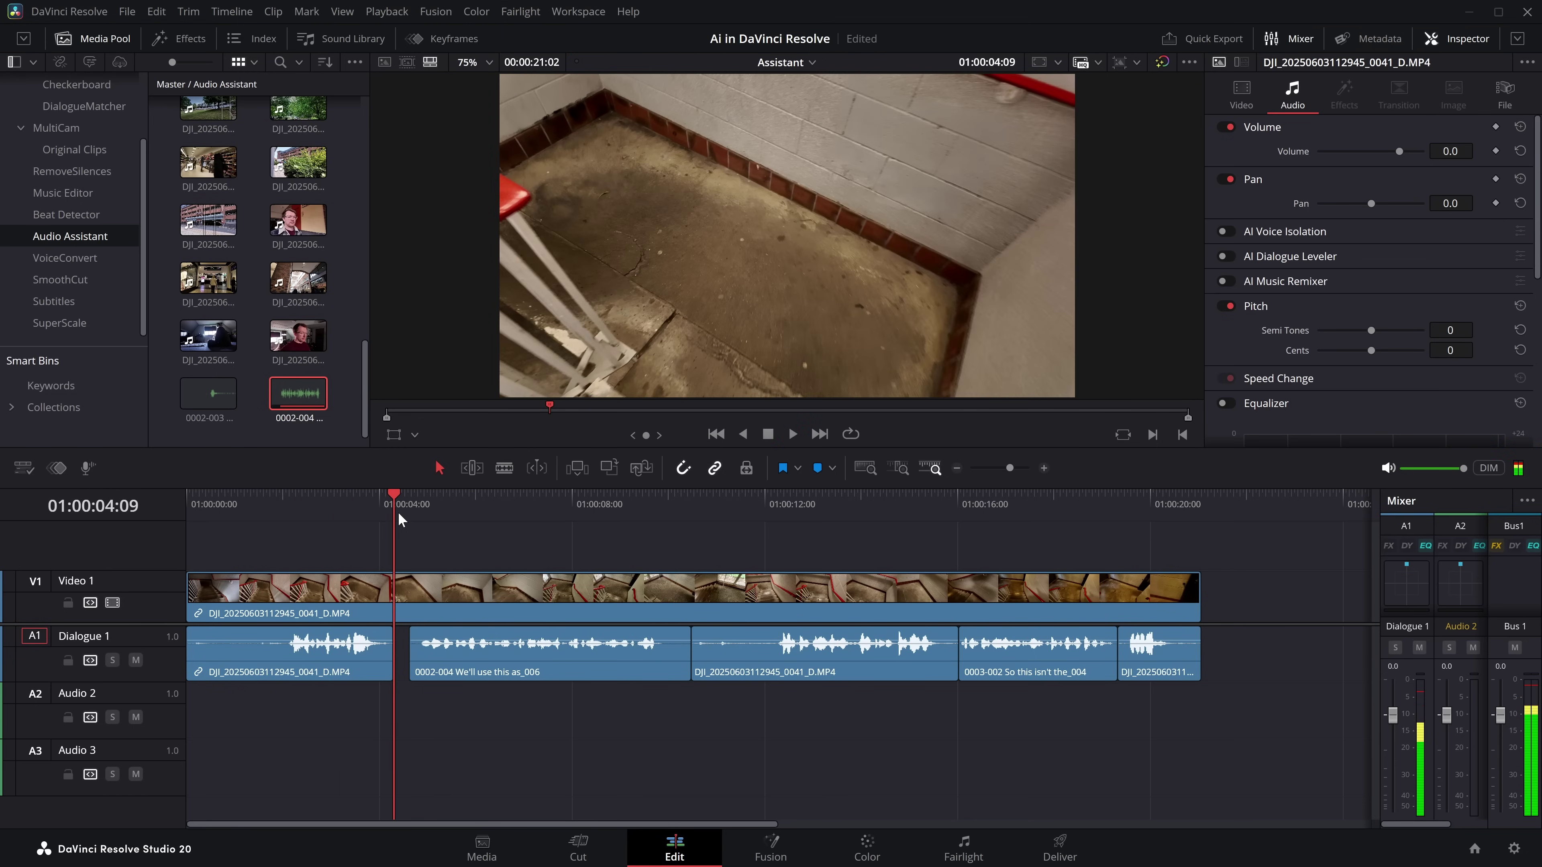
{"action": "left_click", "coordinate": [419, 510]}
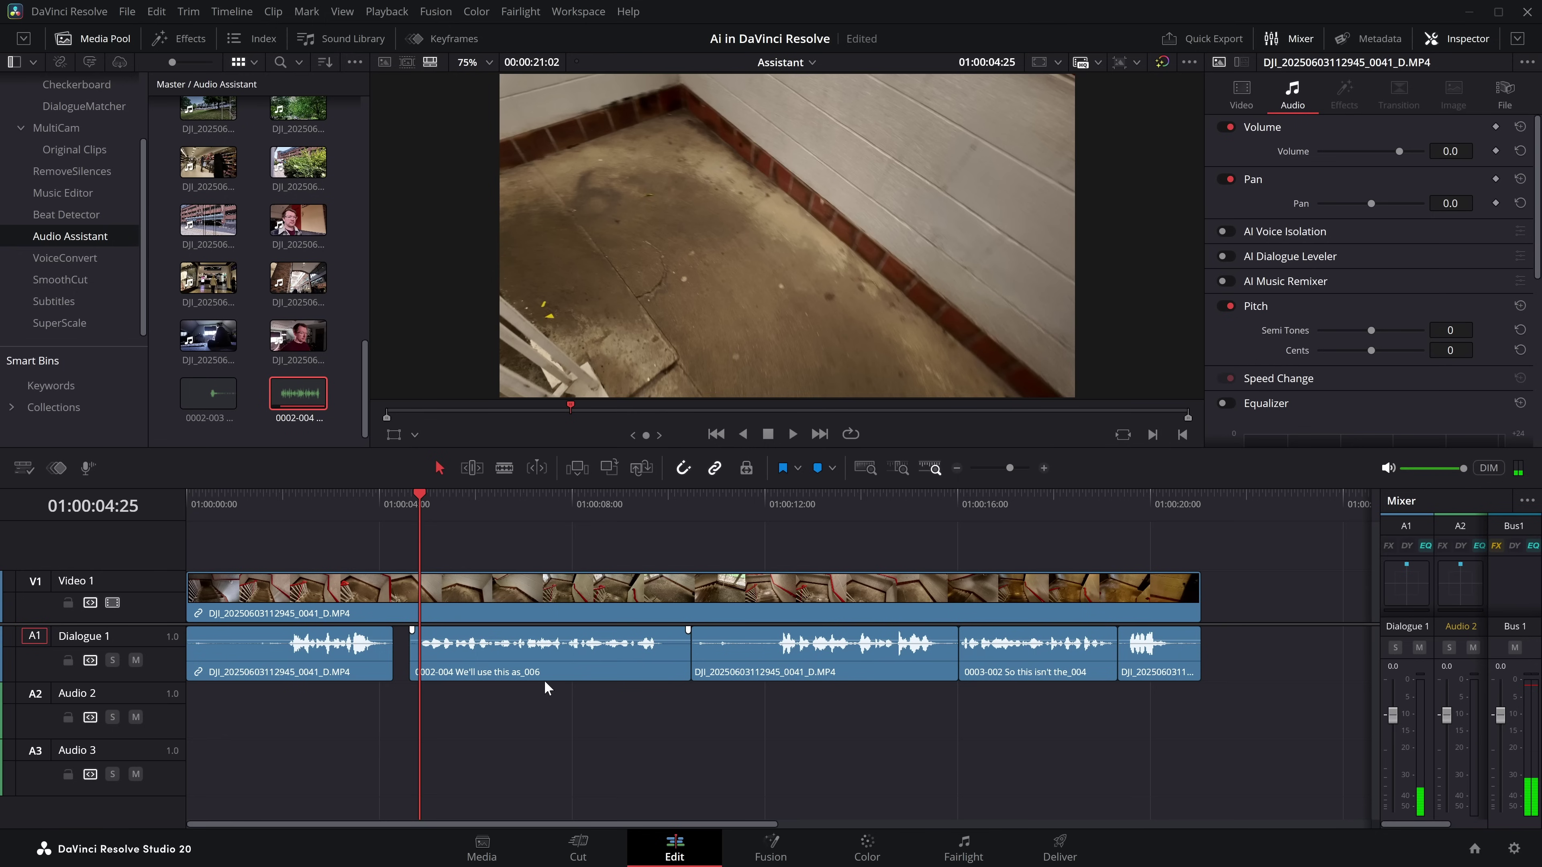
{"action": "key", "text": "space"}
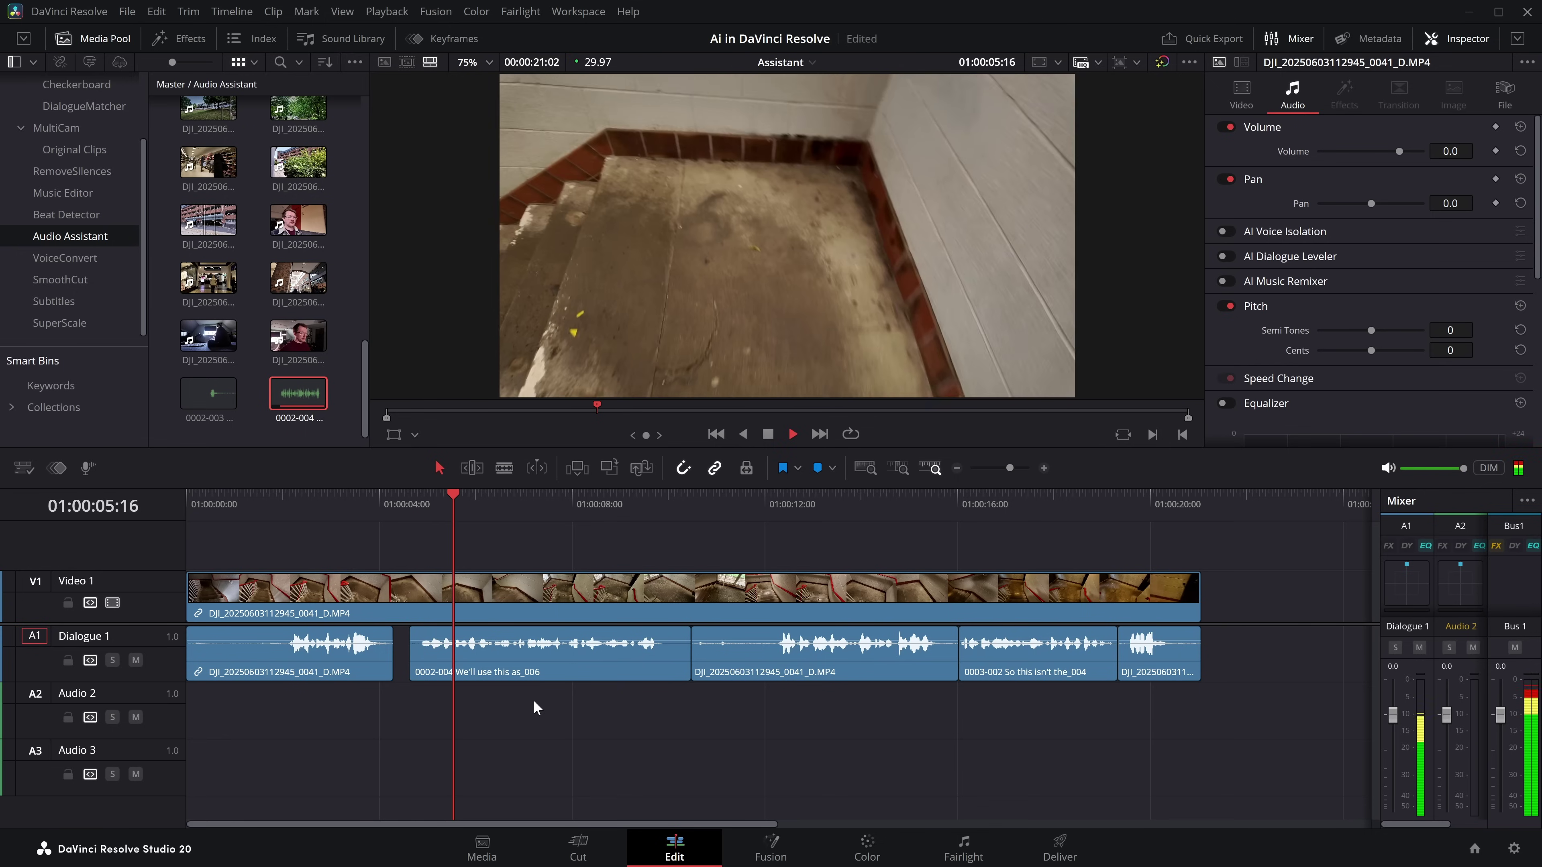
{"action": "key", "text": "space"}
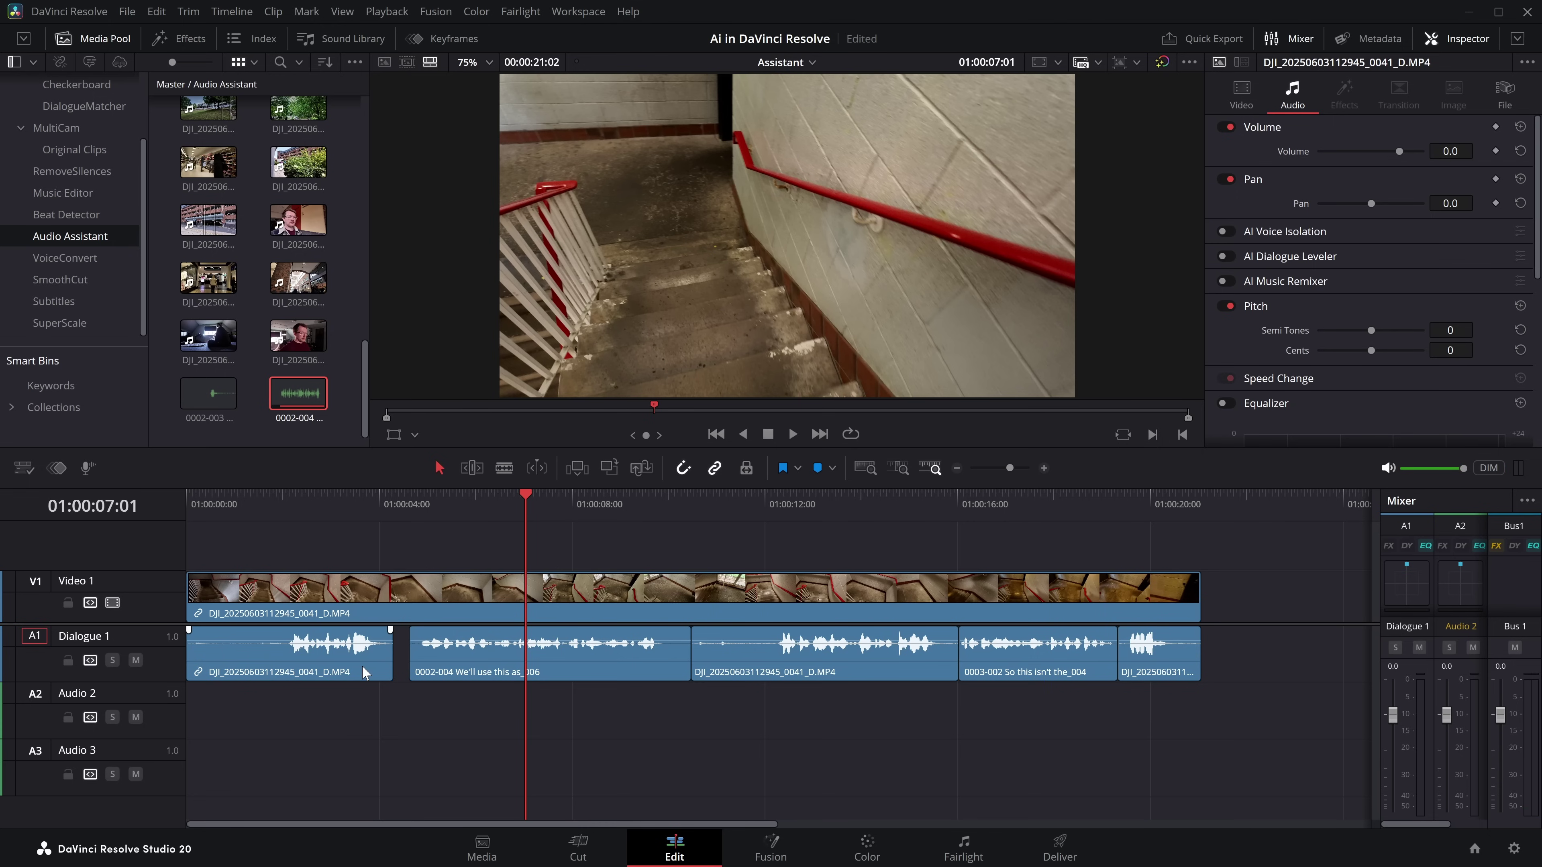
{"action": "left_click", "coordinate": [339, 677]}
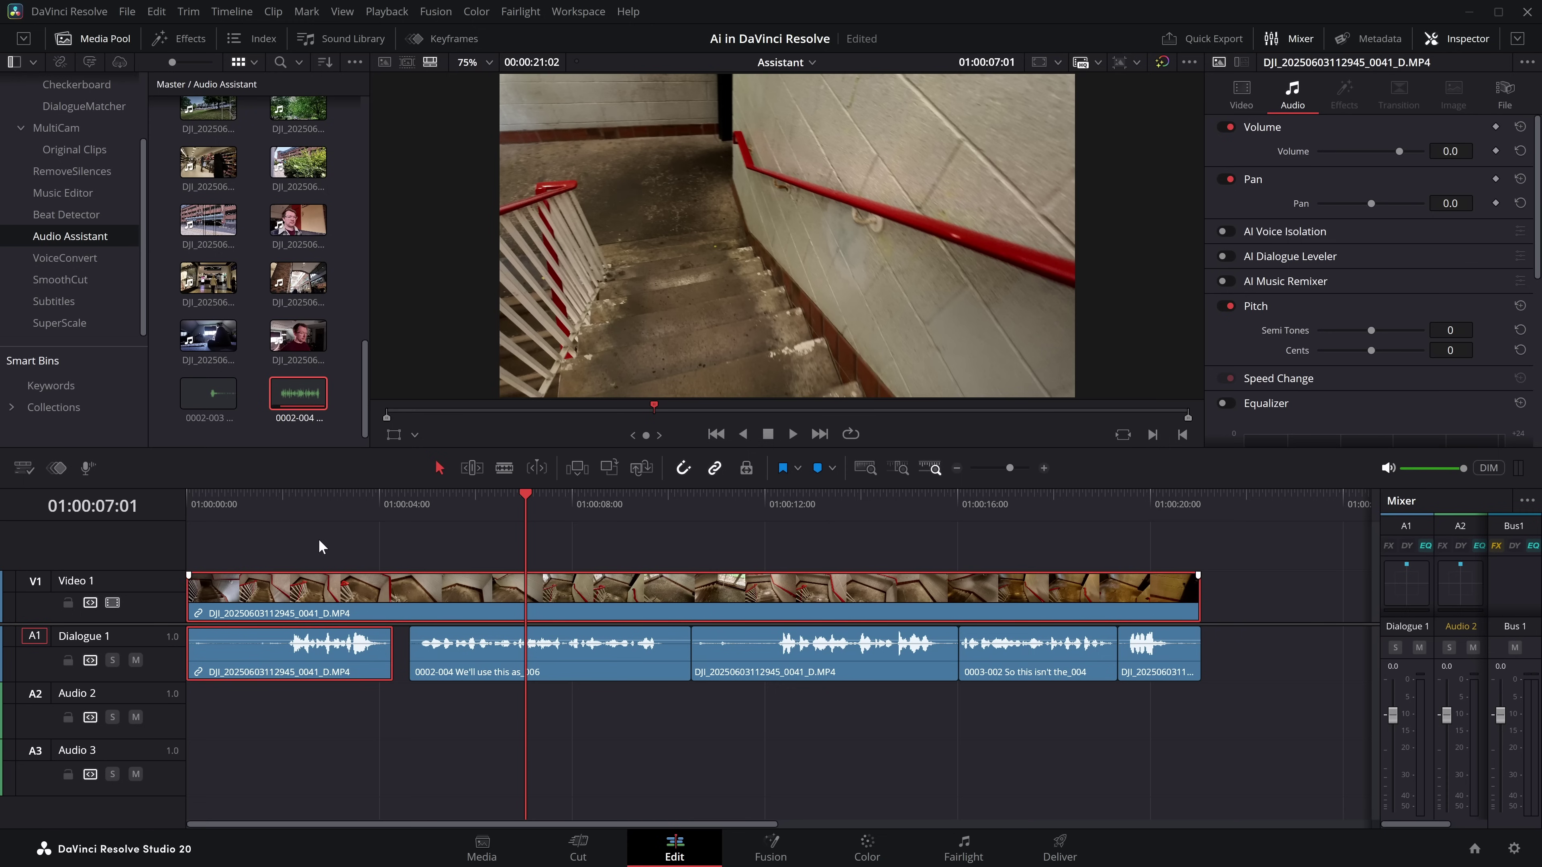
{"action": "left_click", "coordinate": [273, 11]}
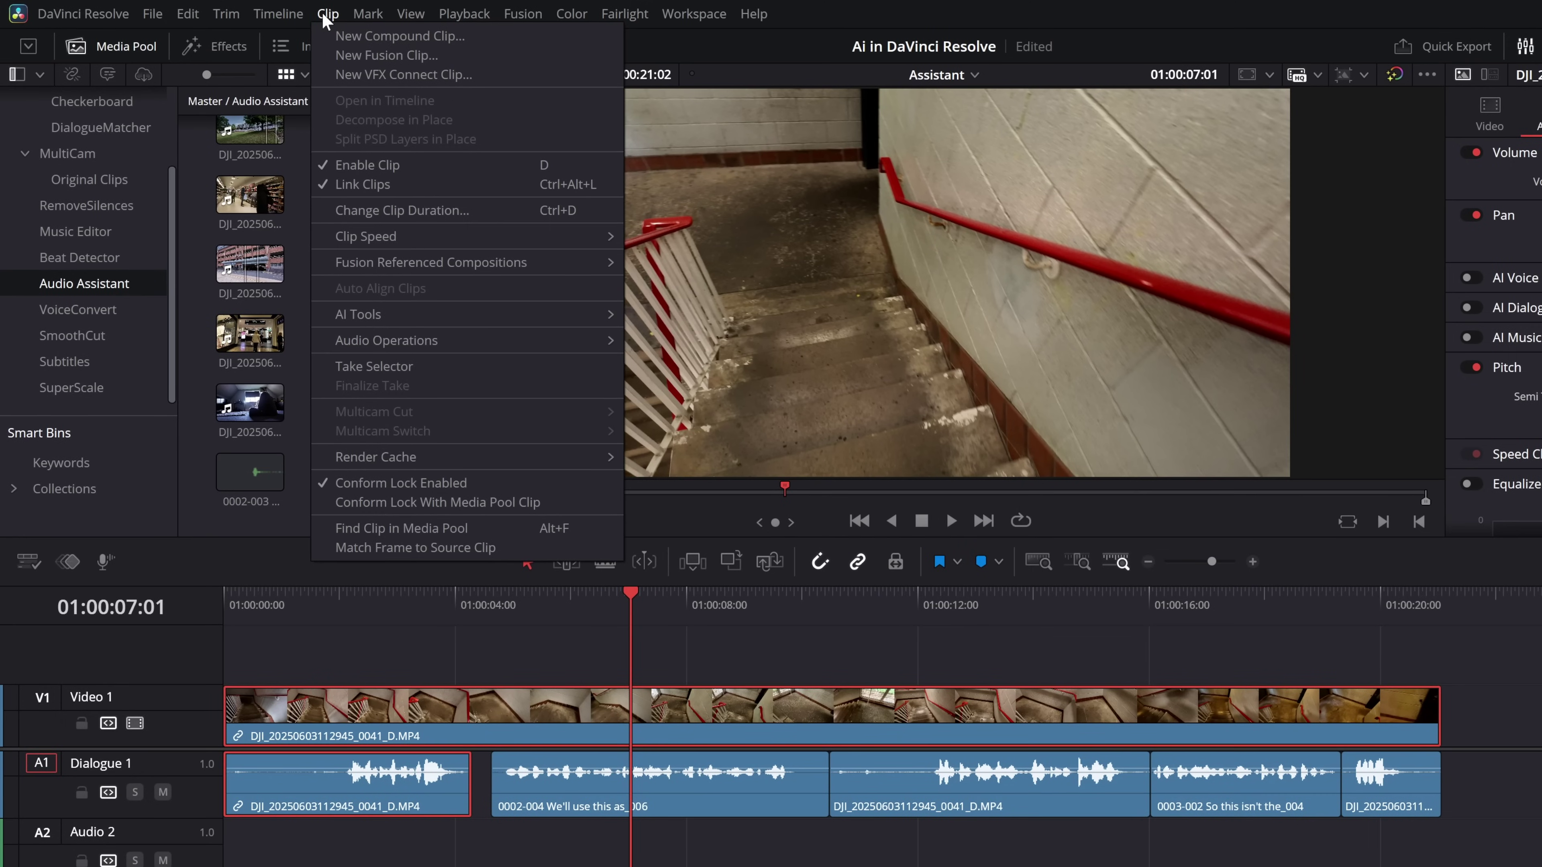
{"action": "mouse_move", "coordinate": [363, 319]}
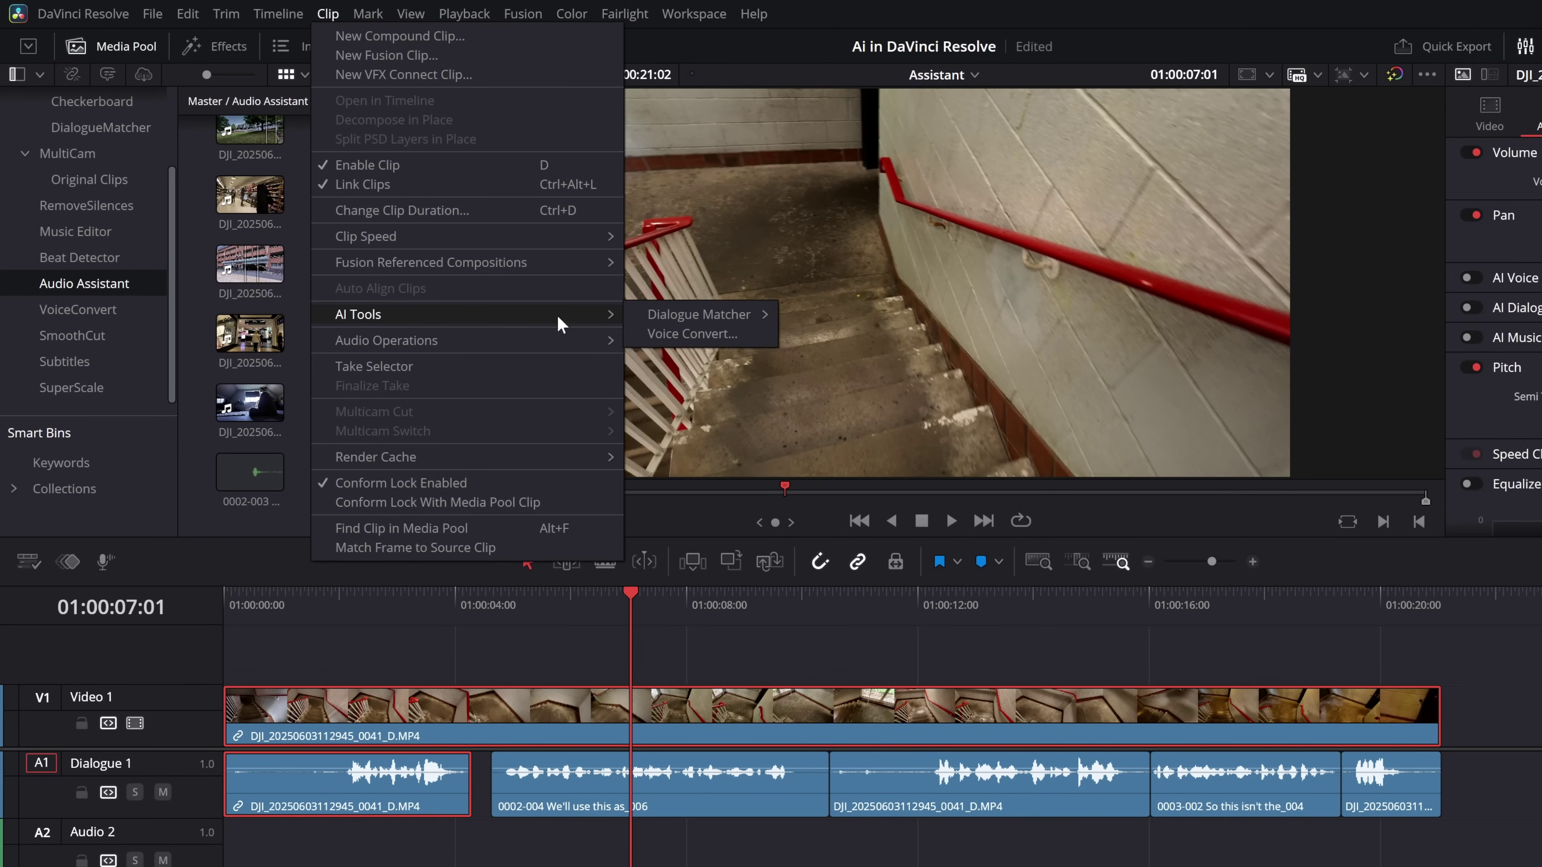
{"action": "mouse_move", "coordinate": [686, 319]}
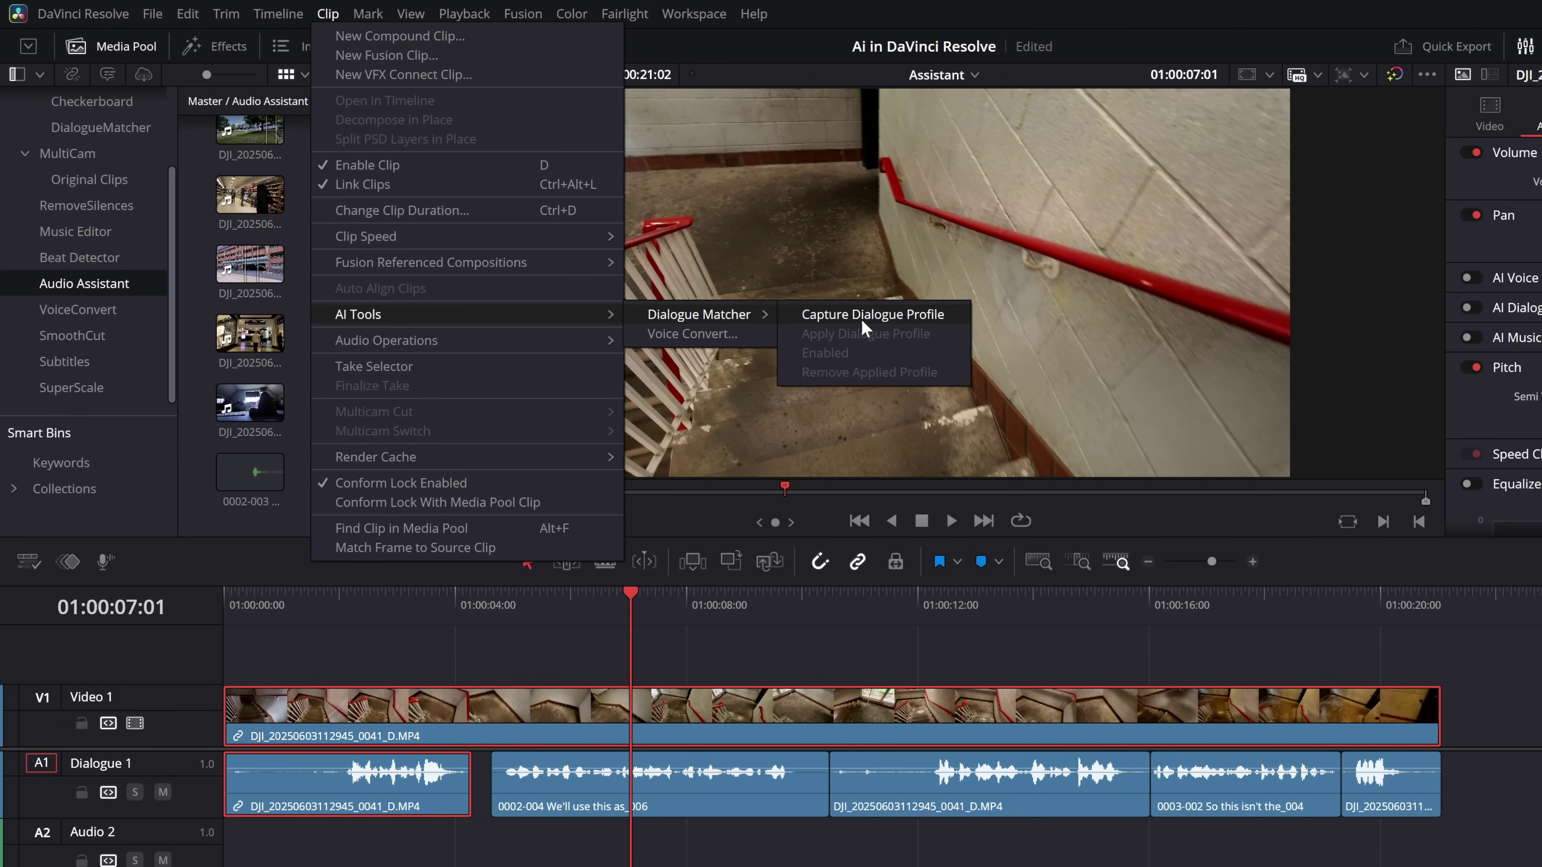
{"action": "left_click", "coordinate": [886, 315]}
Step: Apply the captured dialogue profile to the 0002-004 "We'll use this as" ADR clip
{"action": "left_click", "coordinate": [656, 811]}
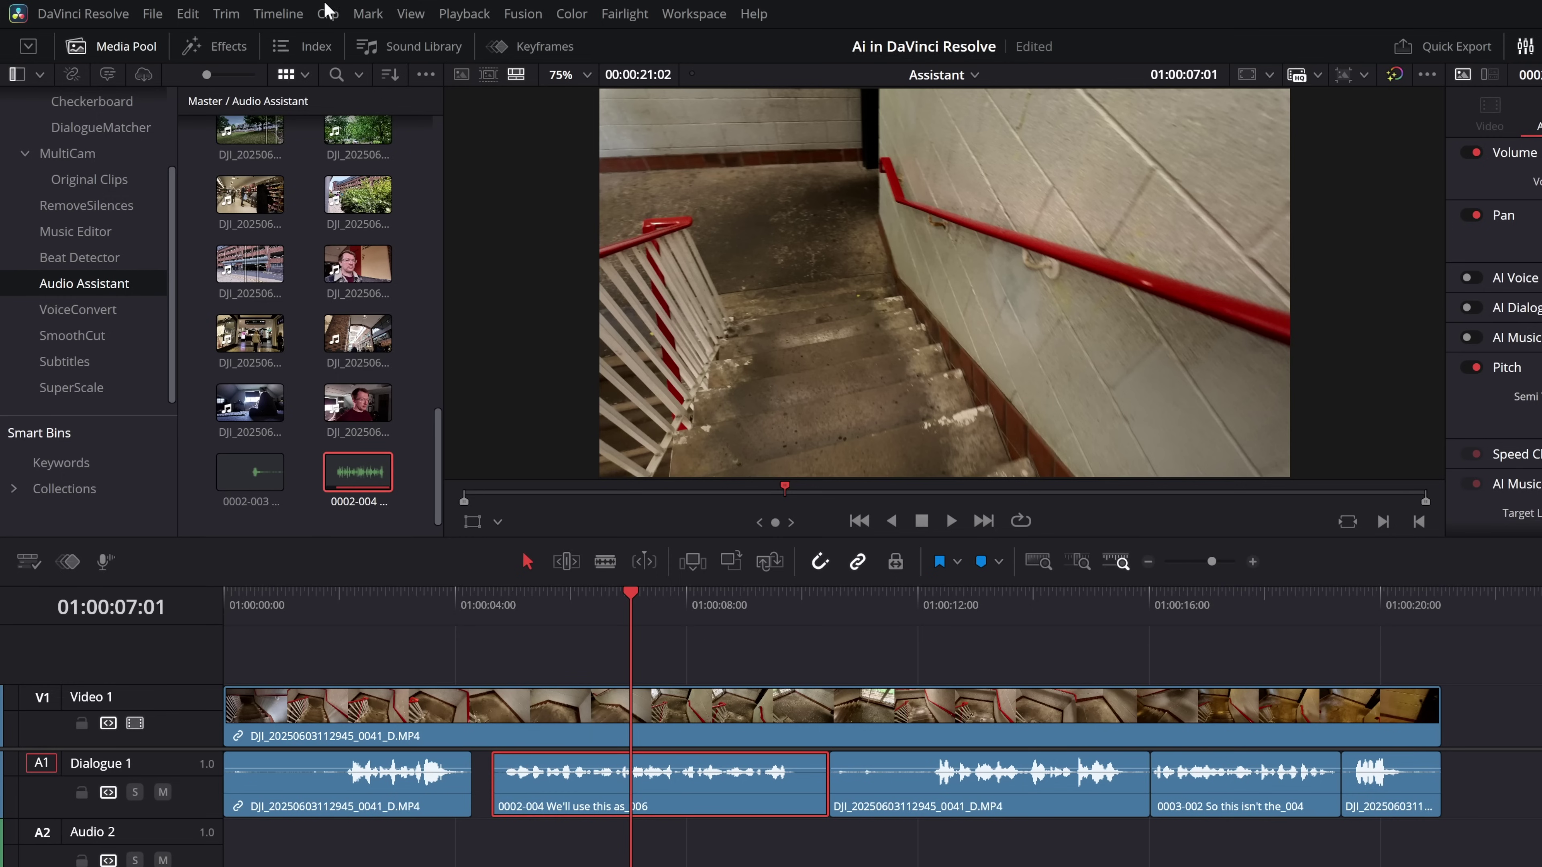
{"action": "left_click", "coordinate": [326, 12]}
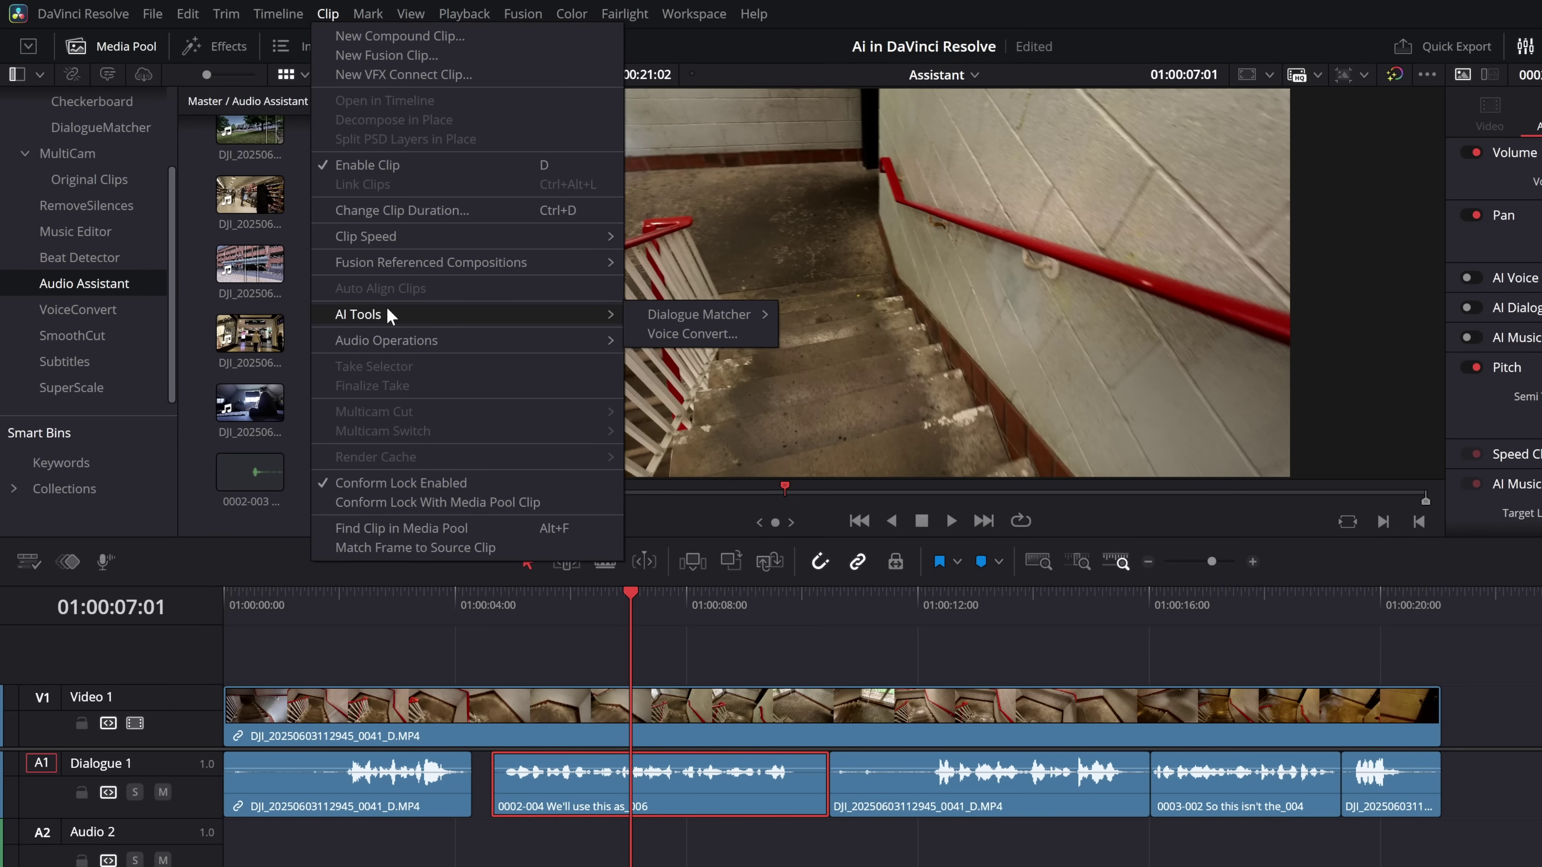
{"action": "mouse_move", "coordinate": [711, 318]}
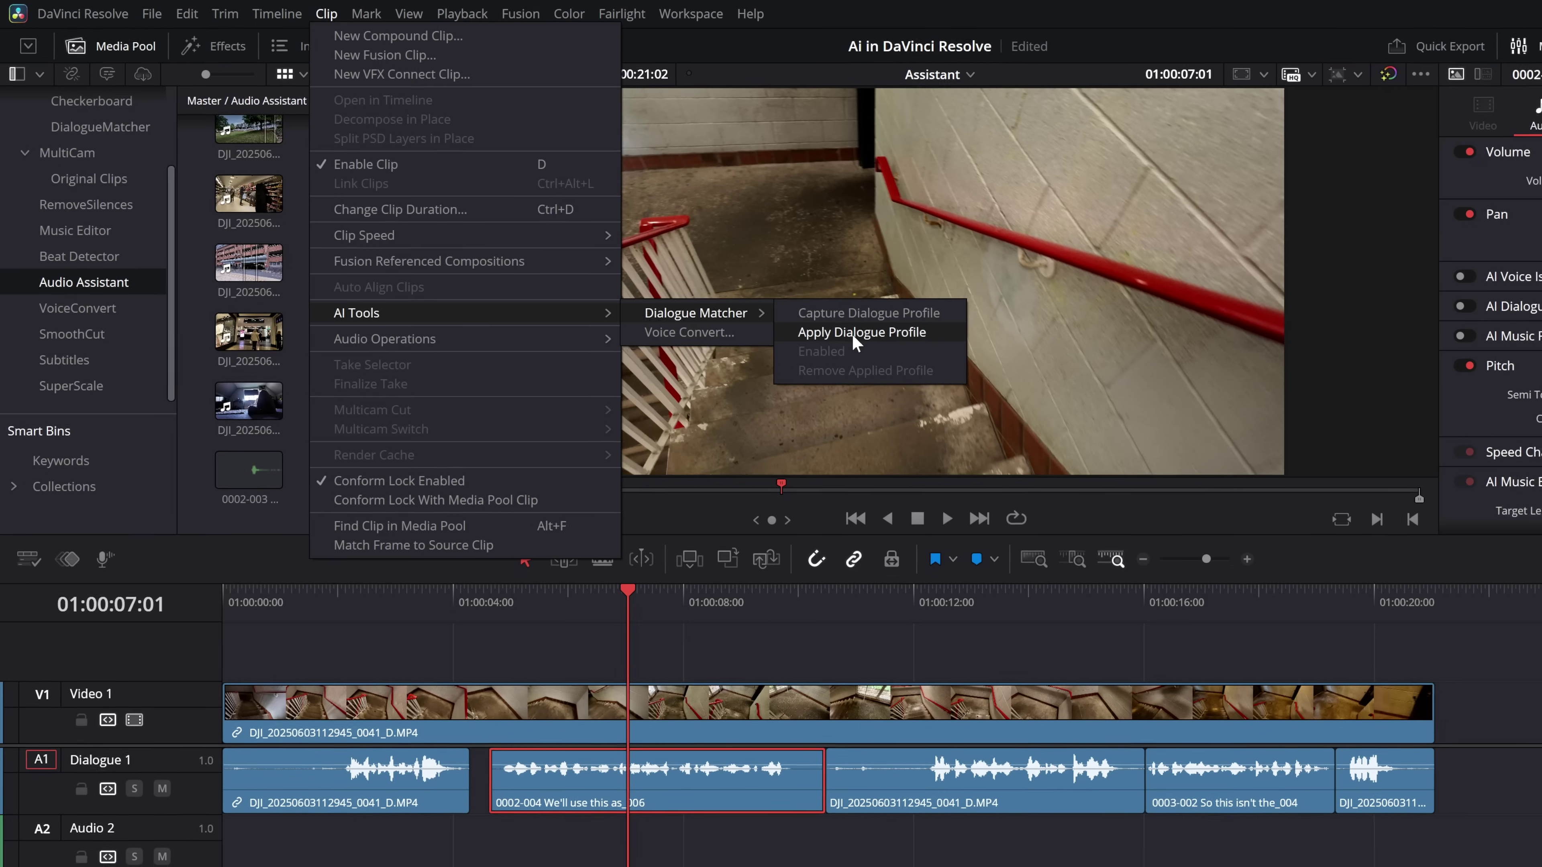
{"action": "left_click", "coordinate": [859, 336]}
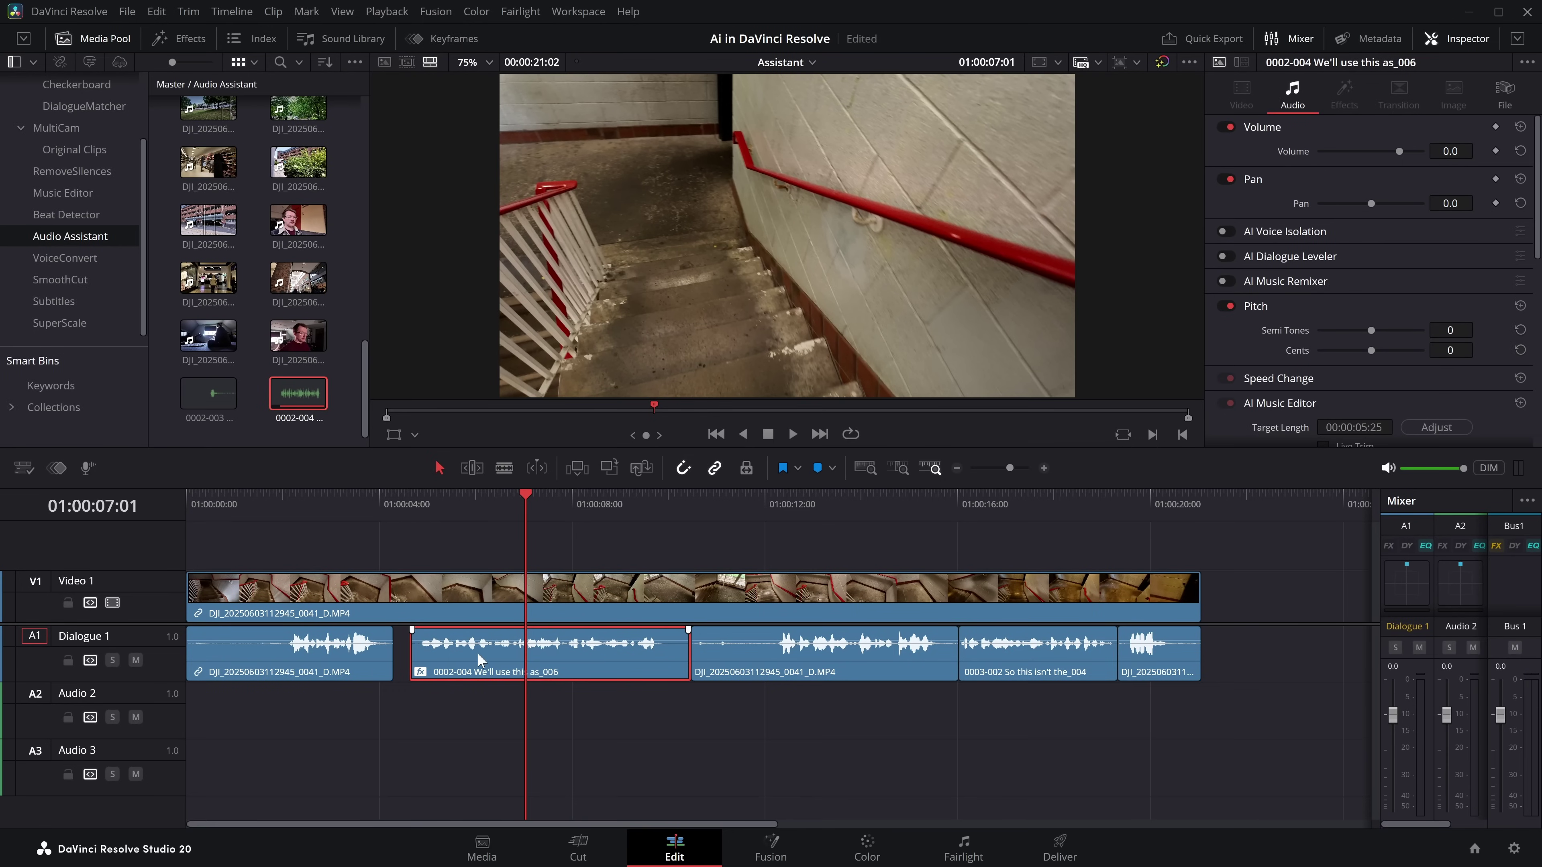
Step: Play from the first dialogue clip through the 0002-004 clip to hear the dialogue match
{"action": "left_click", "coordinate": [270, 502]}
{"action": "key", "text": "space"}
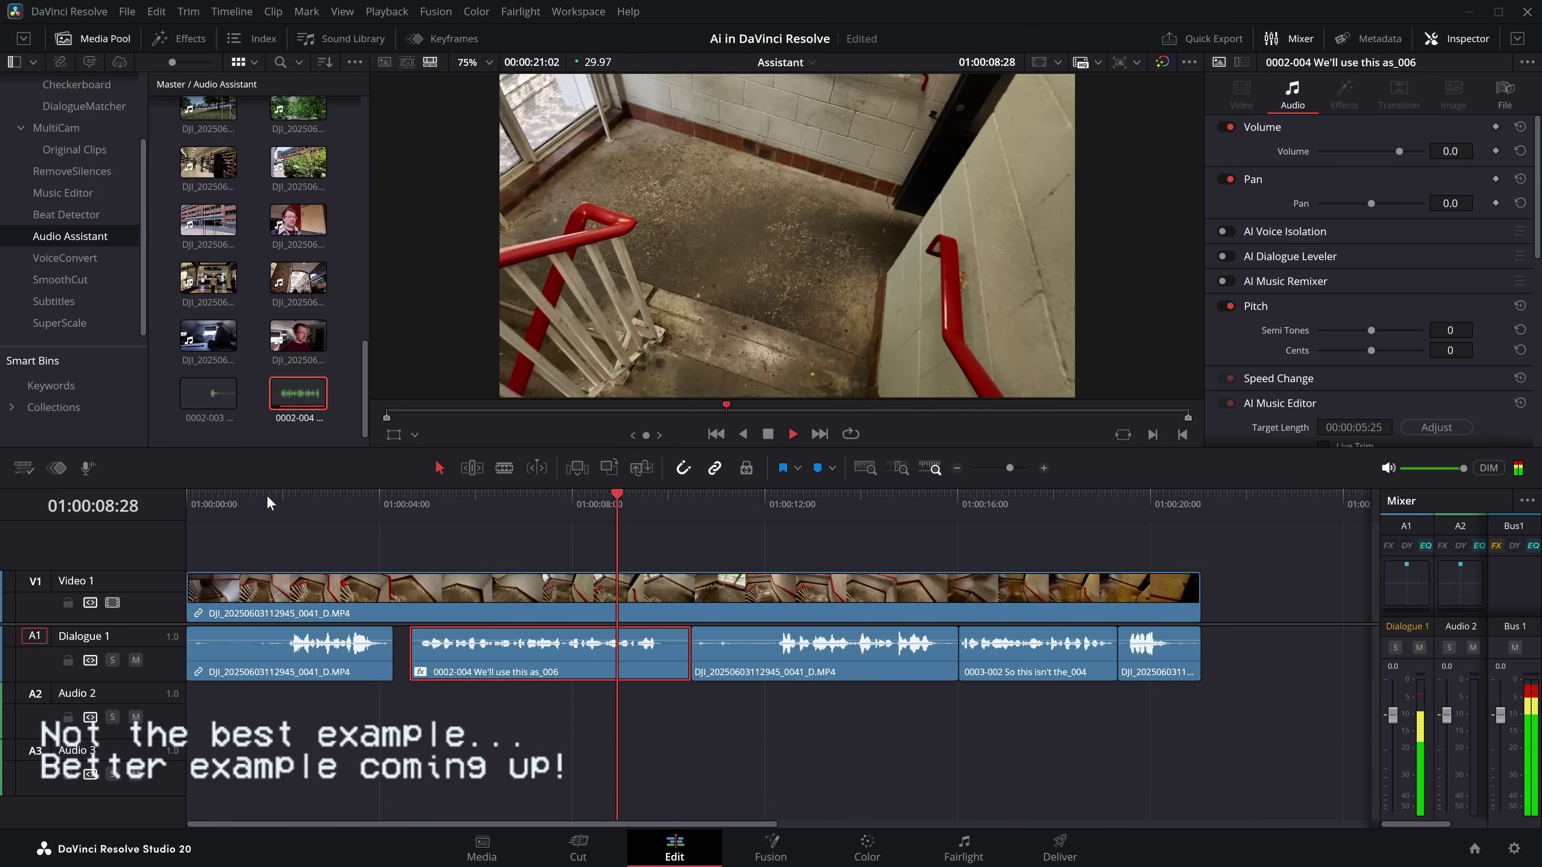
{"action": "key", "text": "space"}
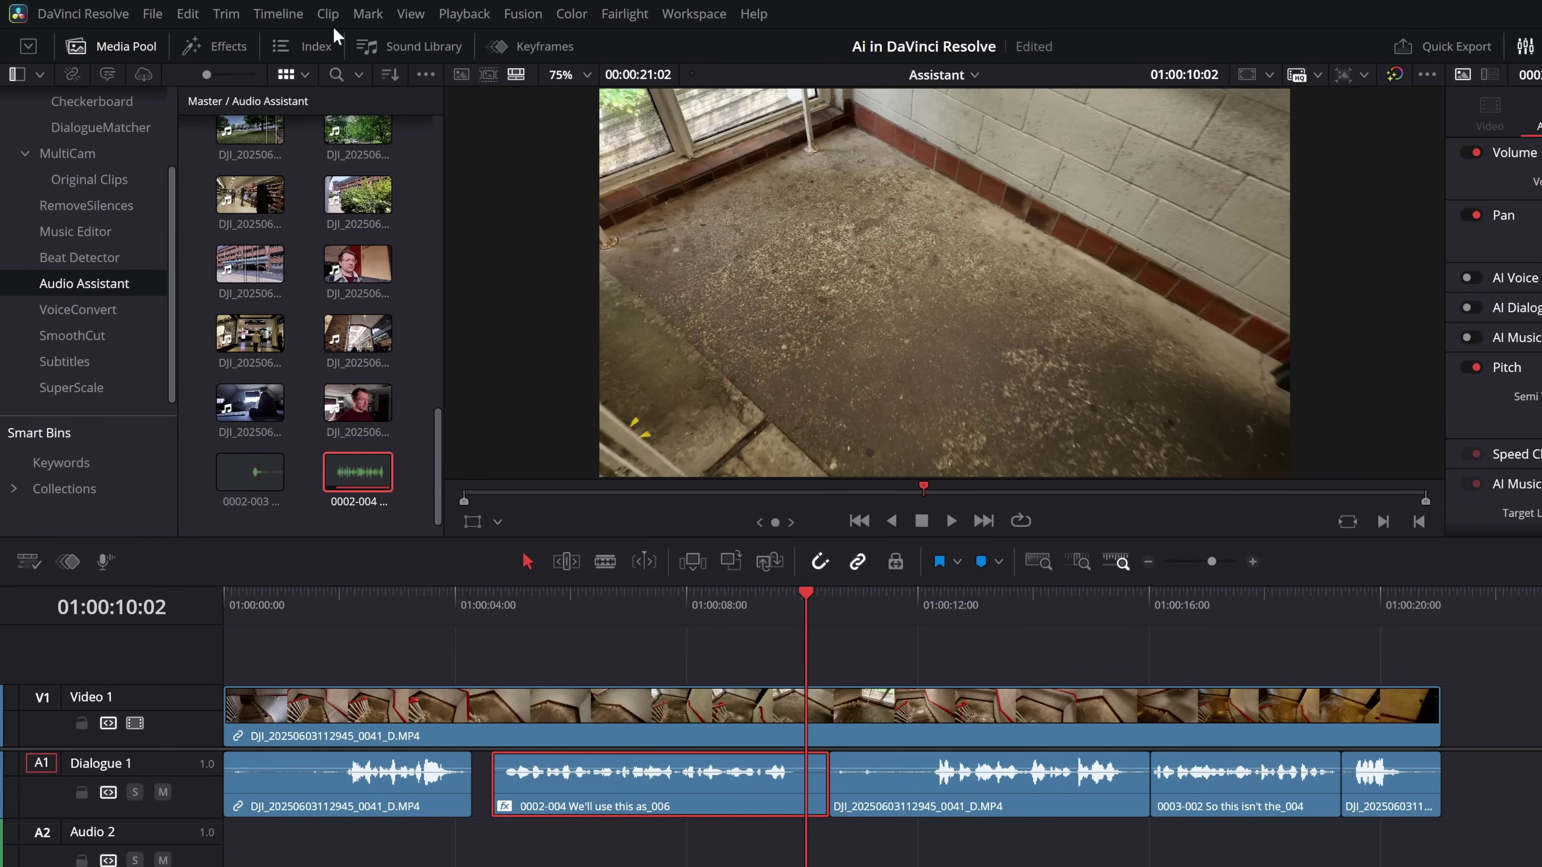
{"action": "left_click", "coordinate": [267, 12]}
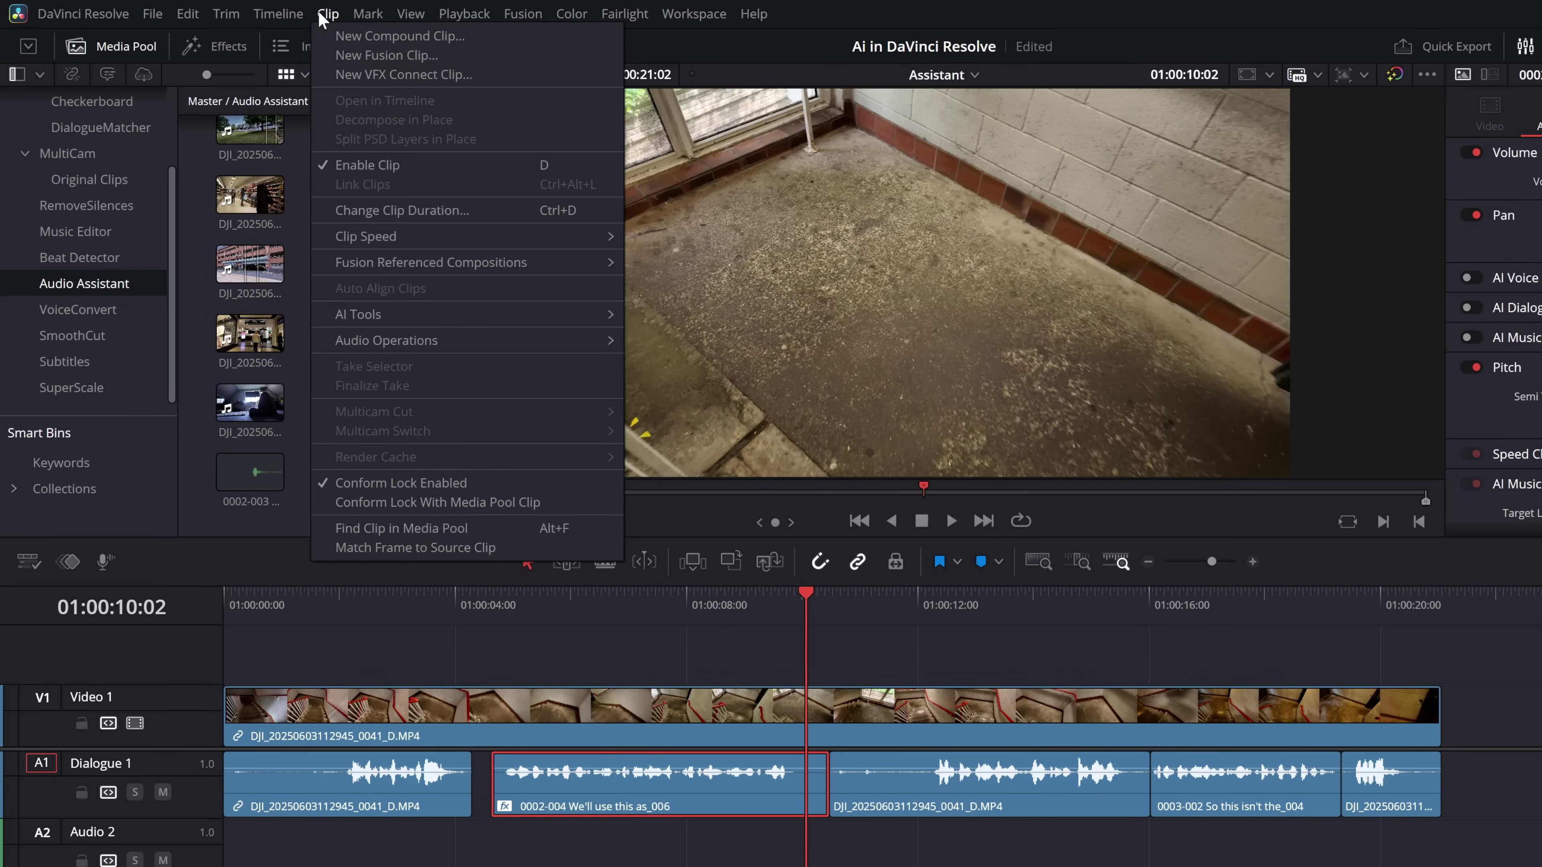
{"action": "mouse_move", "coordinate": [615, 319]}
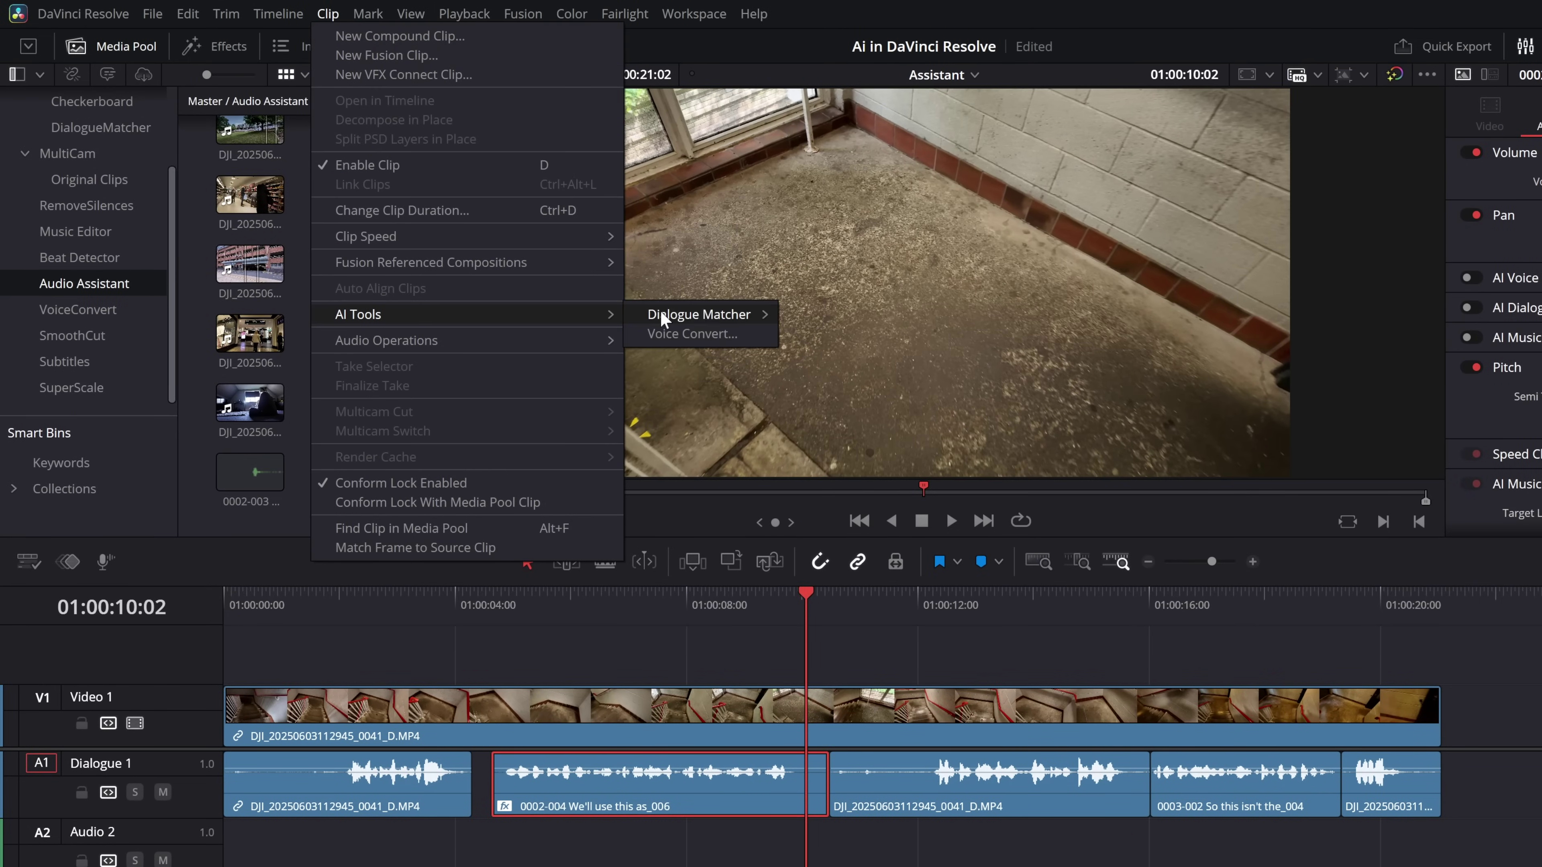
{"action": "mouse_move", "coordinate": [699, 312]}
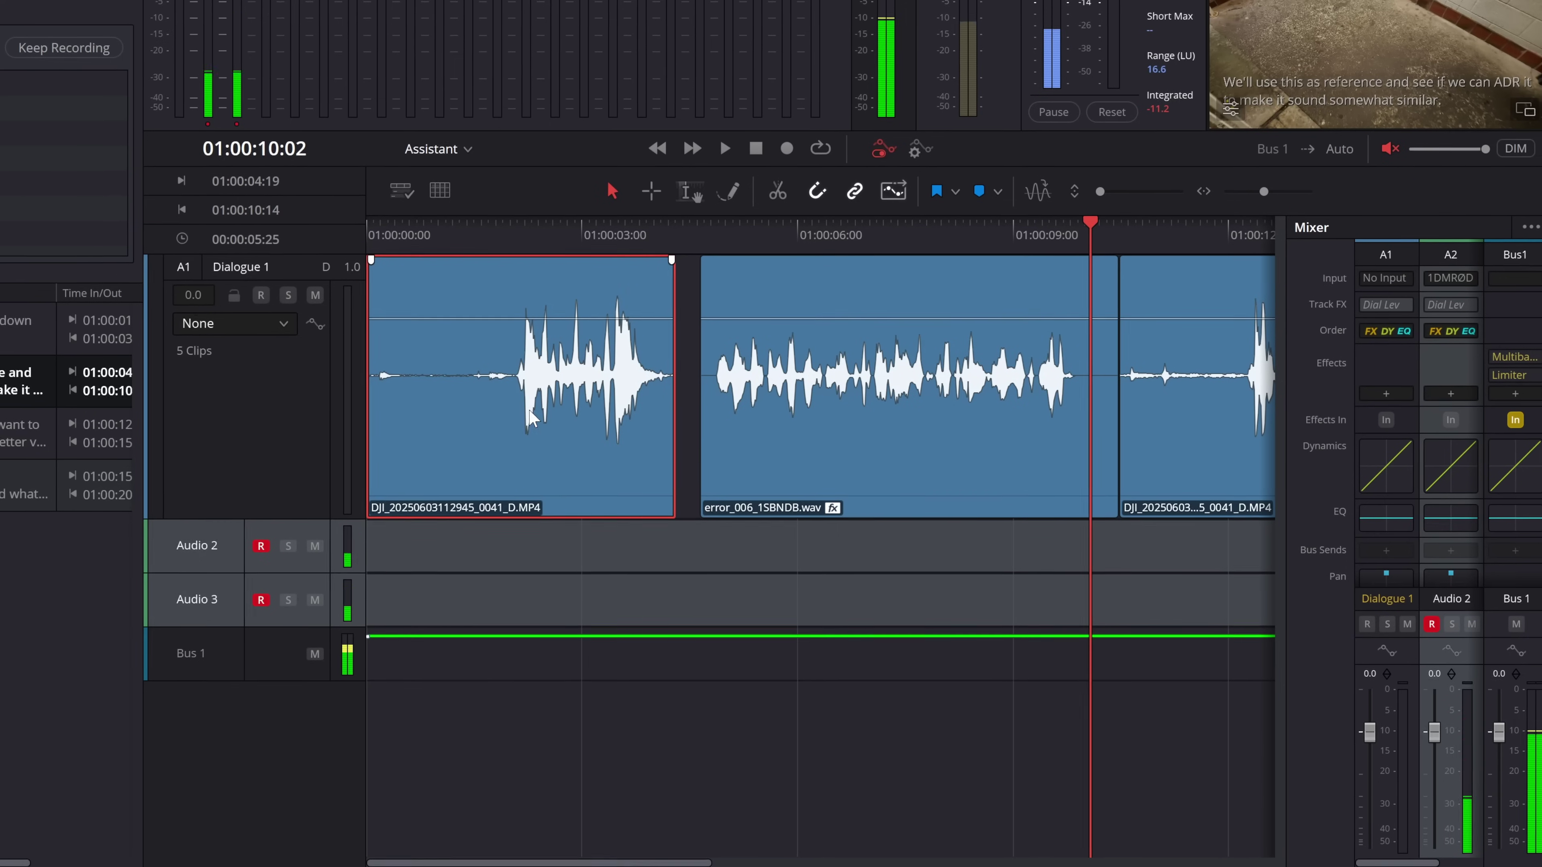
{"action": "left_click", "coordinate": [522, 419]}
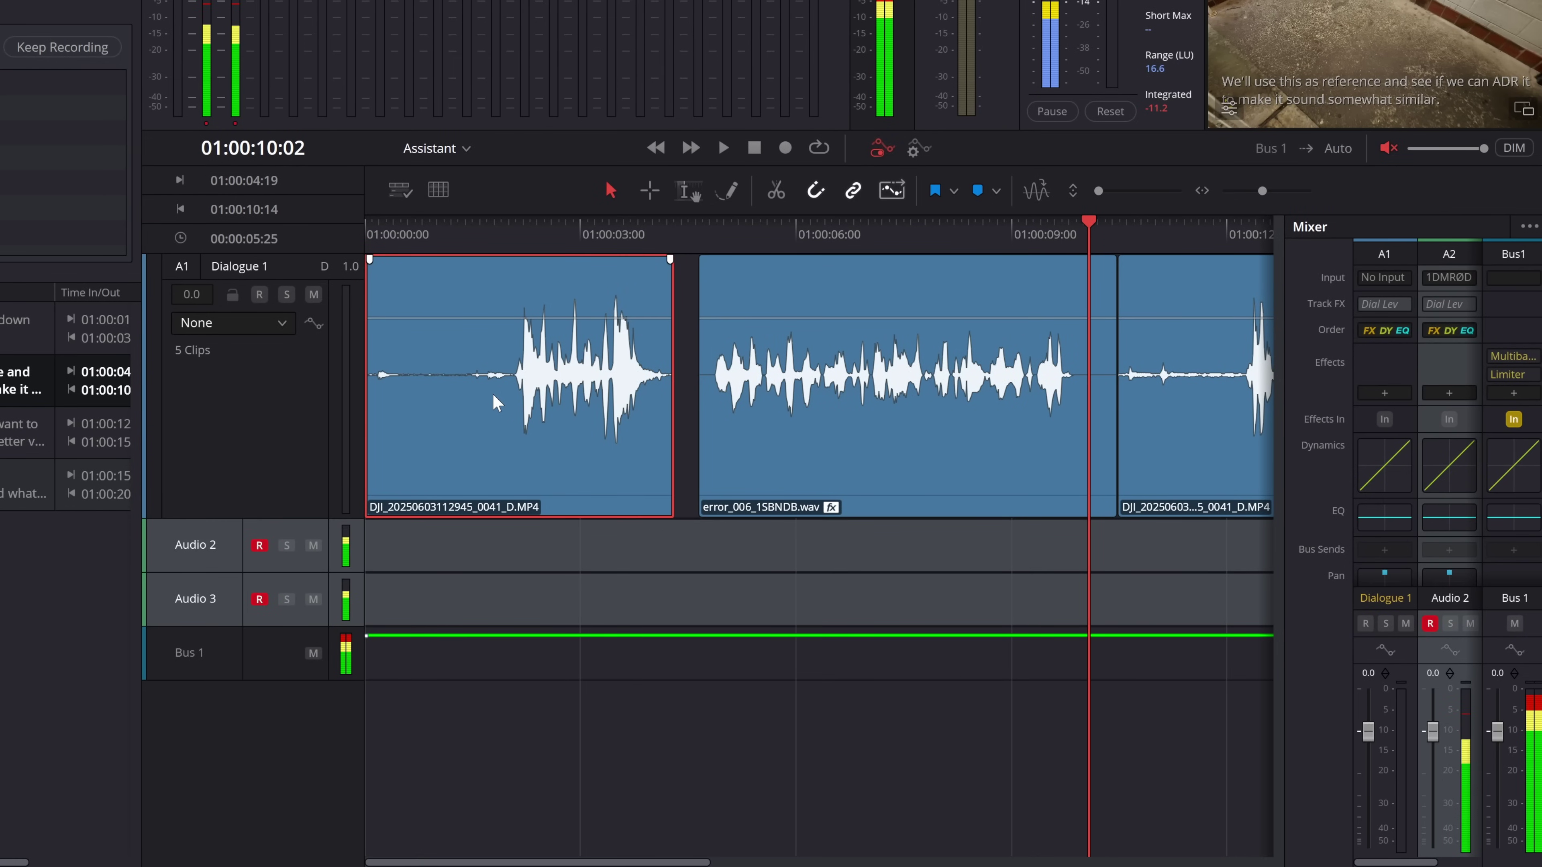
{"action": "right_click", "coordinate": [504, 403]}
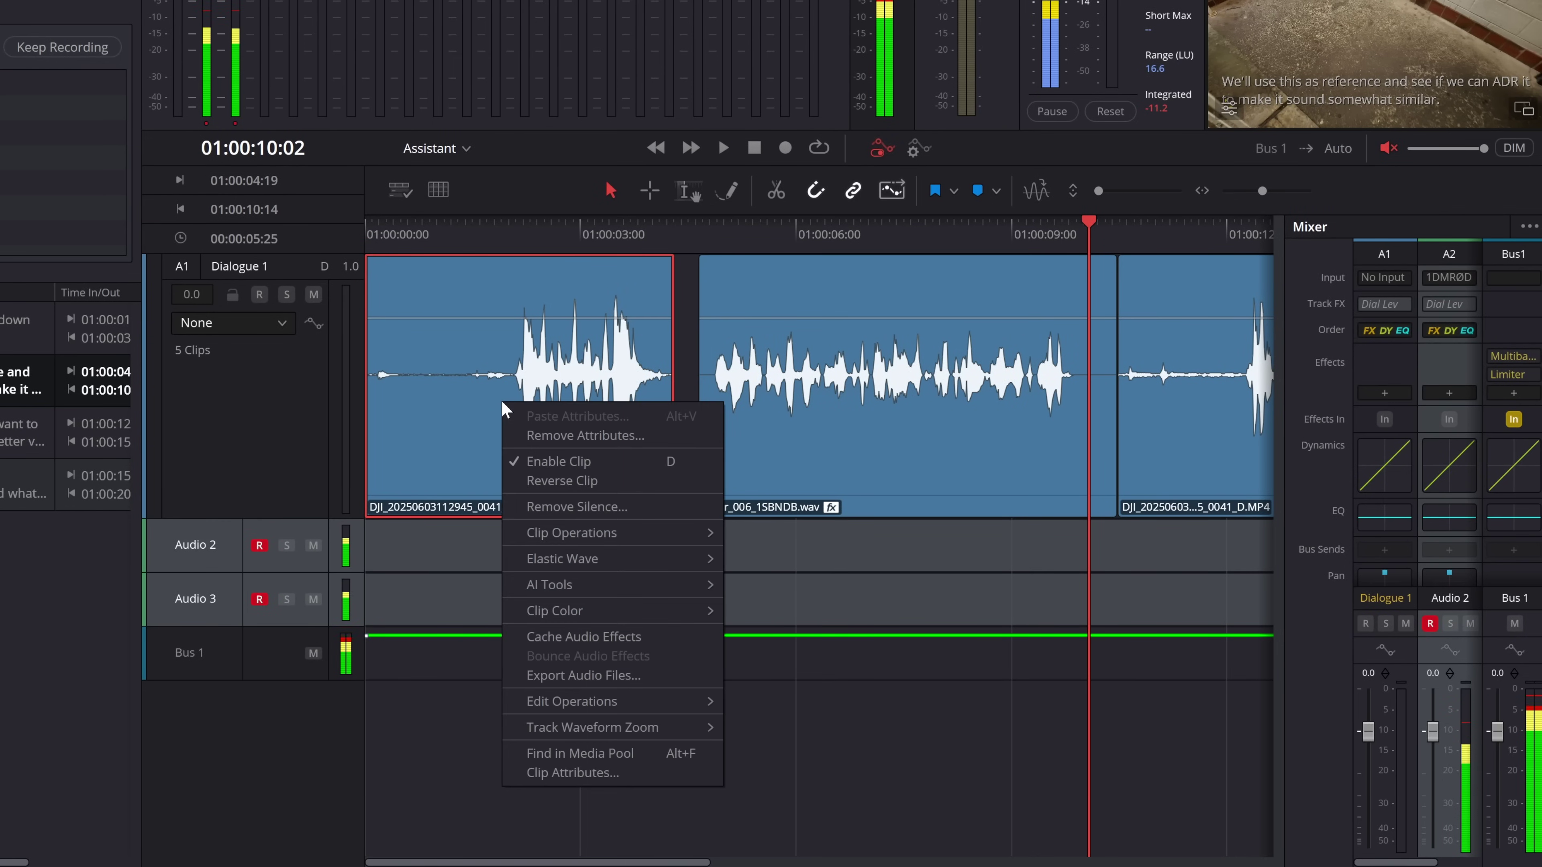
{"action": "mouse_move", "coordinate": [607, 585]}
{"action": "mouse_move", "coordinate": [812, 588]}
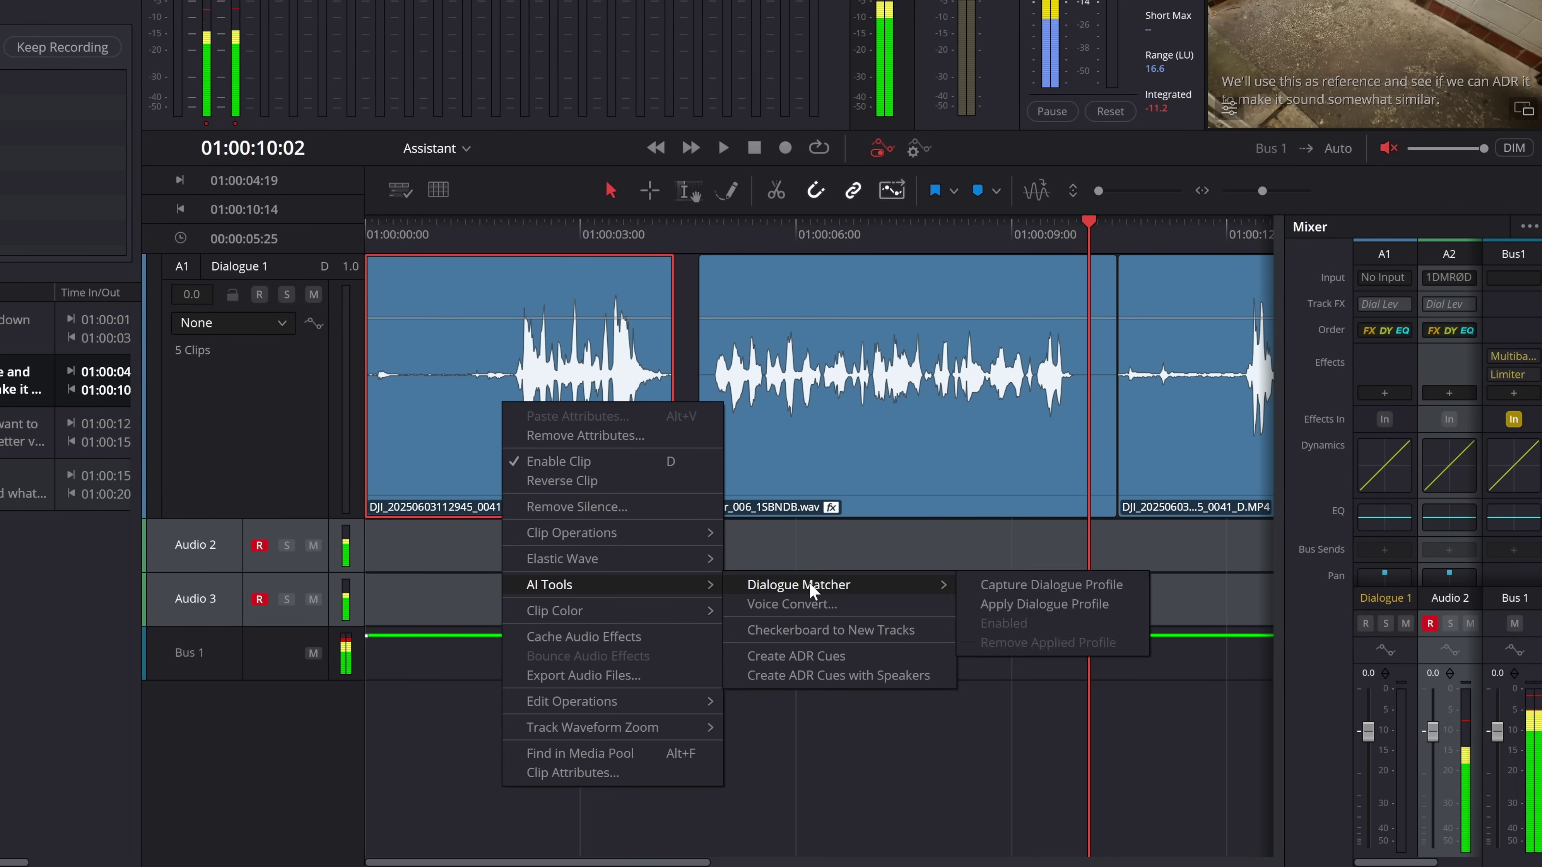
{"action": "left_click", "coordinate": [1030, 586]}
Step: Show the Dialogue Matcher options for the error_006_1SBNDB.wav clip in the Fairlight timeline
{"action": "left_click", "coordinate": [865, 439]}
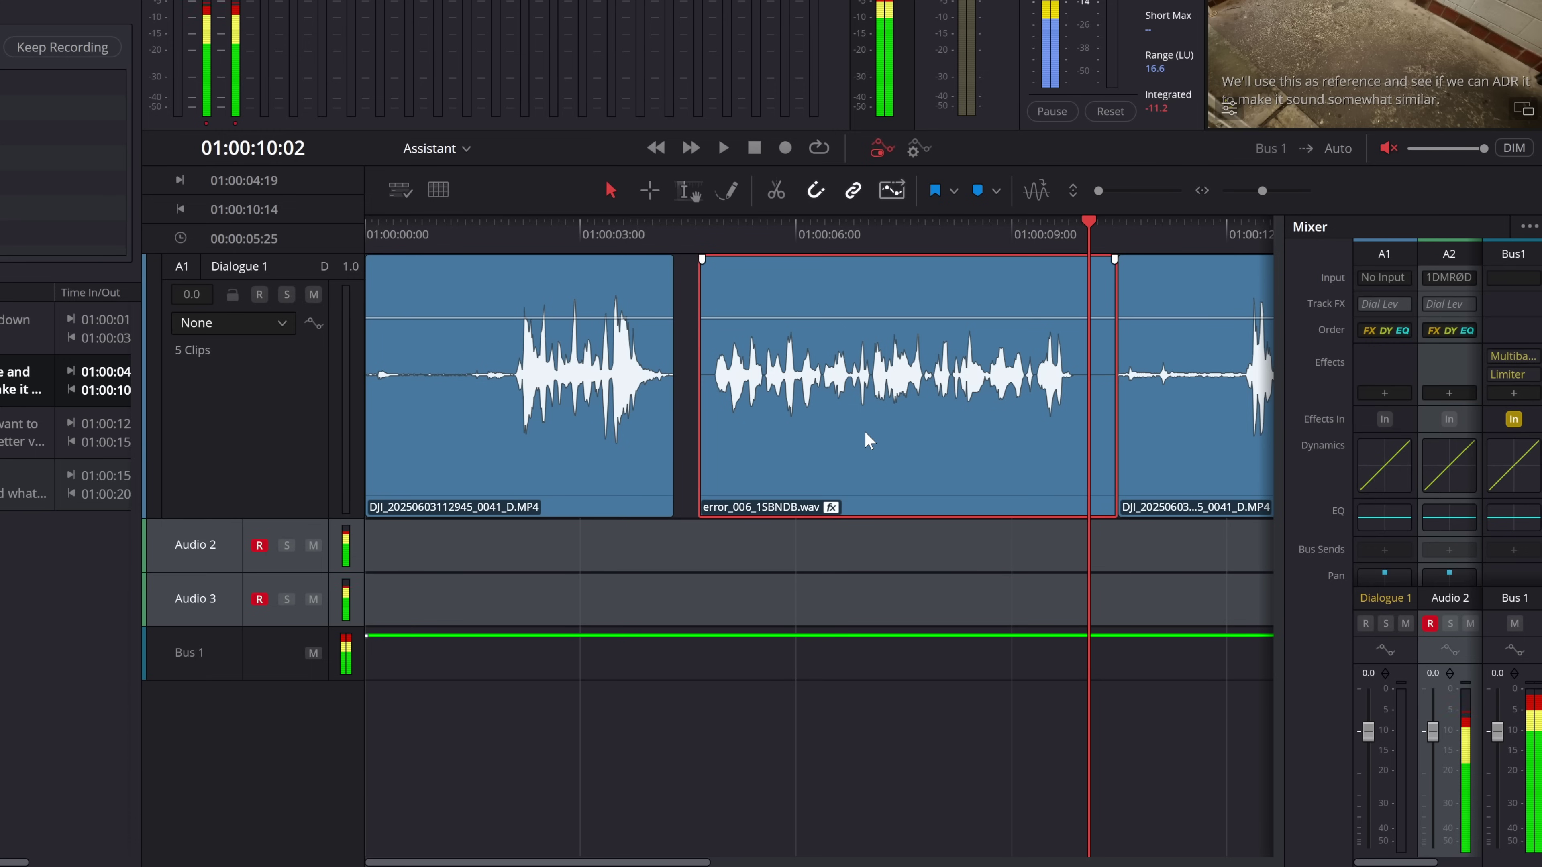
{"action": "right_click", "coordinate": [866, 434]}
{"action": "mouse_move", "coordinate": [943, 616]}
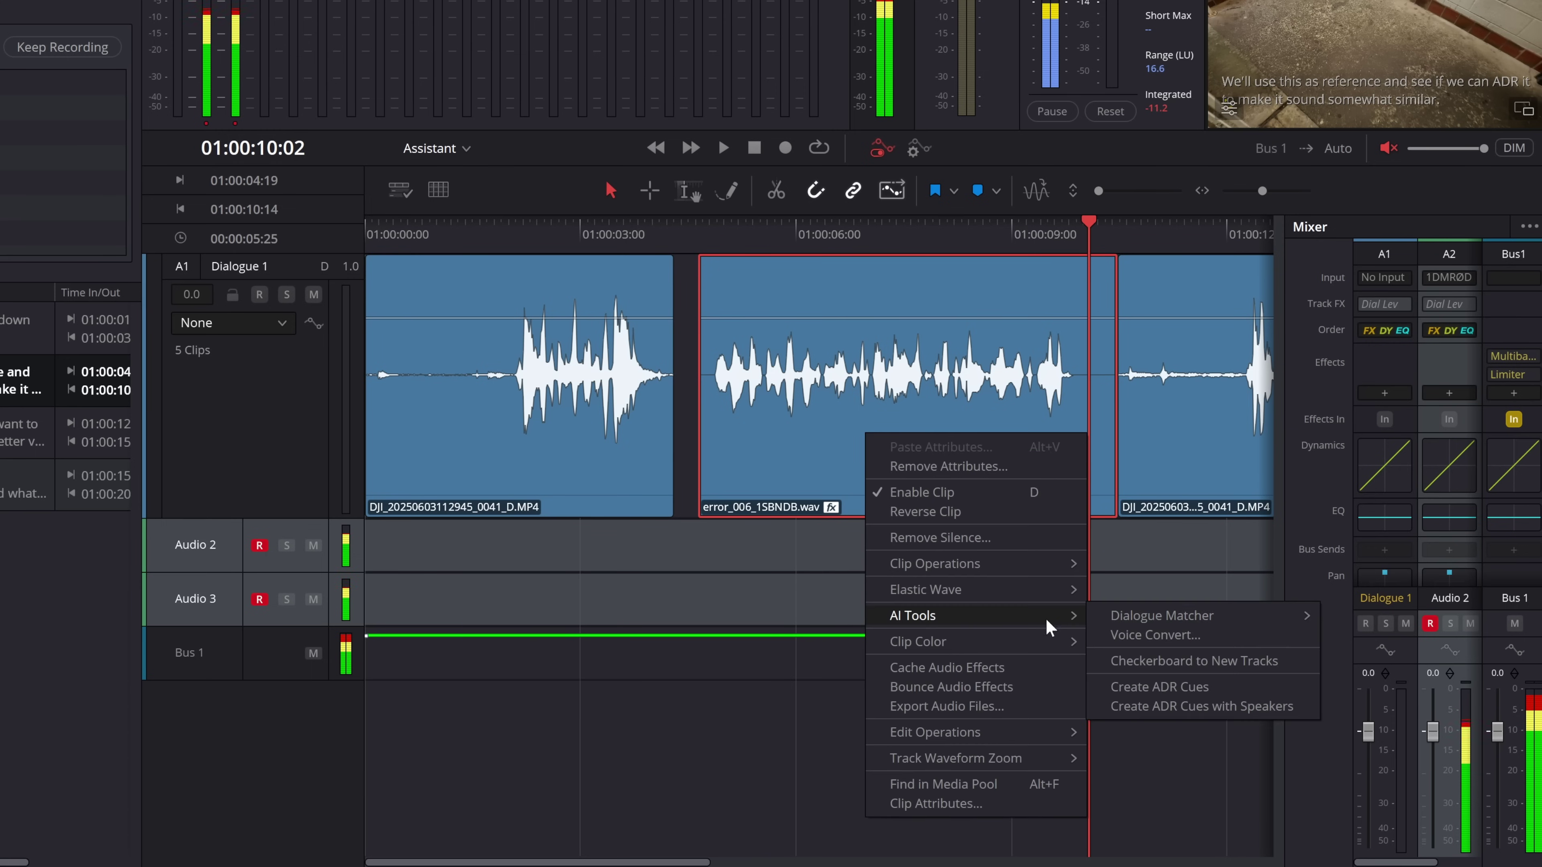
{"action": "mouse_move", "coordinate": [1182, 613]}
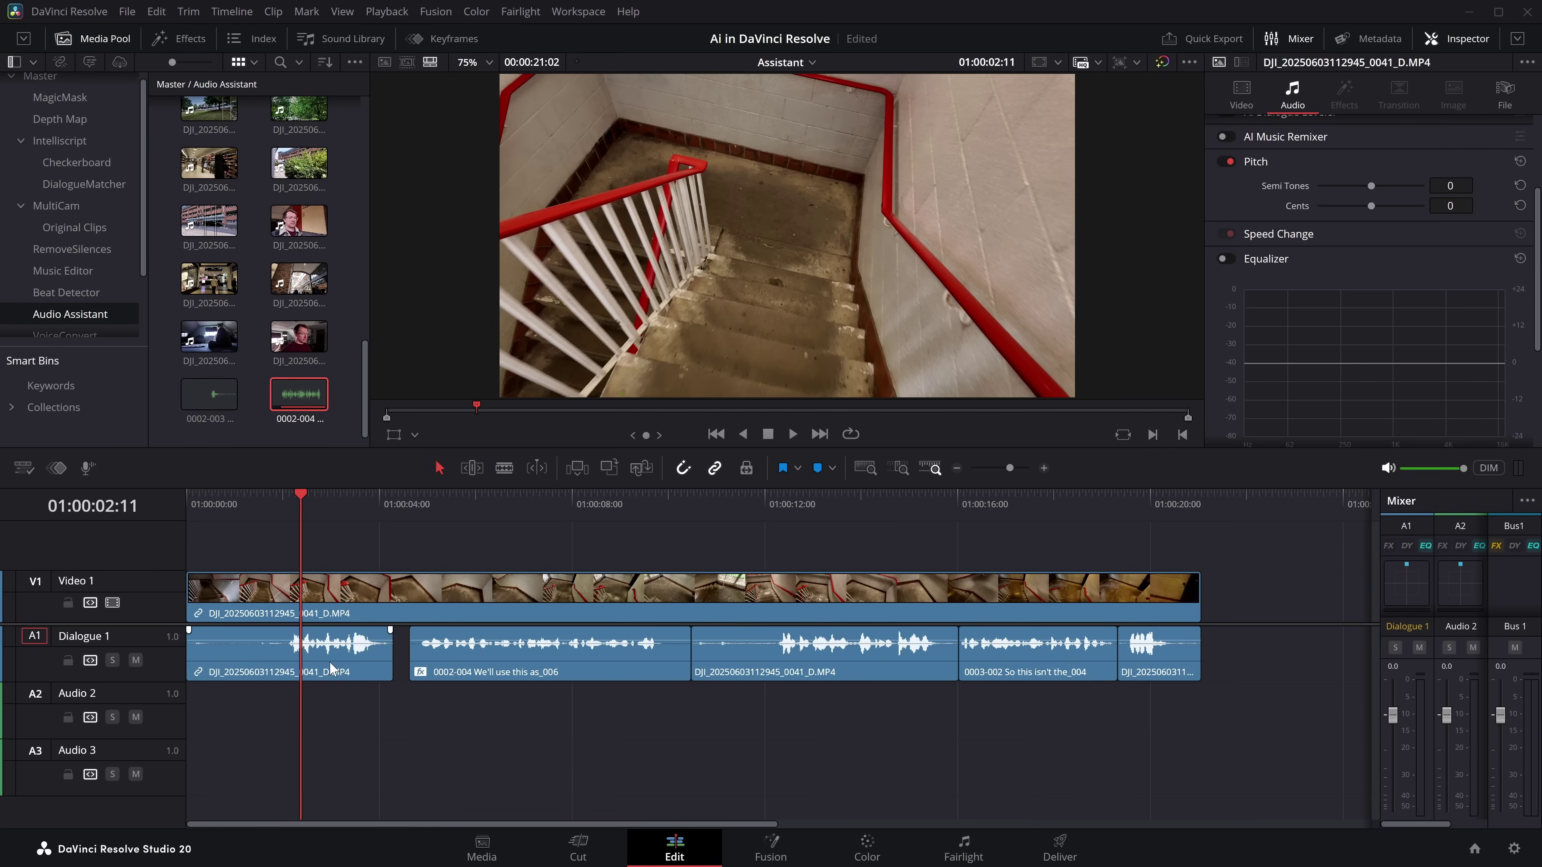
{"action": "left_click", "coordinate": [330, 666]}
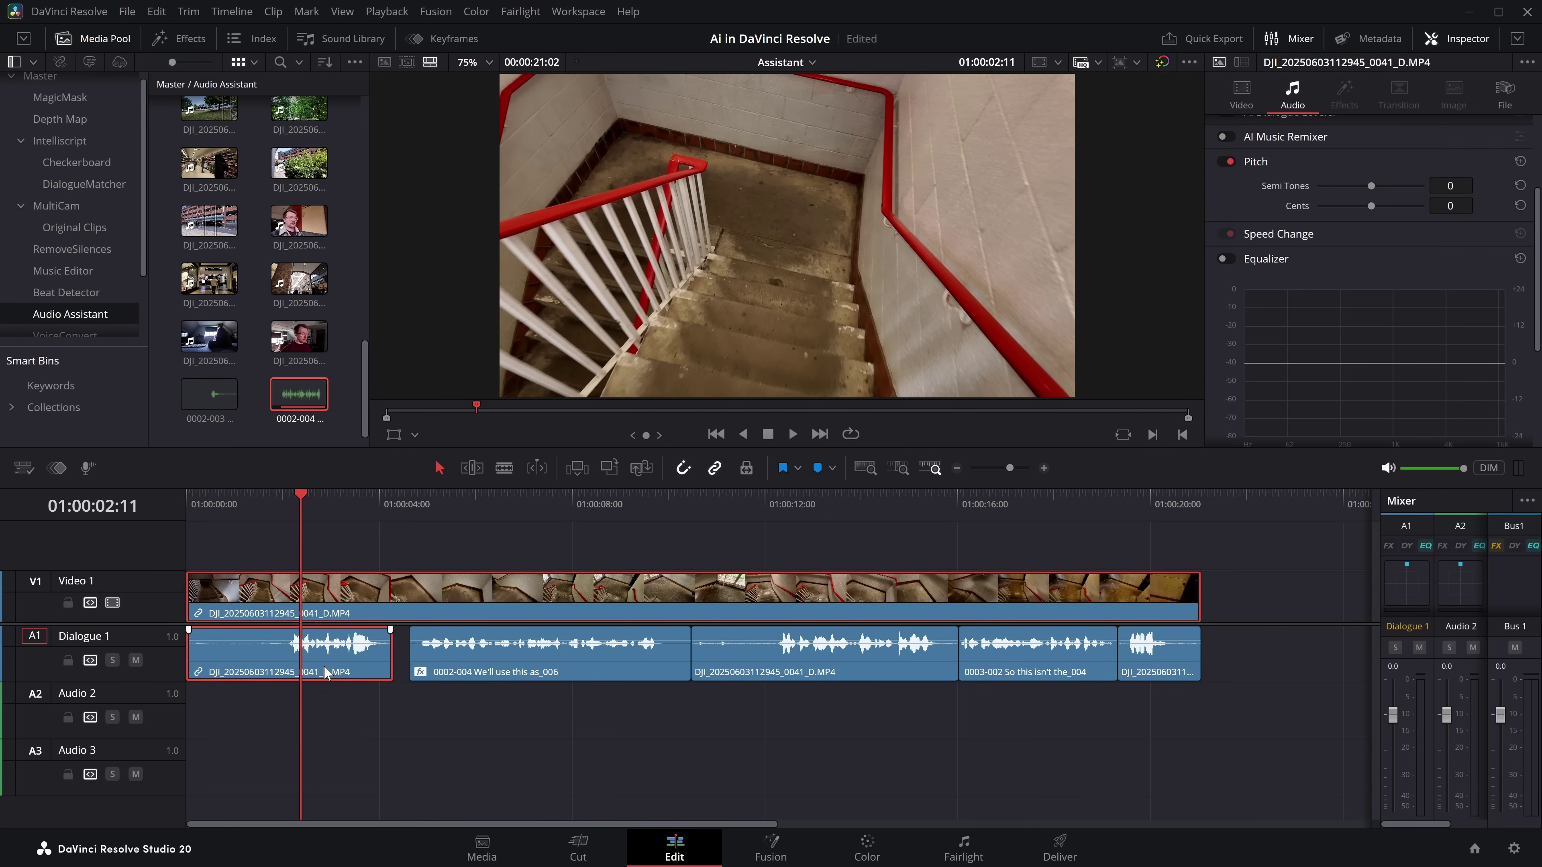
{"action": "left_click", "coordinate": [274, 12]}
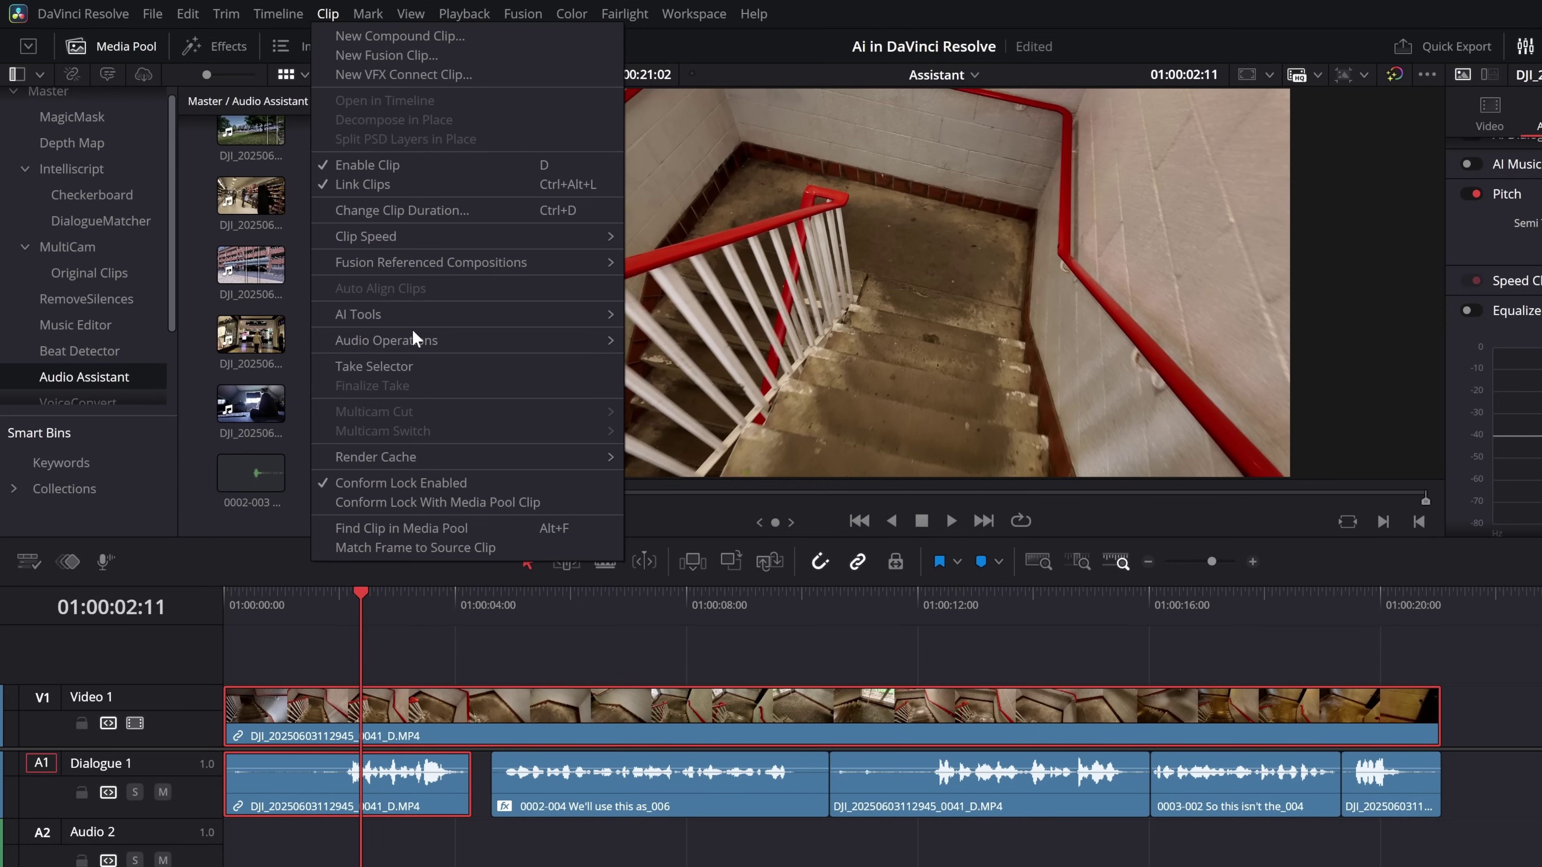
{"action": "mouse_move", "coordinate": [404, 339]}
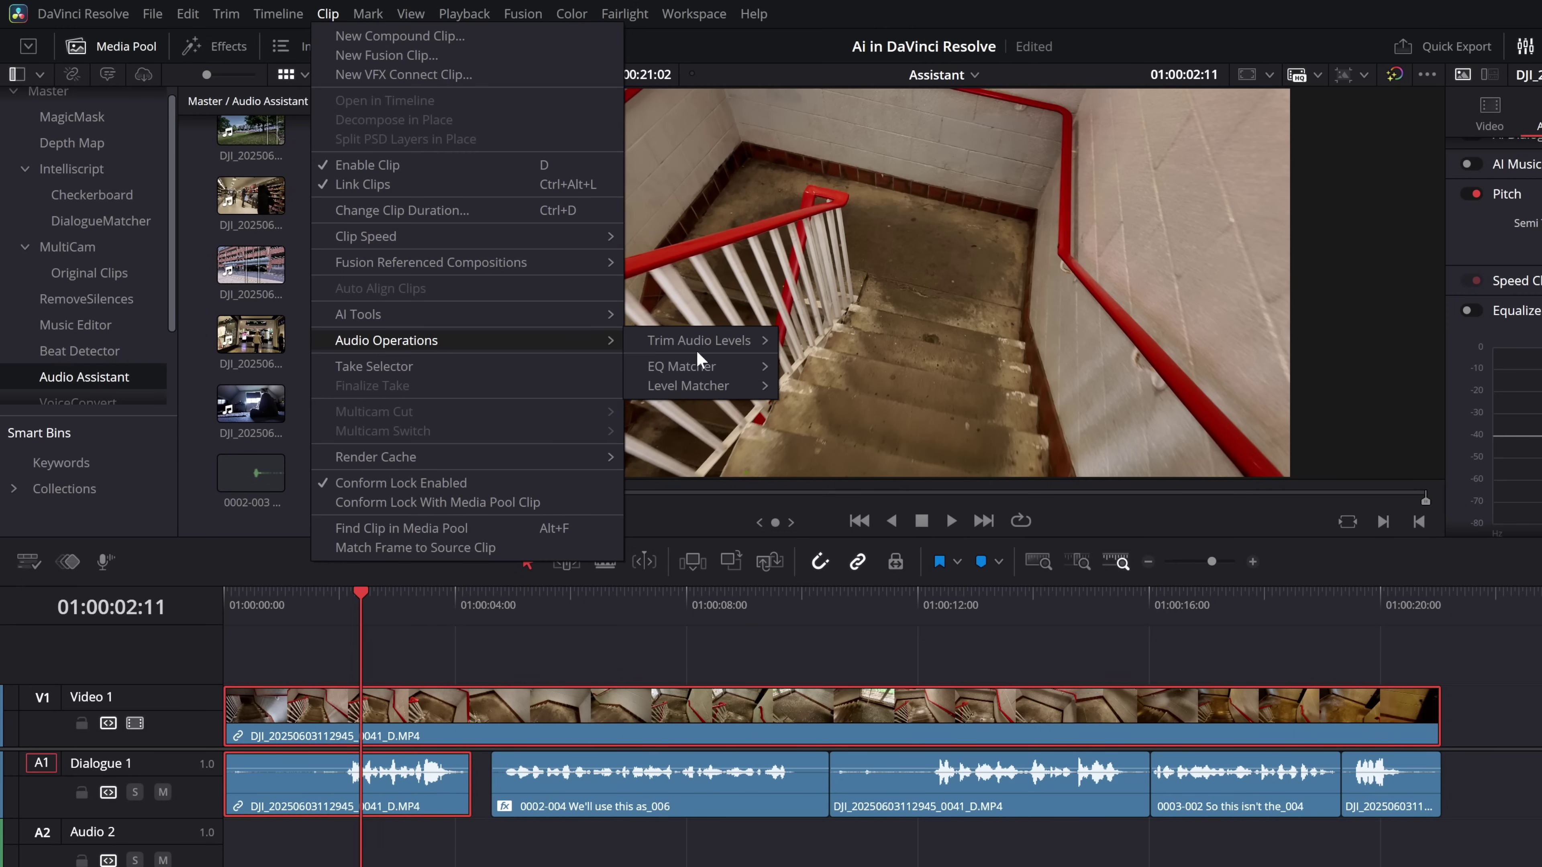
{"action": "mouse_move", "coordinate": [696, 381]}
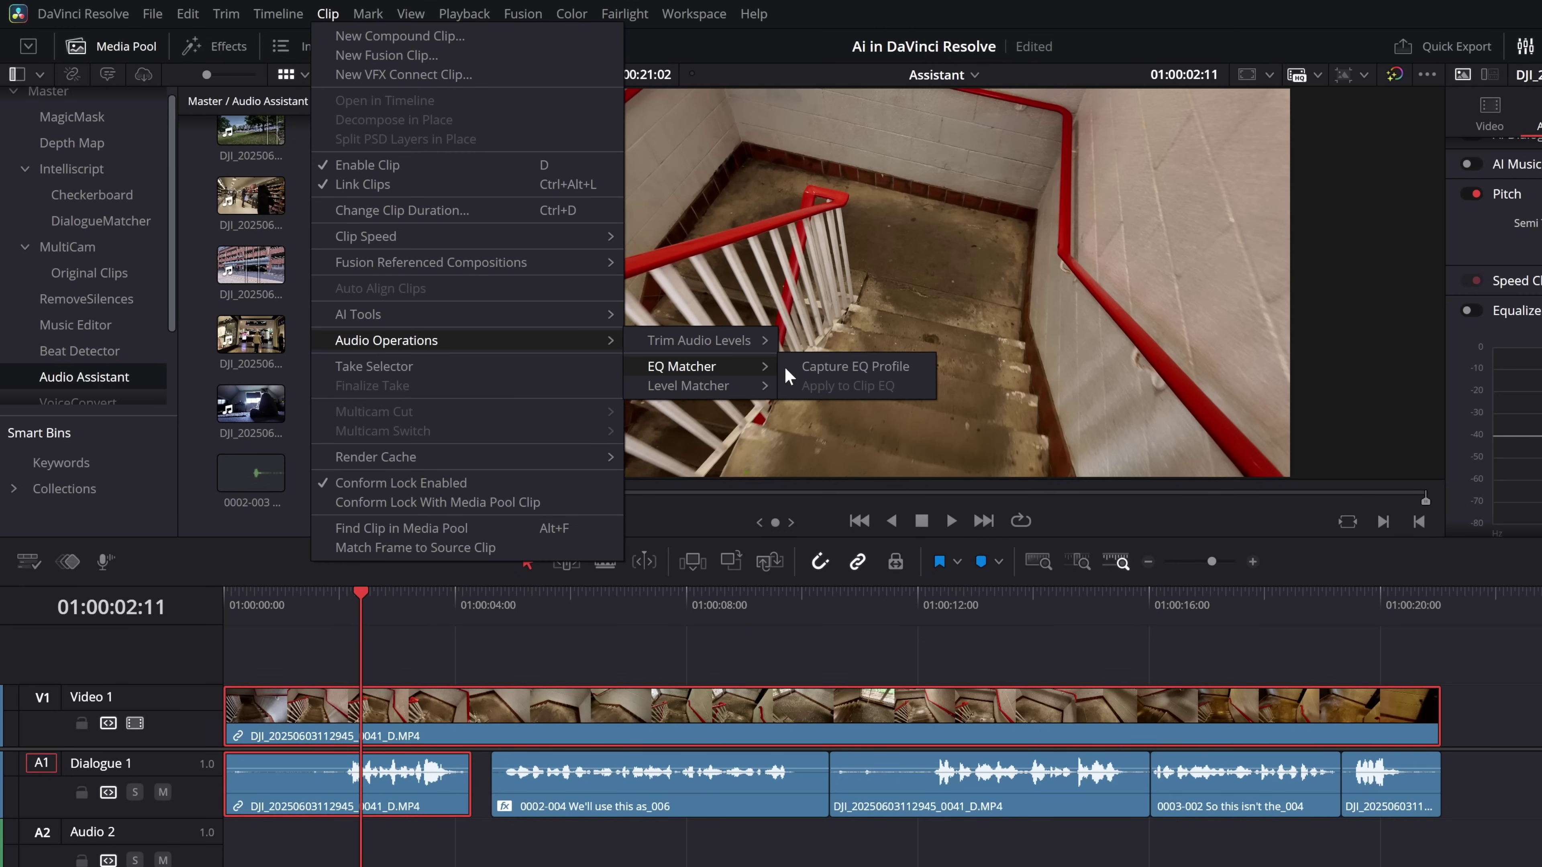
{"action": "left_click", "coordinate": [846, 366]}
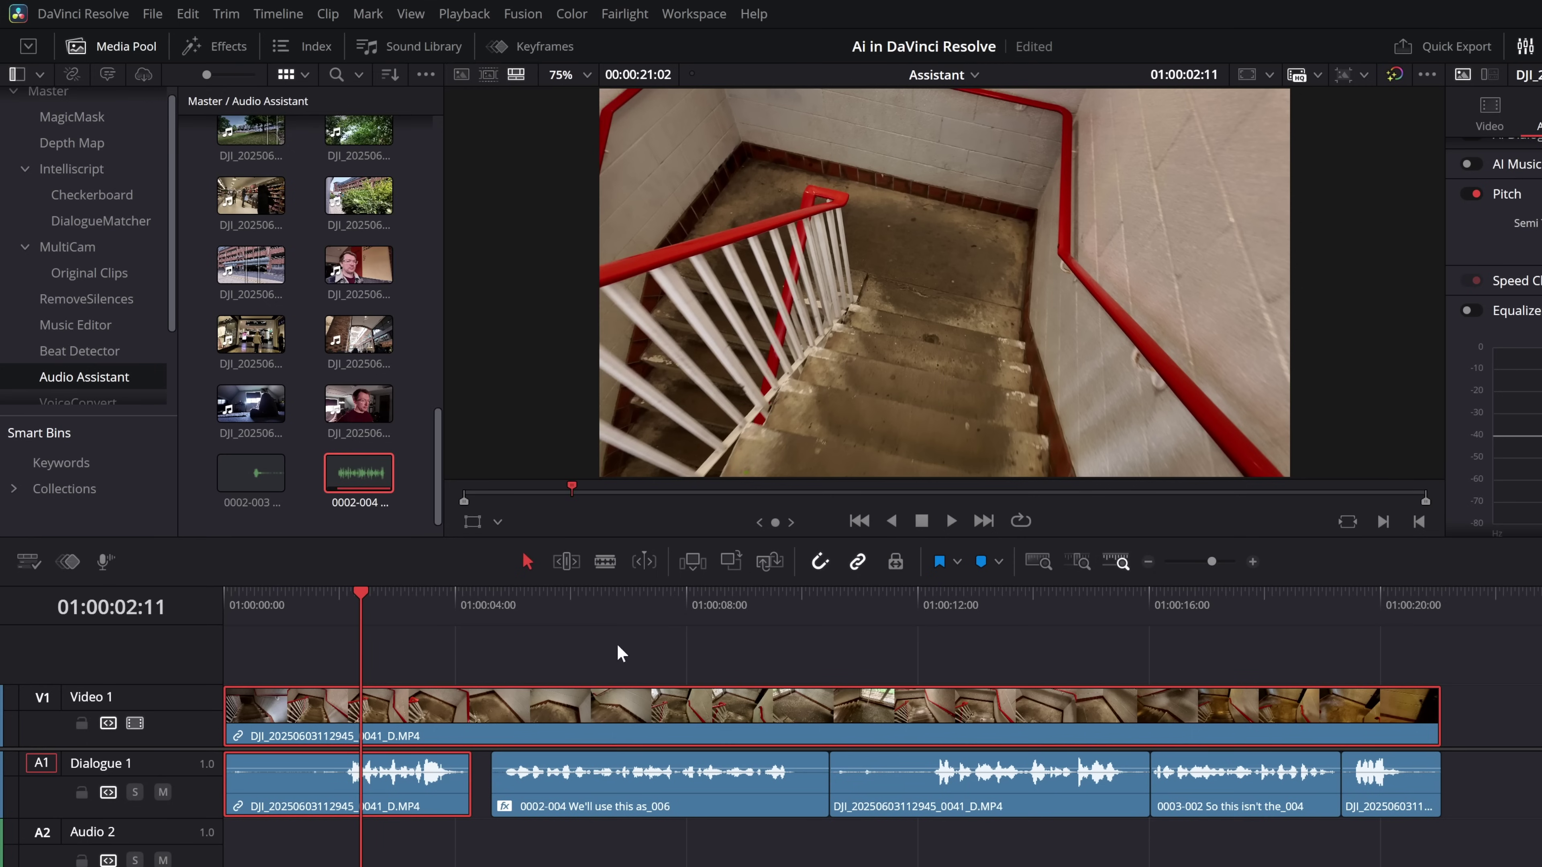
Step: Apply the captured EQ profile to the 0002-004 ADR clip and inspect its equalizer curve
{"action": "left_click", "coordinate": [577, 802]}
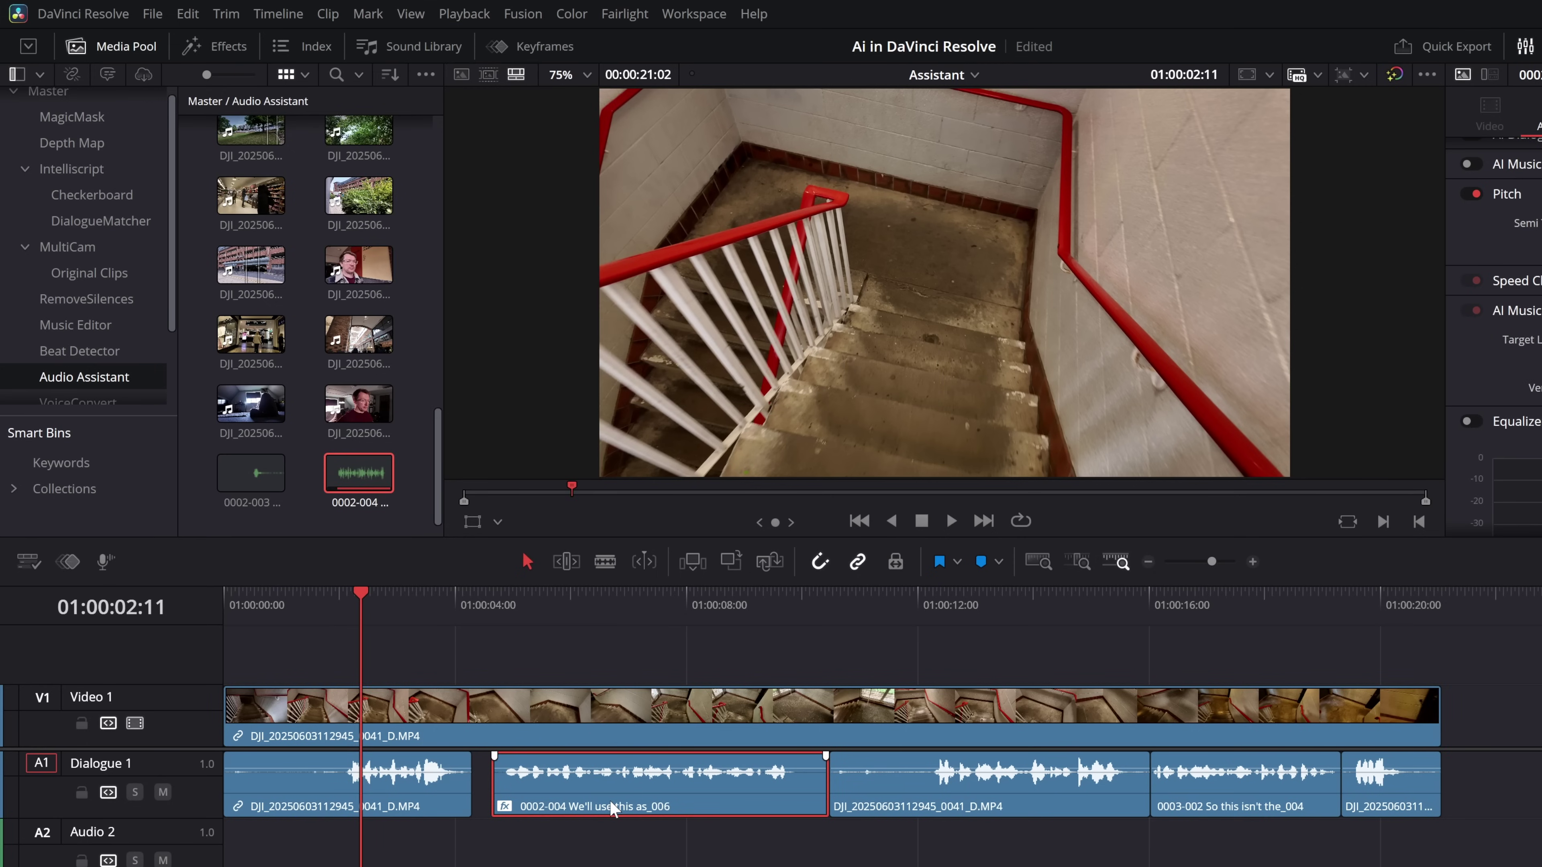
{"action": "left_click", "coordinate": [330, 16]}
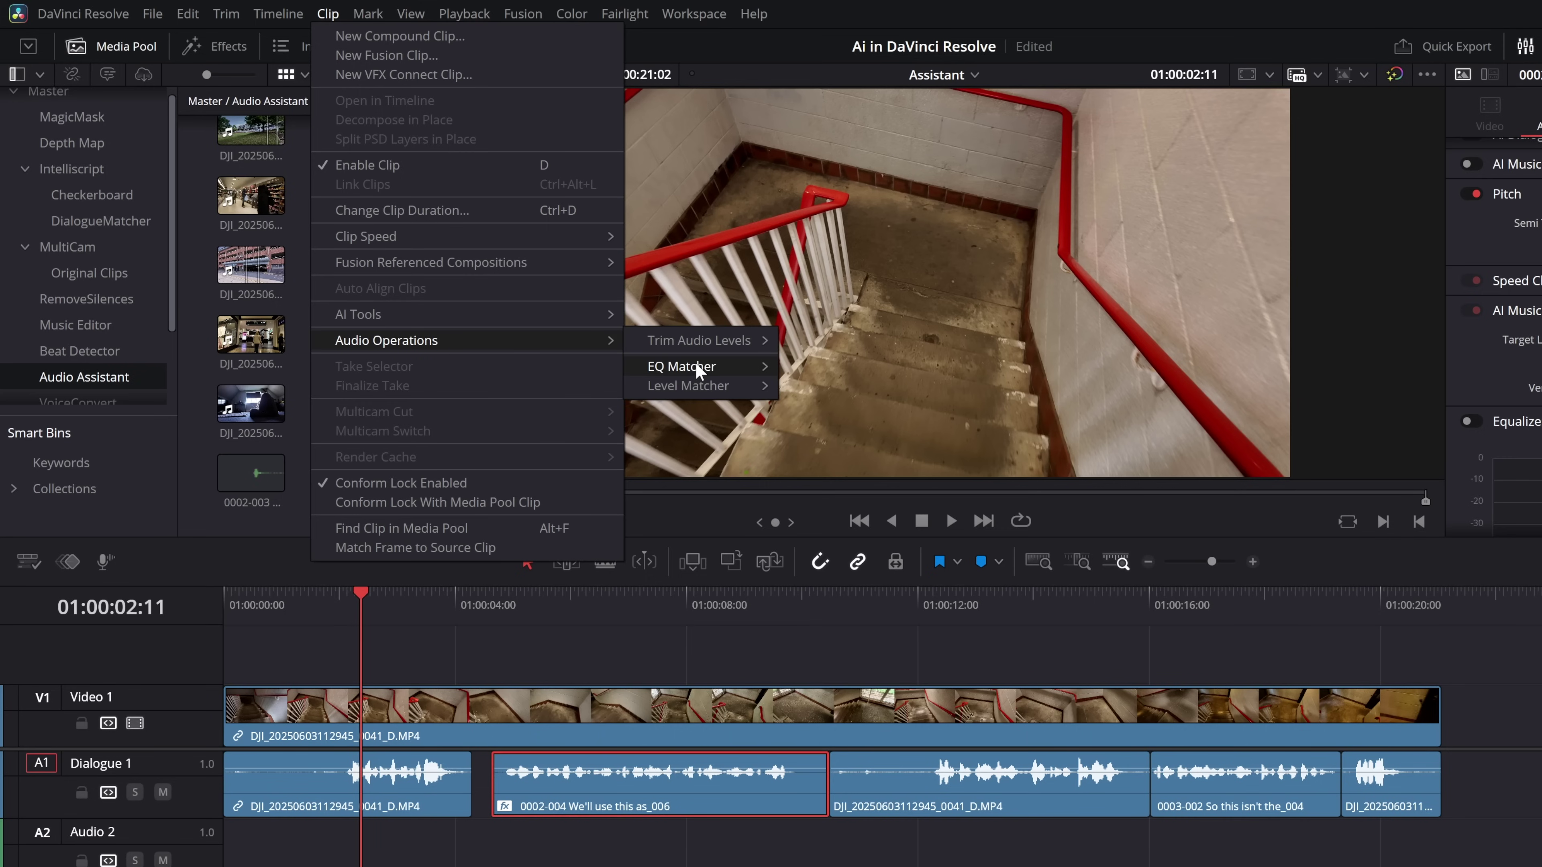
{"action": "mouse_move", "coordinate": [696, 365]}
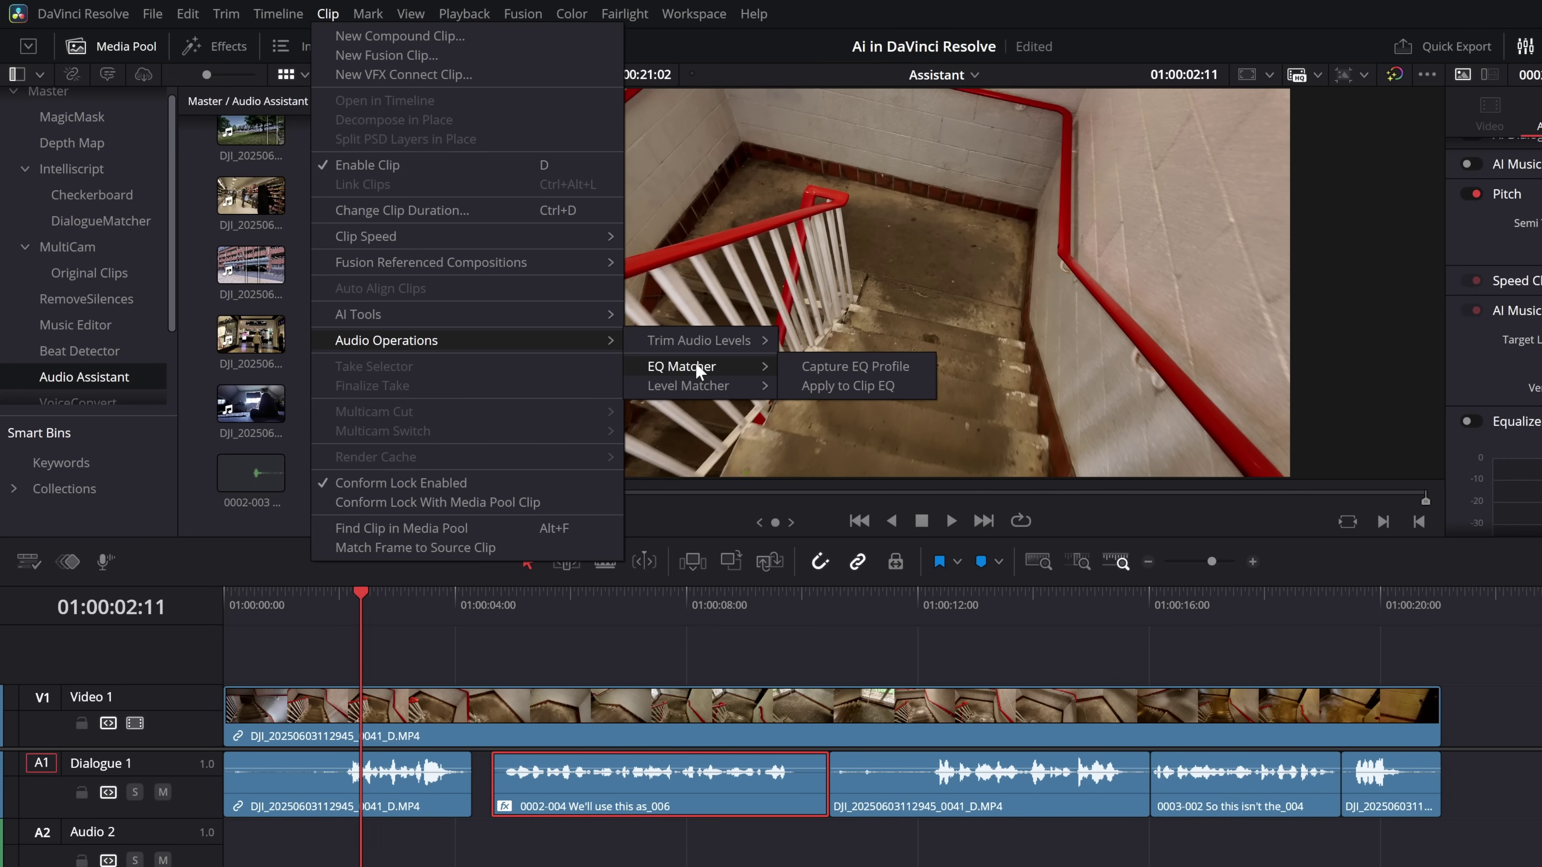
{"action": "left_click", "coordinate": [848, 386]}
{"action": "scroll", "coordinate": [1347, 369], "scroll_direction": "down", "scroll_amount": 3}
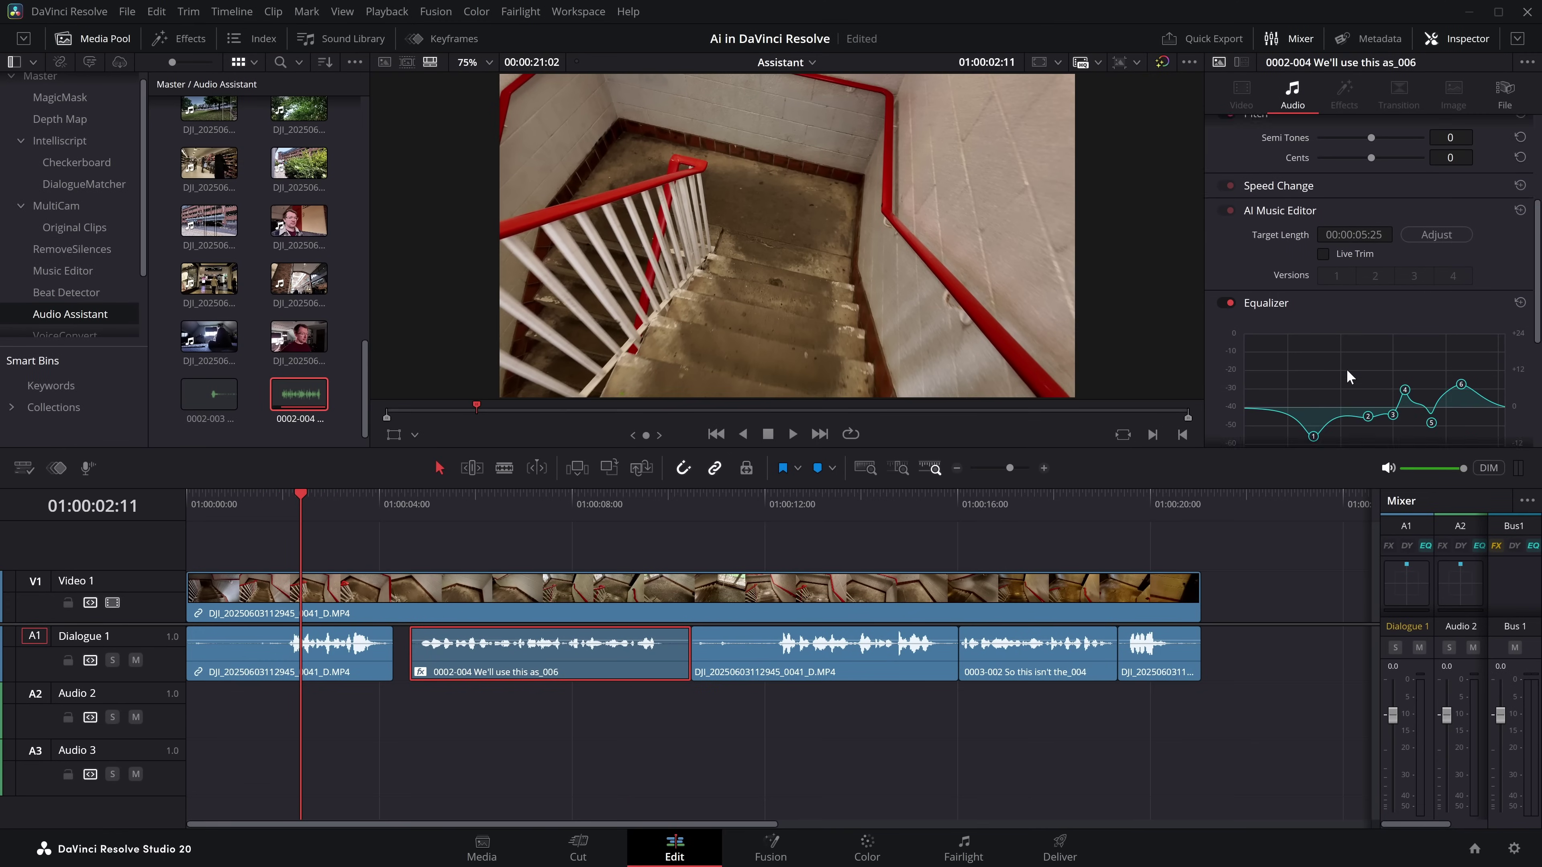
{"action": "scroll", "coordinate": [1348, 365], "scroll_direction": "down", "scroll_amount": 2}
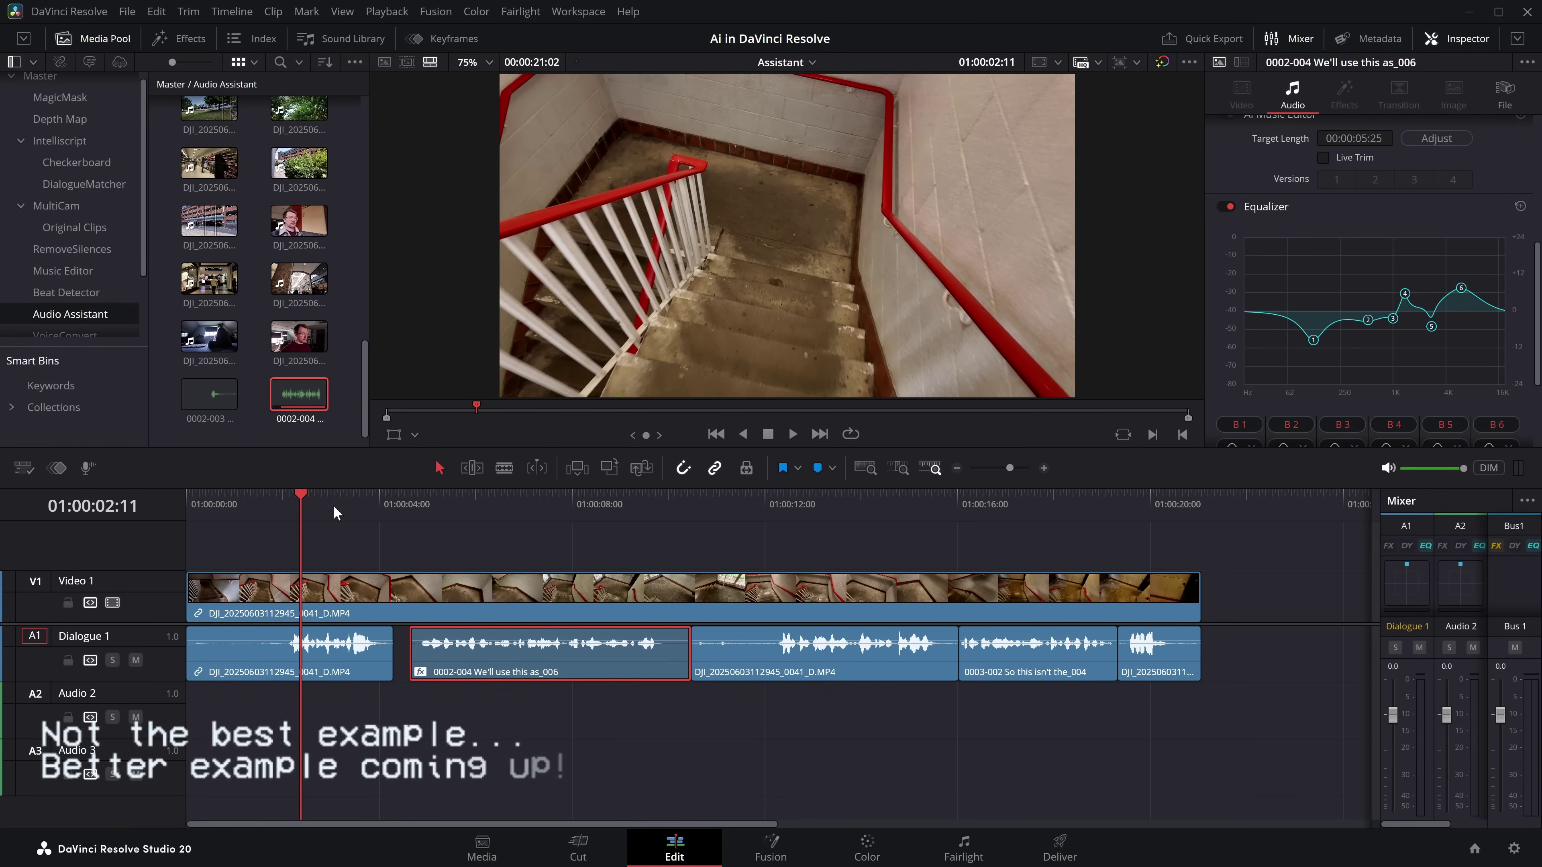
Step: Play the Assistant timeline from the first dialogue clip to hear the EQ match
{"action": "left_click", "coordinate": [282, 495]}
{"action": "key", "text": "space"}
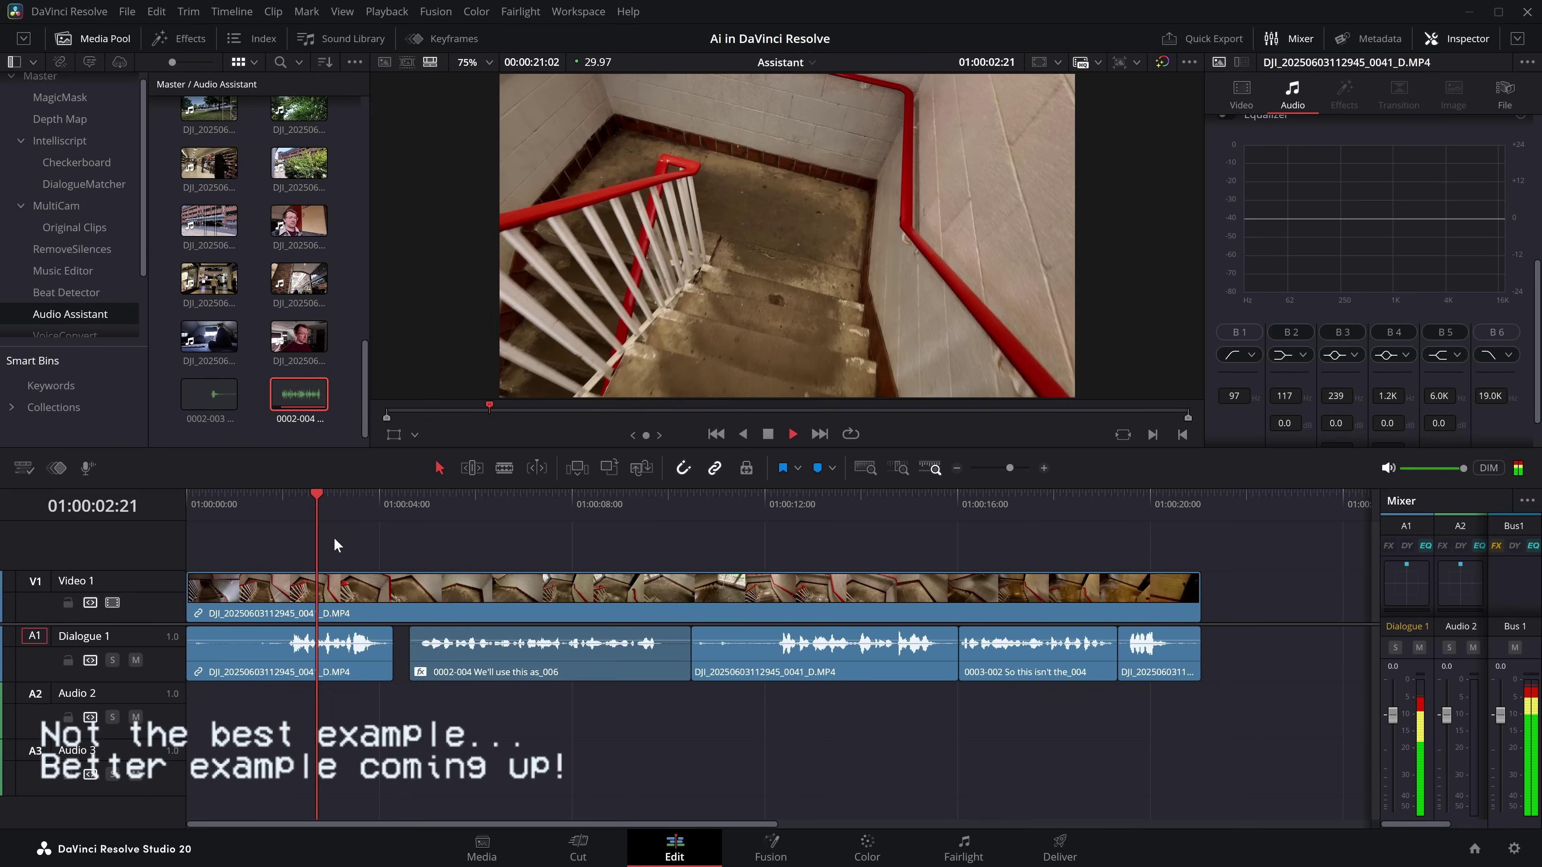